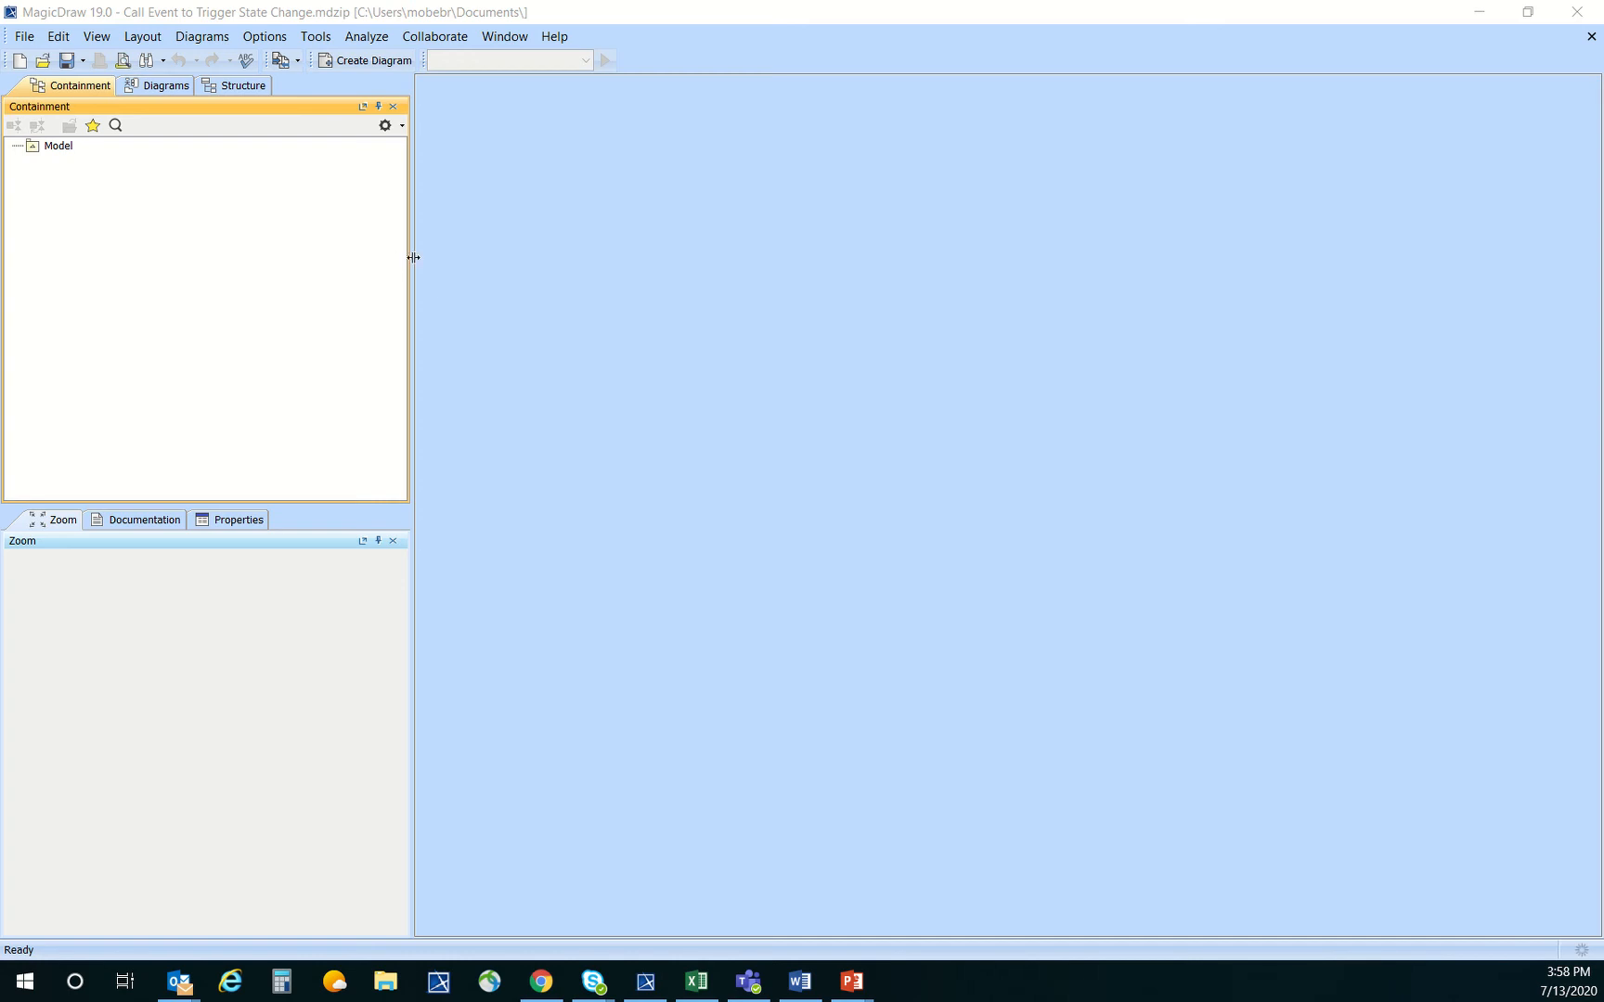
Narrow the containment browser and create a SysML Block Definition Diagram under the root Model package
drag(413, 257, 302, 265)
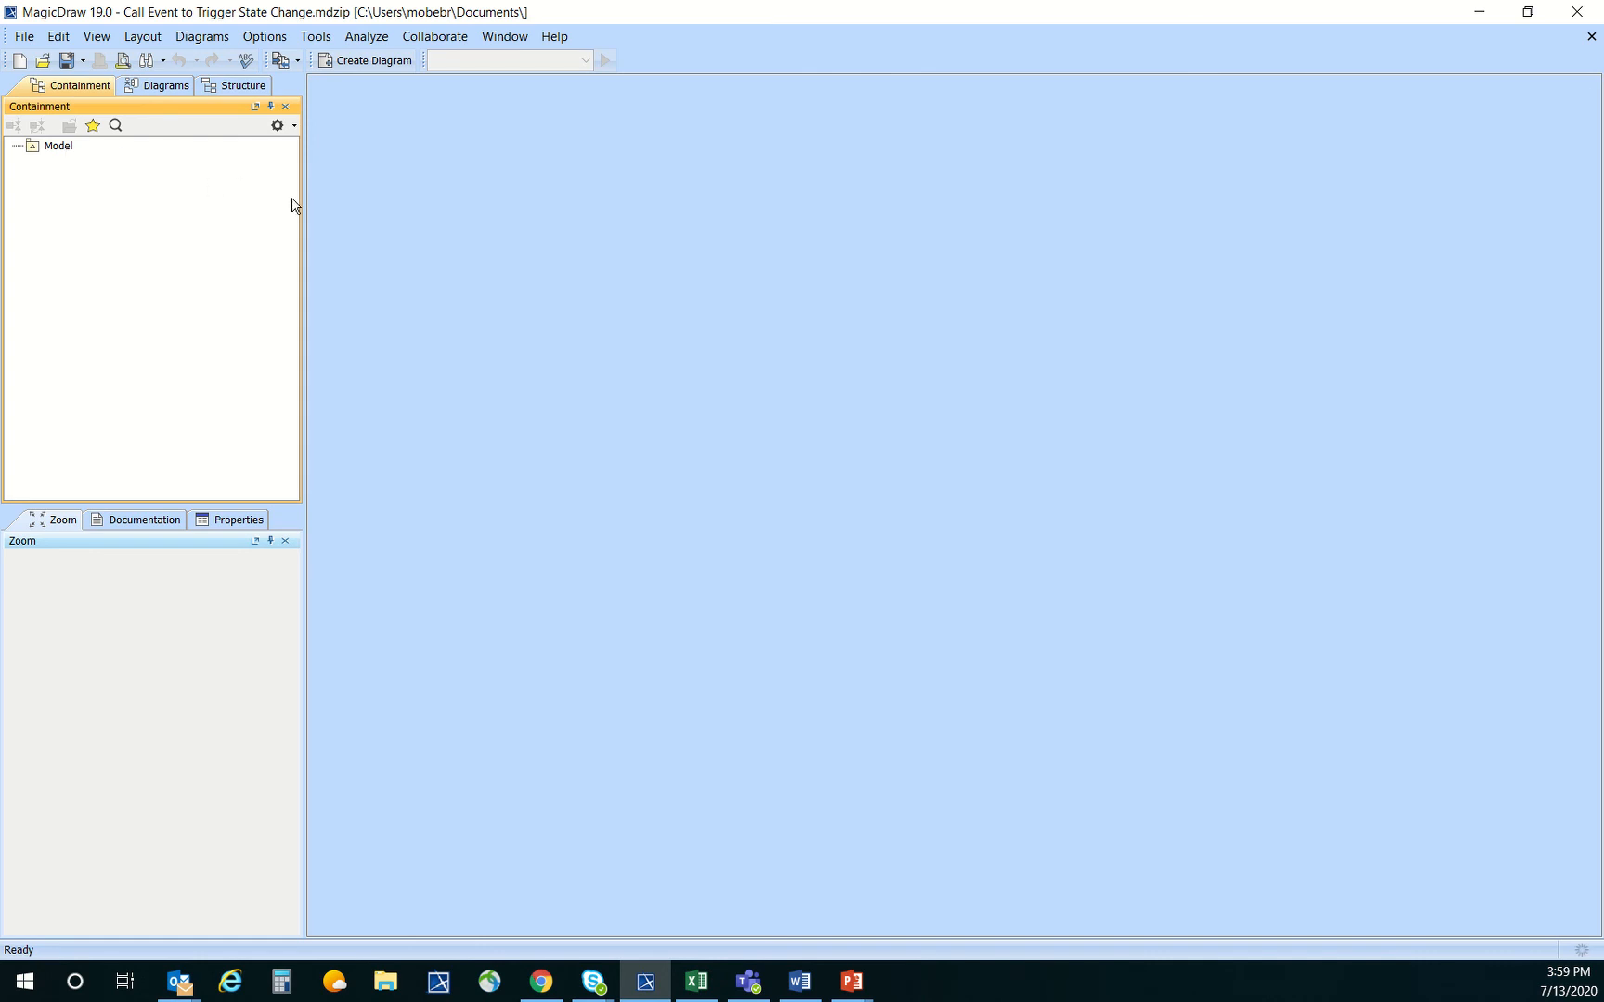
click(61, 147)
right_click(71, 149)
click(126, 184)
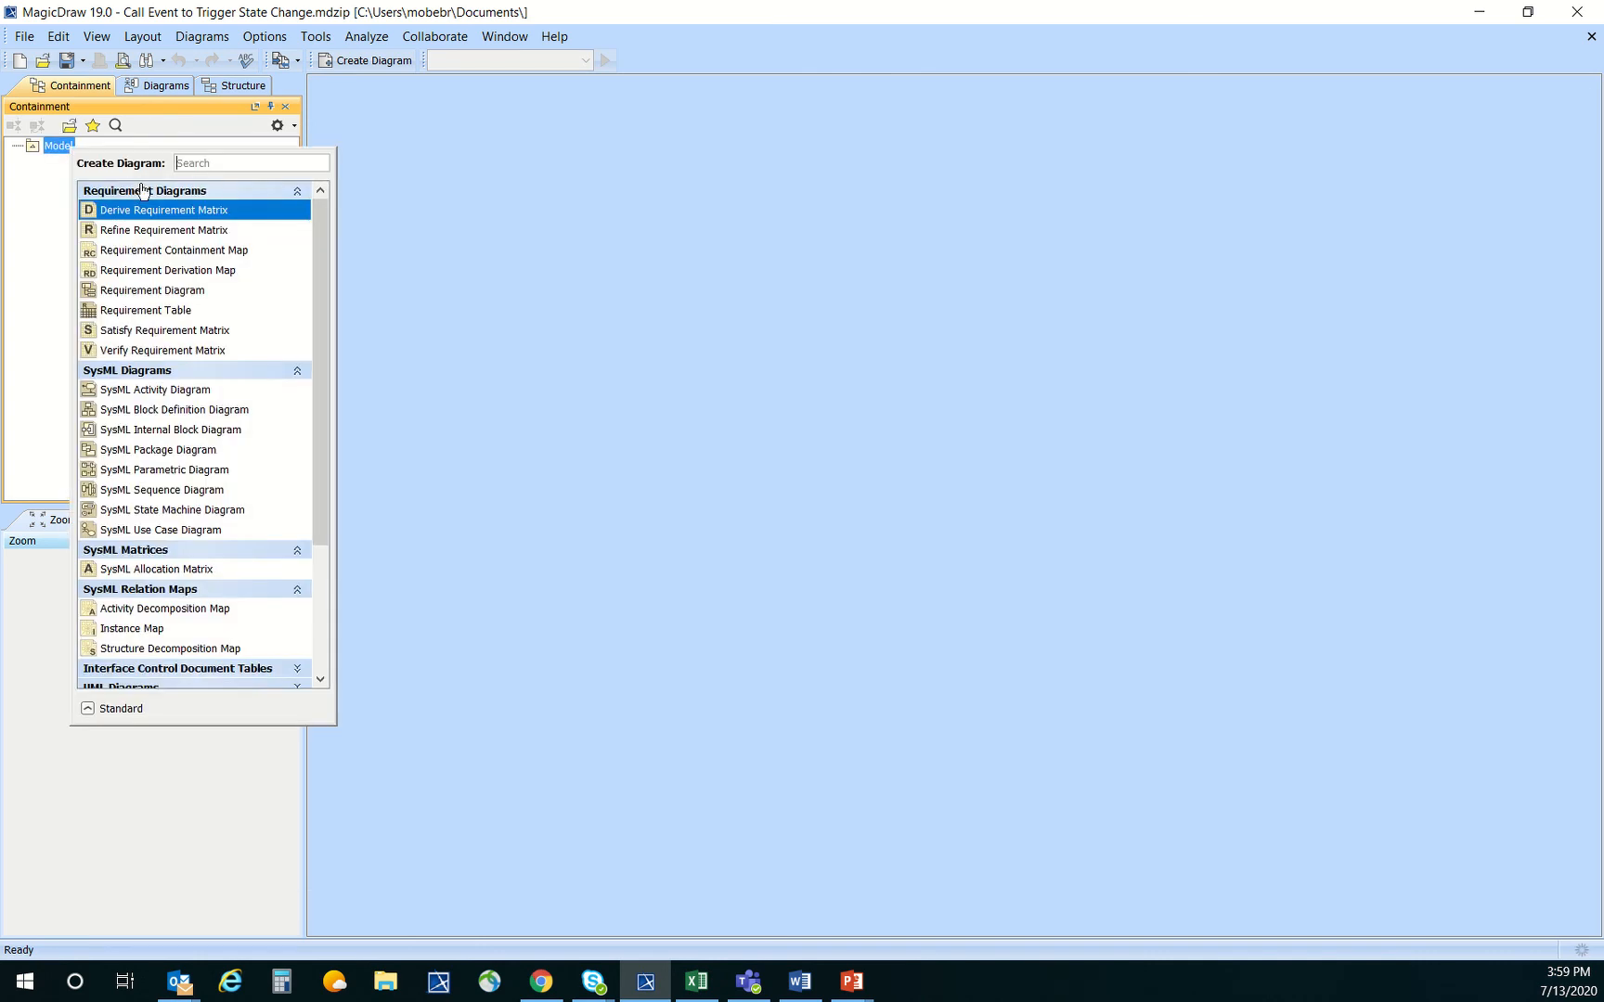
click(172, 413)
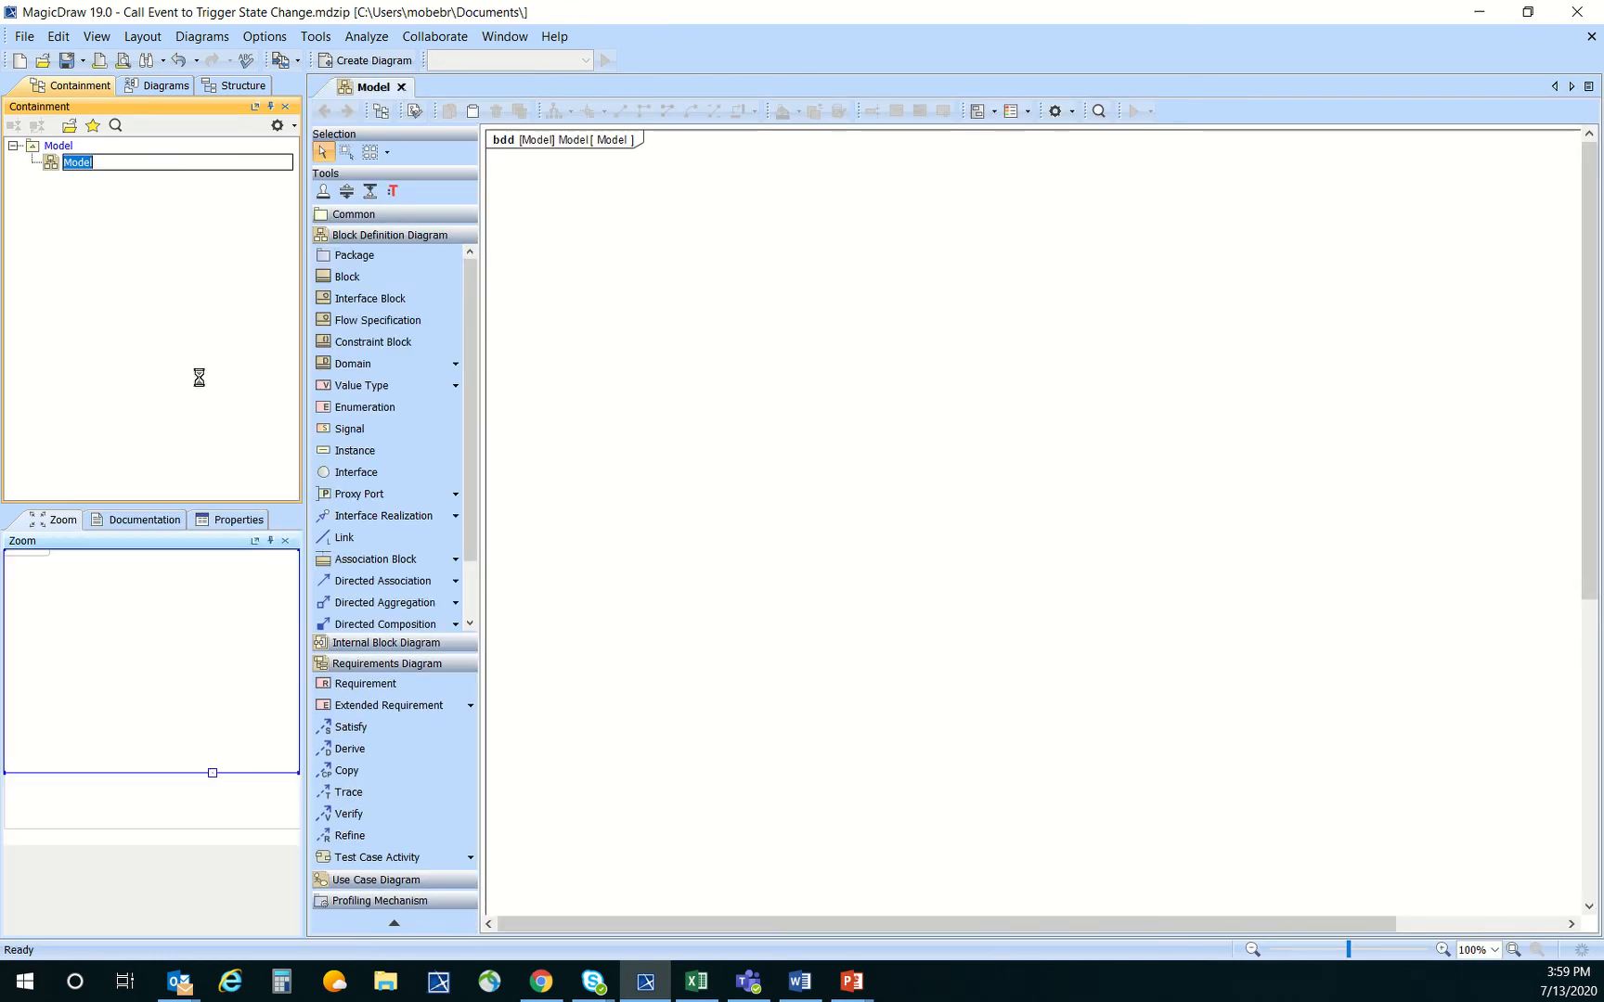
Add a block named System near the top of the block definition diagram
click(348, 277)
click(756, 215)
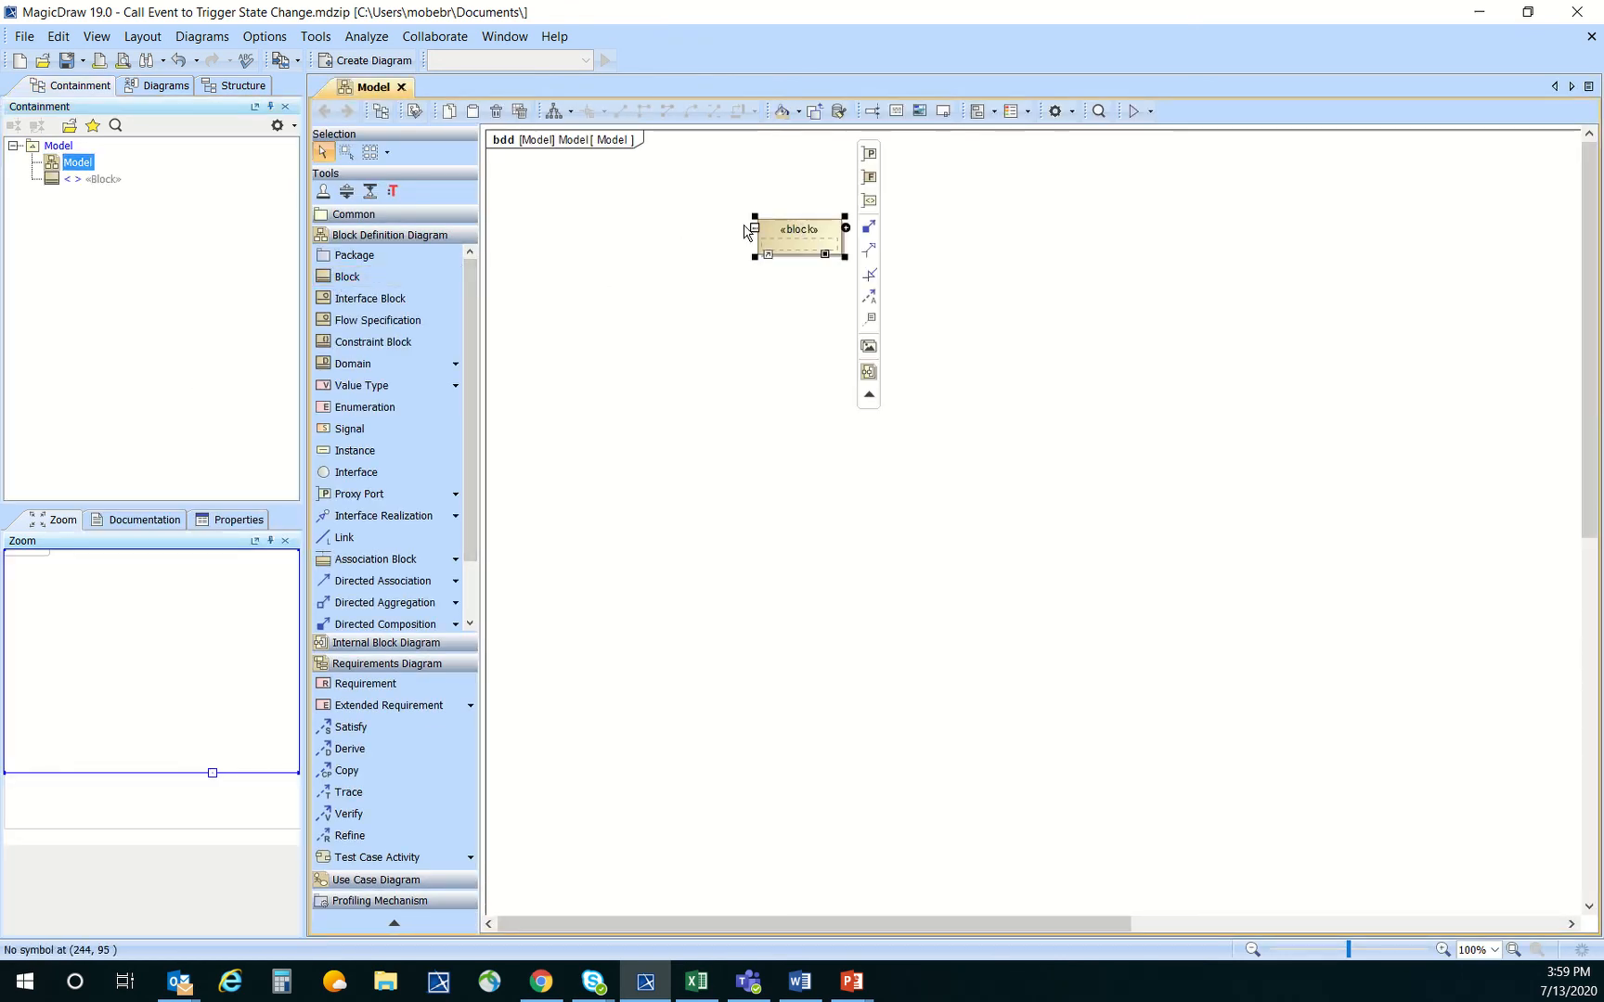
drag(698, 235, 657, 237)
text(s)
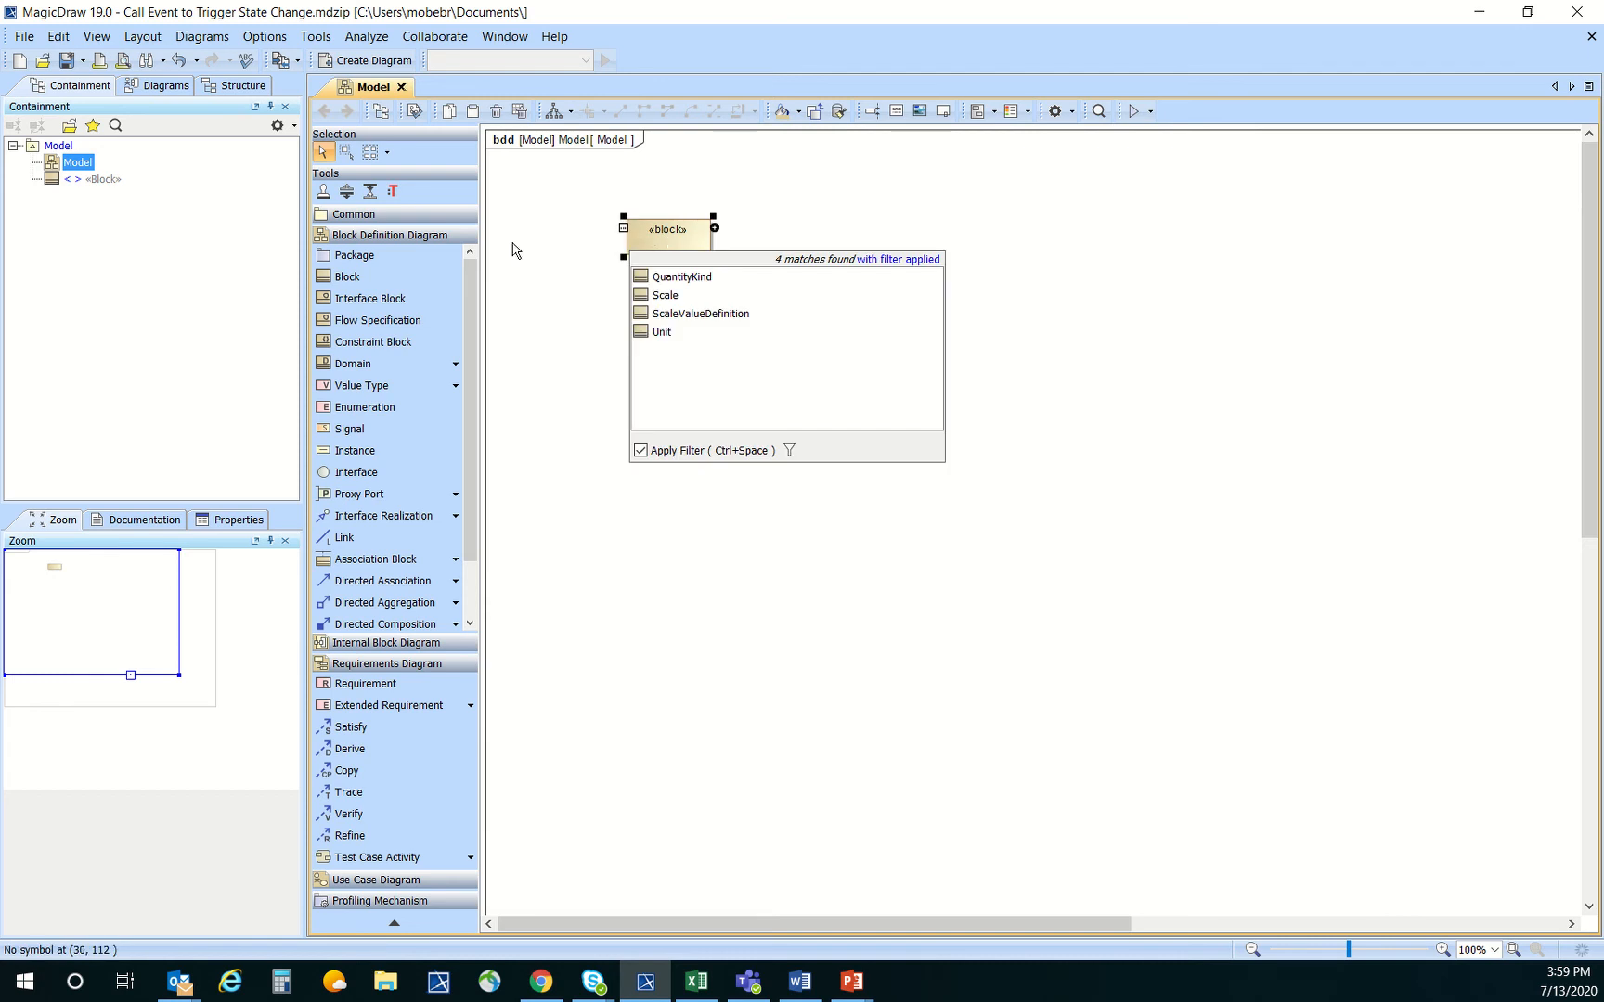
text(ystem)
key(Return)
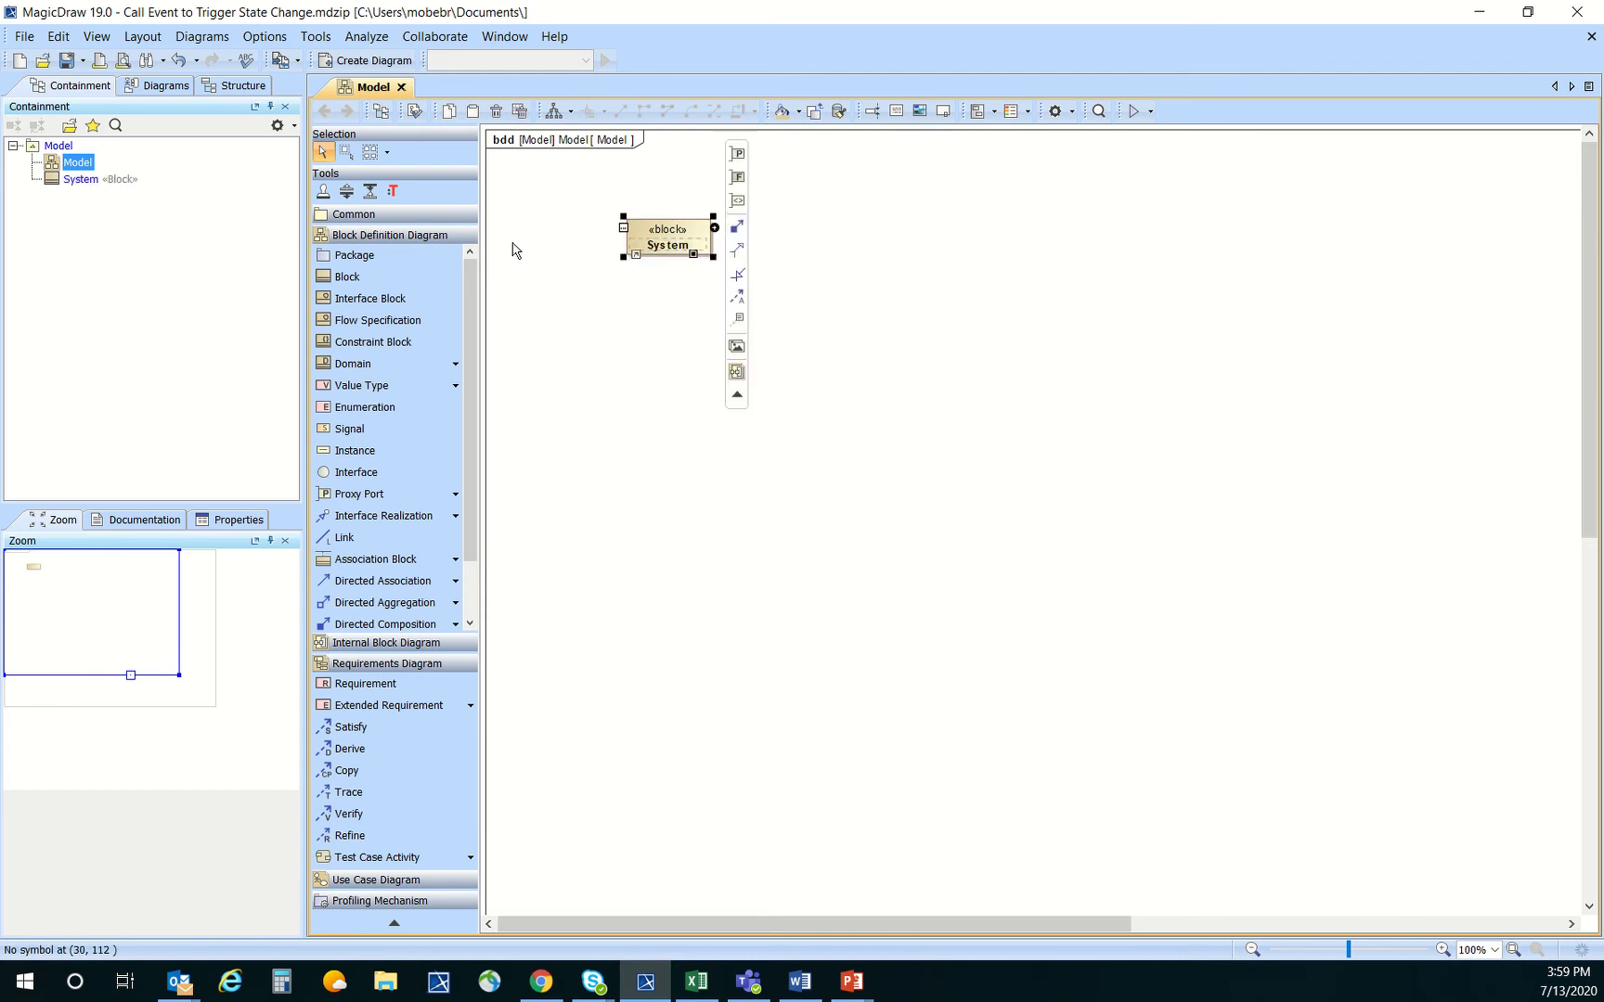
click(555, 268)
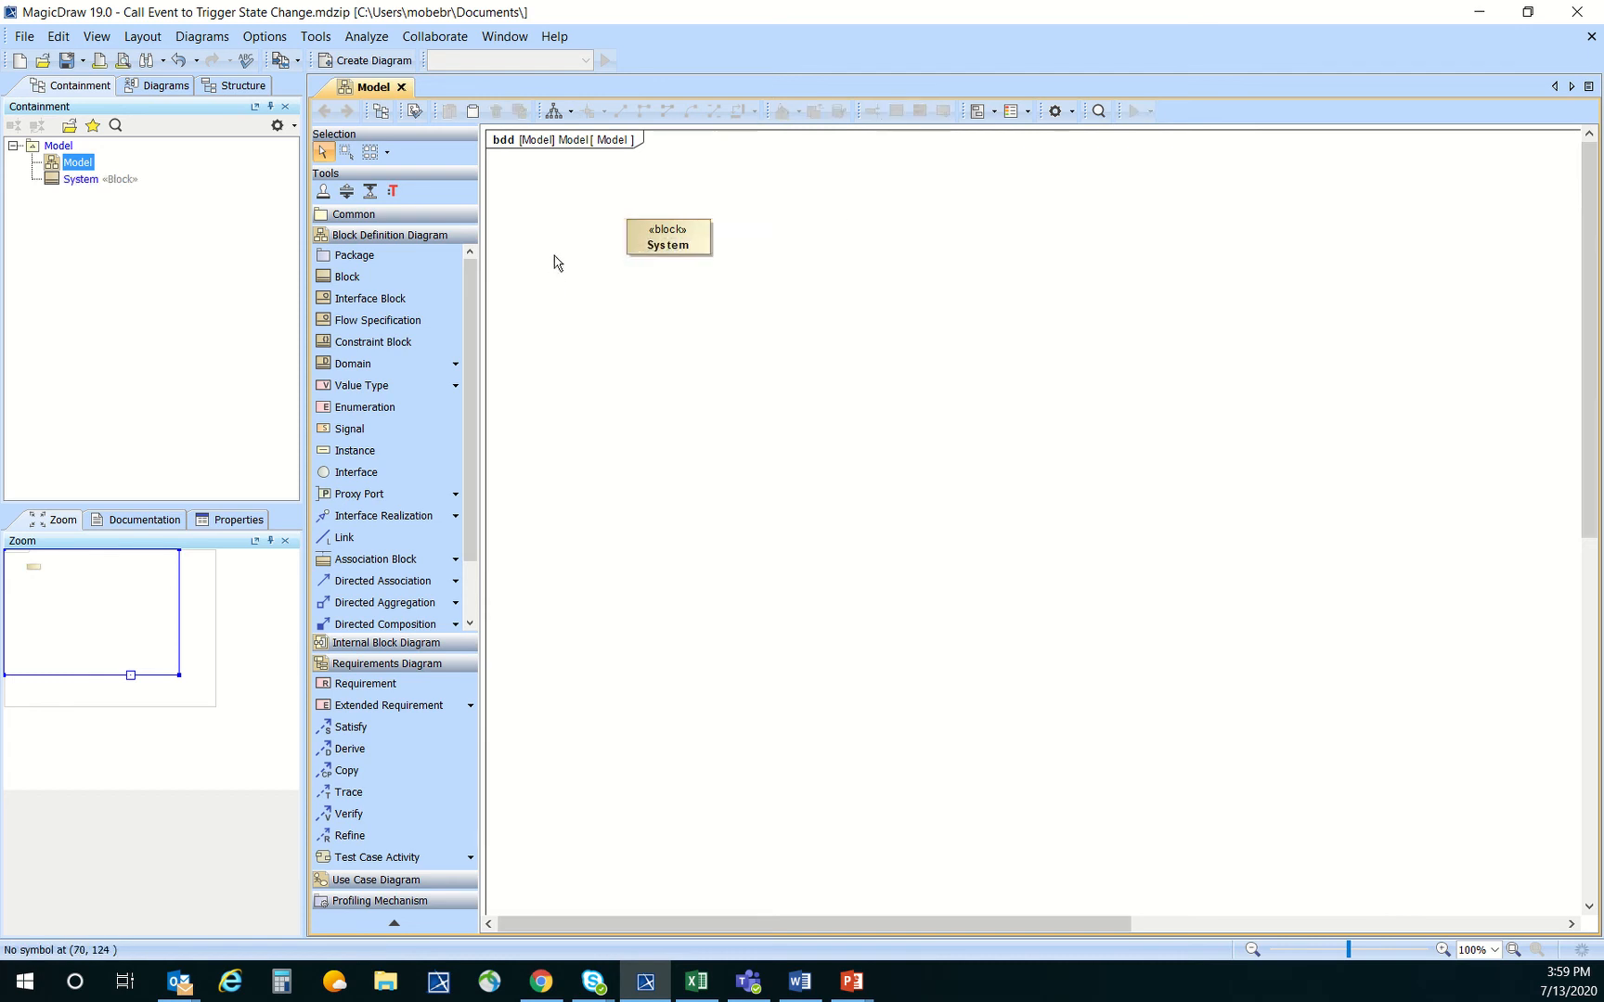
Create a state machine diagram for the System block and name its first state Off
right_click(665, 237)
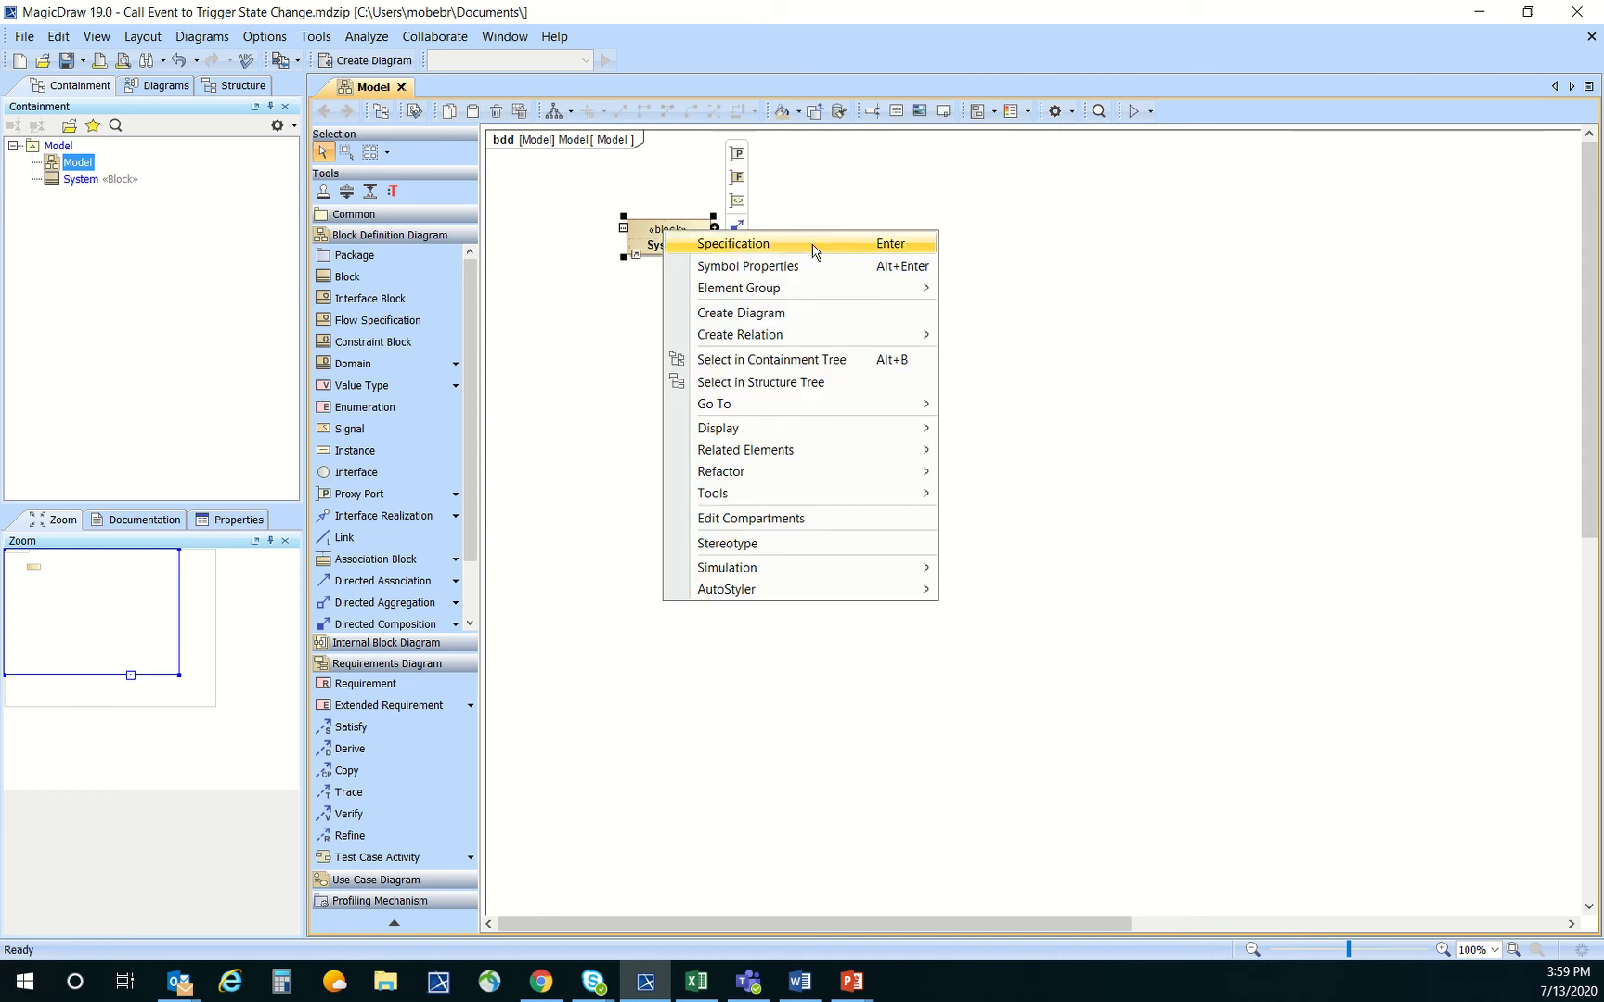
click(807, 316)
click(766, 413)
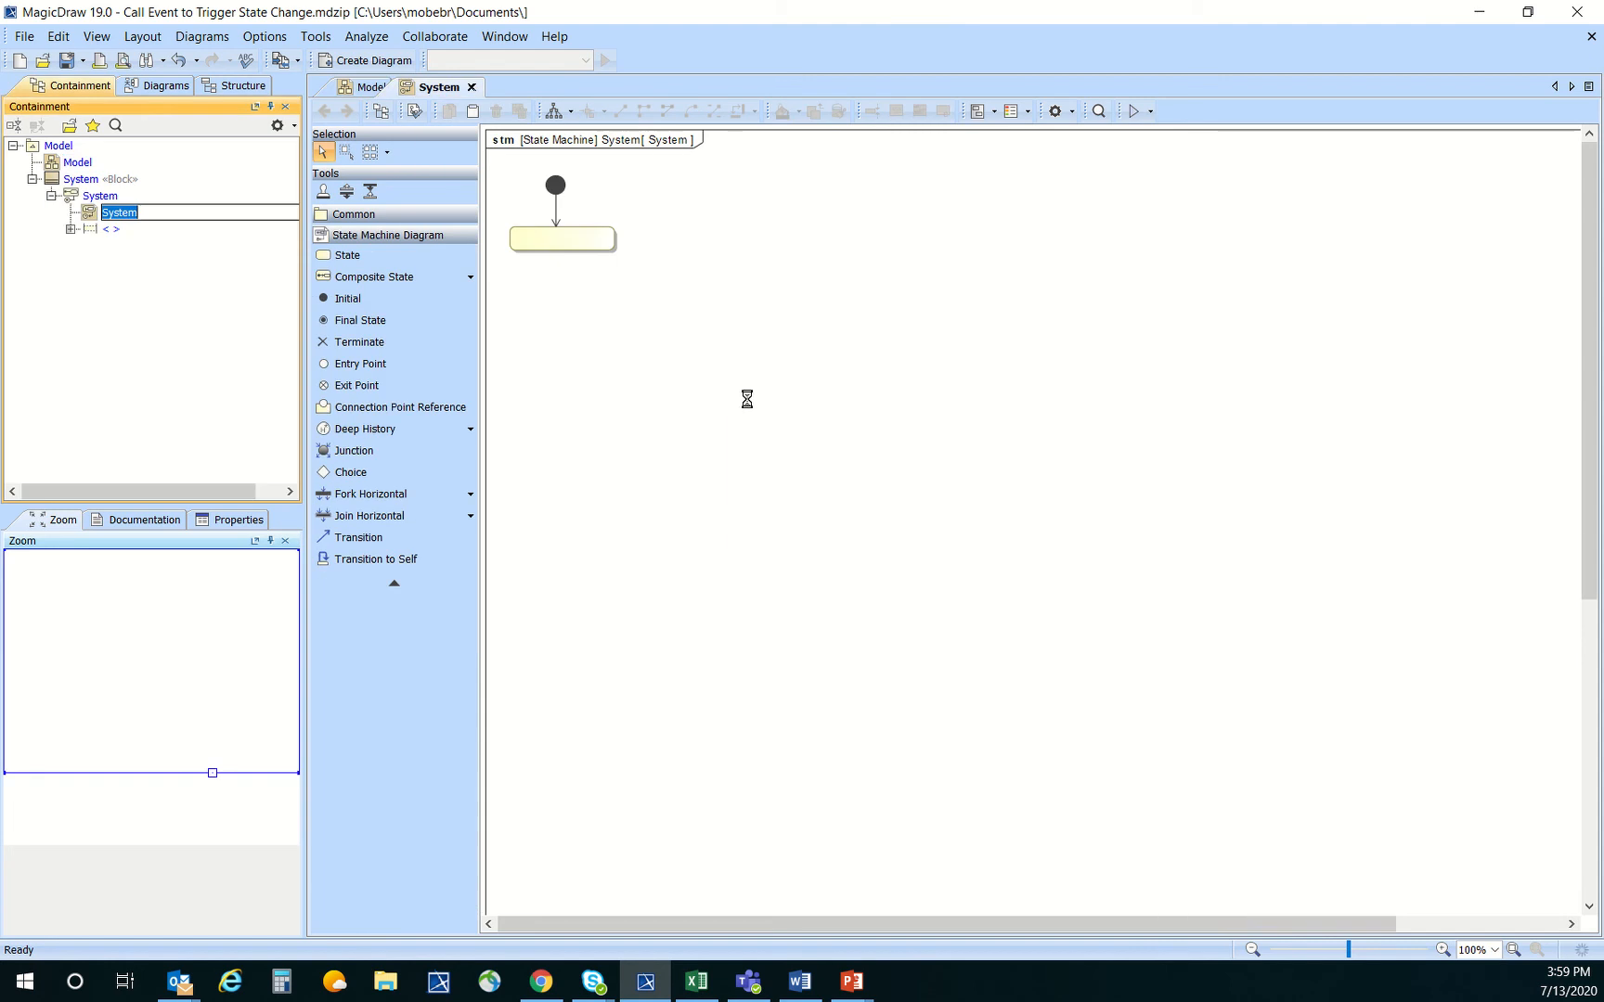
click(590, 247)
text(Off)
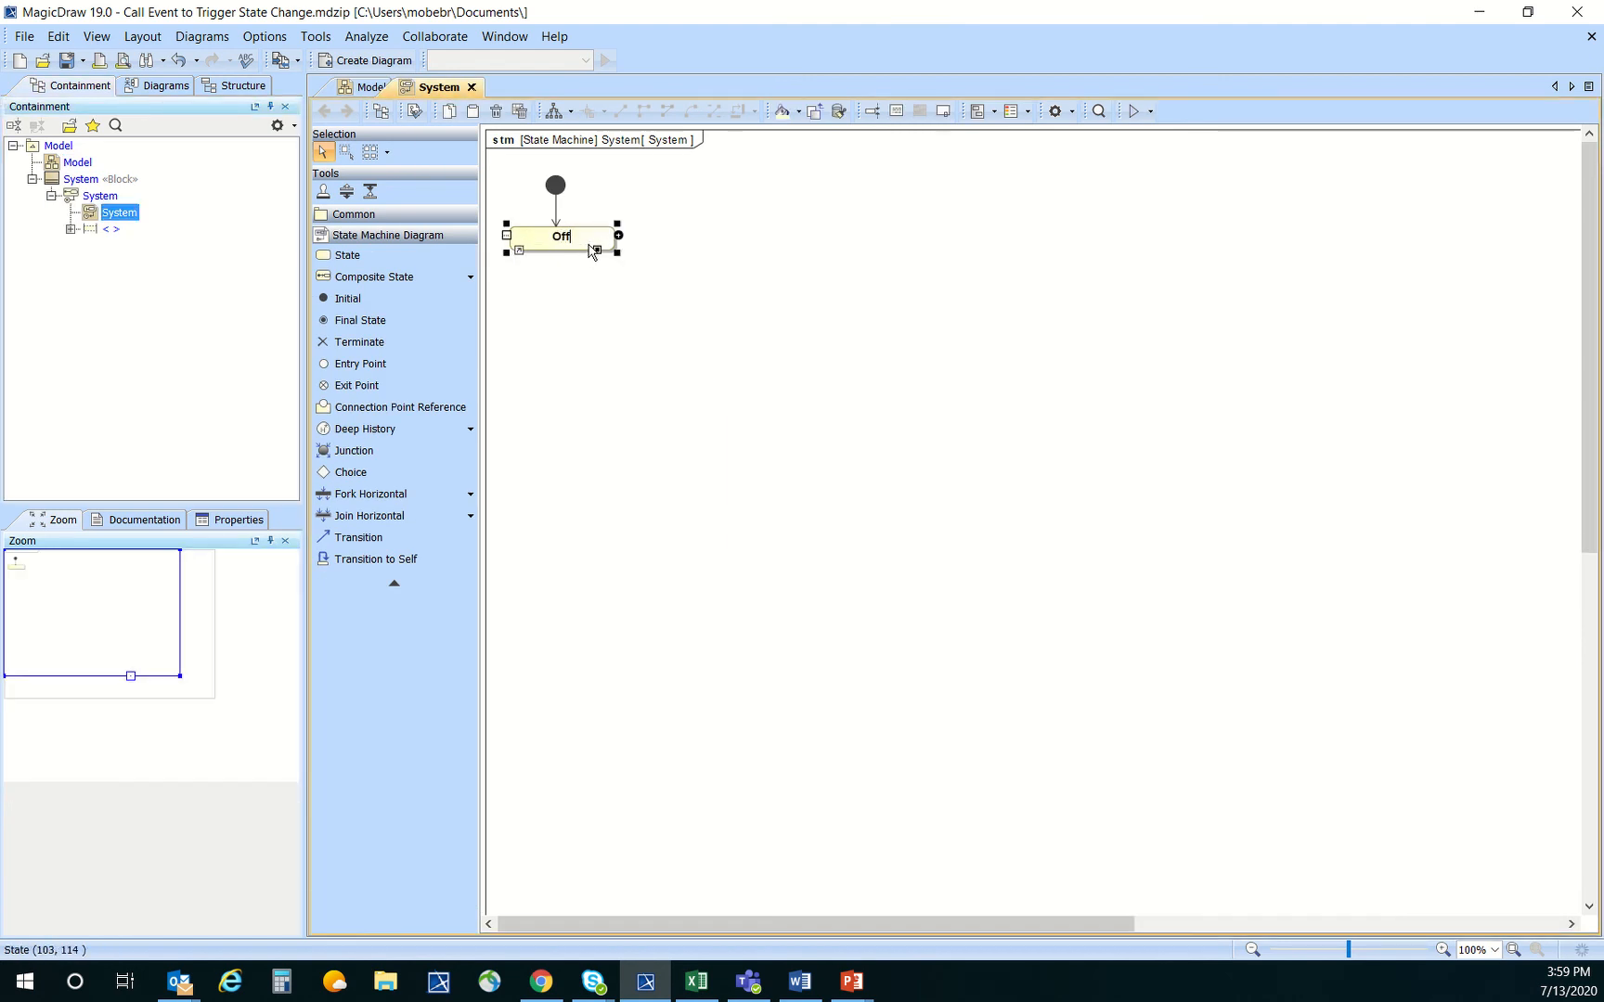
key(Return)
Add a transition from the Off state down to a new state named On
drag(641, 189, 587, 342)
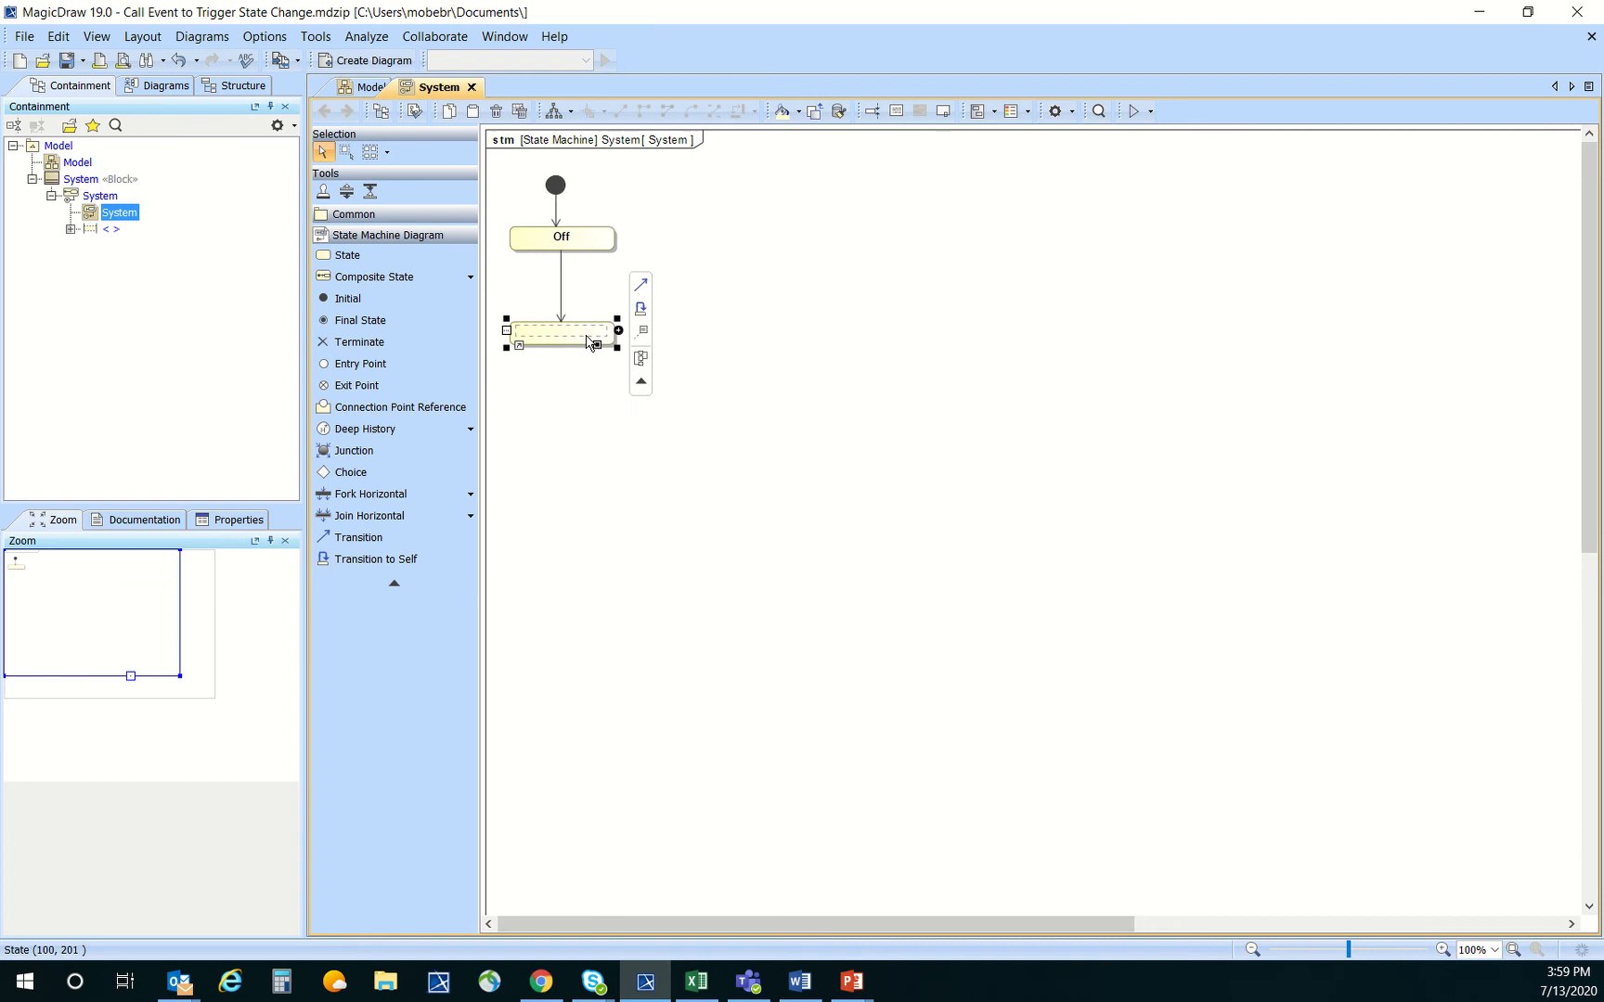
text(Pn)
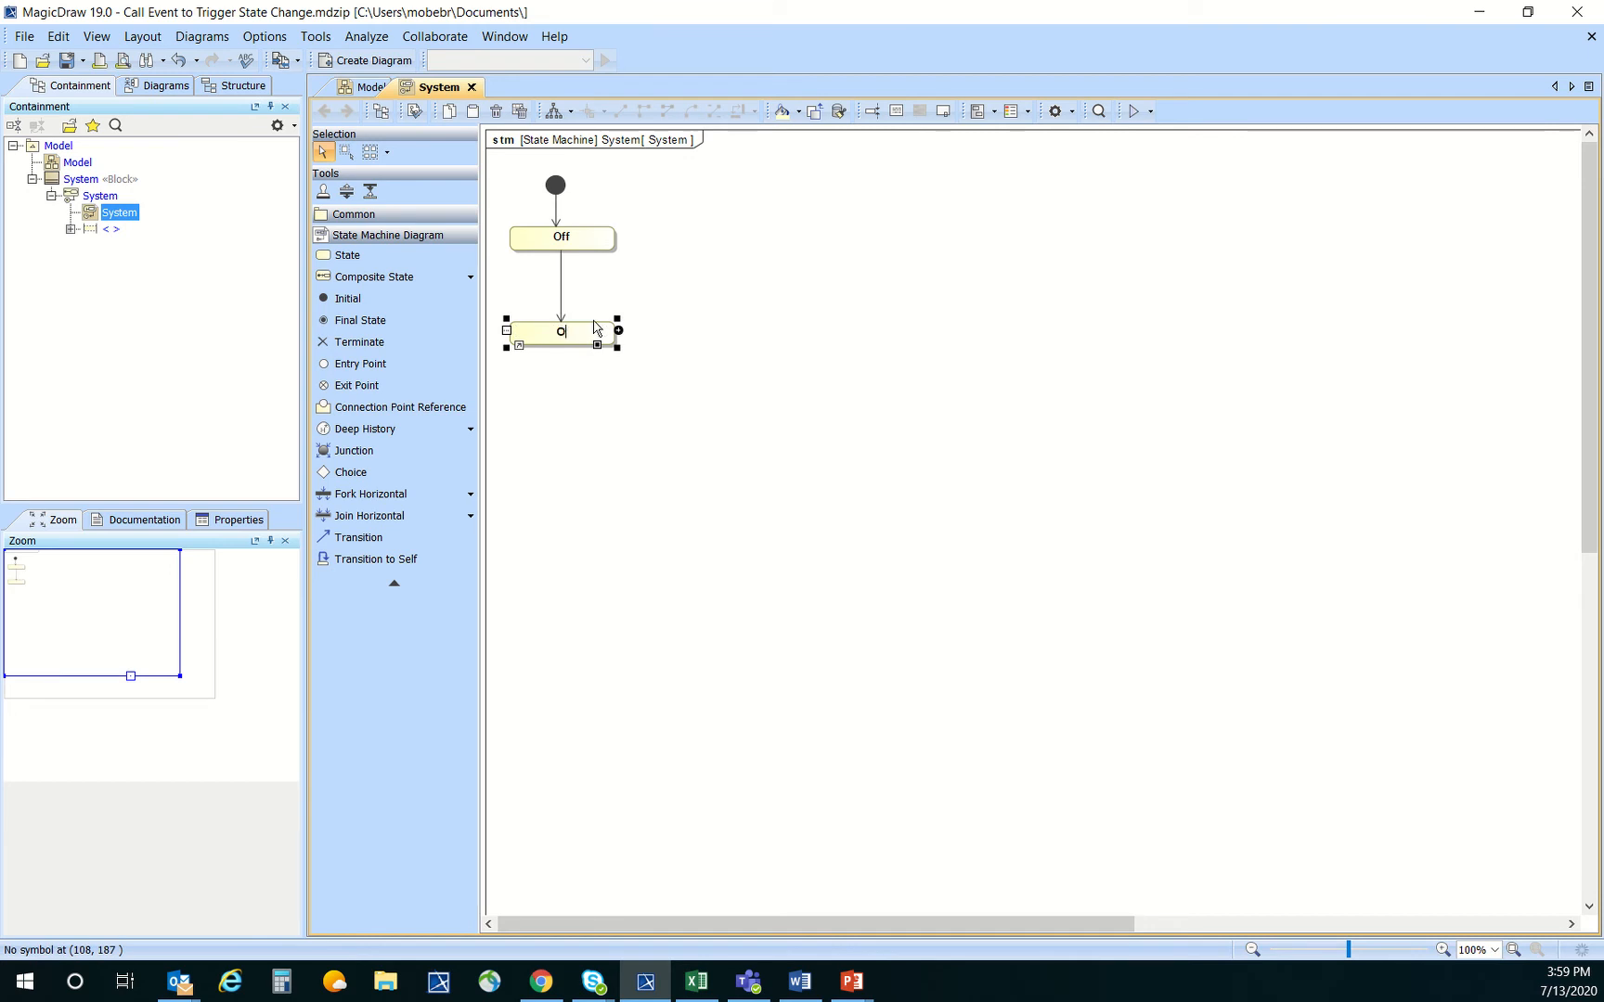
text(n)
key(Return)
click(755, 271)
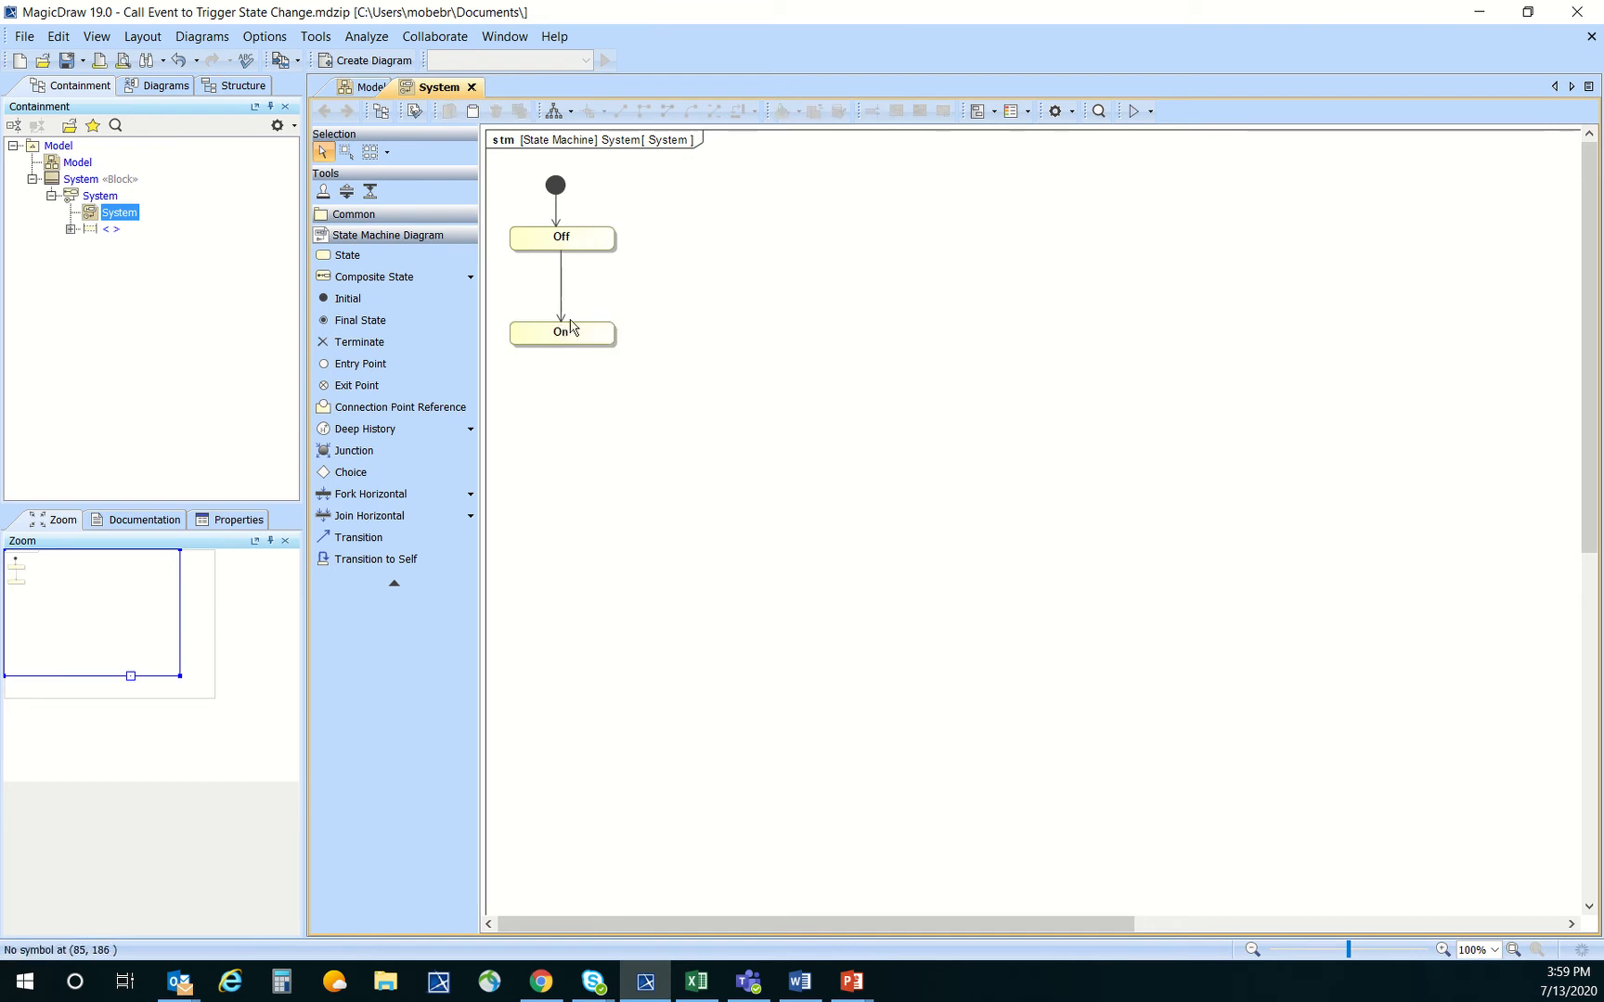
Return to the block definition diagram and add an operation named MixConcrete to the System block
click(90, 180)
double_click(74, 163)
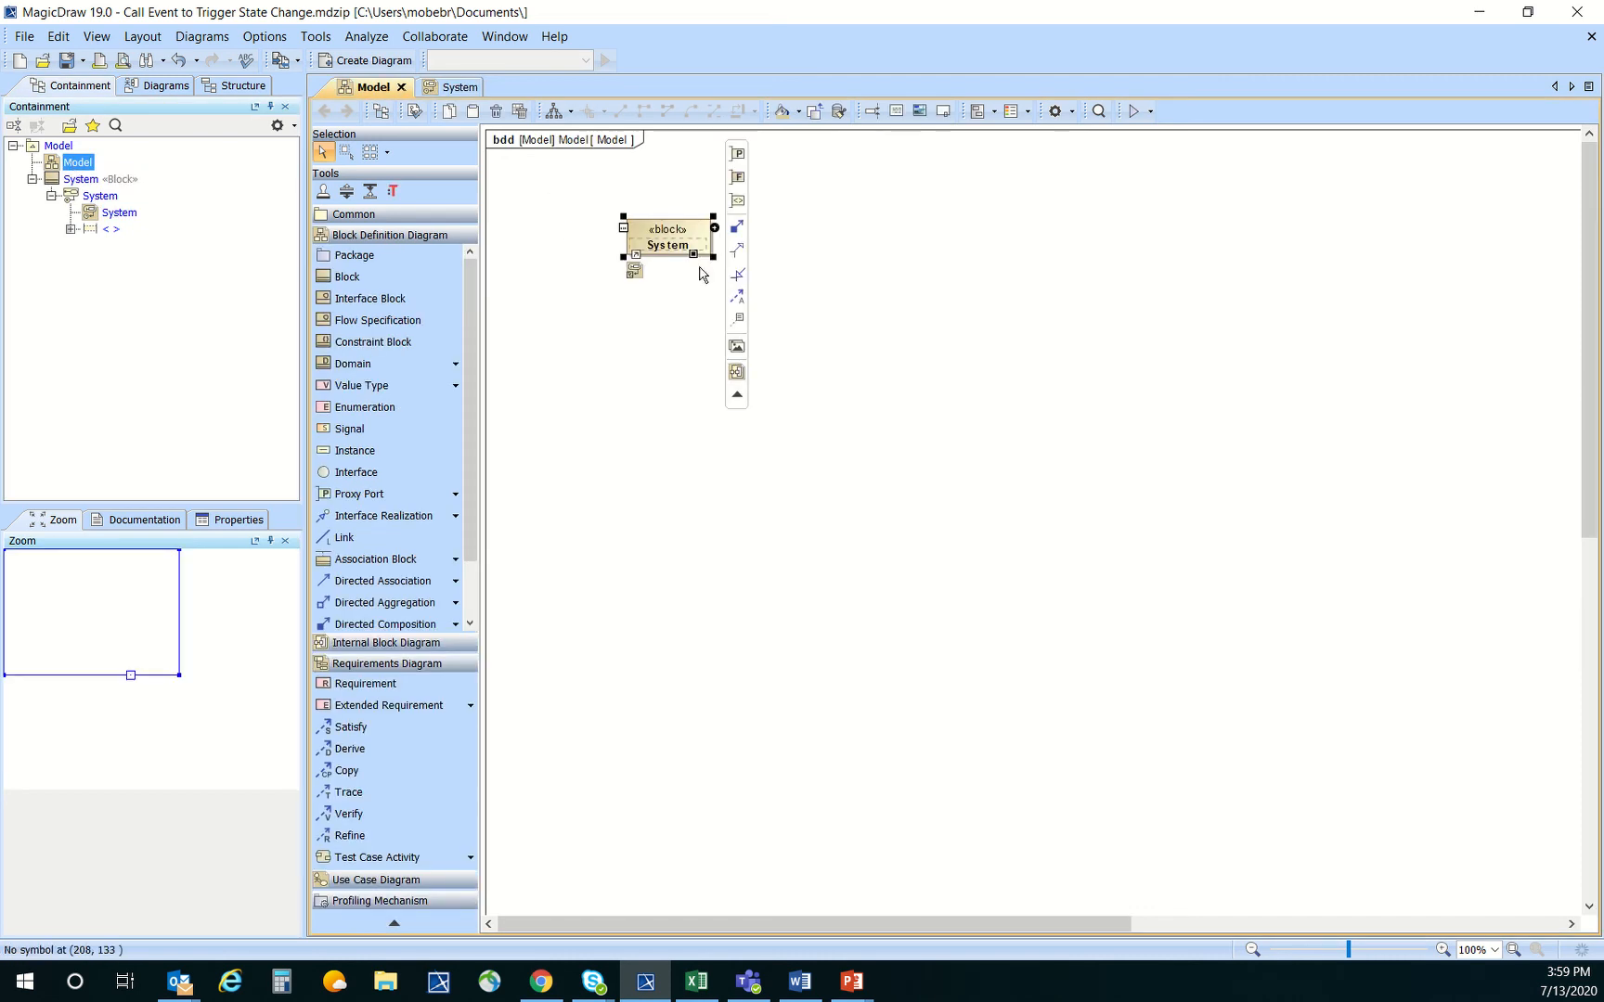
click(713, 229)
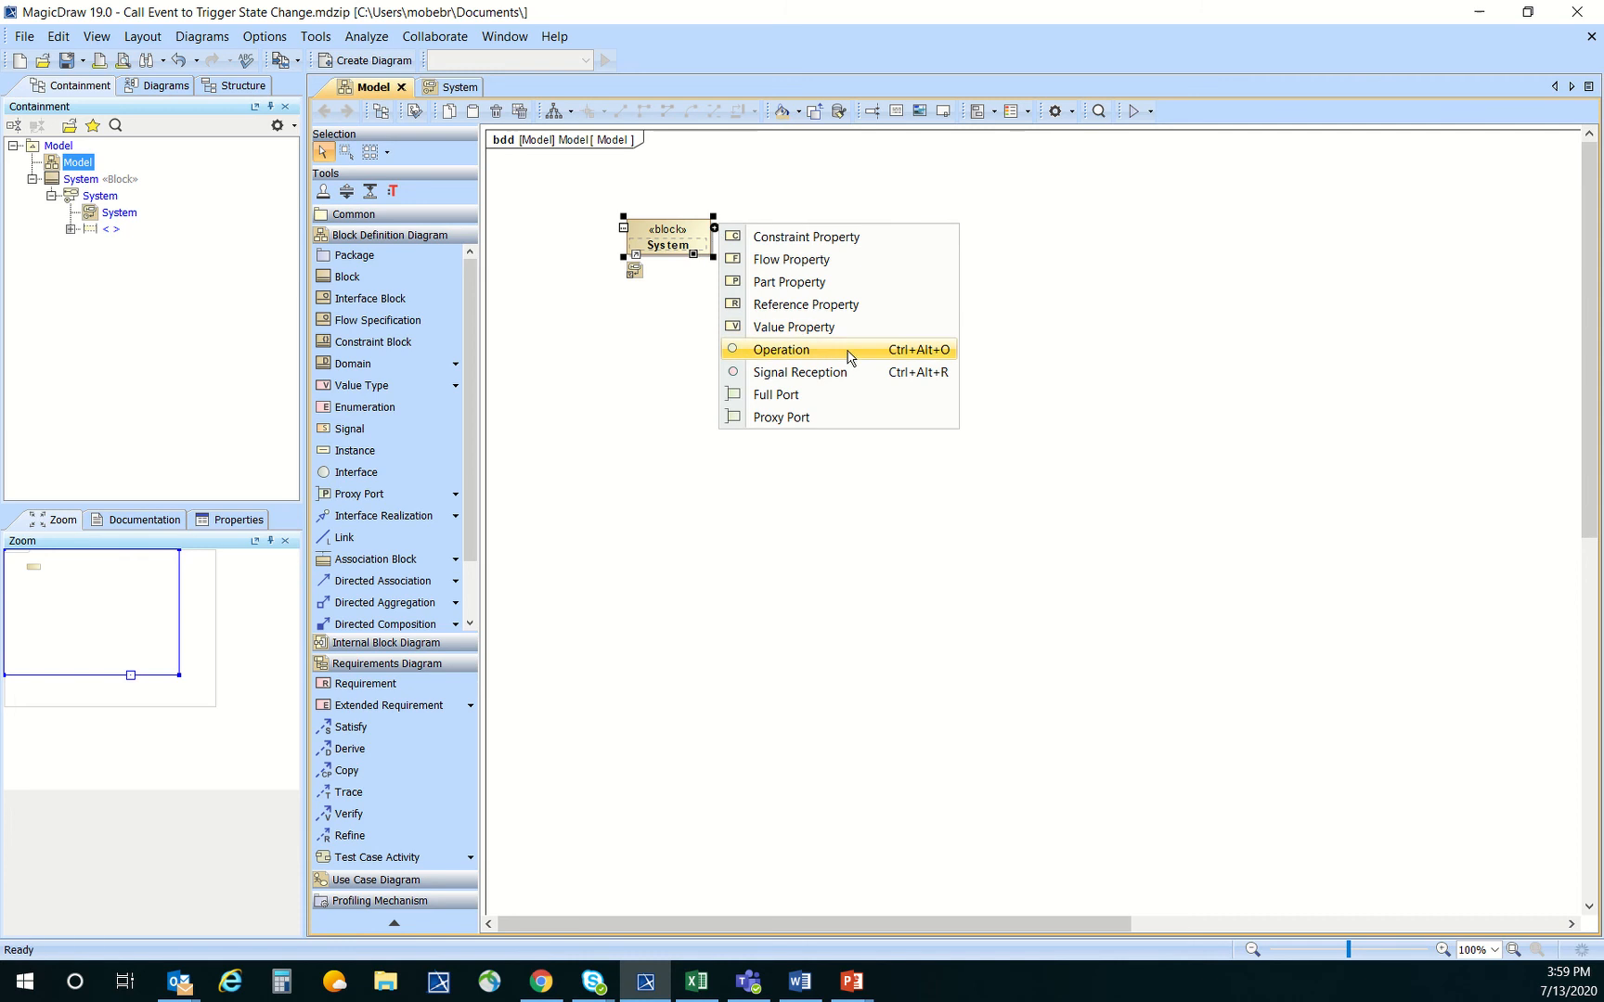
click(667, 317)
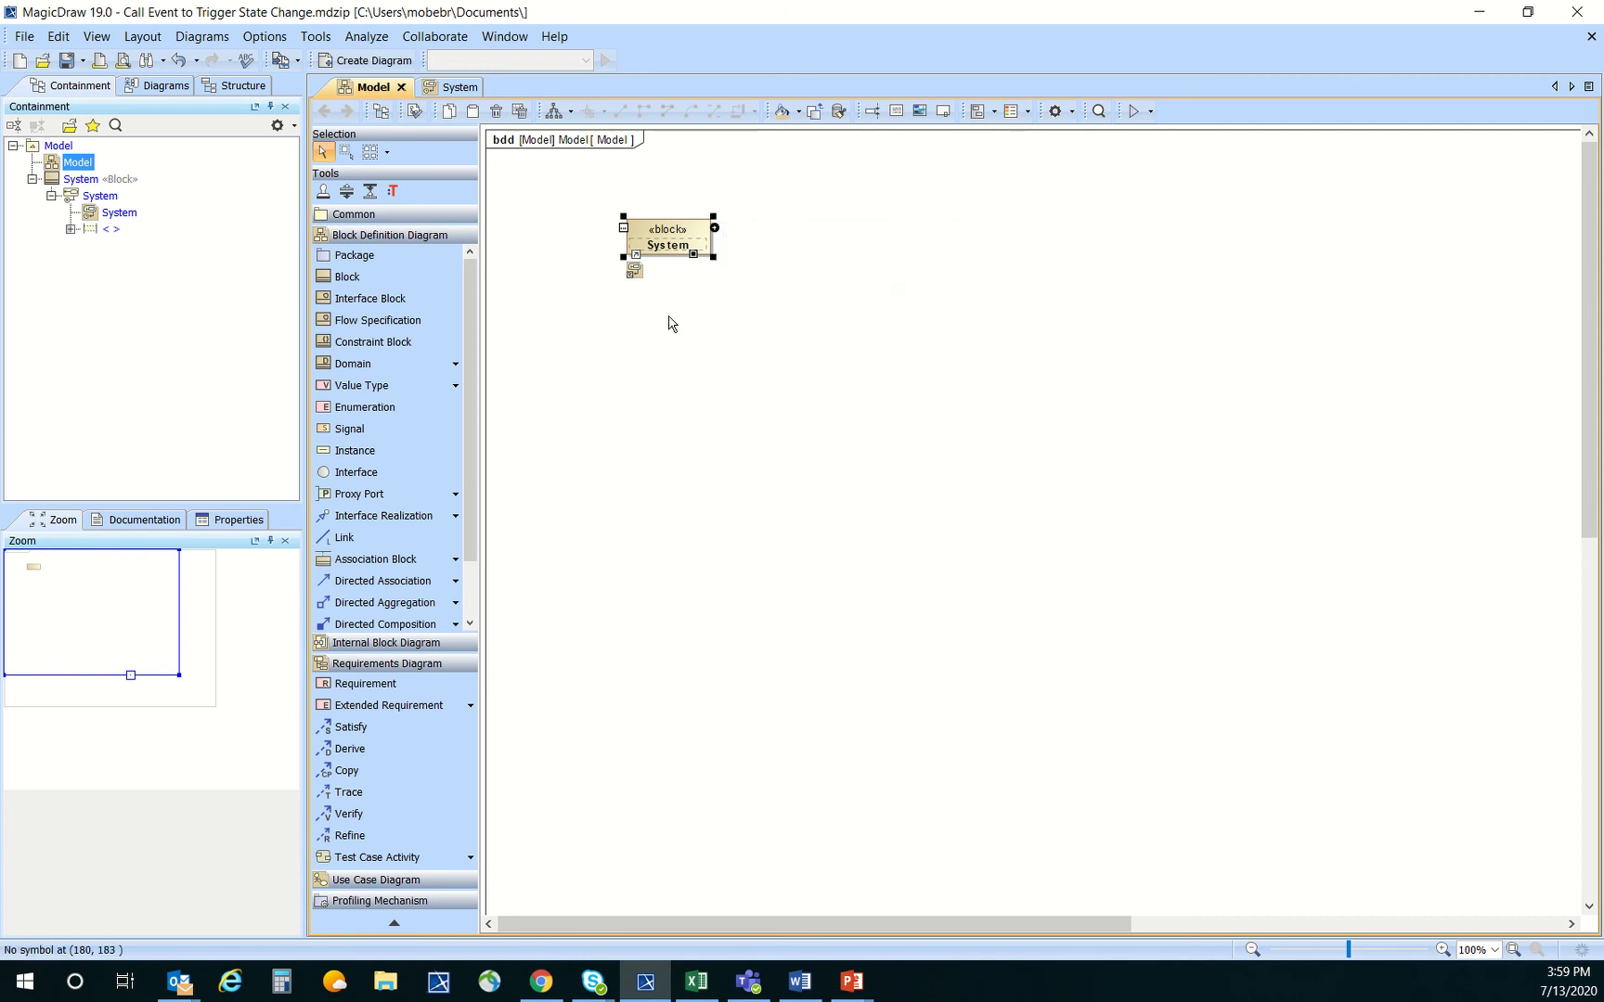
click(714, 228)
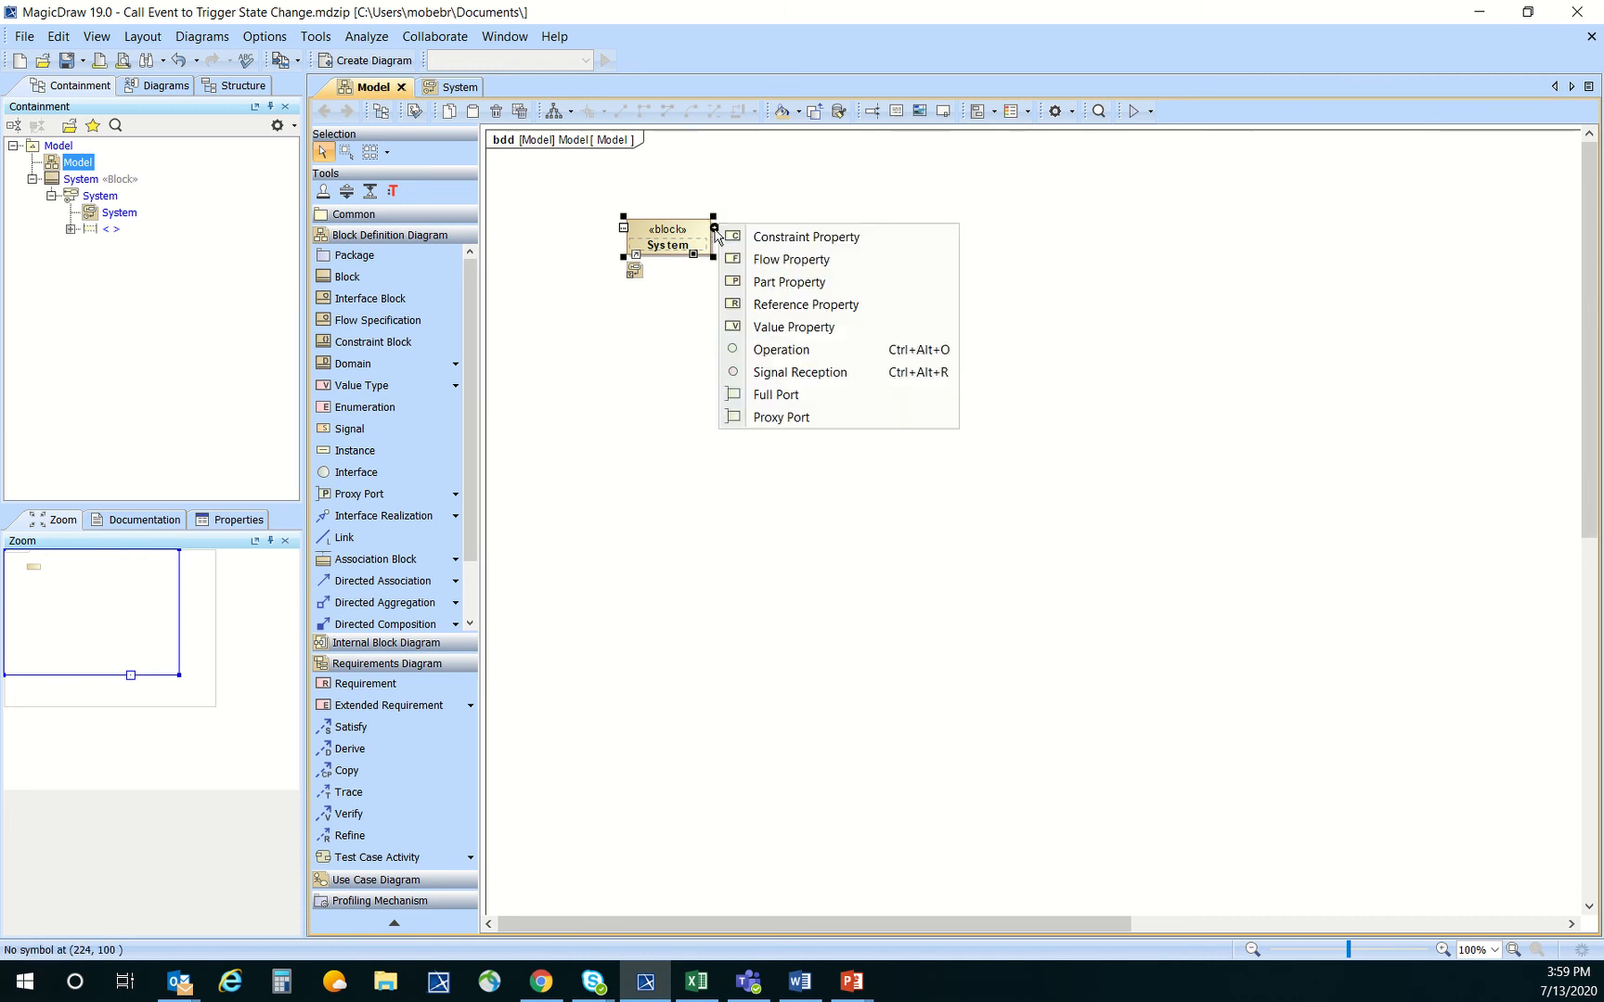
click(827, 350)
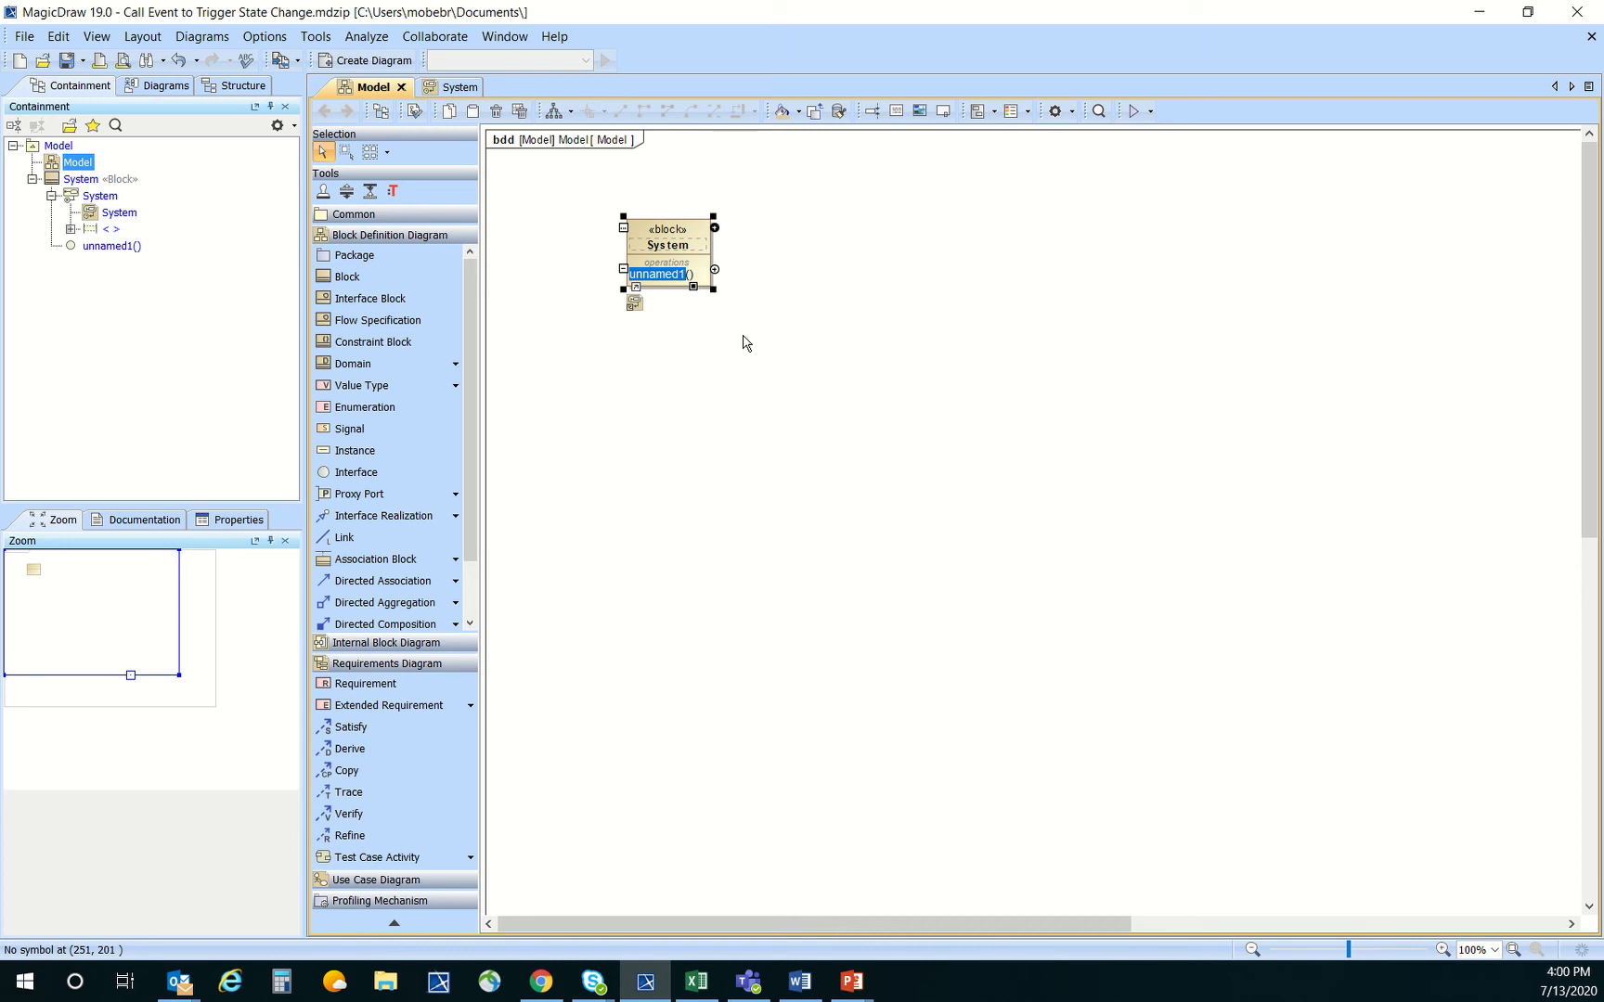
text(MixConcrete)
key(Return)
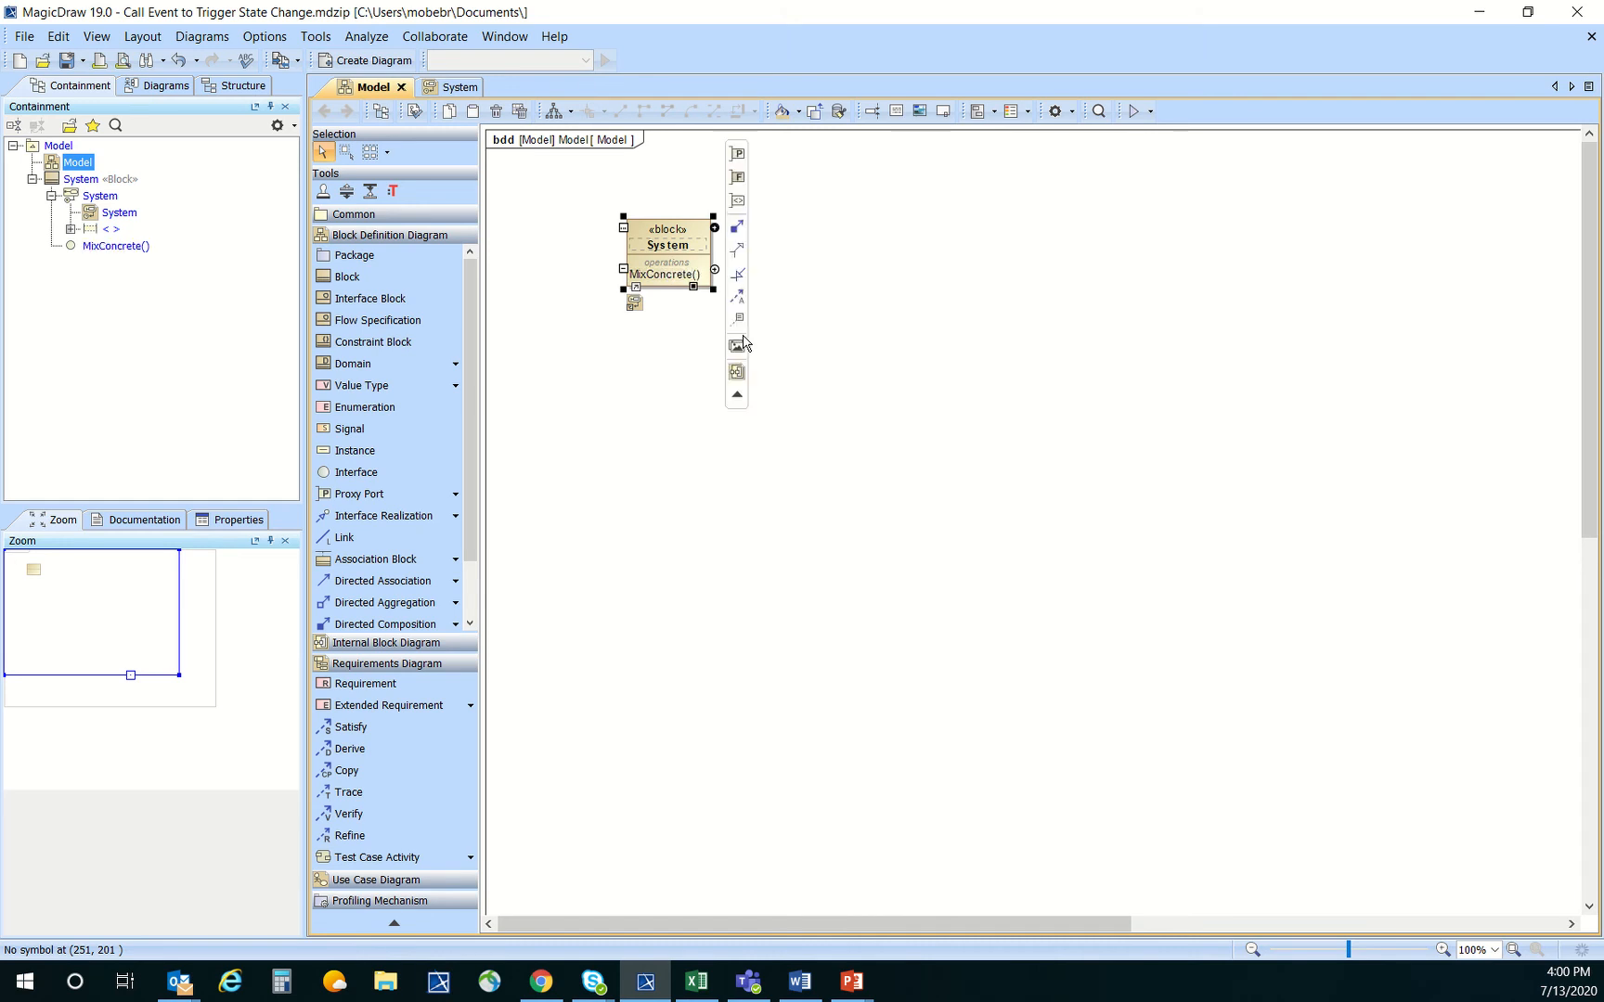
click(811, 273)
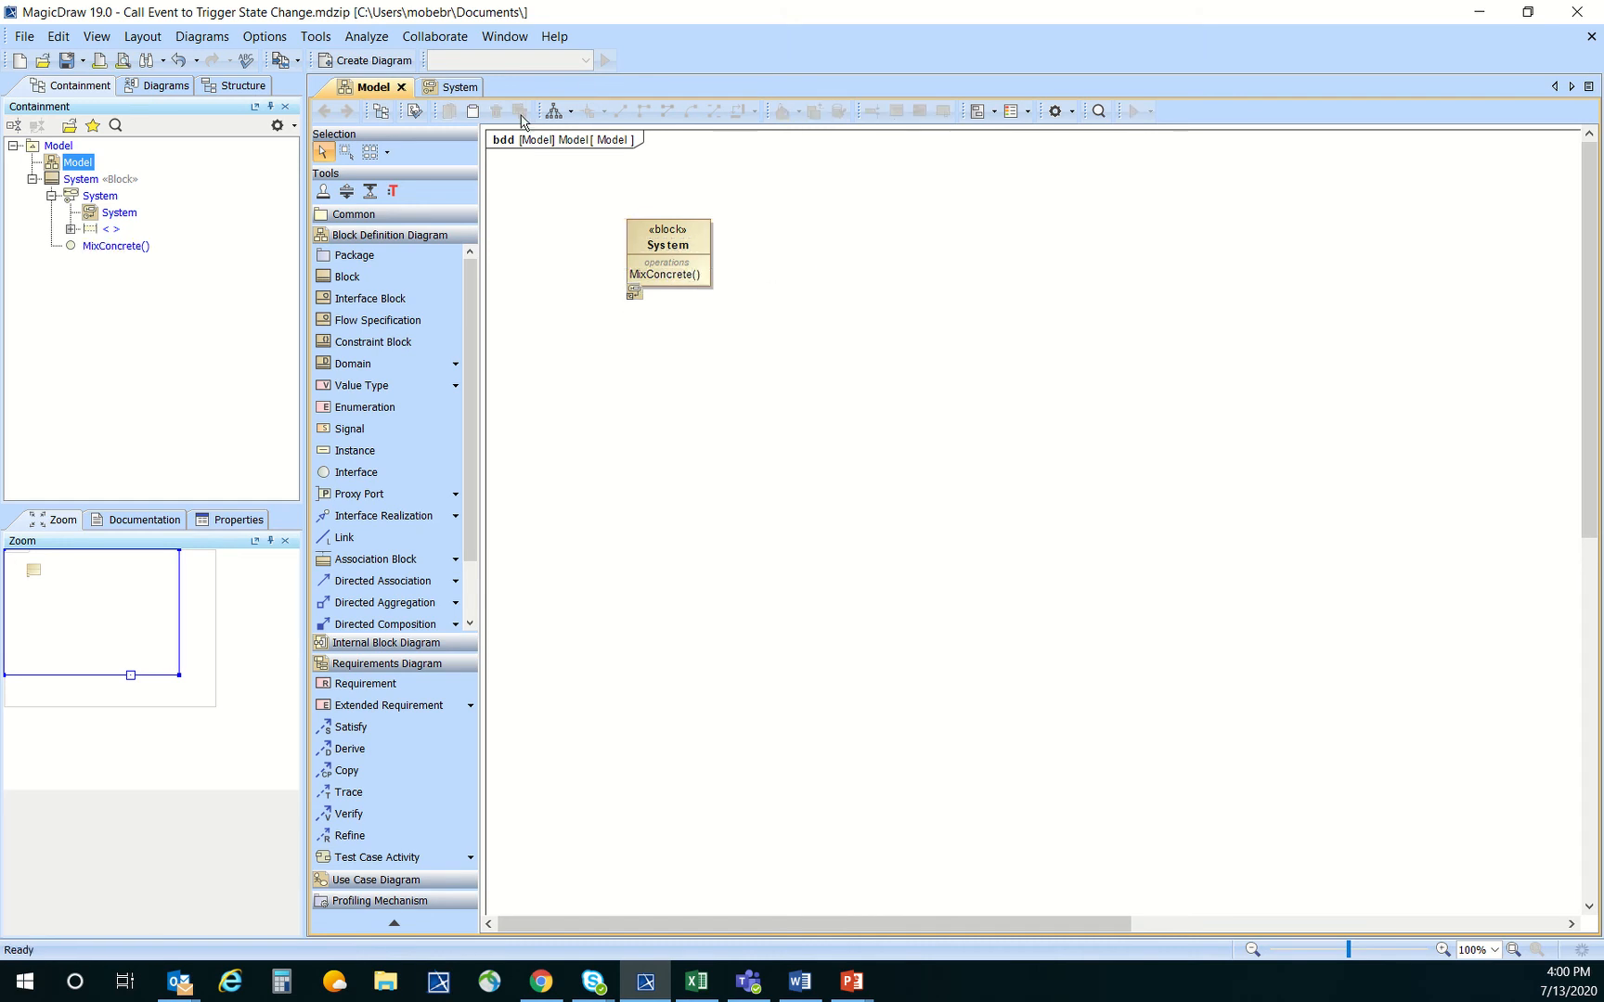
Auto-arrange the System state machine diagram and assign the MixConcrete() operation as the trigger of the Off-to-On transition
click(467, 90)
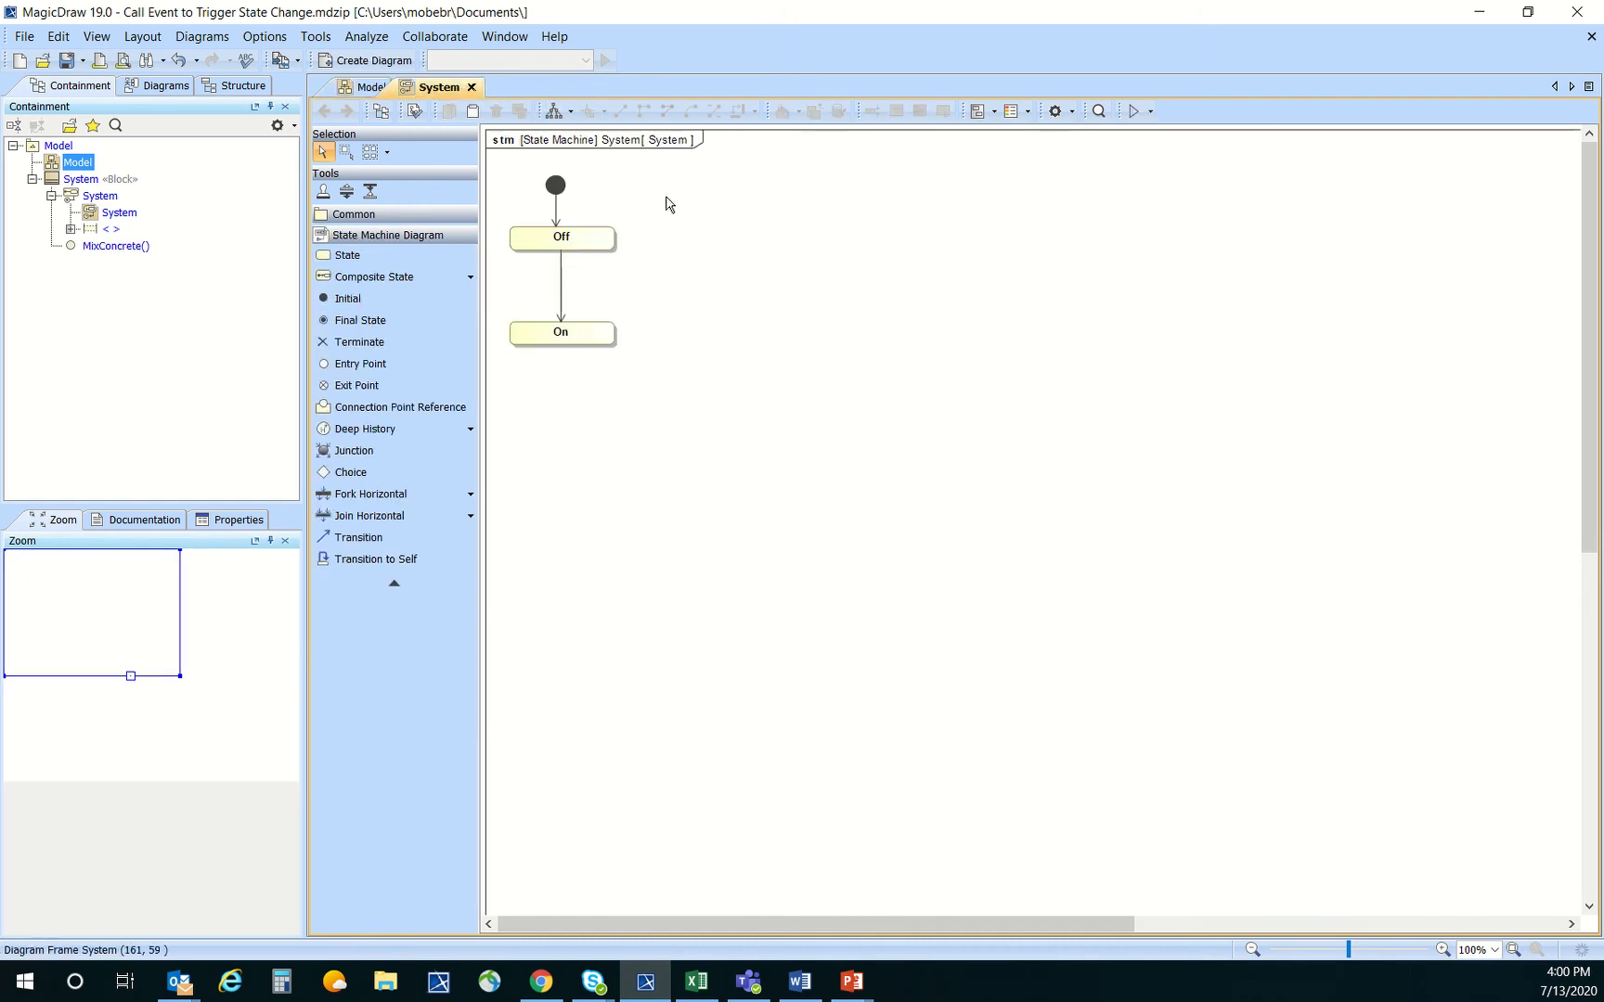
click(554, 111)
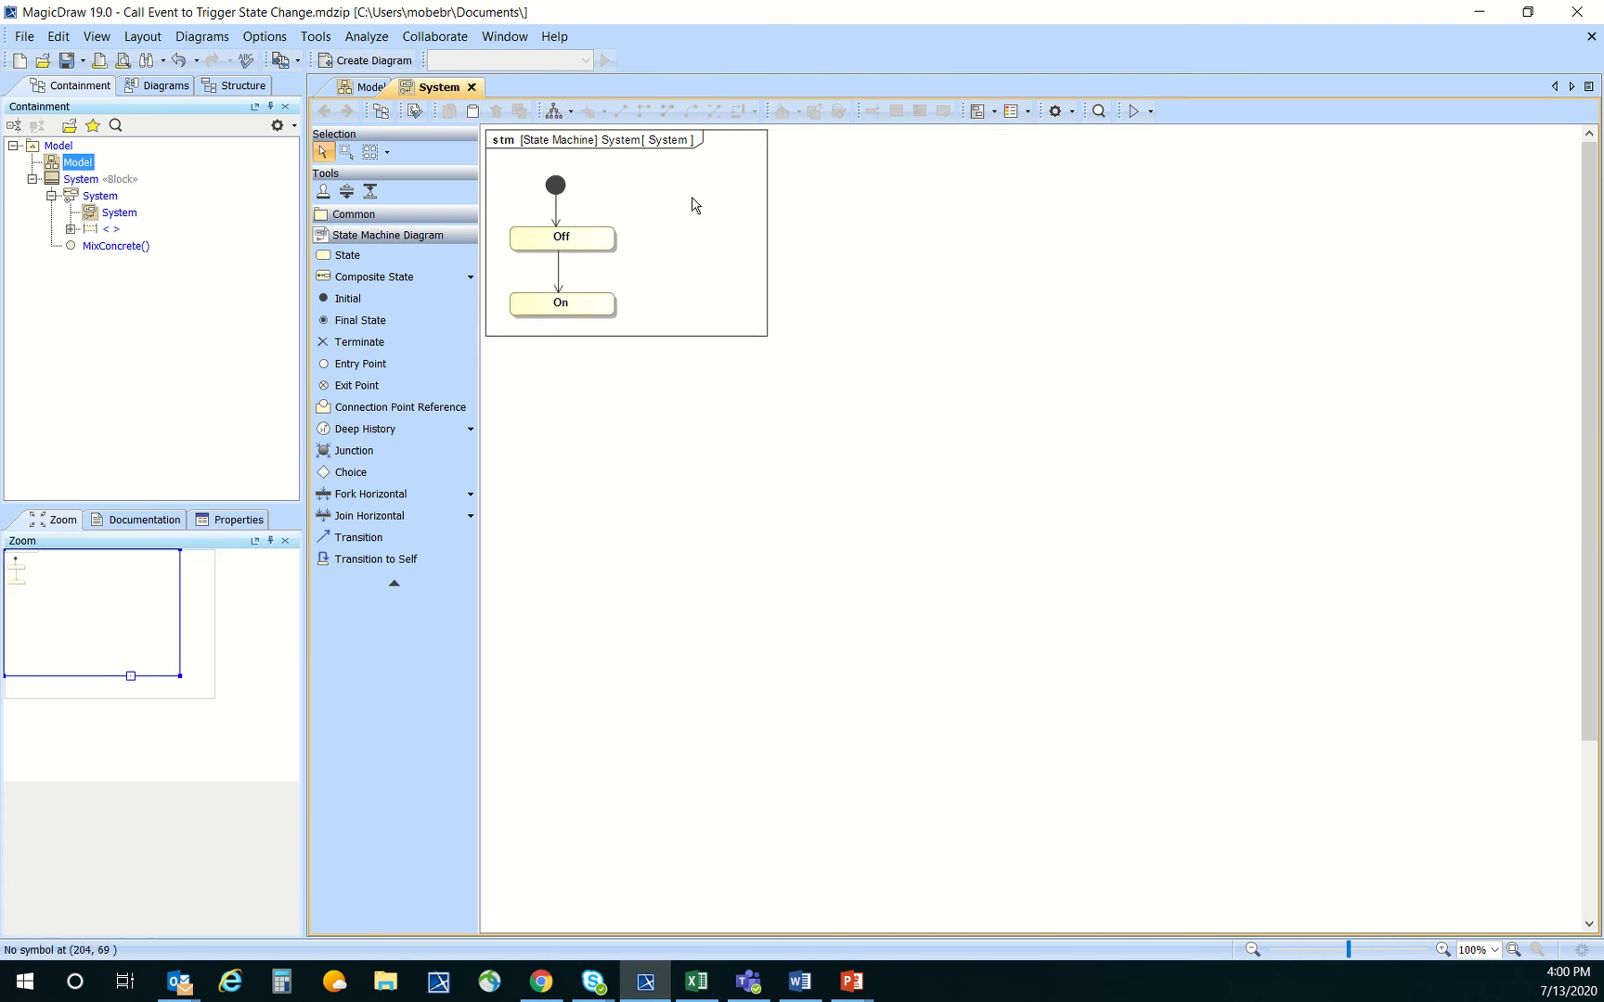
click(116, 246)
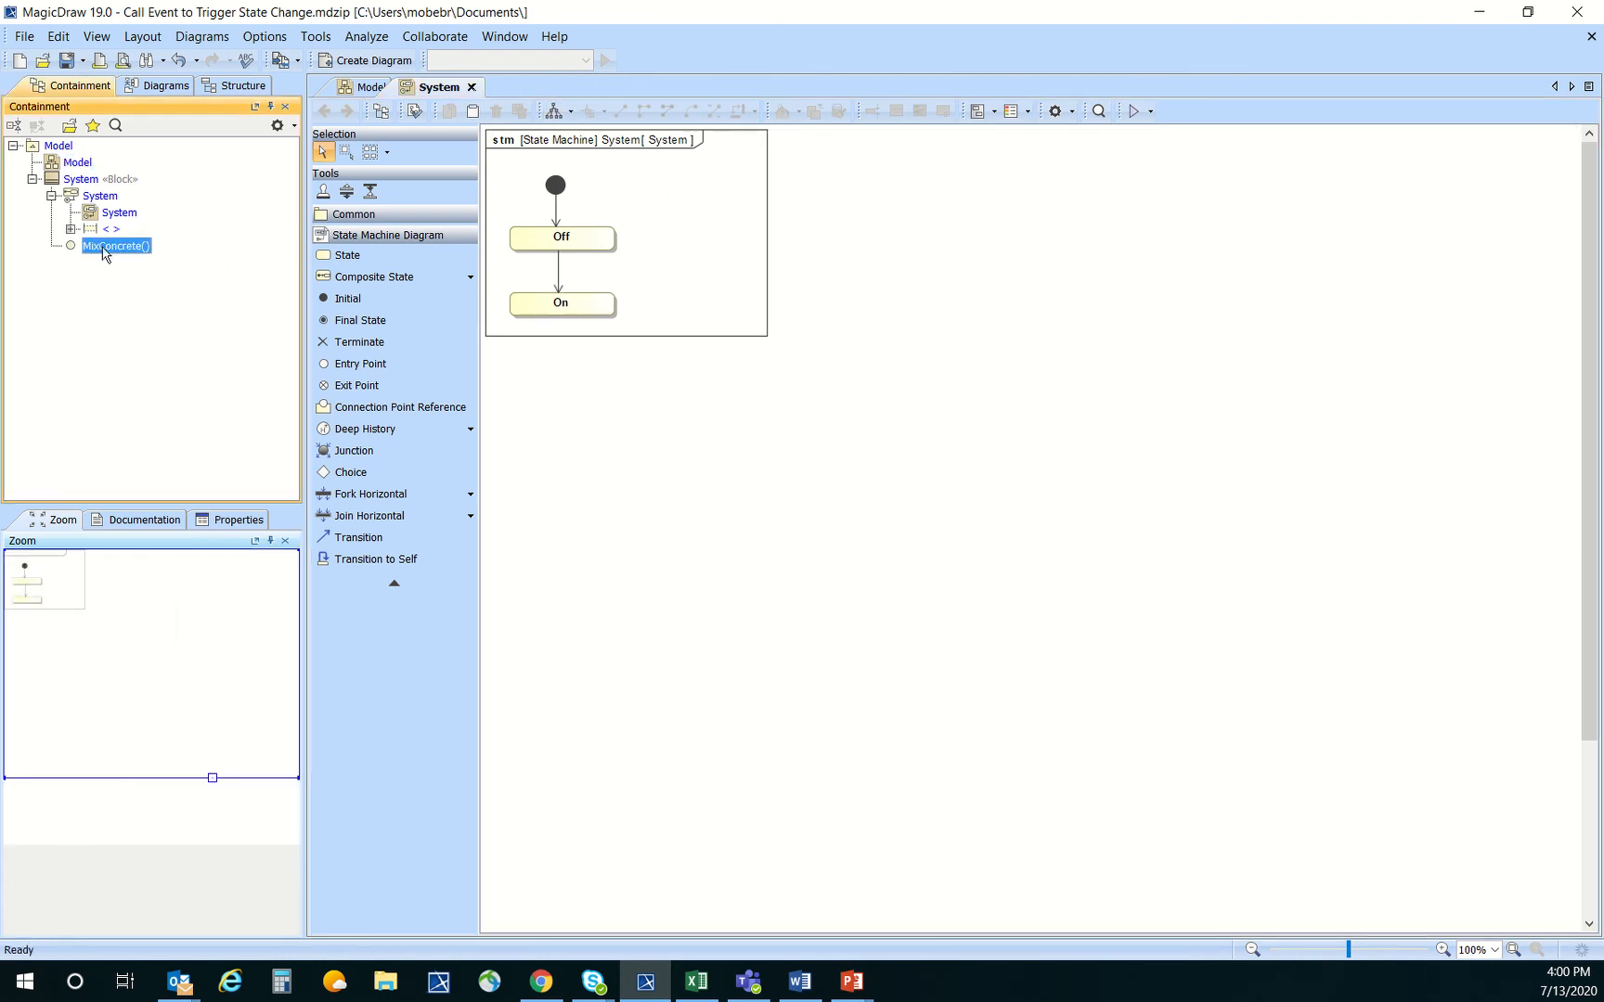
drag(103, 253, 562, 264)
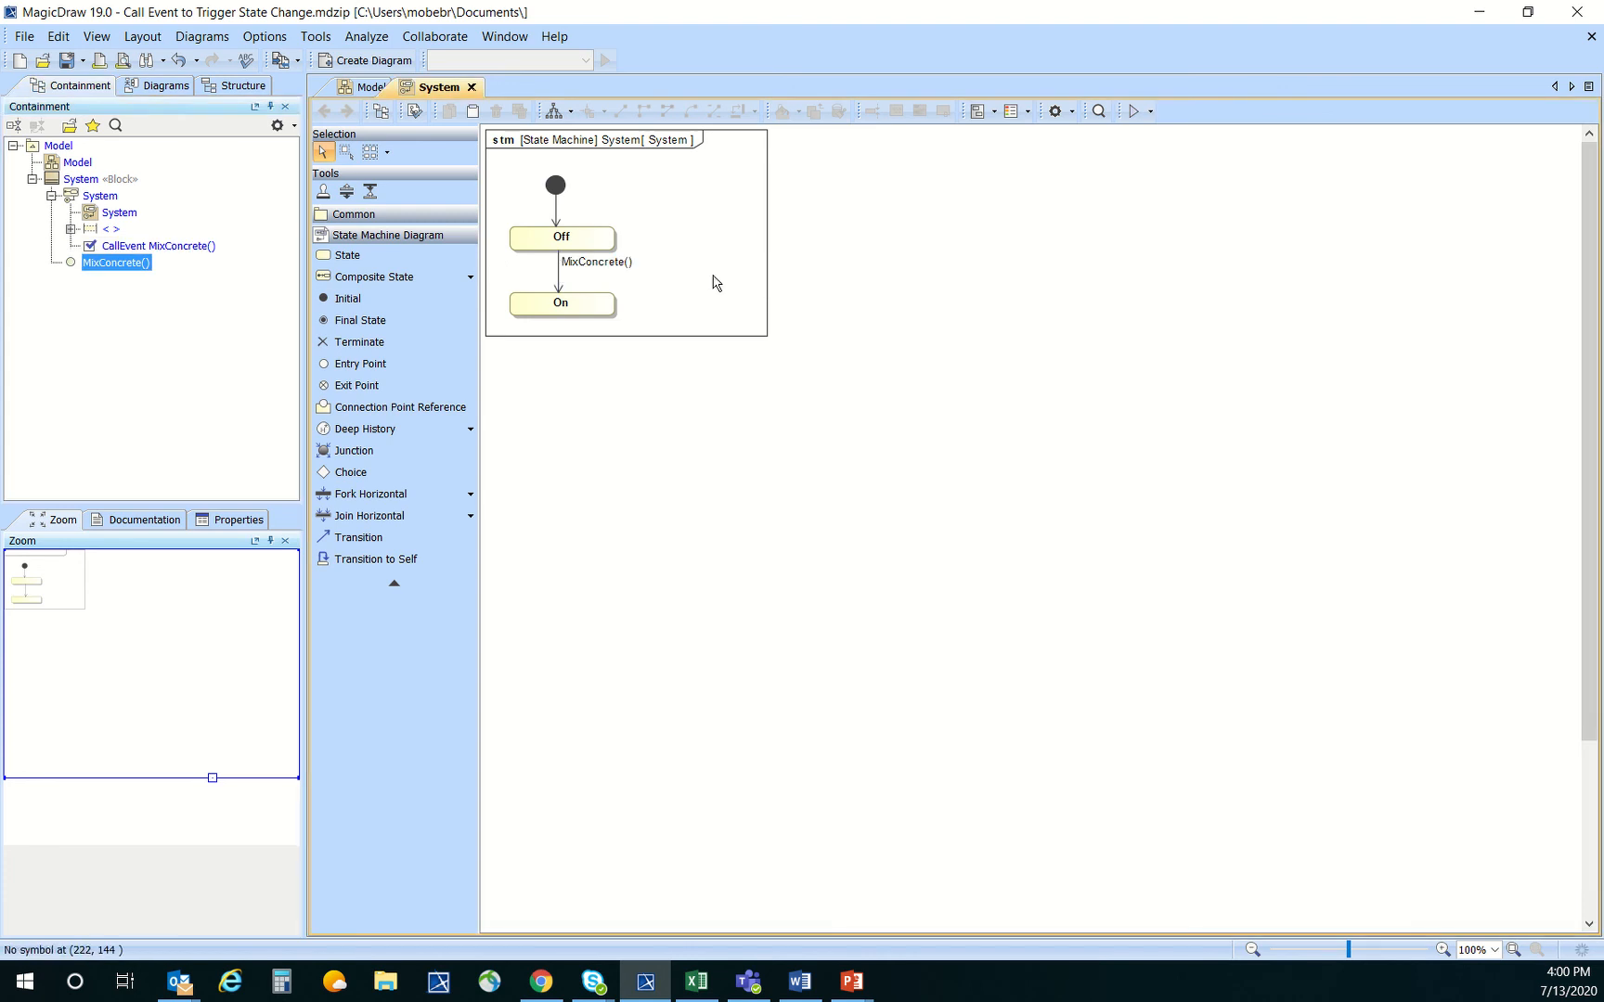
drag(598, 263, 598, 271)
click(694, 234)
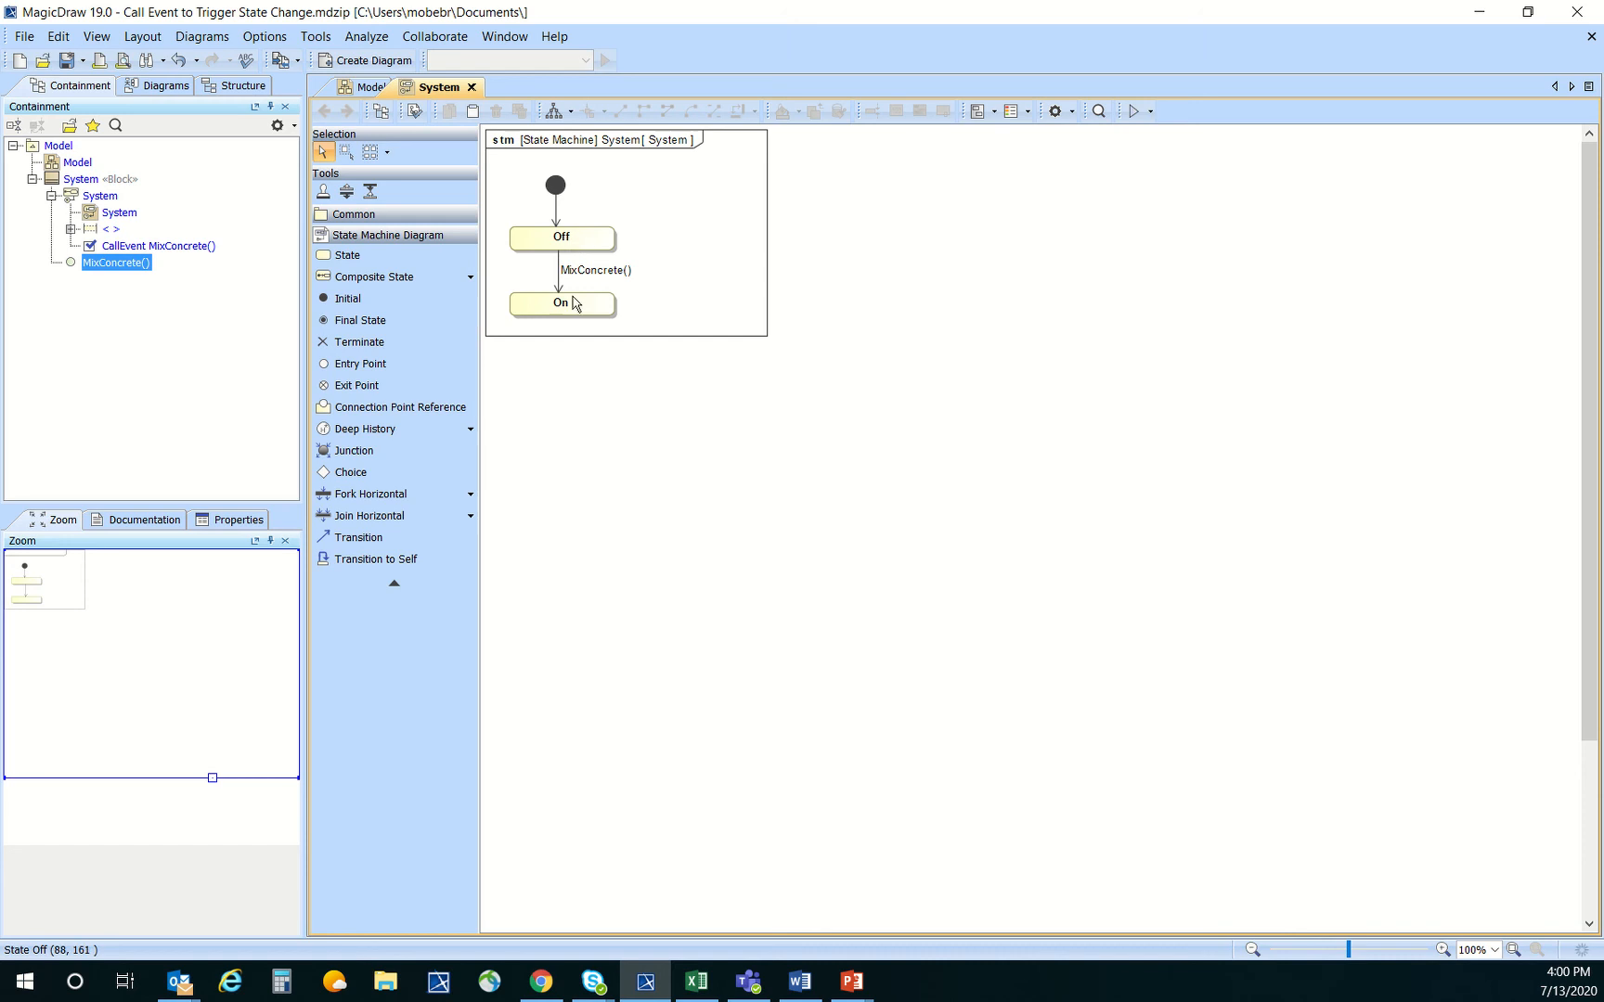
Simulate the System block to observe its state machine's behavior, and terminate the simulation
click(1136, 112)
click(1140, 158)
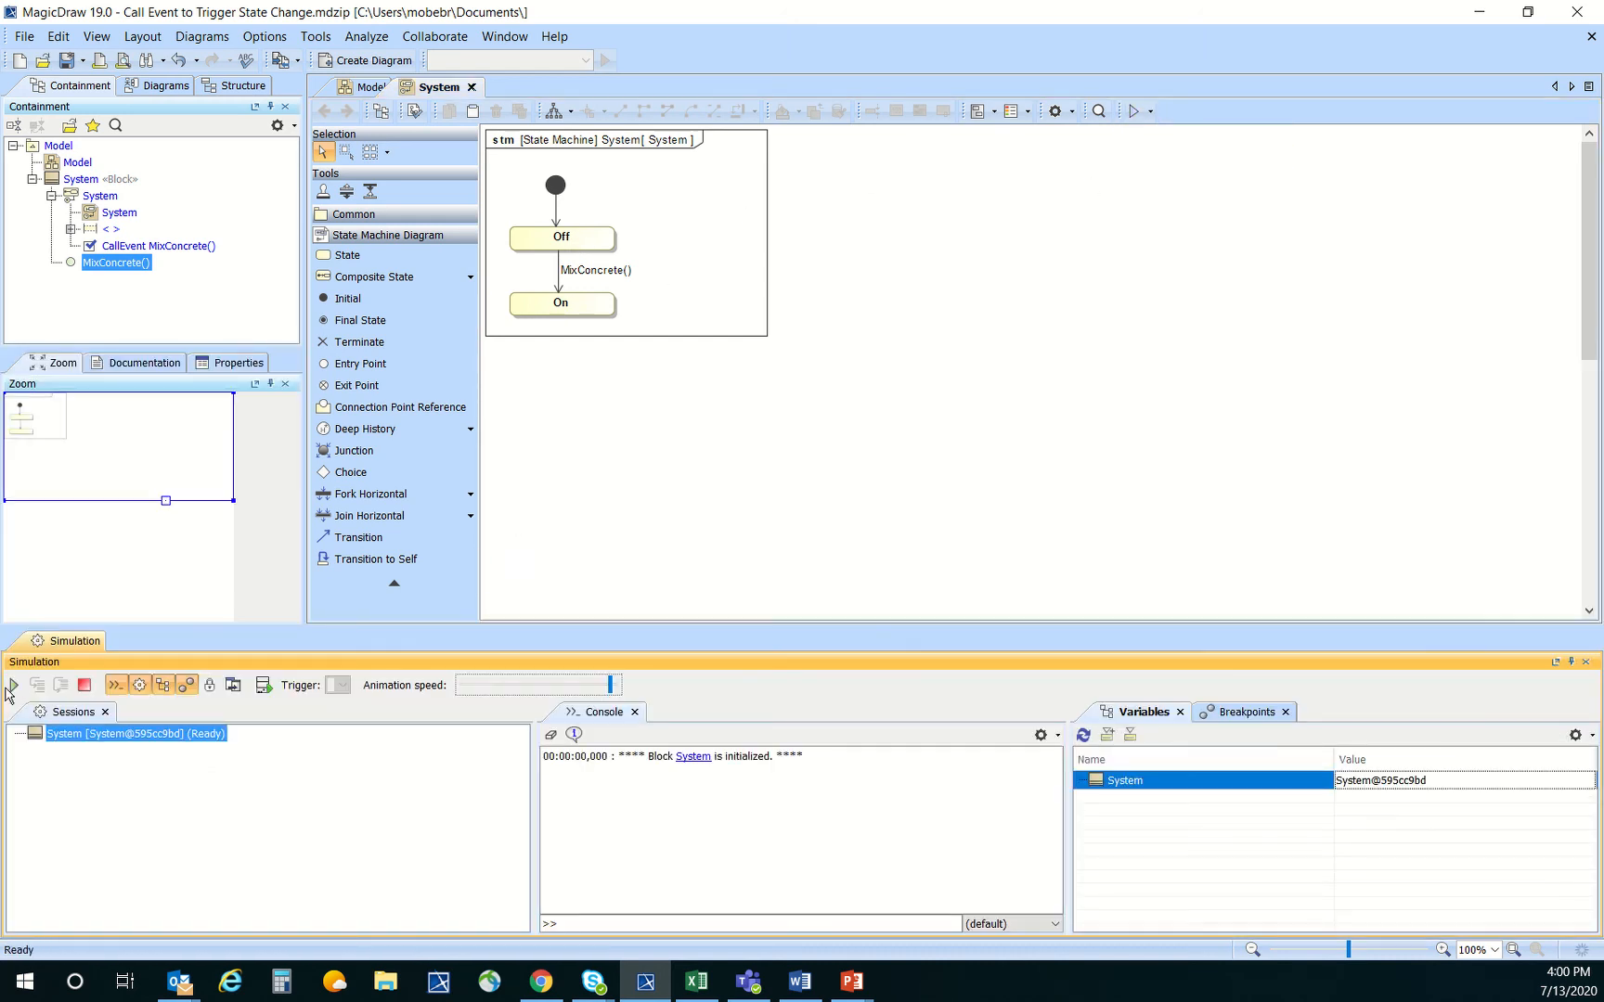
click(11, 687)
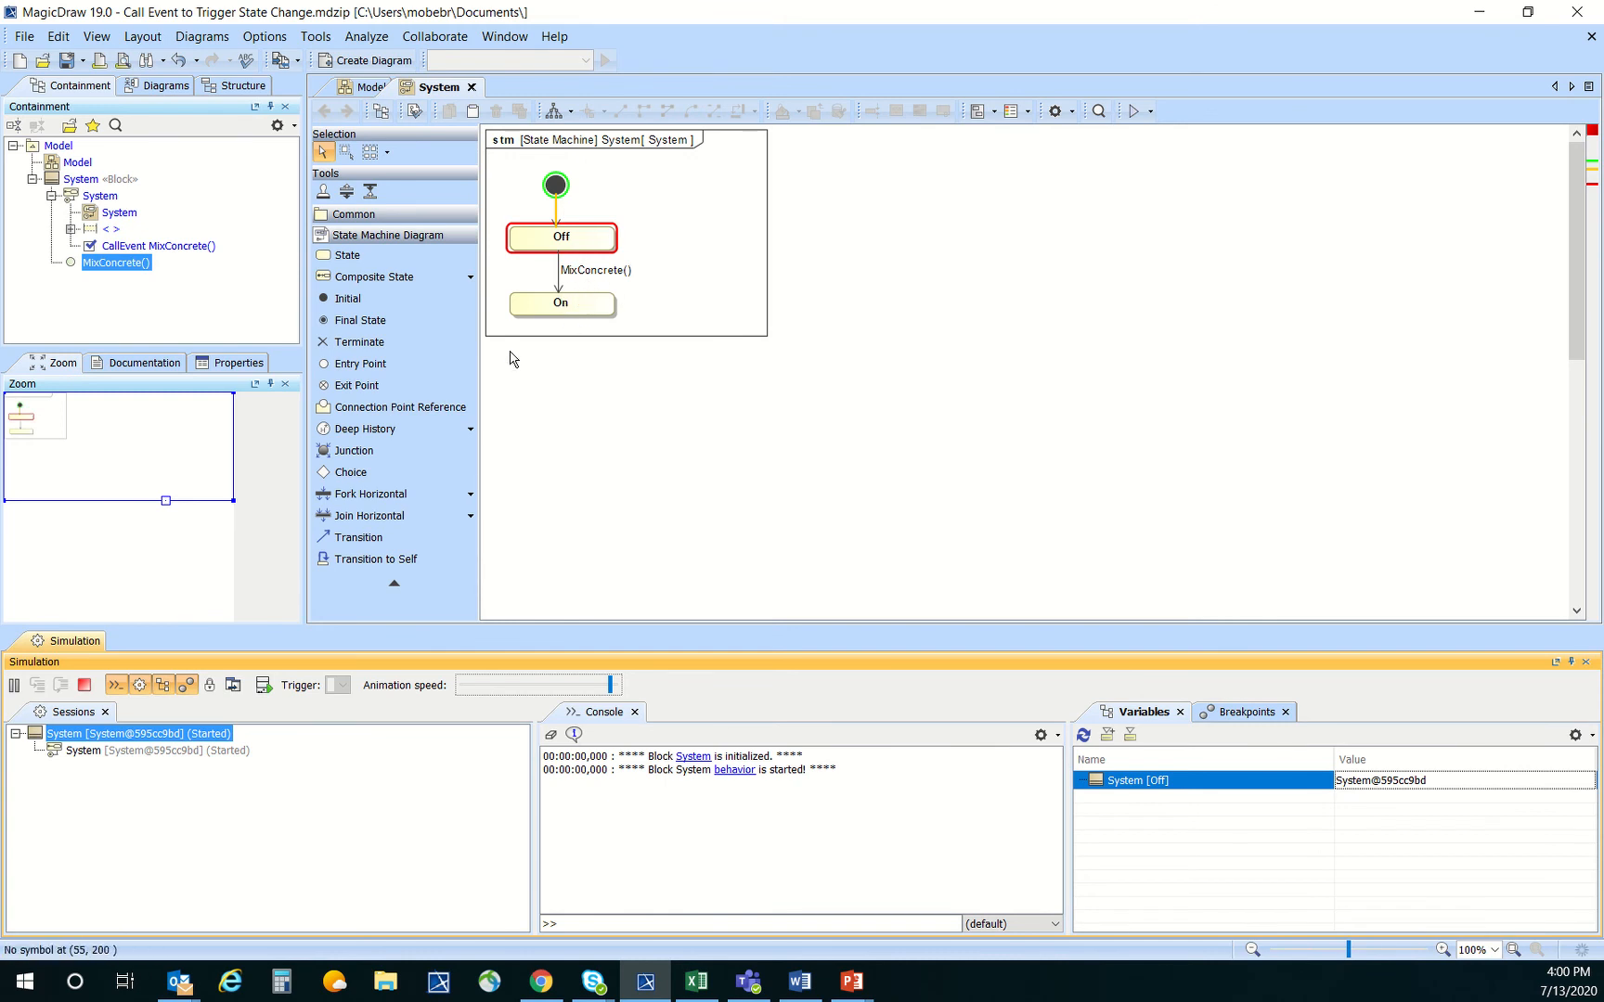
click(83, 685)
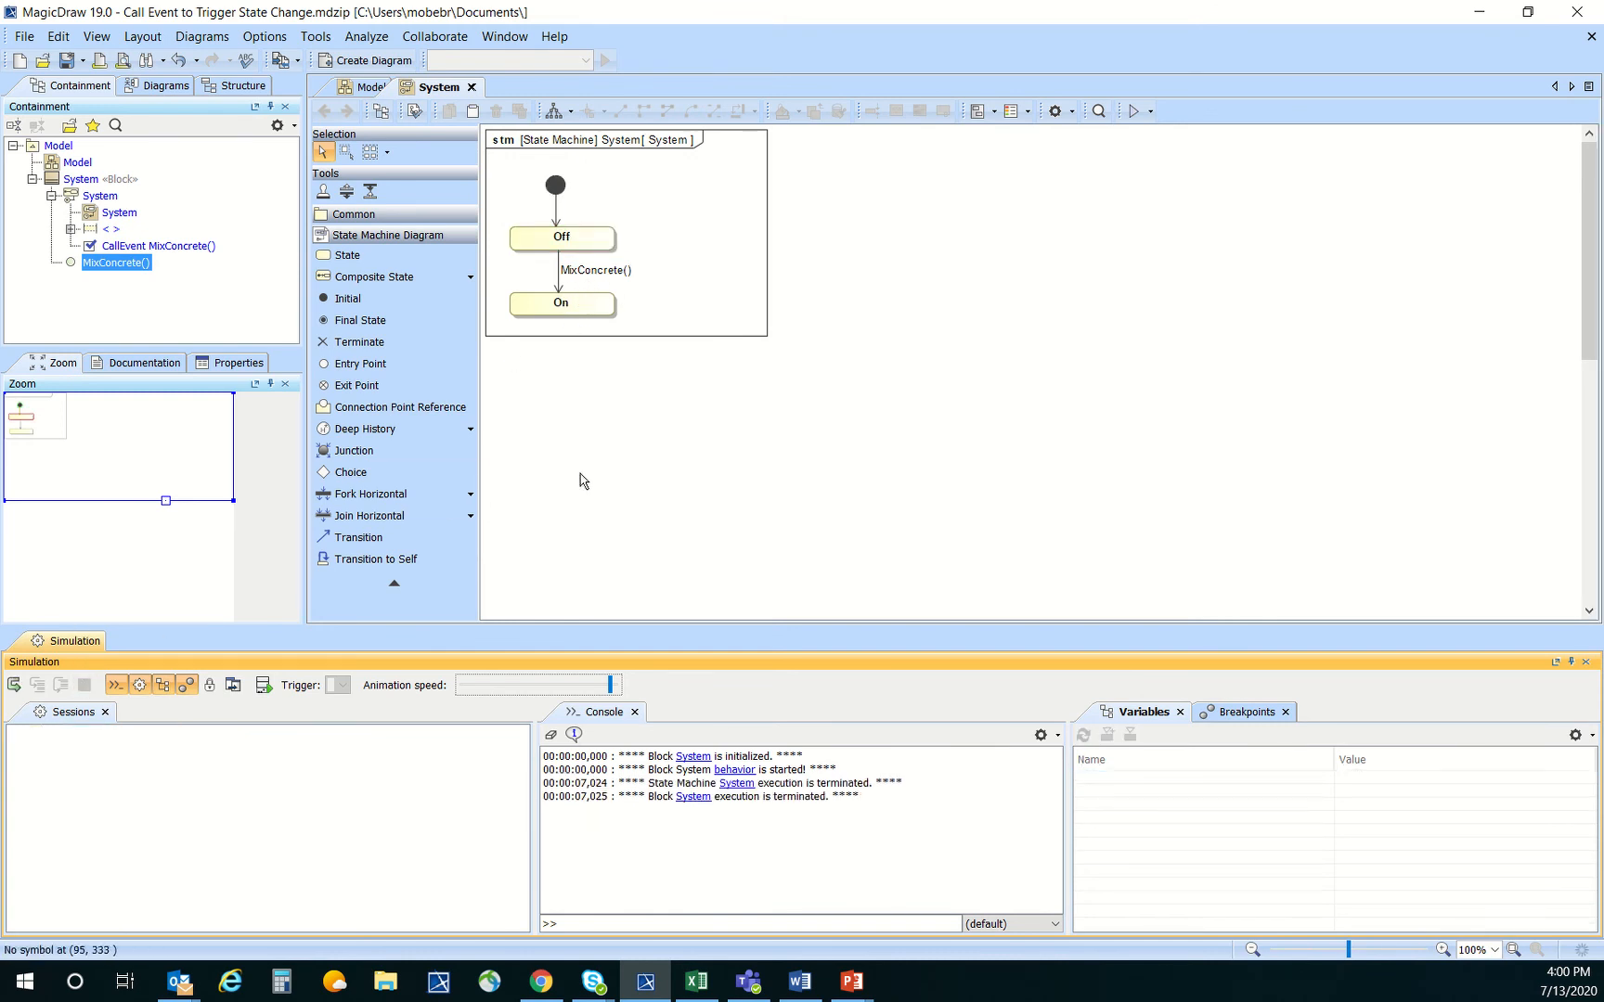
Open the Off state's specification and set its Do Activity behavior type to Interaction
click(595, 246)
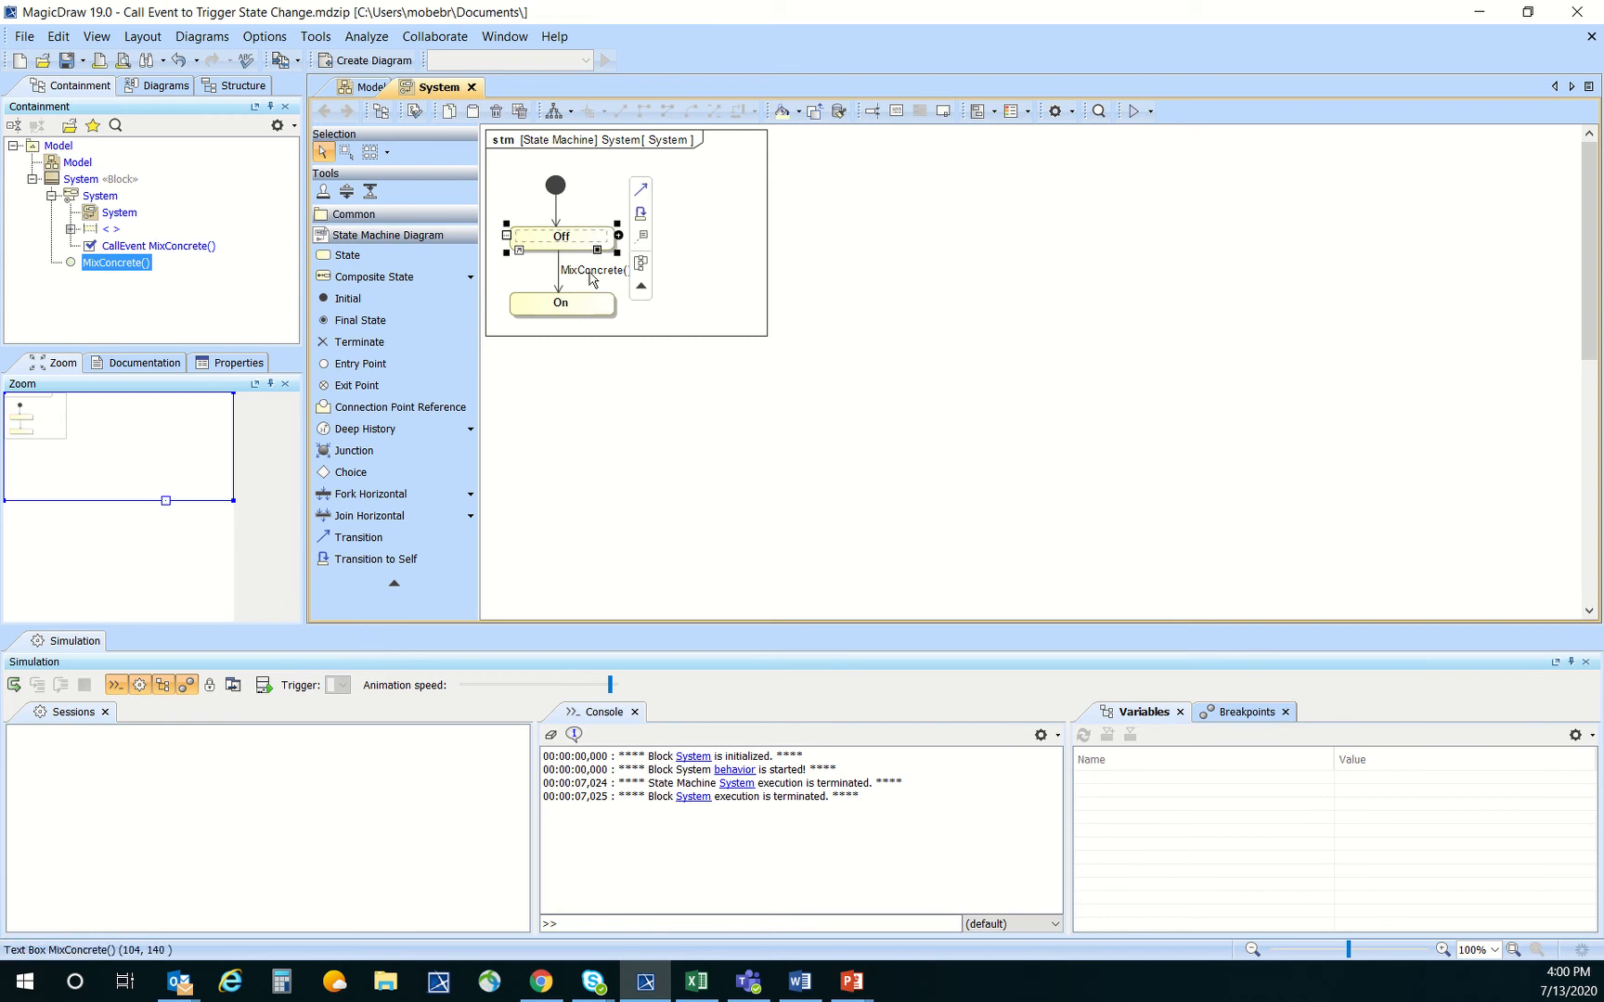
click(691, 301)
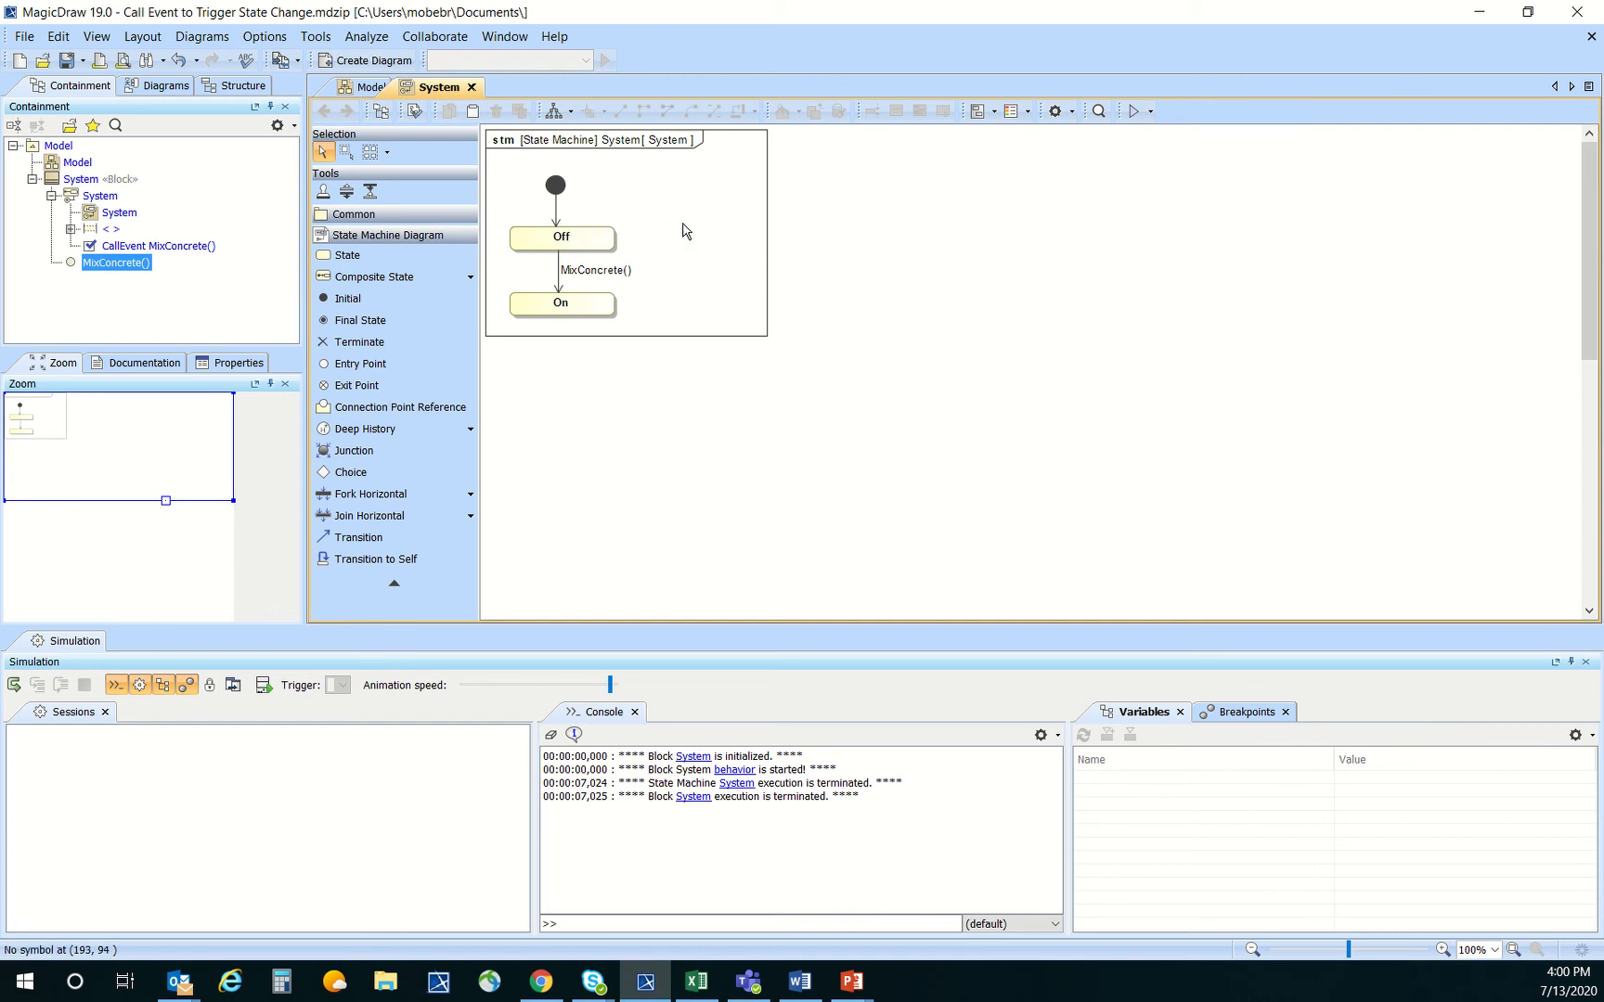
click(573, 243)
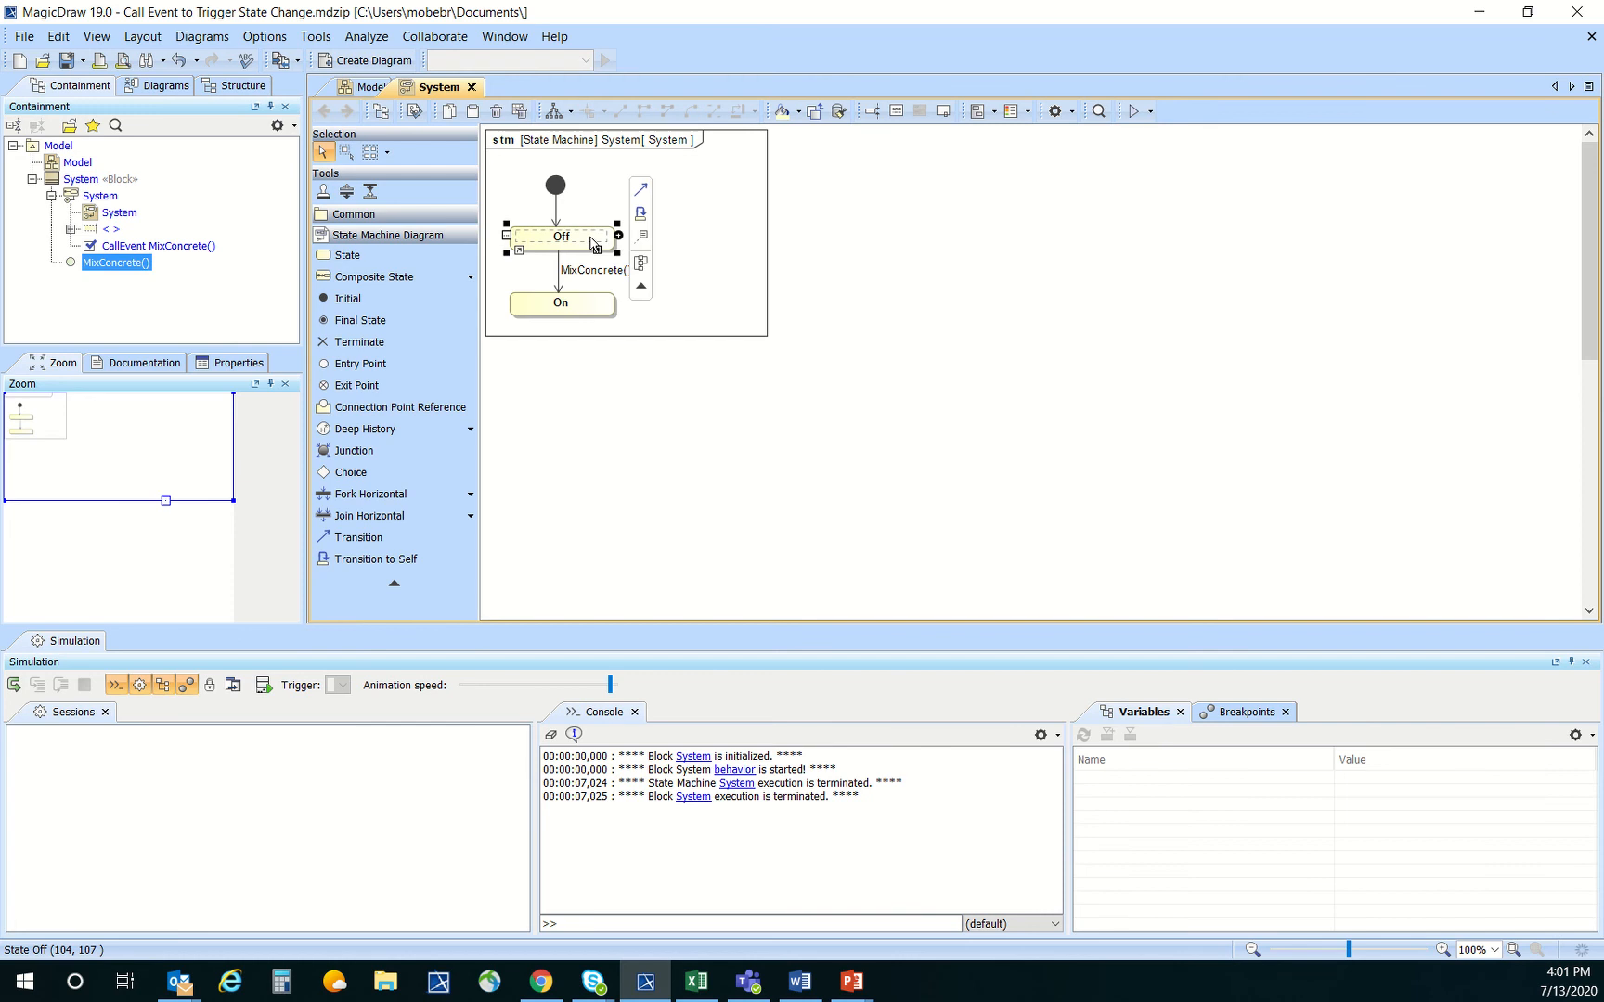
right_click(592, 243)
click(687, 254)
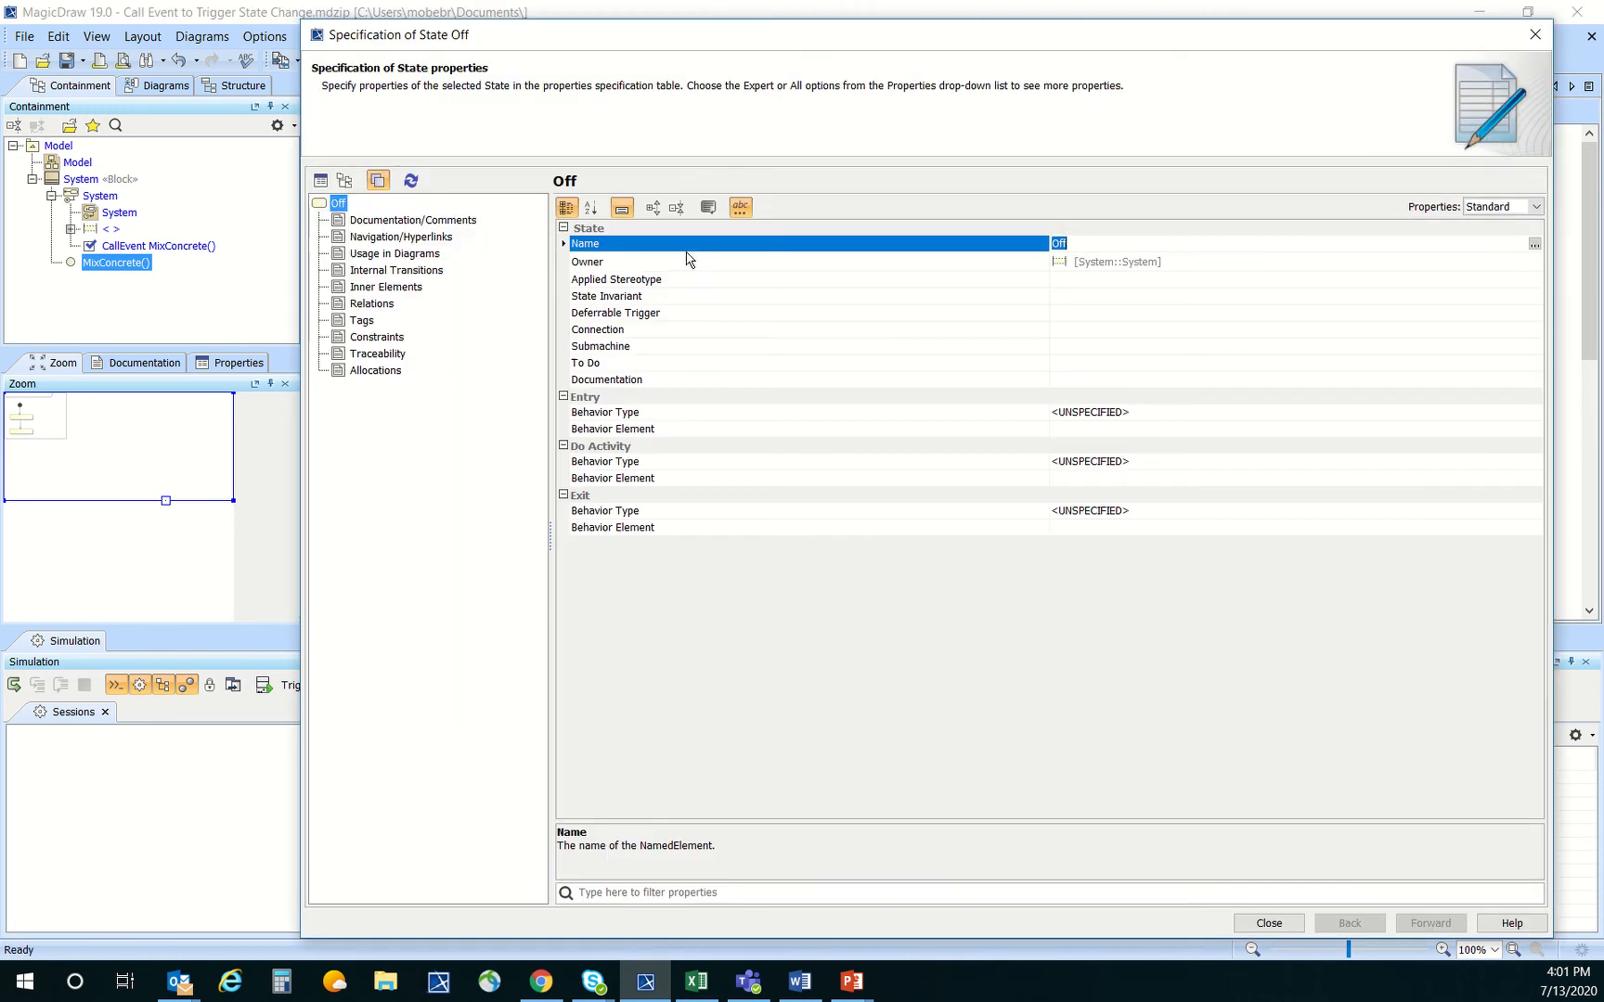
click(1165, 461)
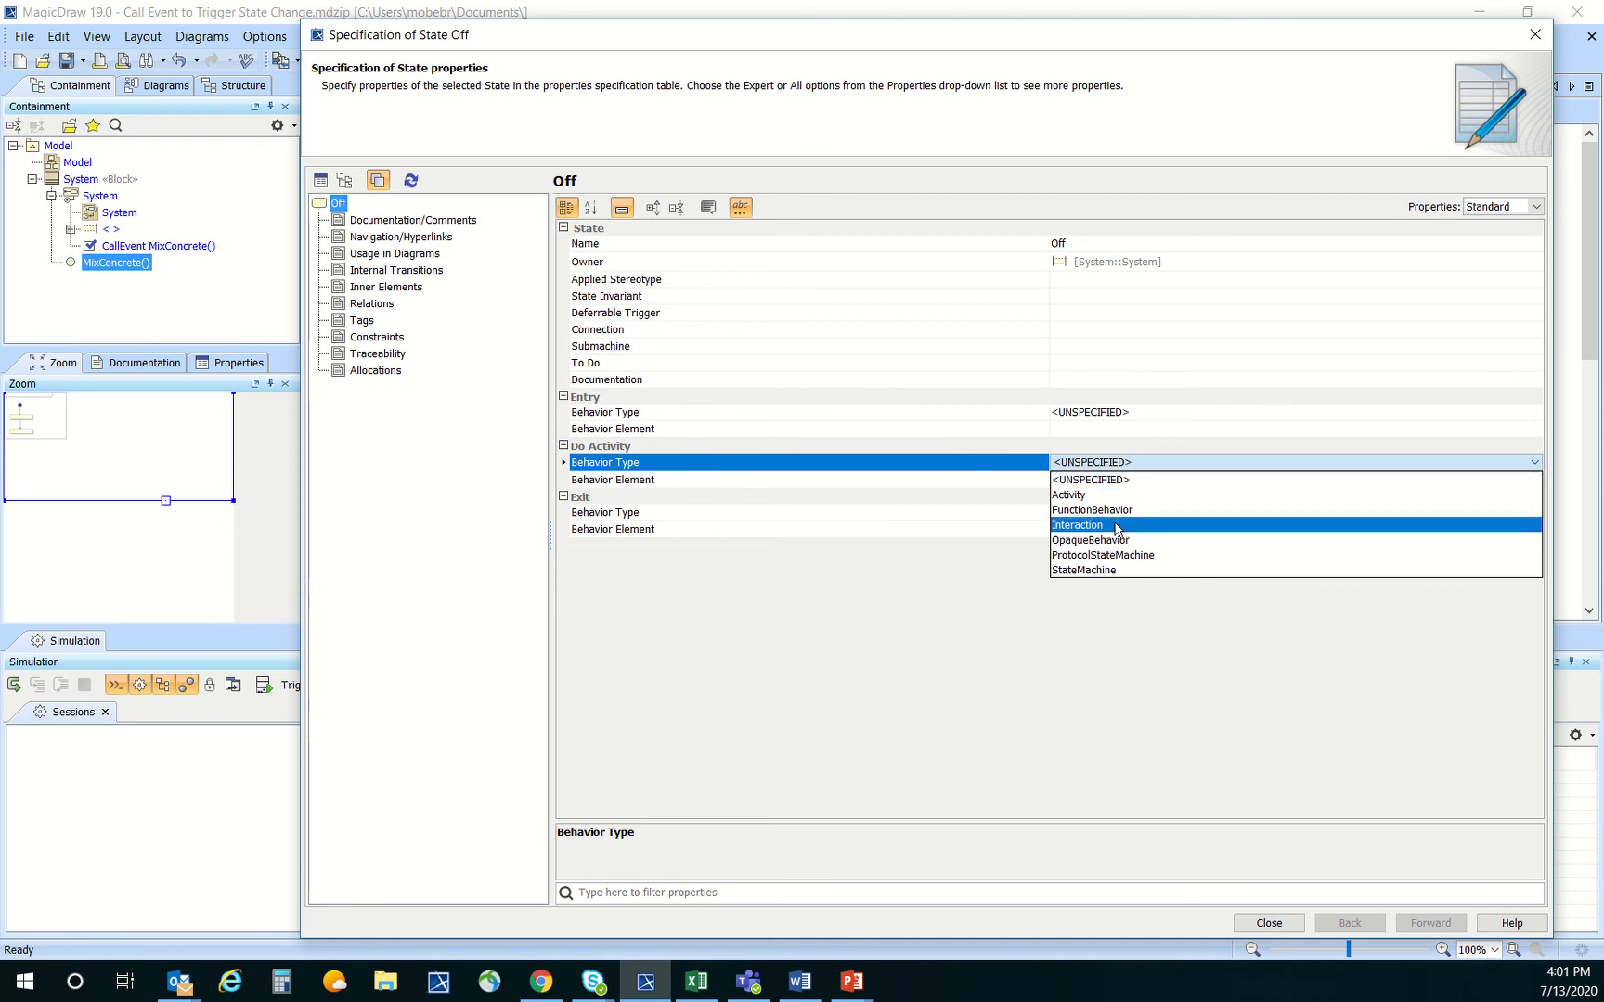
click(1182, 528)
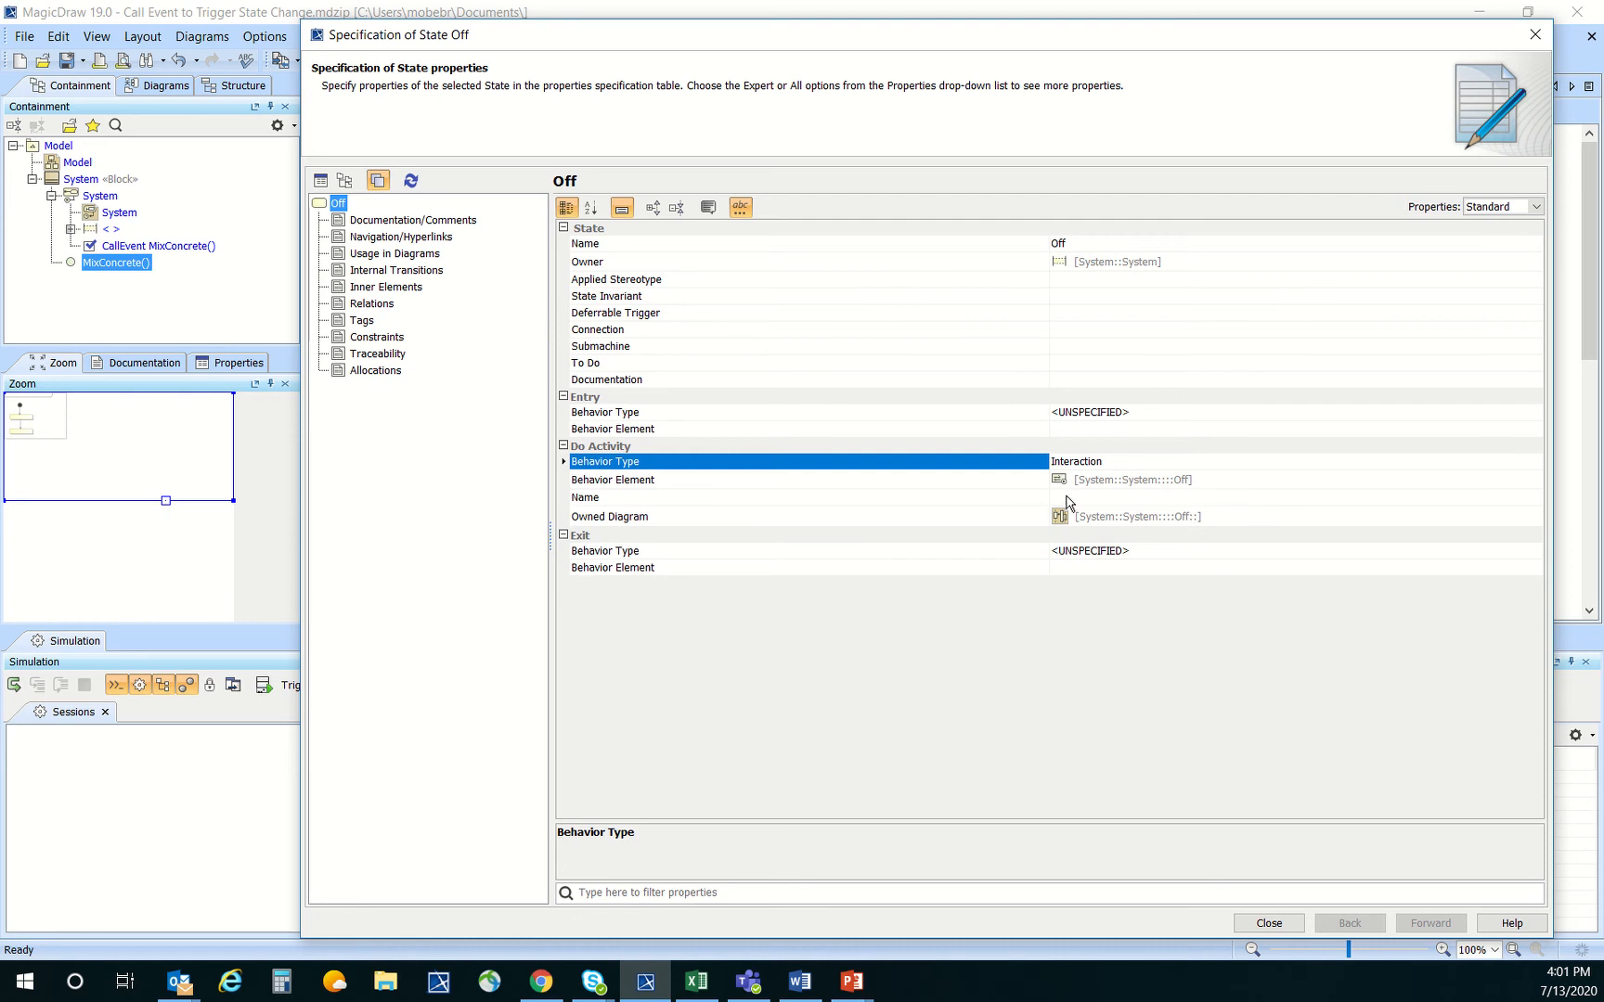
Name the Off state's do activity Mix Concrete and move the On state further below Off in the state machine diagram
click(1068, 496)
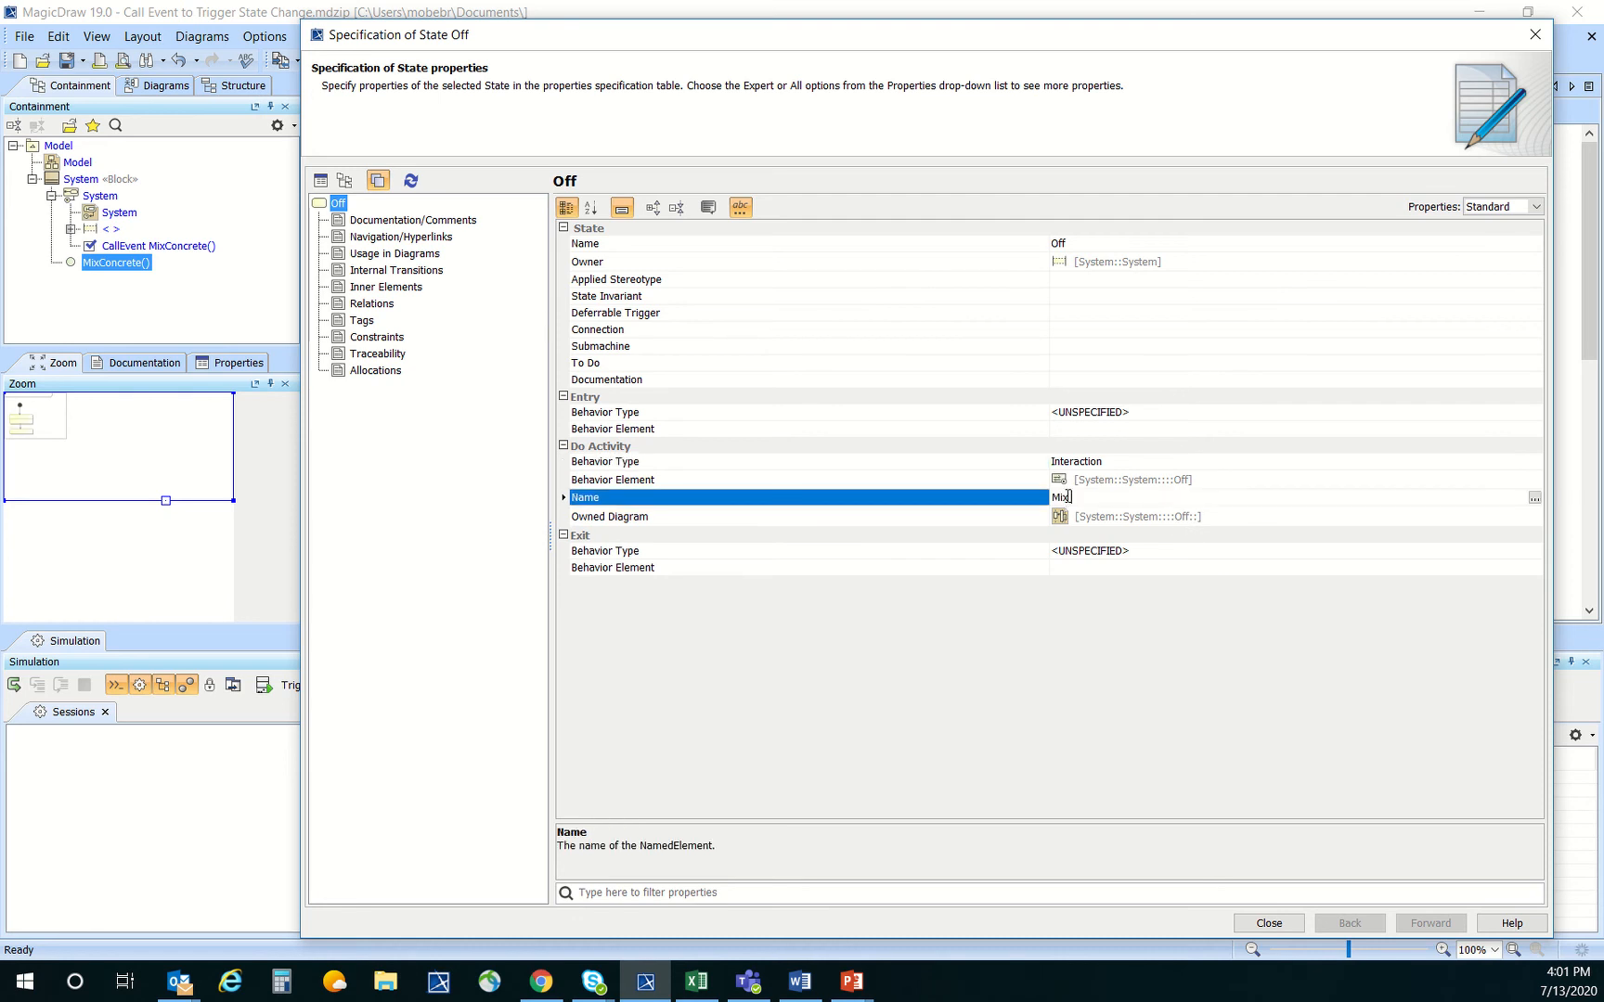
text(Mix Concrete)
click(1269, 924)
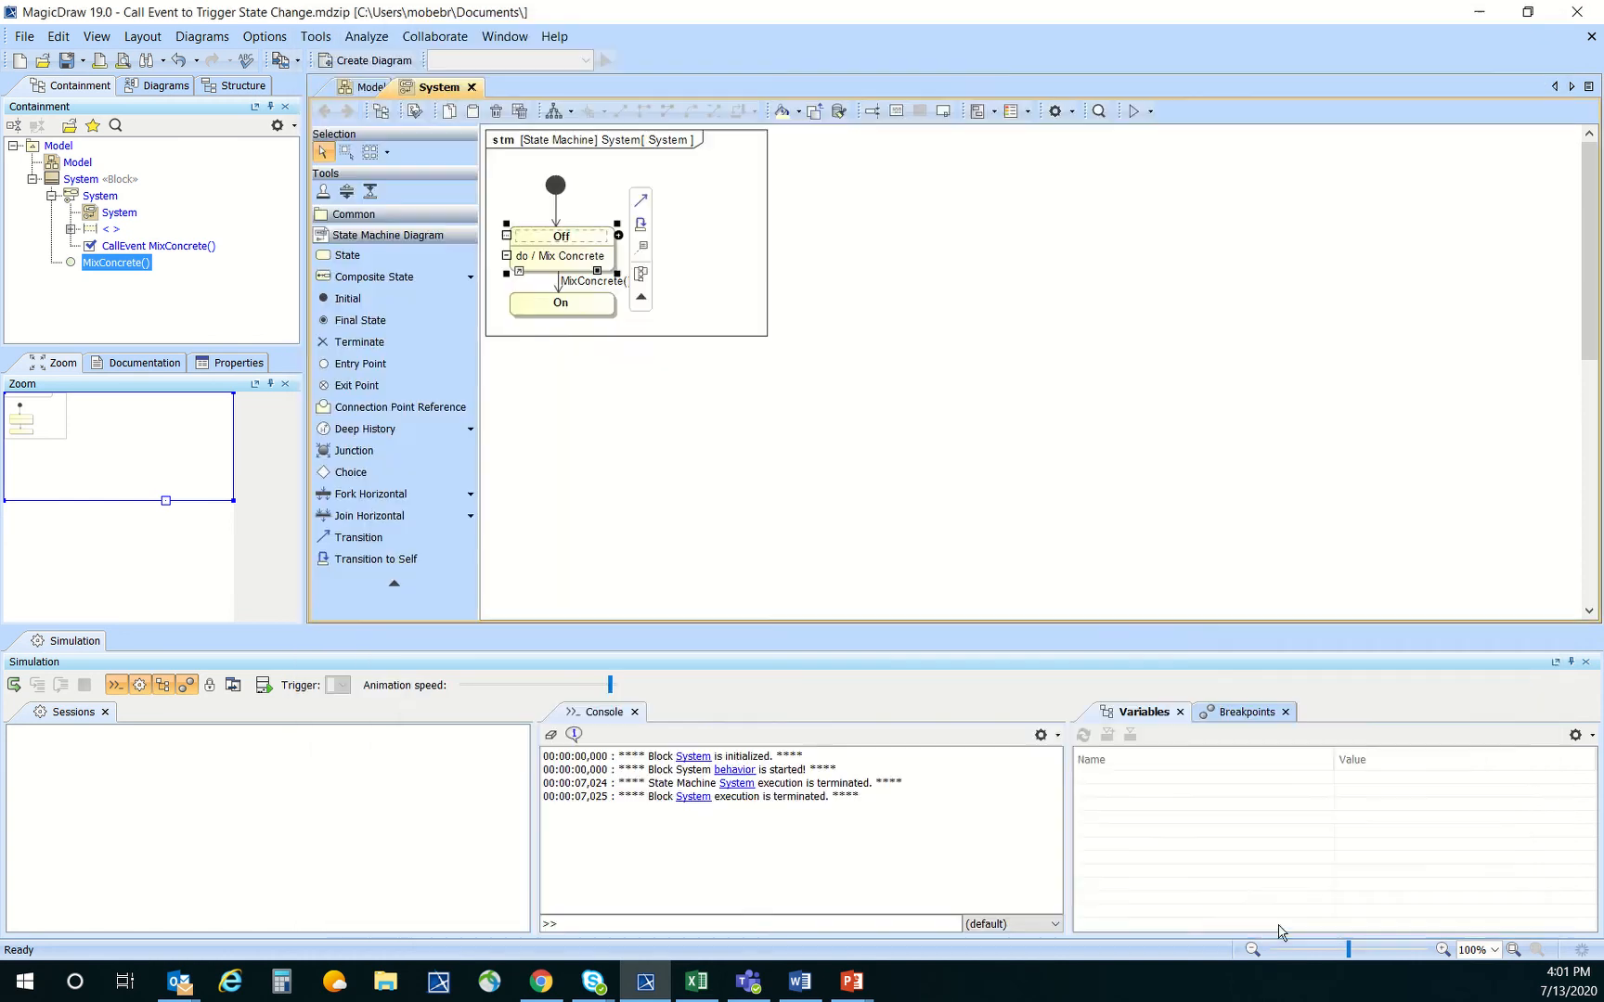
click(748, 234)
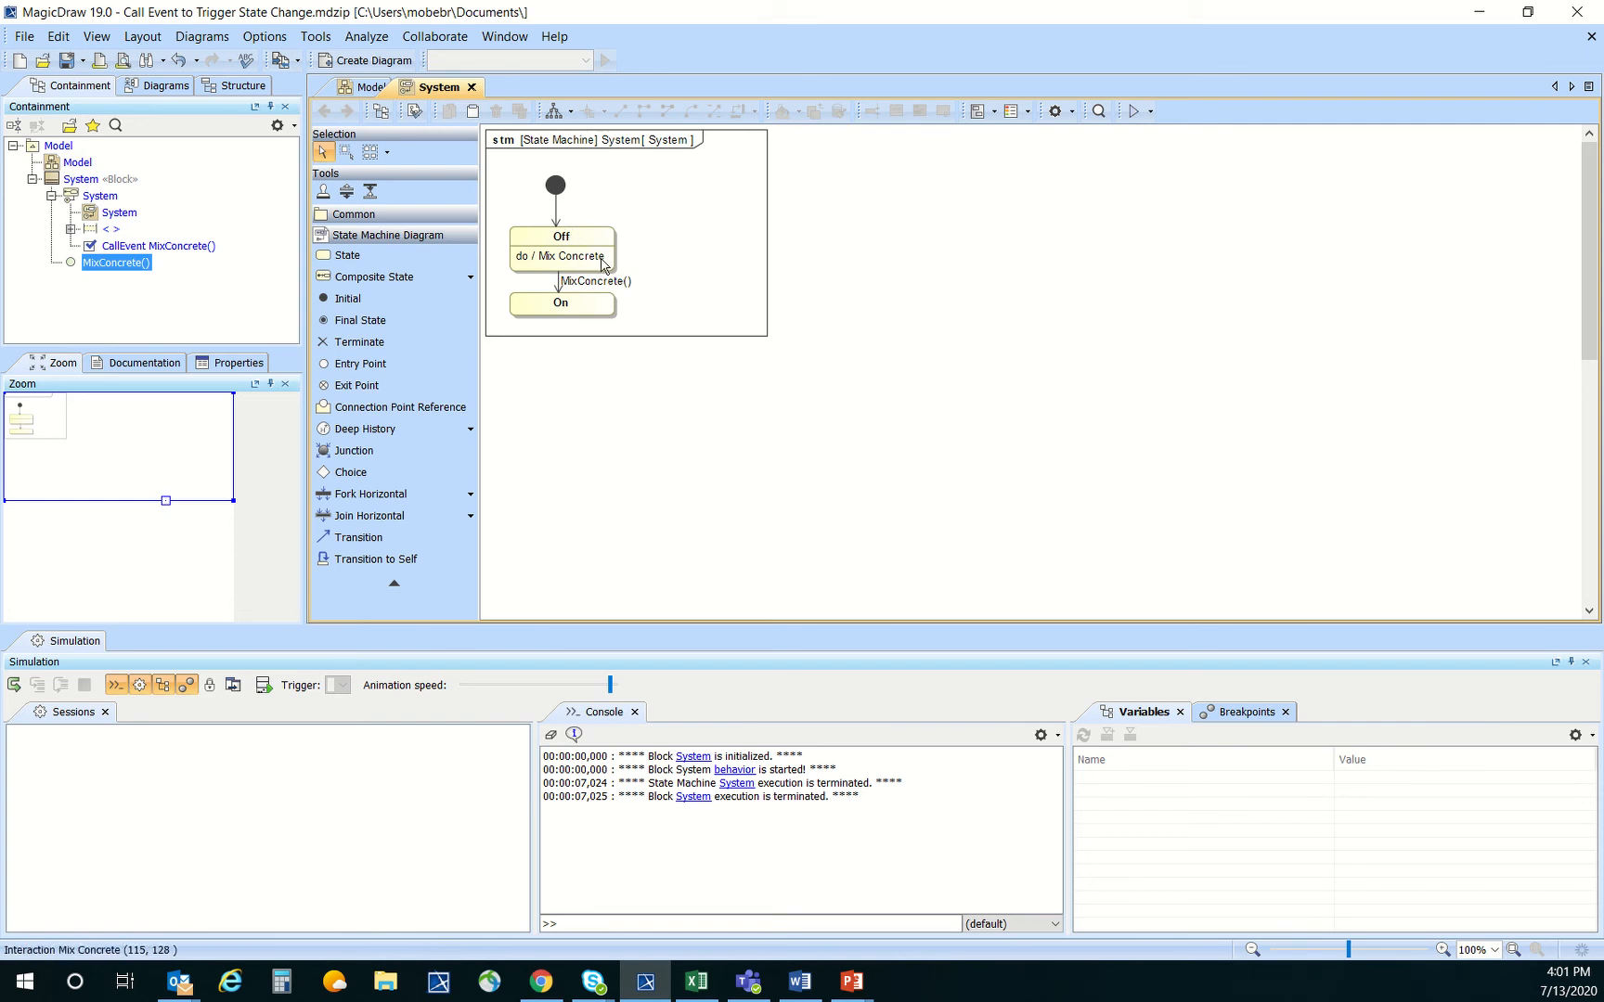
drag(603, 309, 609, 345)
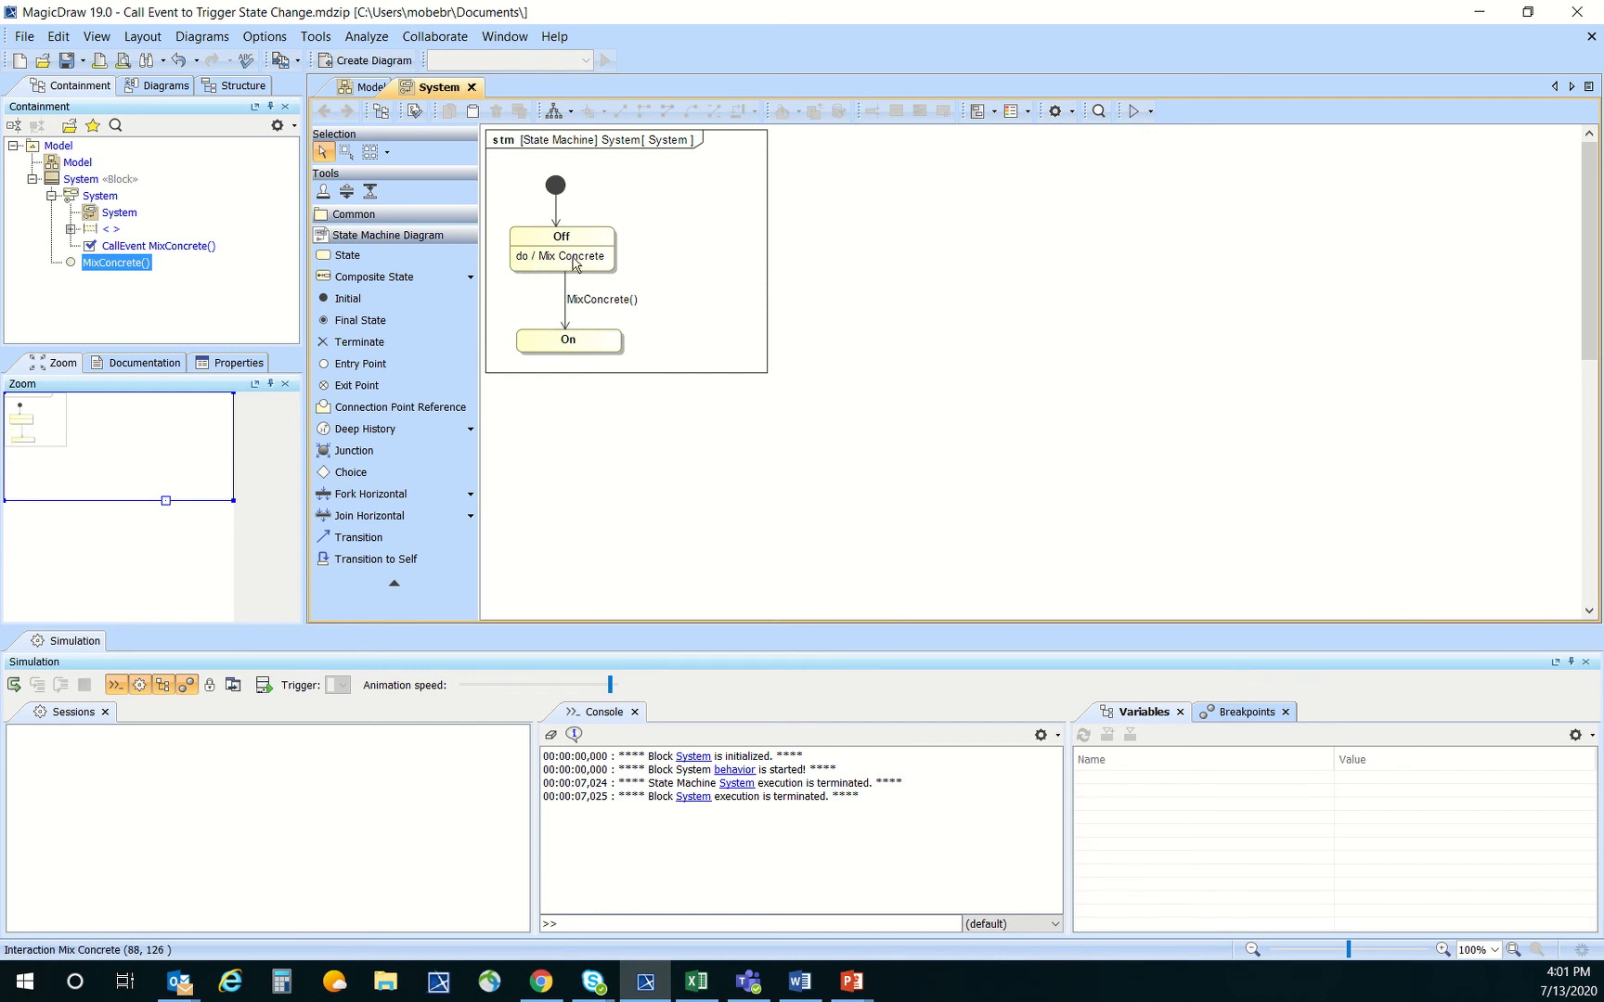
Open the Mix Concrete sequence diagram, add the System block as a lifeline, and shrink the diagram frame around it
double_click(575, 263)
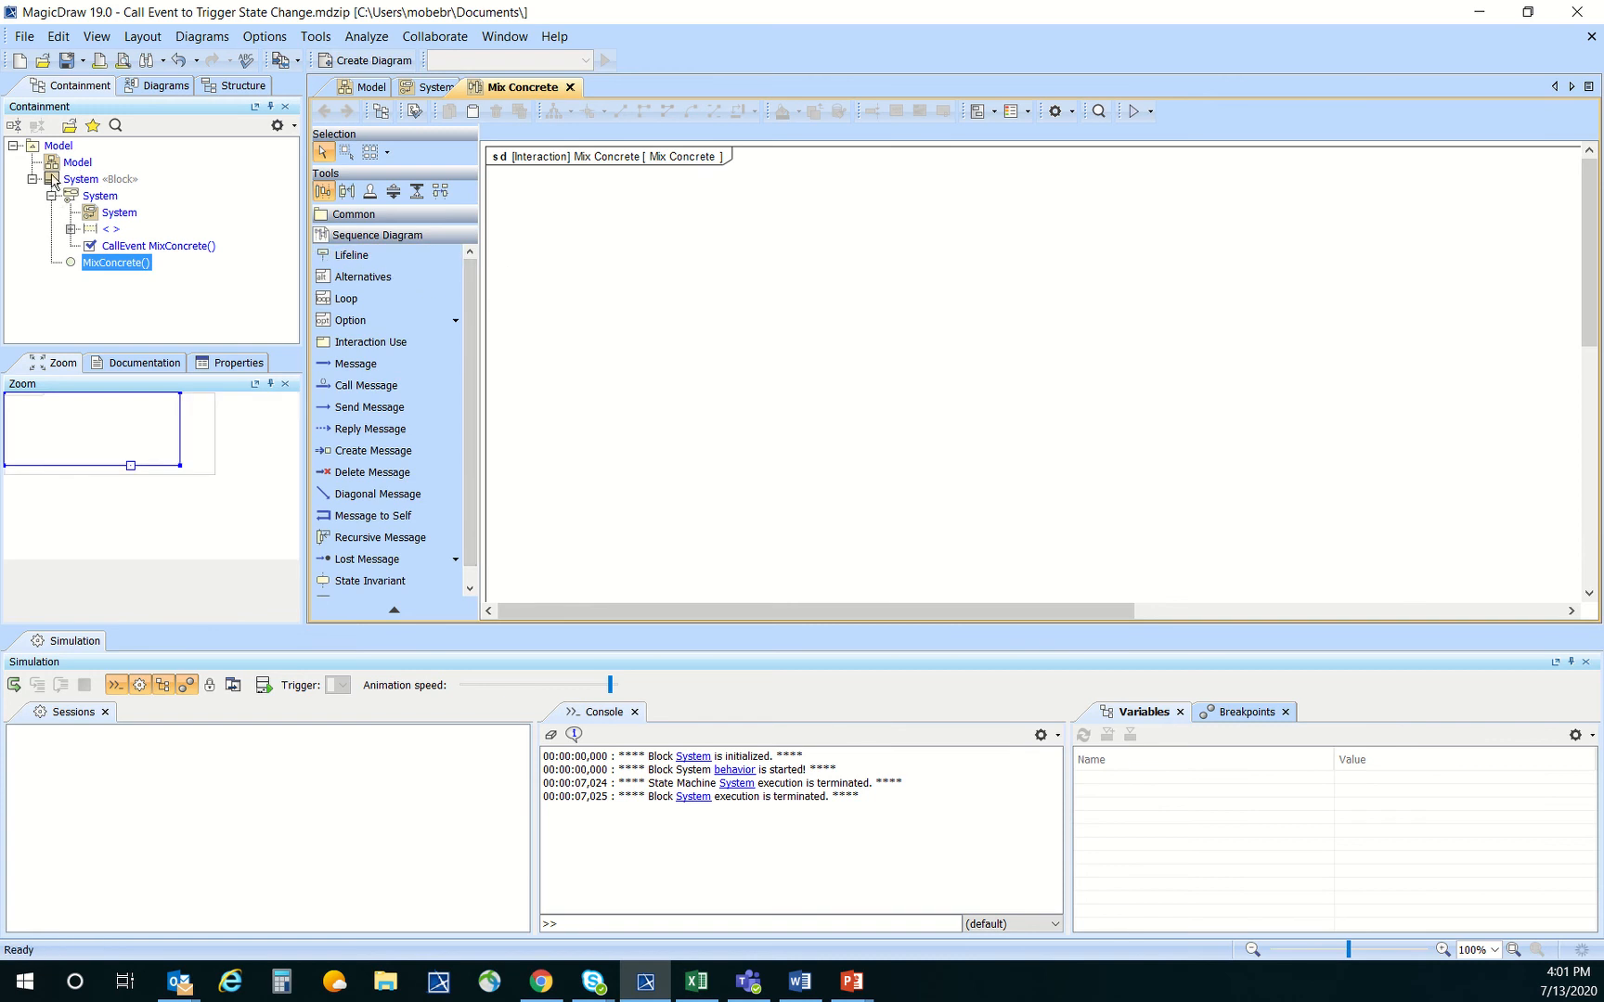
drag(53, 179, 663, 227)
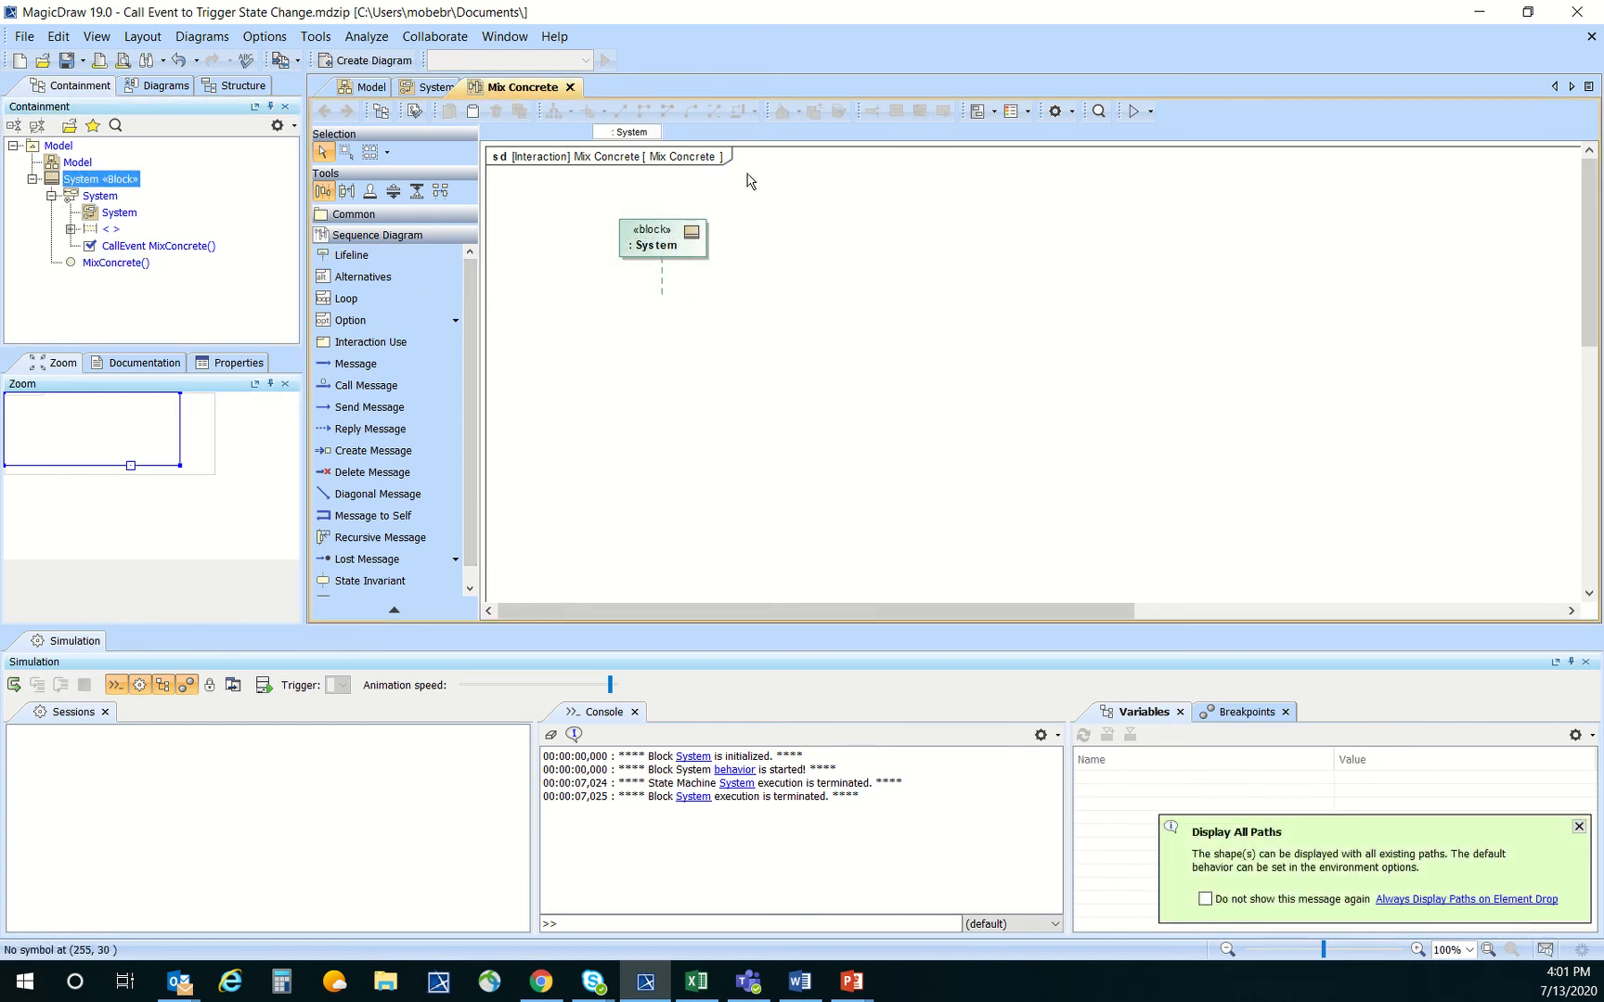
scroll(766, 247, down, 3)
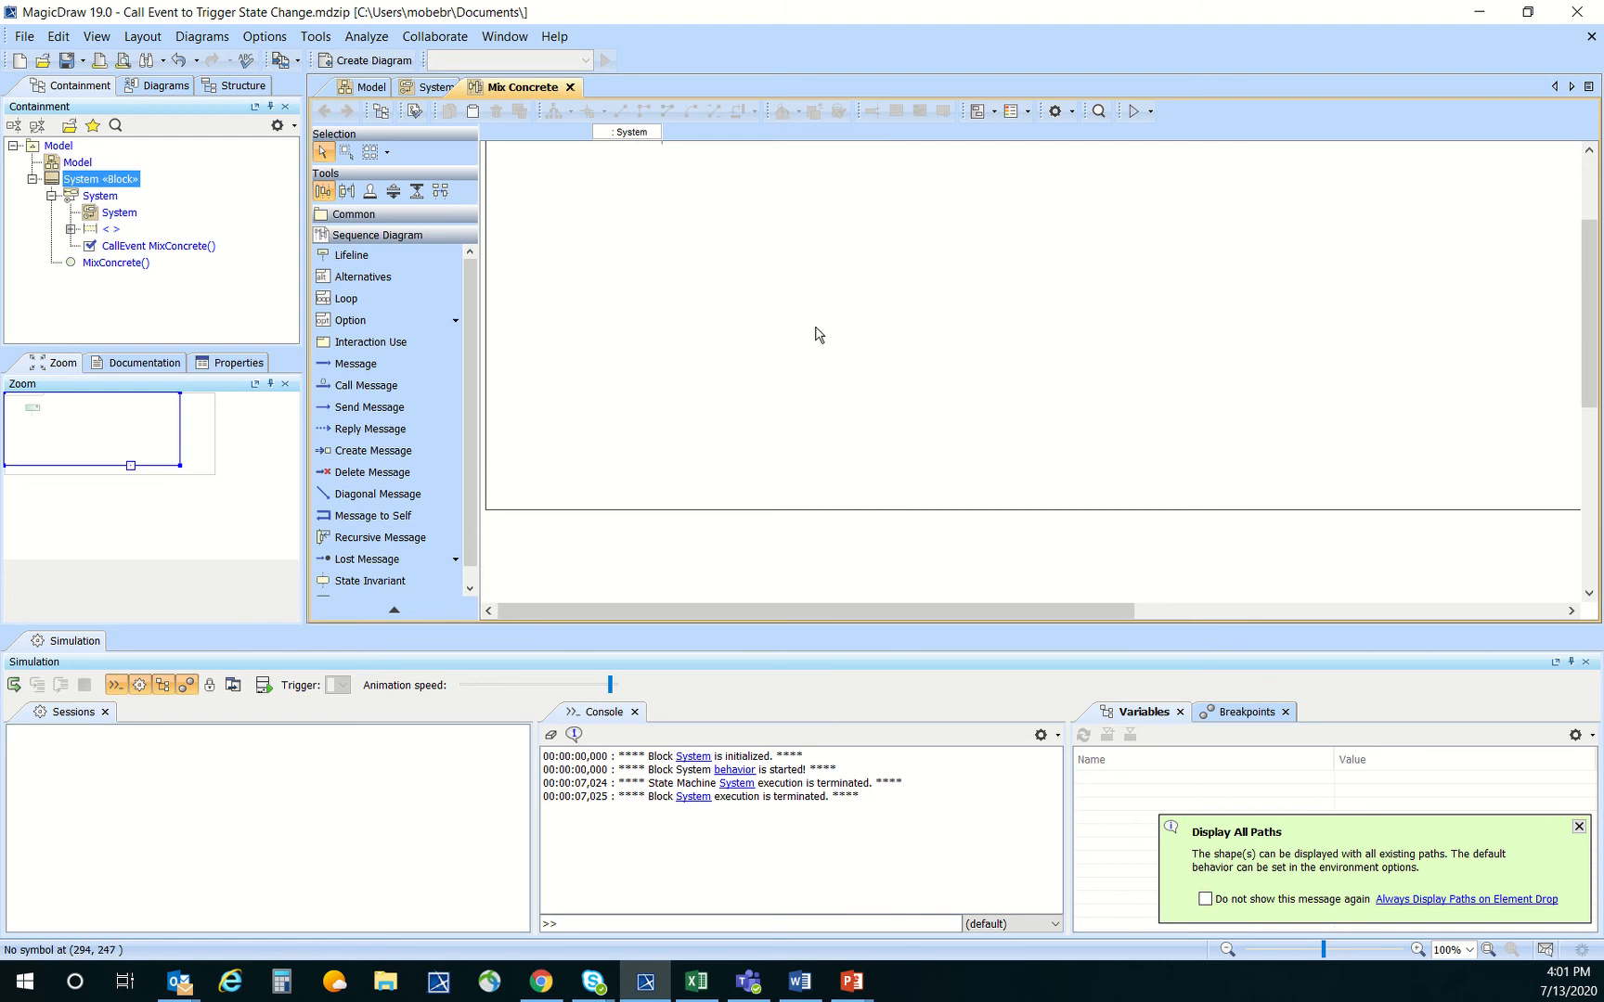
click(894, 509)
click(1563, 511)
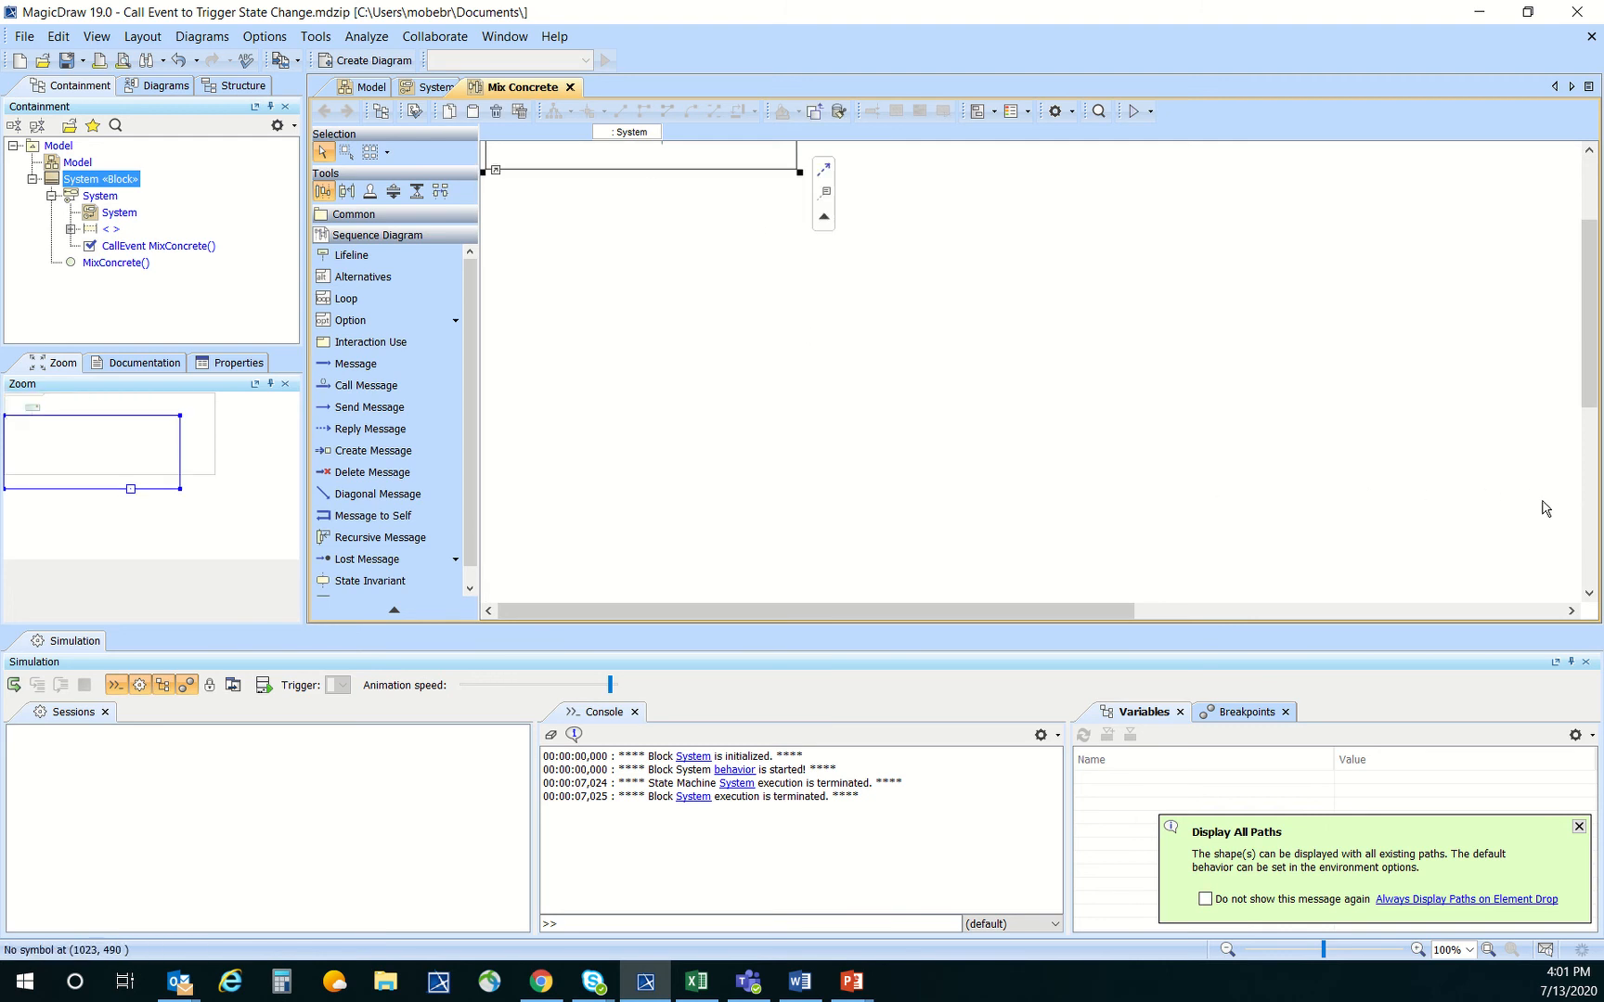
scroll(604, 403, up, 3)
drag(659, 257, 560, 256)
click(689, 231)
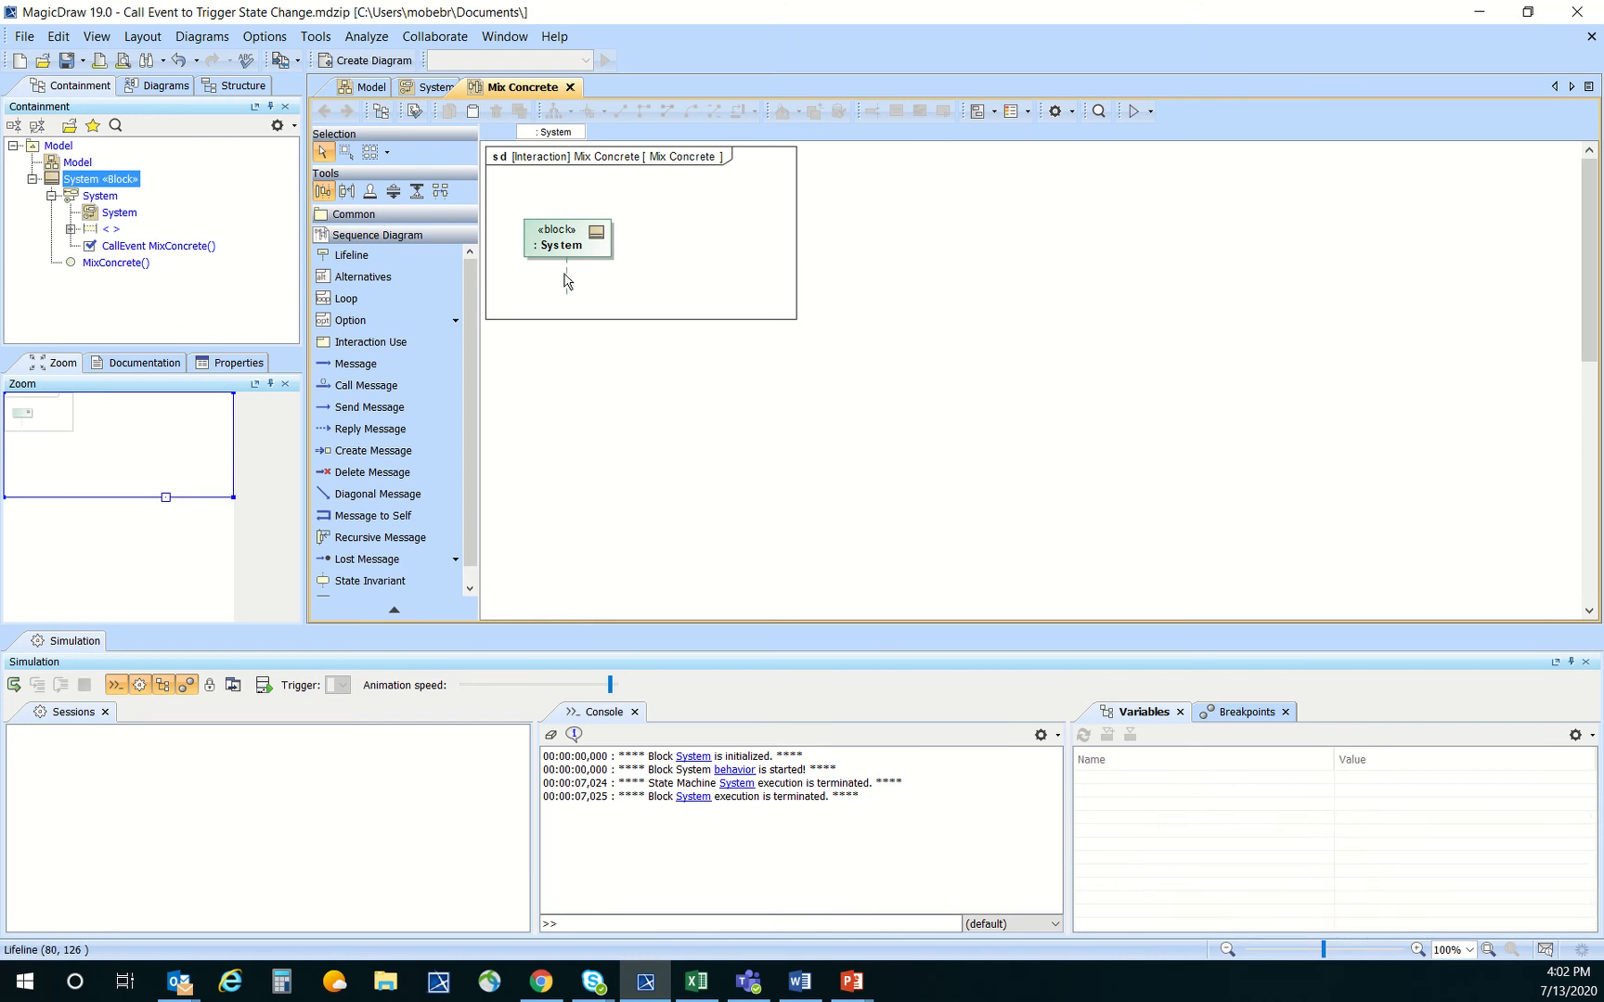
Add a message to self on the System lifeline and assign the MixConcrete() operation to it
click(568, 288)
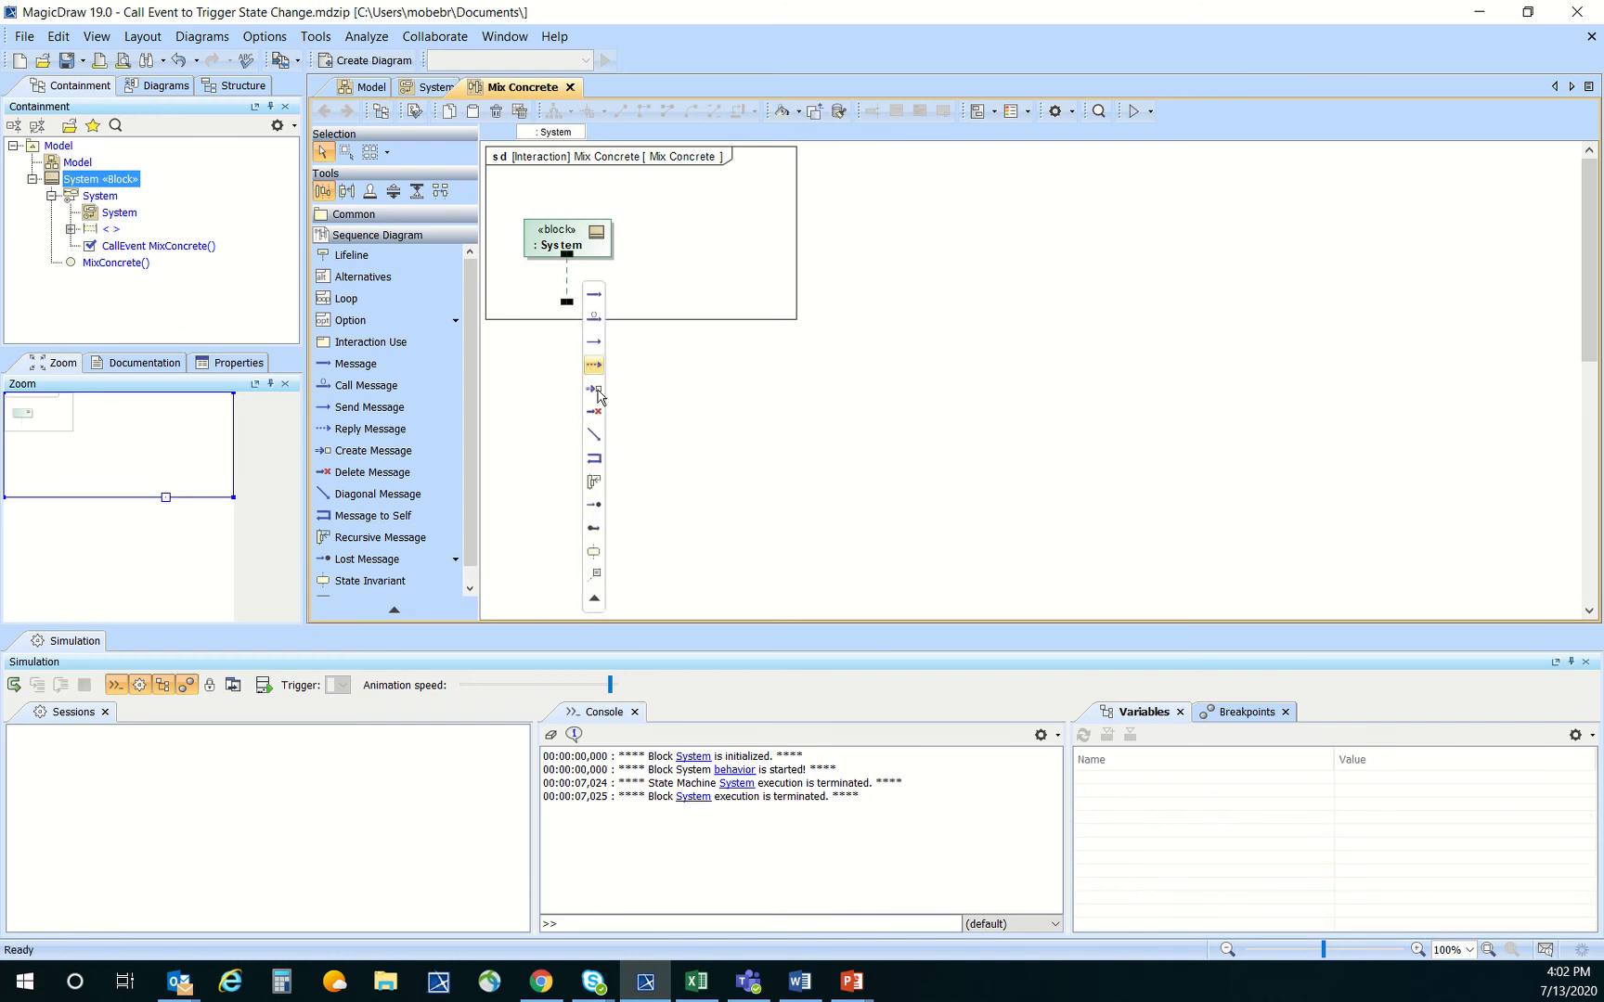
click(594, 458)
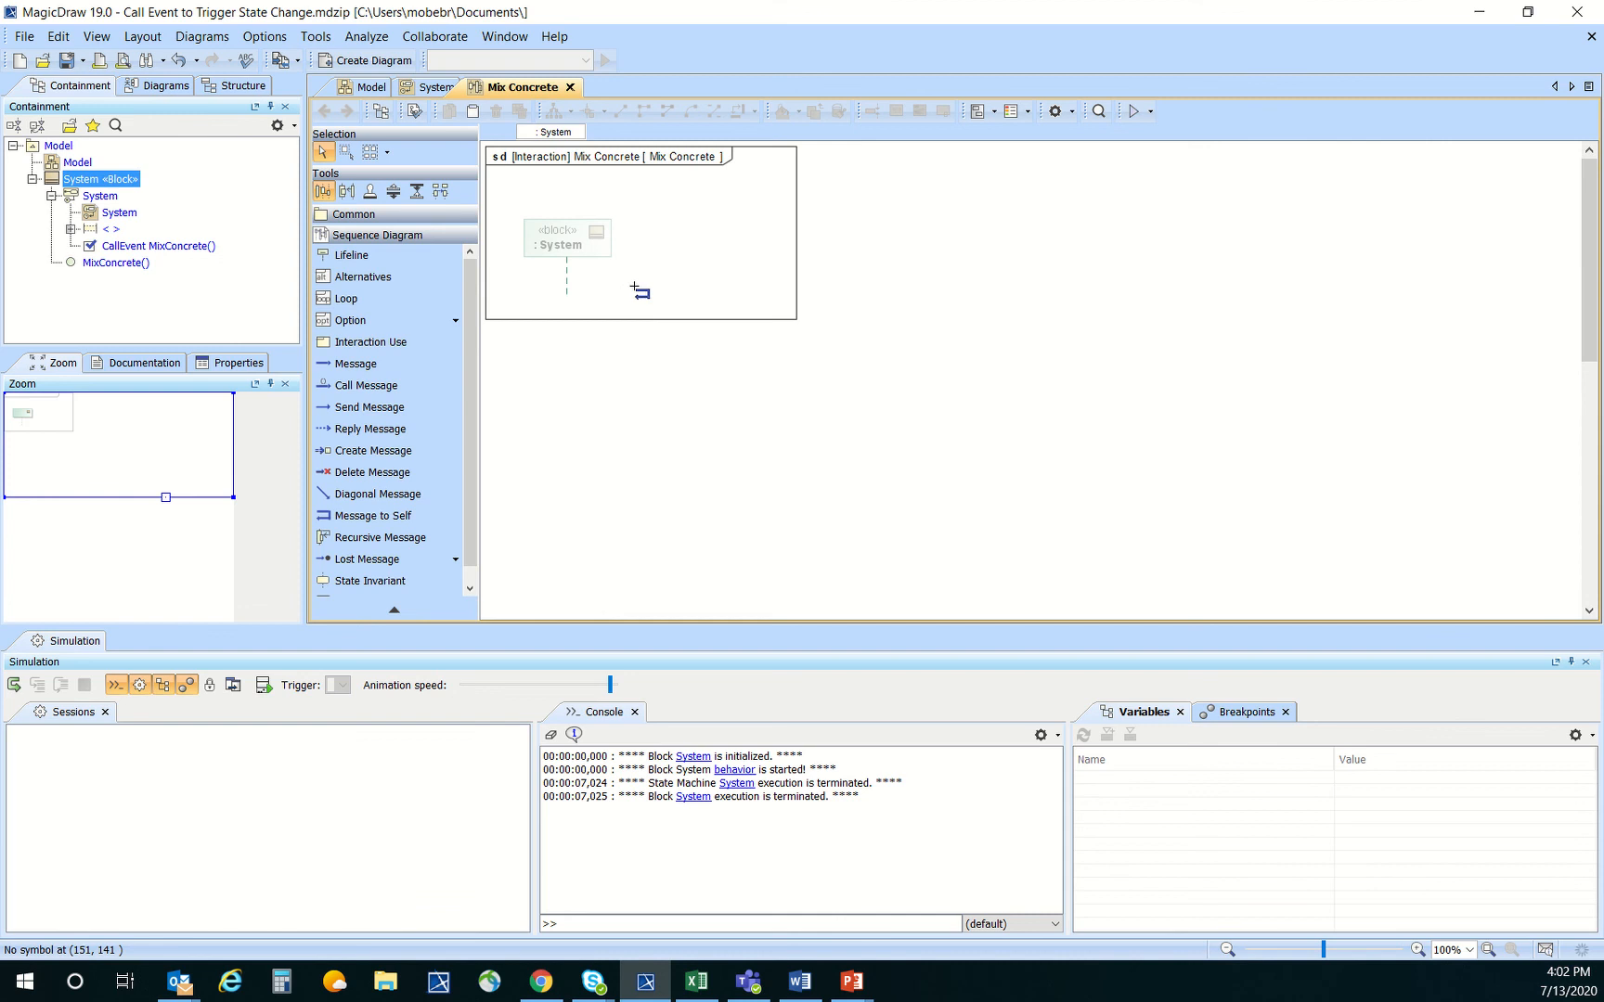
click(568, 288)
click(678, 287)
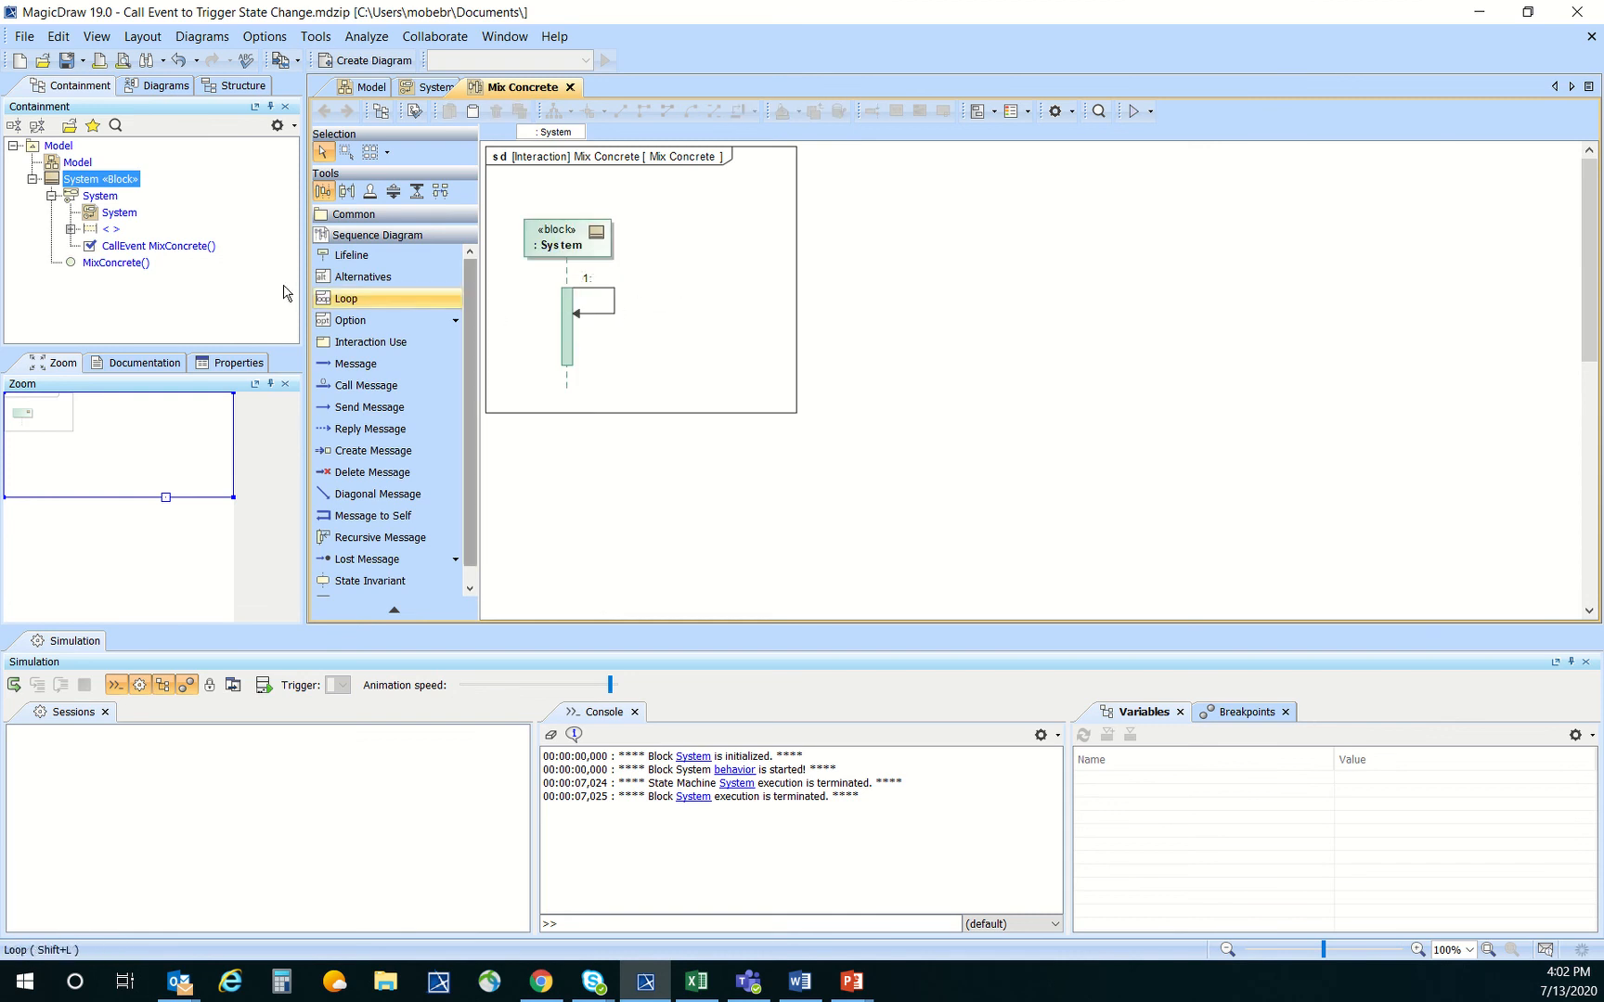
drag(93, 263, 608, 316)
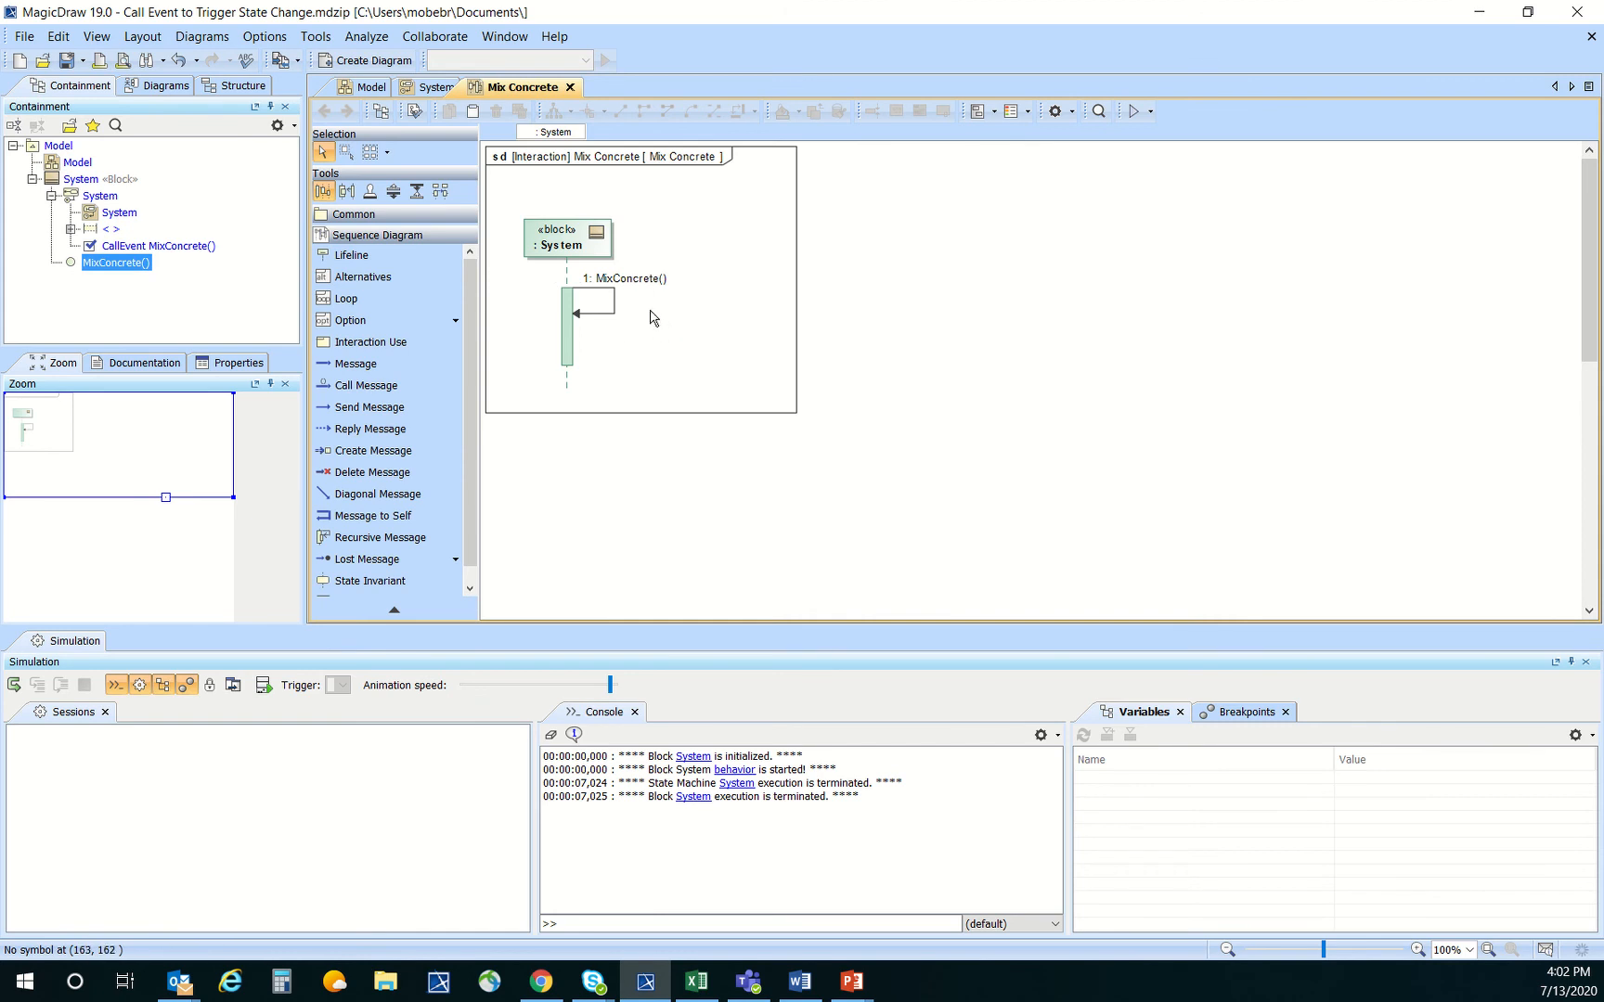
Place the Mix Concrete sequence diagram beside the Off and On states in the System state machine diagram
click(431, 90)
click(557, 89)
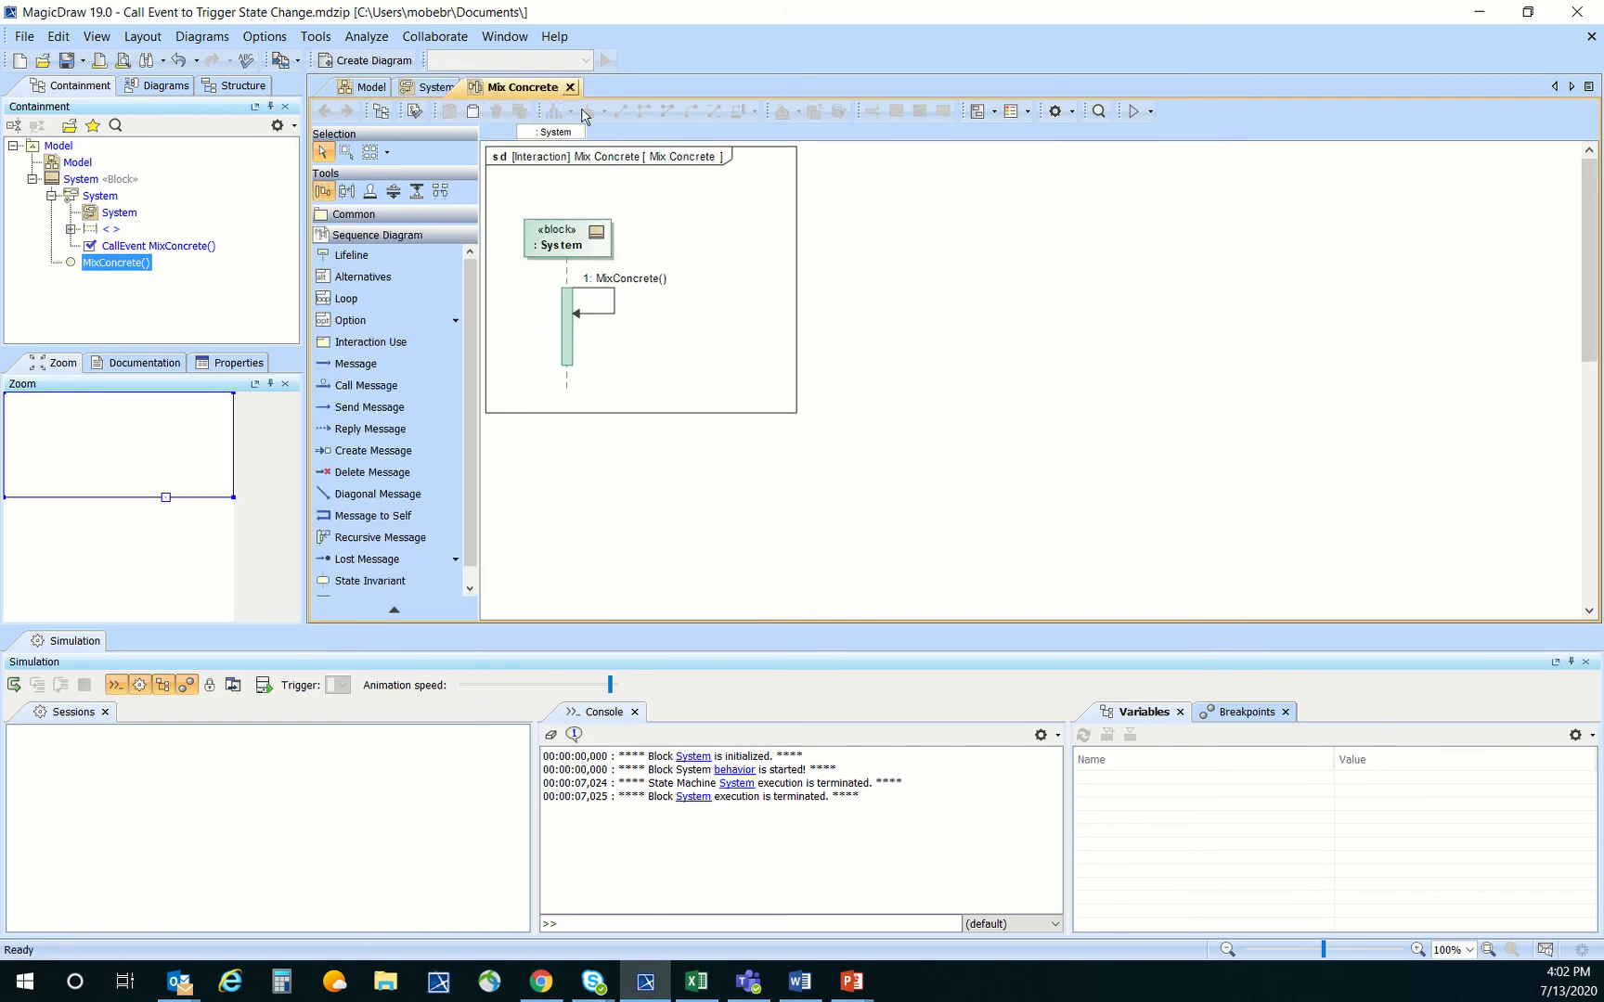
right_click(710, 266)
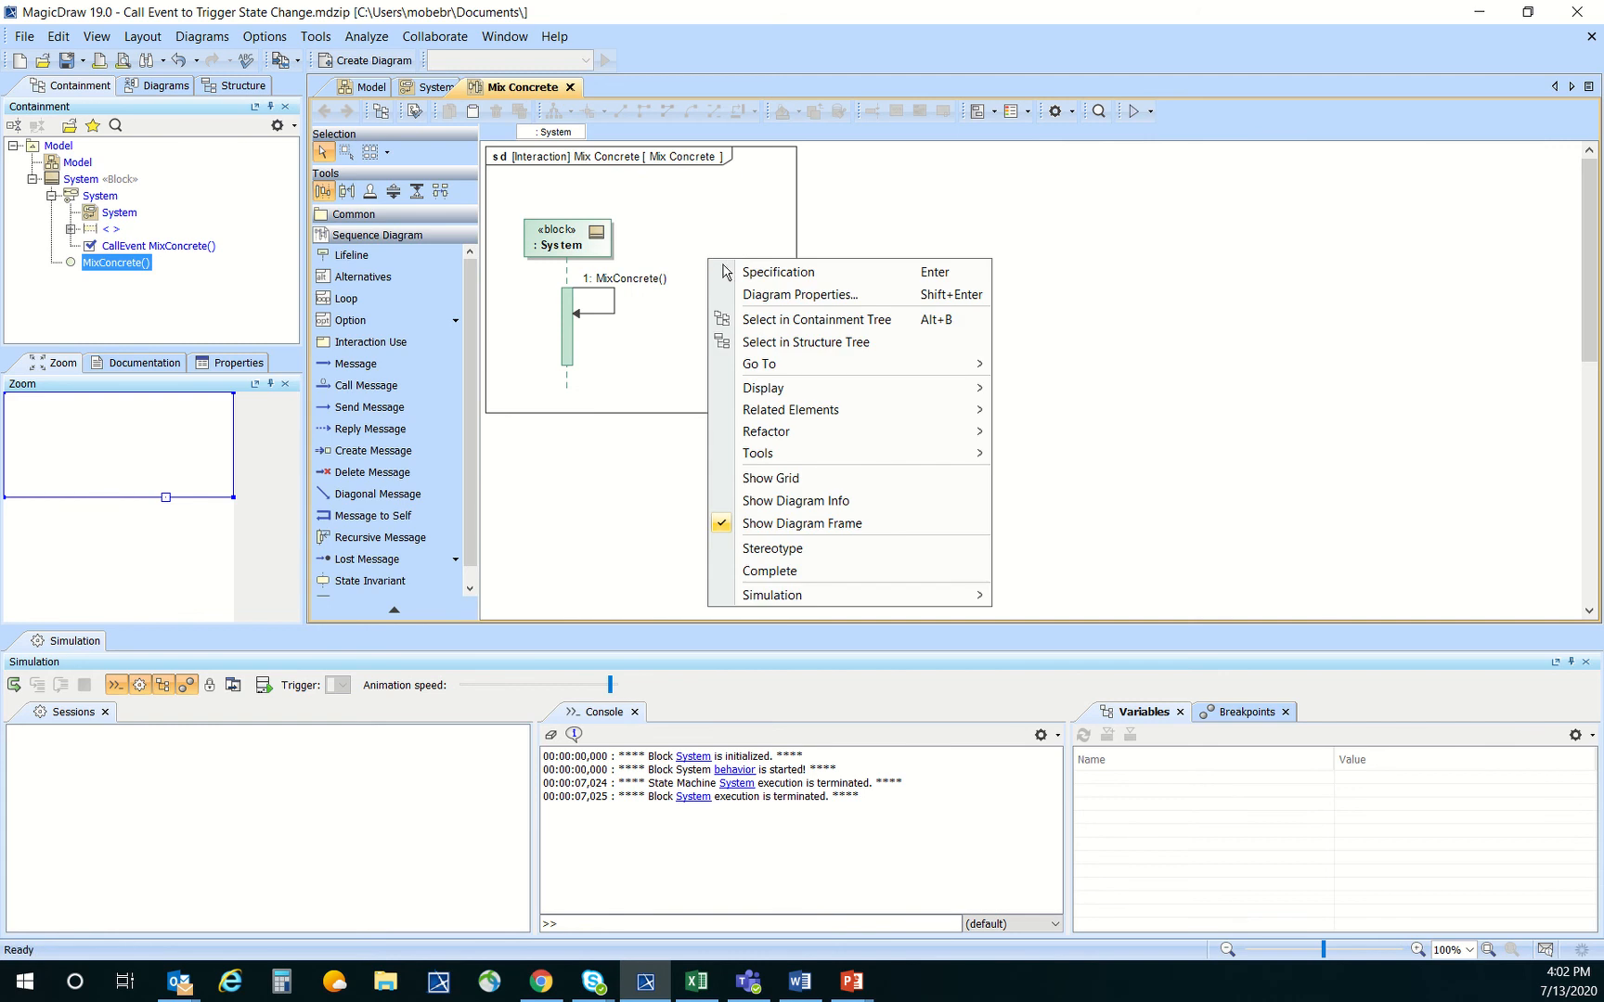
click(784, 321)
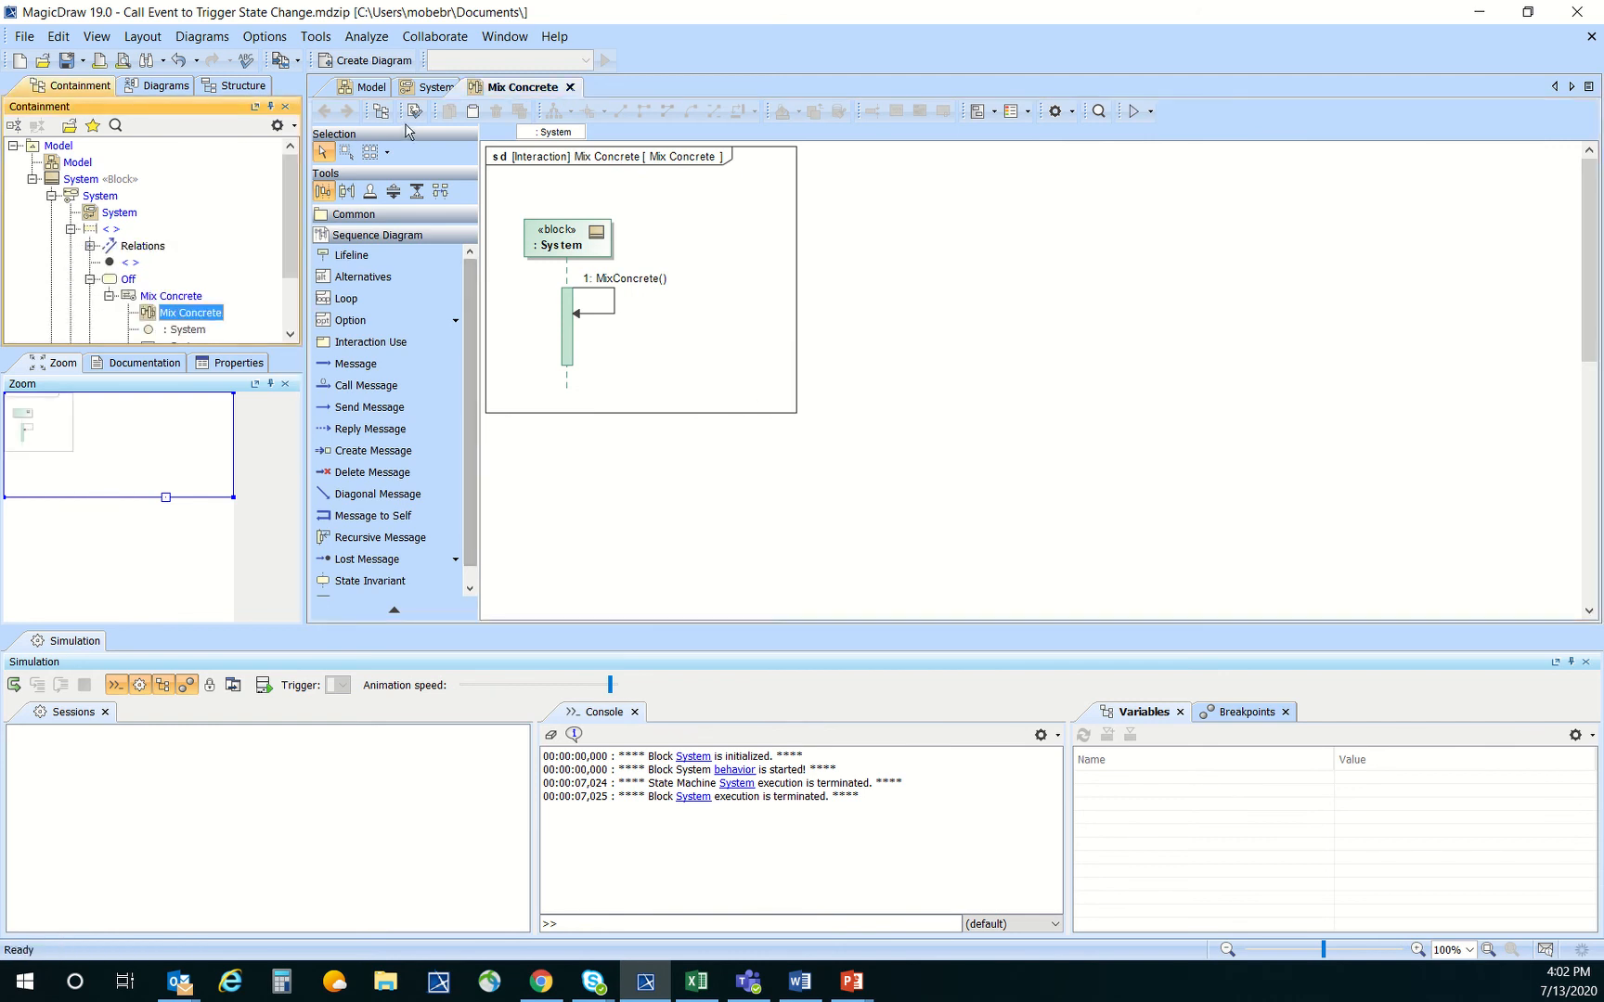
click(416, 90)
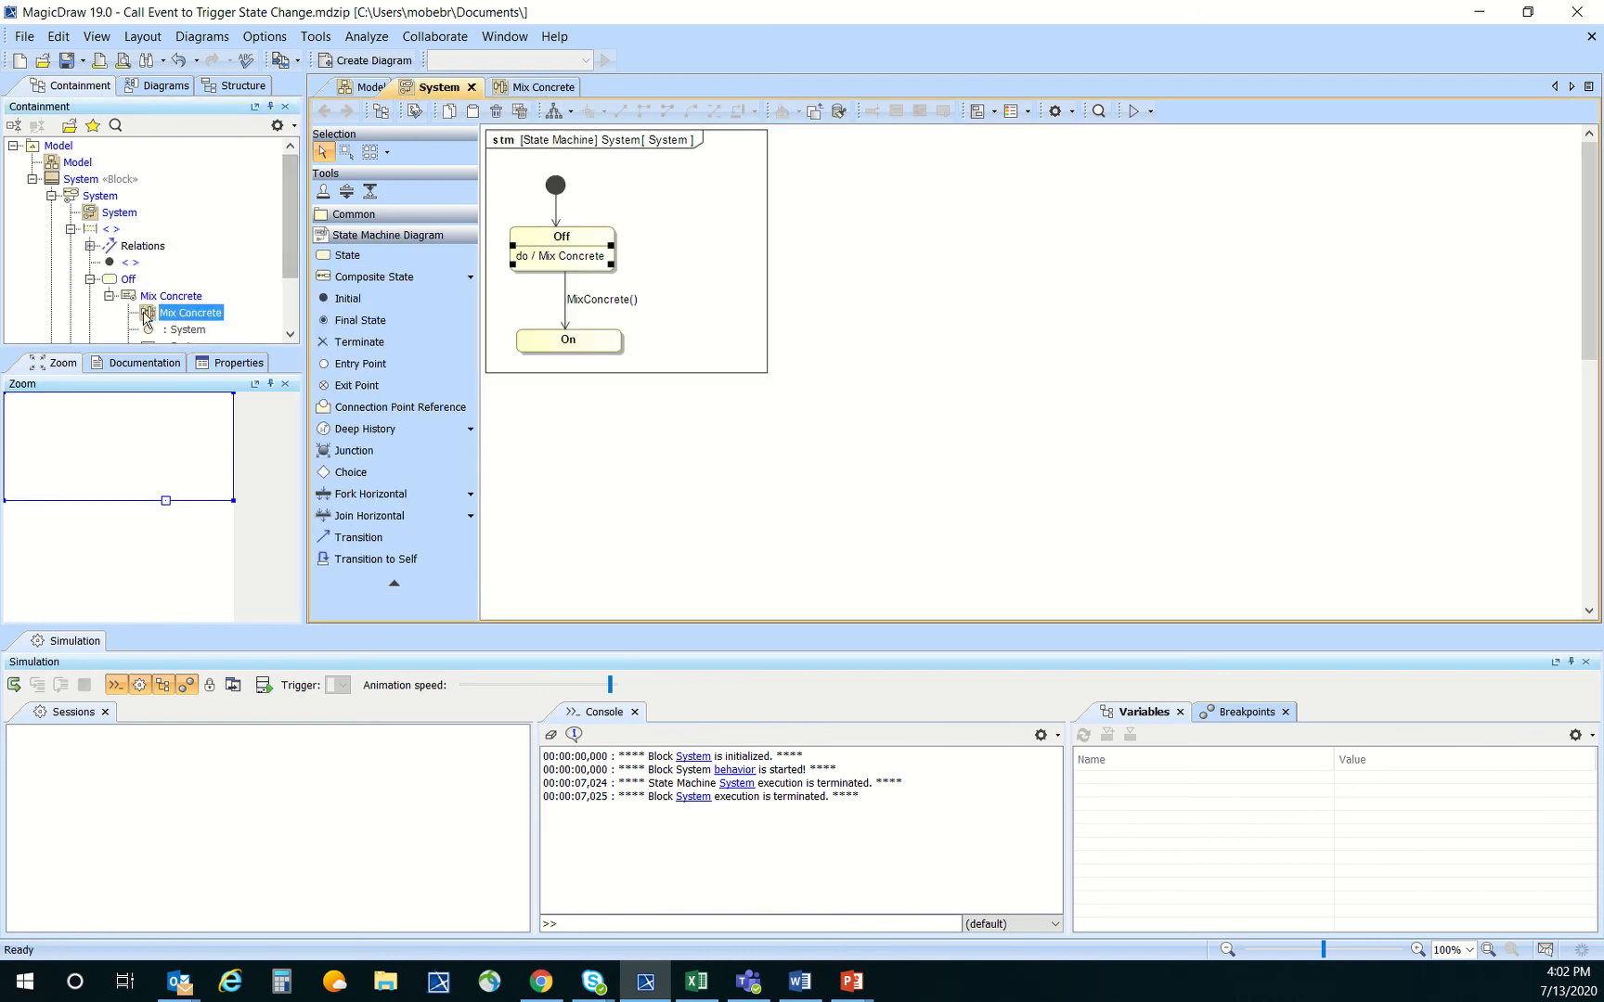
drag(146, 319, 811, 201)
click(929, 185)
drag(992, 266, 957, 244)
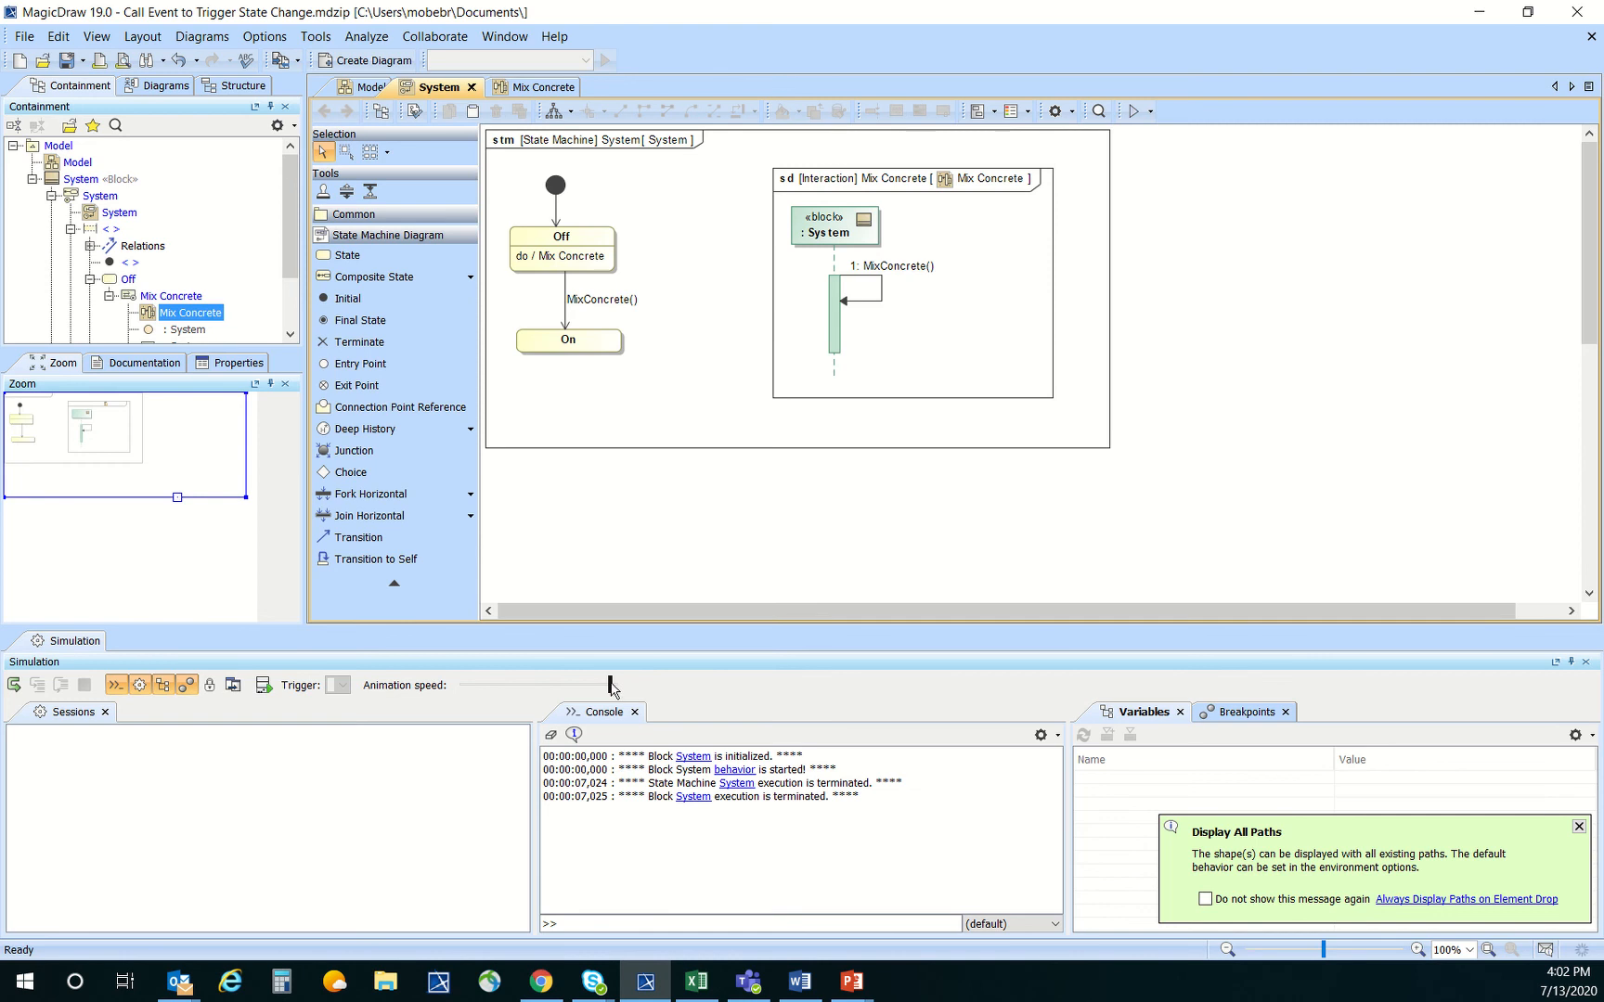
Slow the simulation's animation speed, simulate the System block to observe its state change, and terminate the simulation
drag(611, 687, 570, 695)
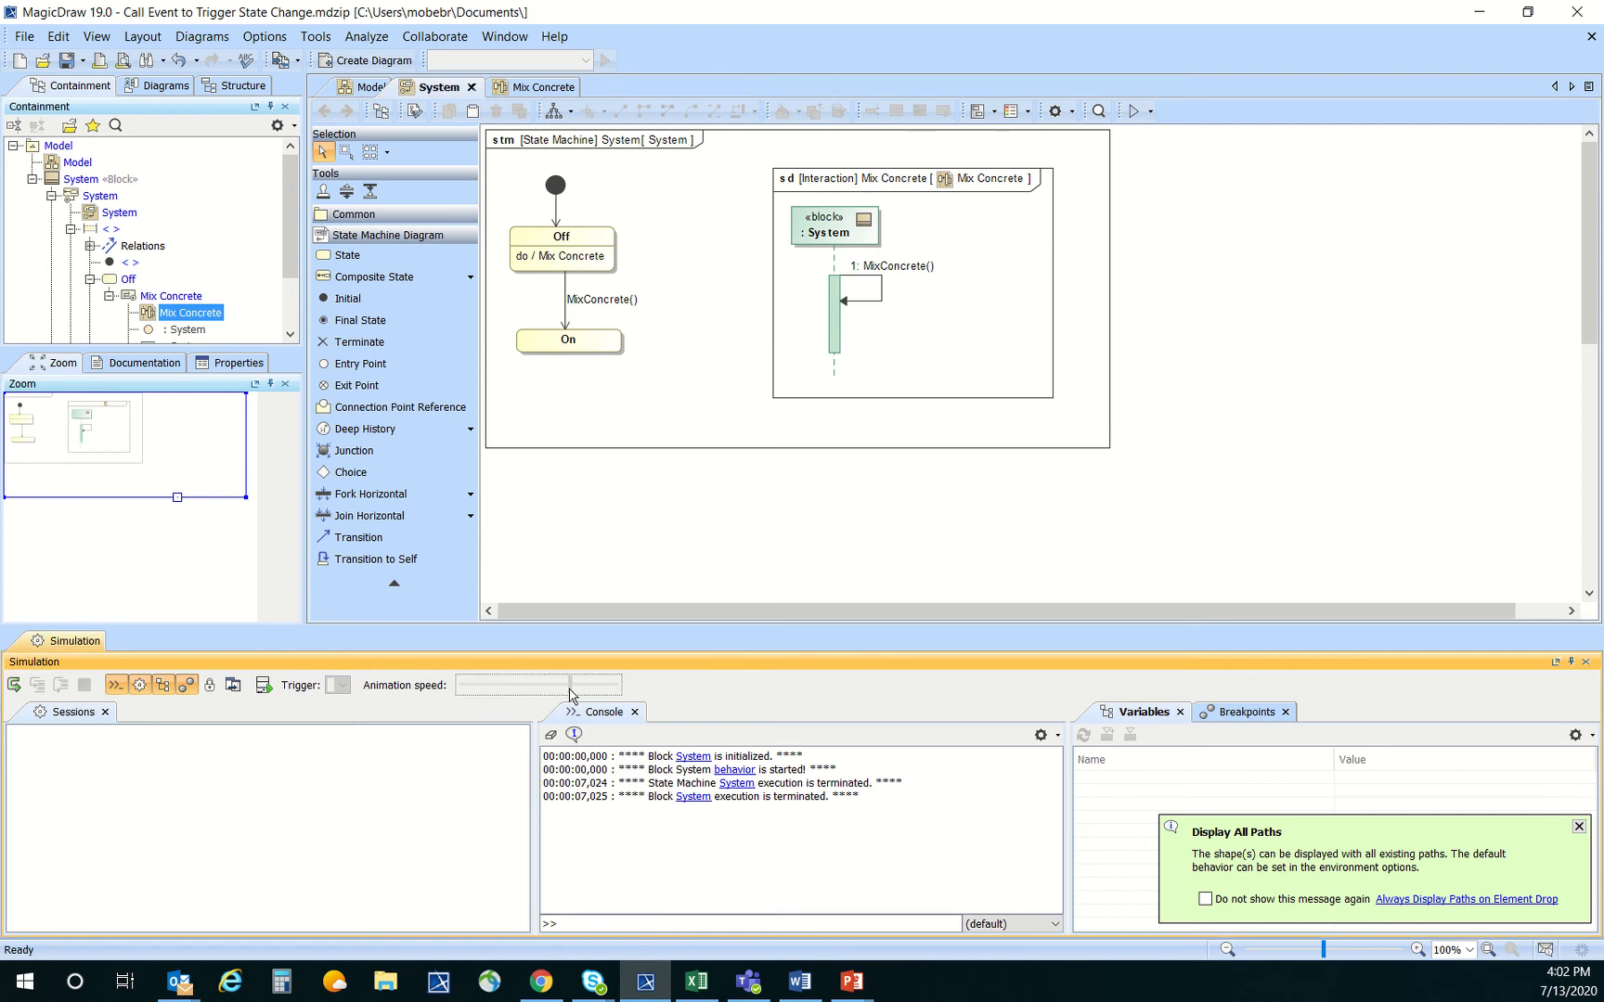
click(1150, 112)
click(1140, 159)
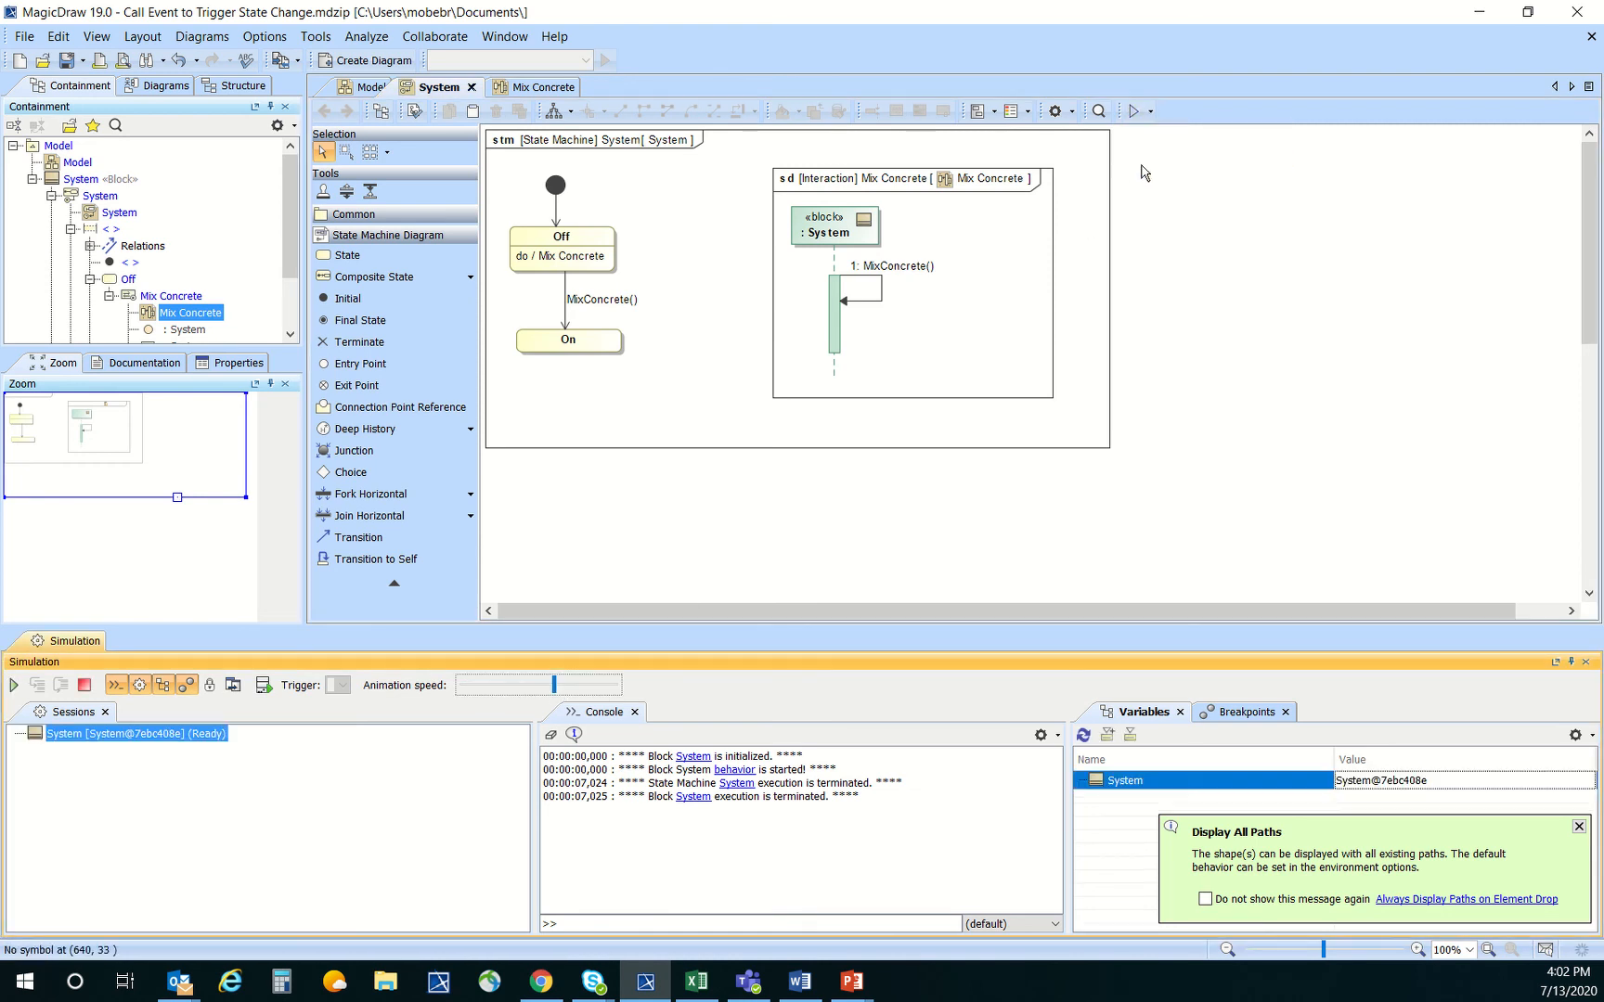
click(13, 687)
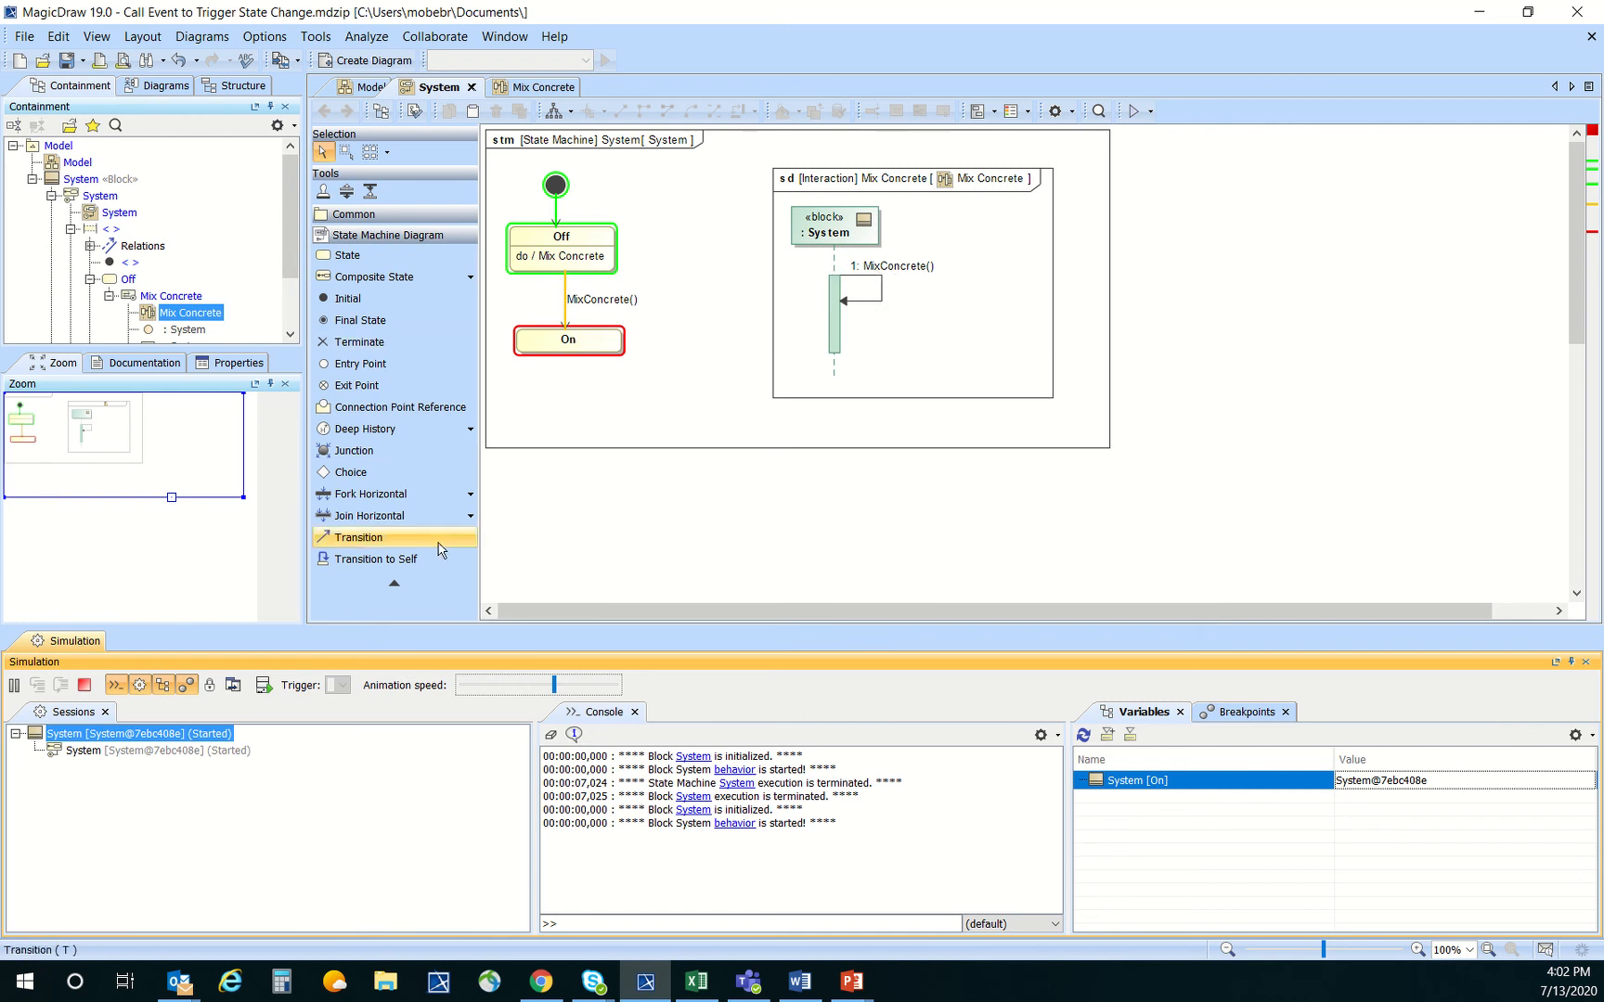
click(83, 686)
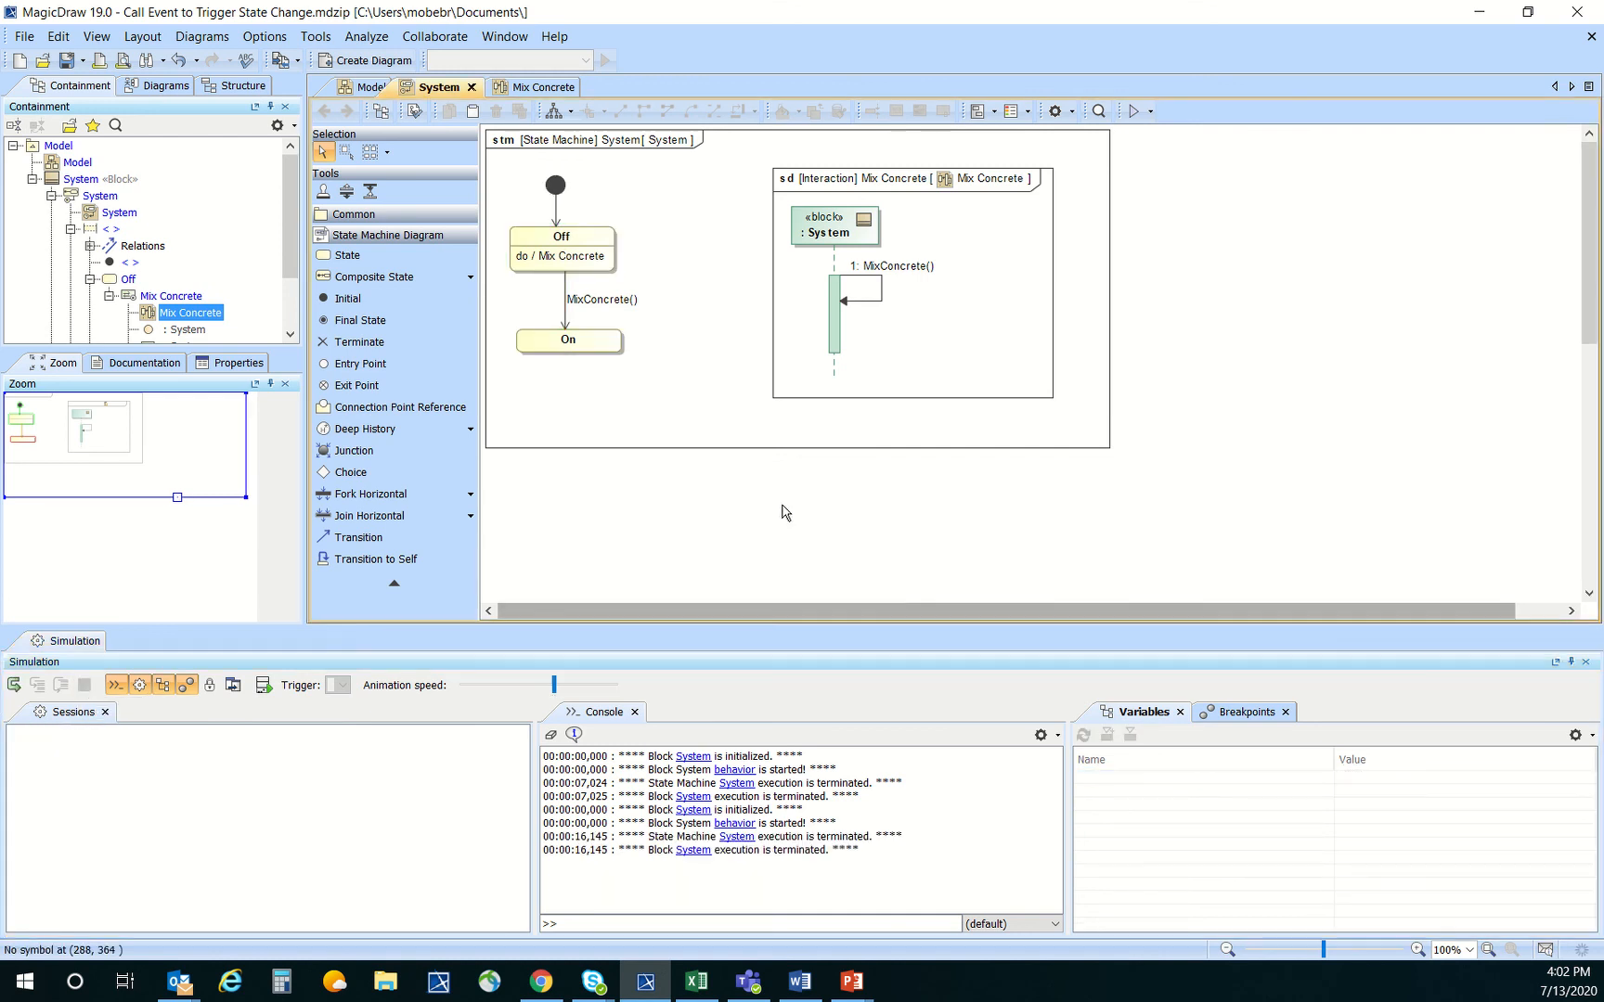
Locate the Mix Concrete diagram in the containment tree and close the Zoom, Documentation and Properties panes to enlarge the tree
right_click(968, 241)
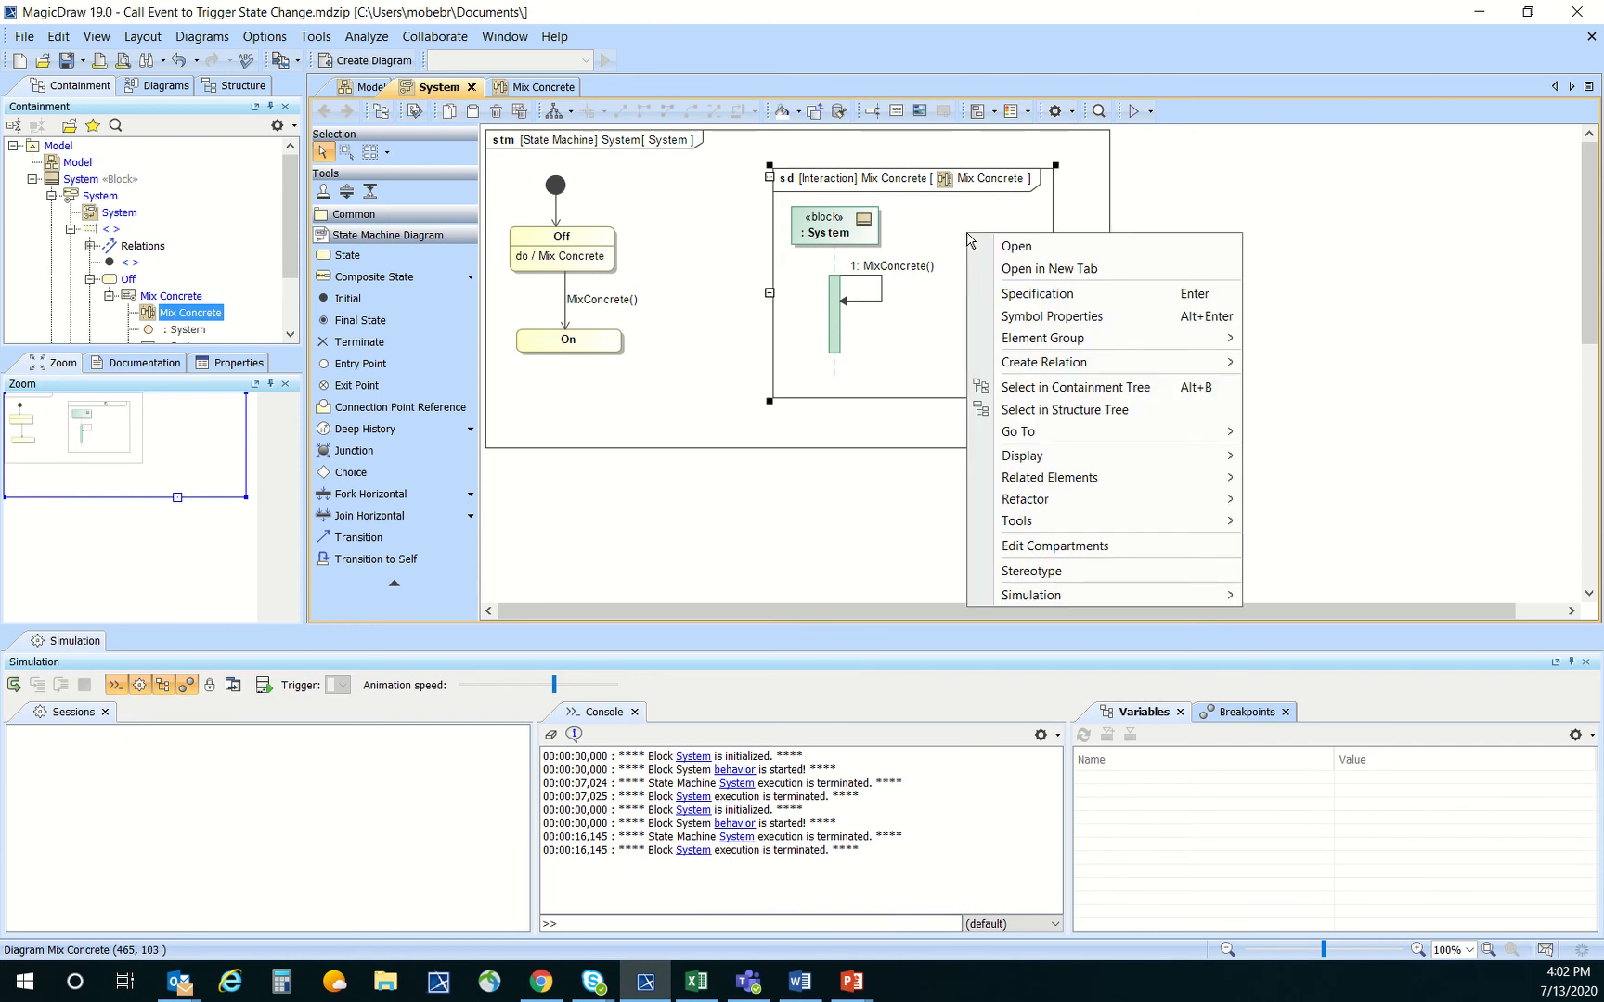
click(1042, 383)
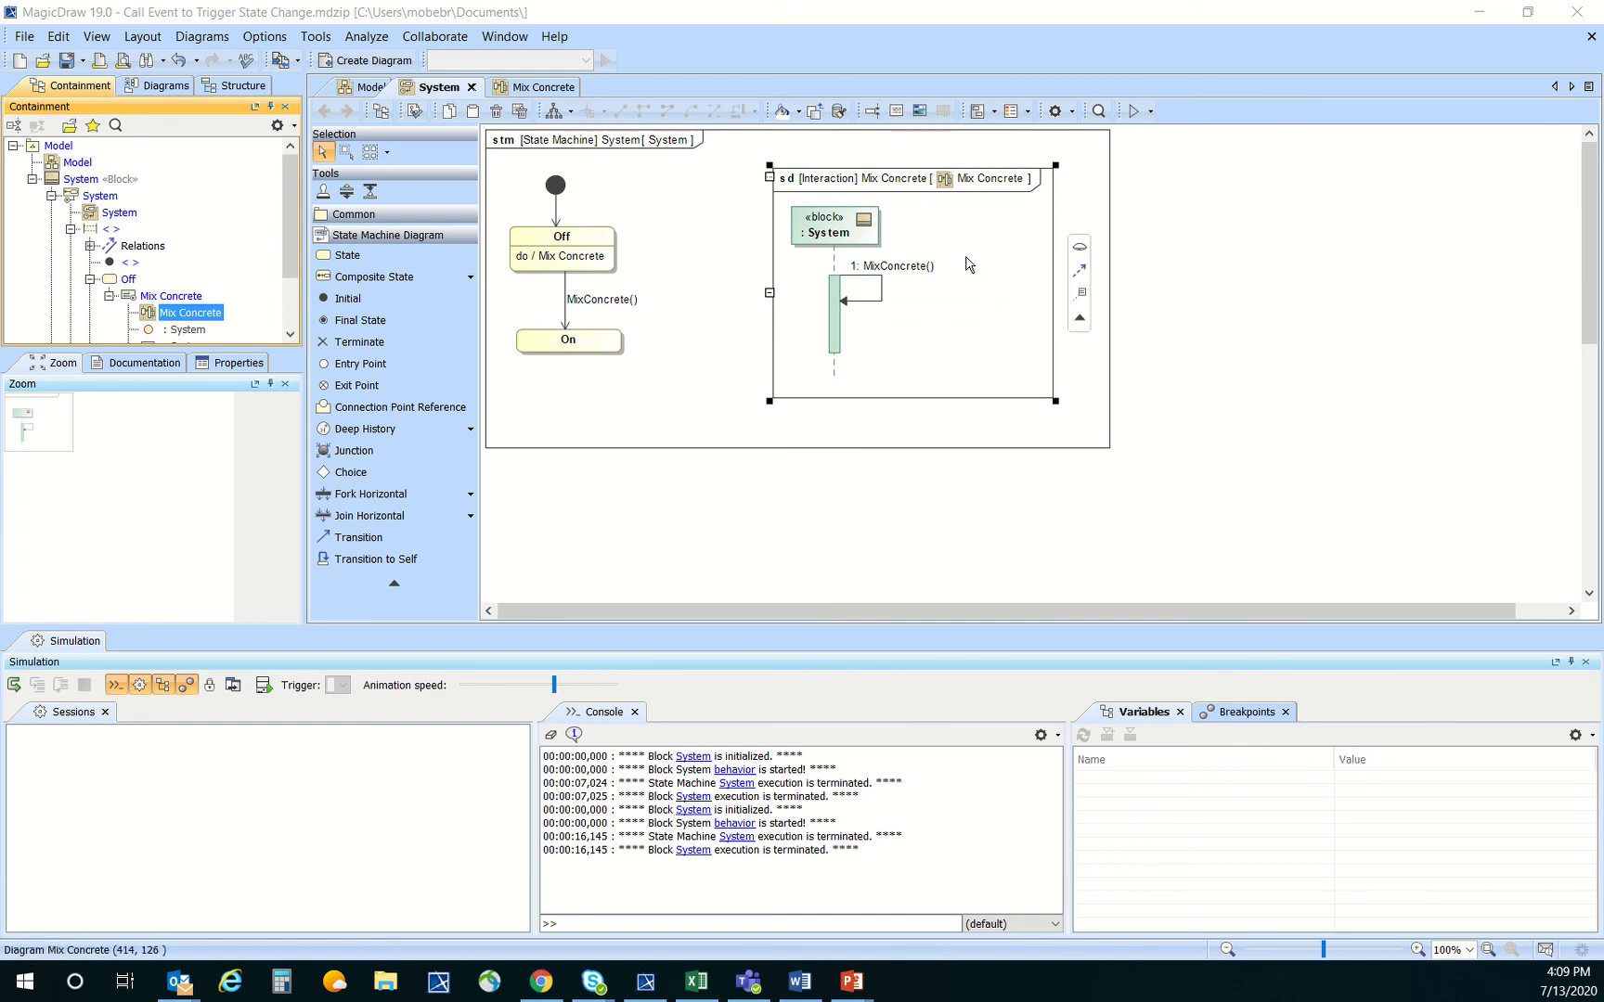
right_click(1000, 251)
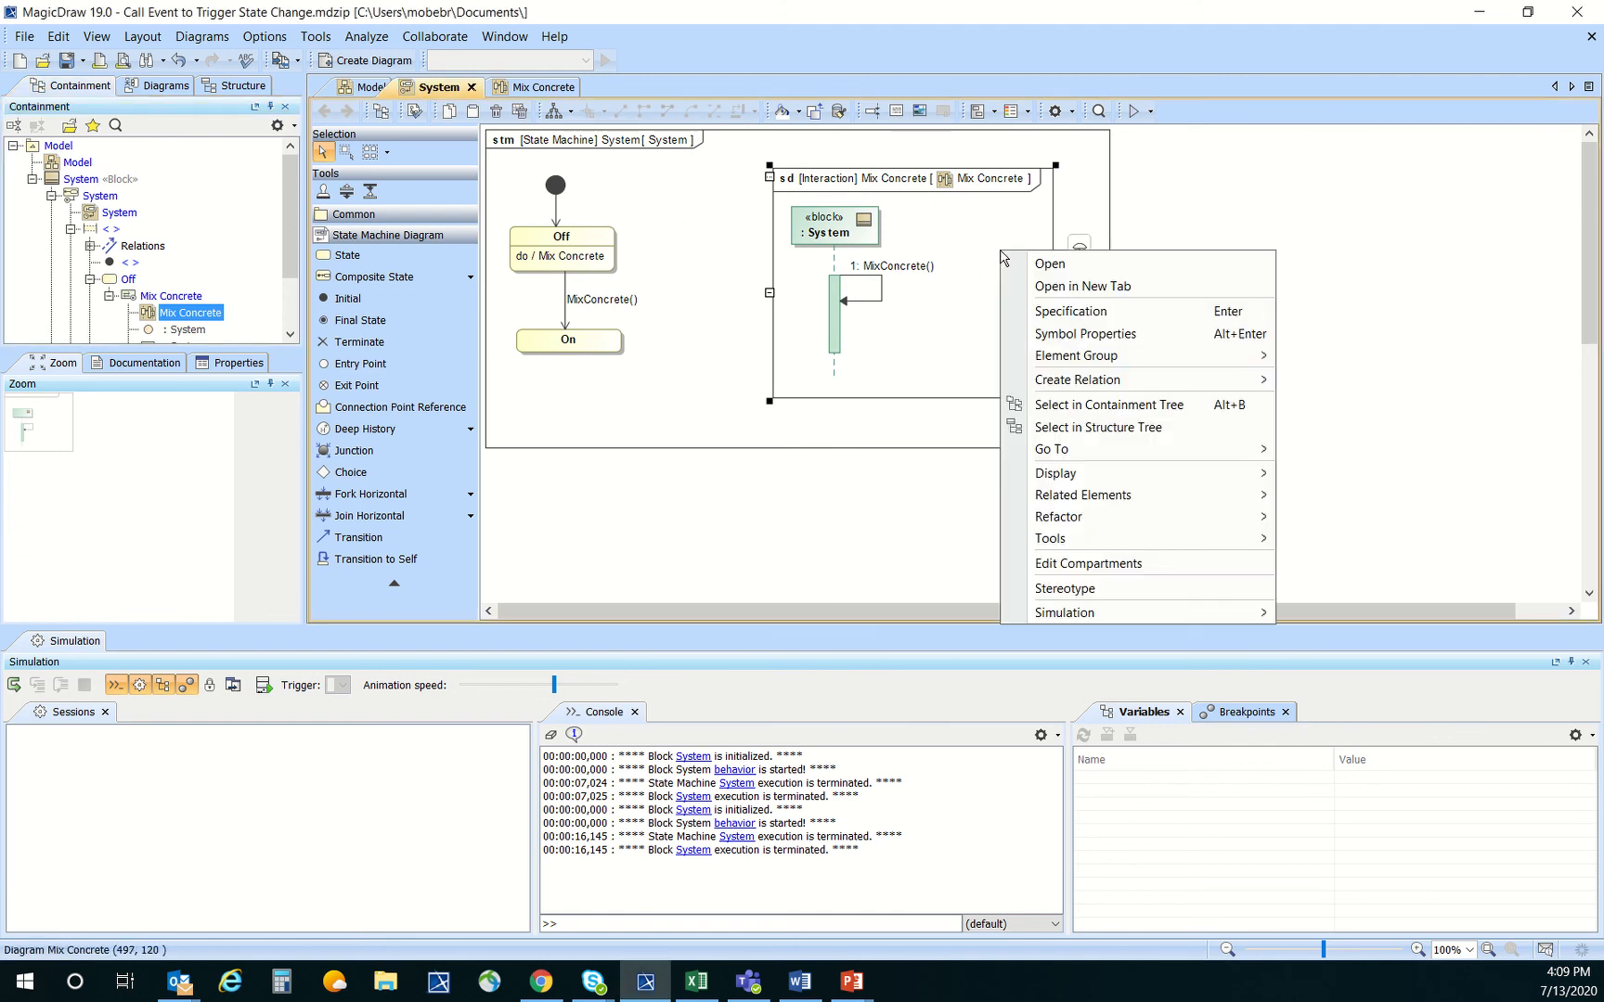
click(1094, 405)
click(286, 385)
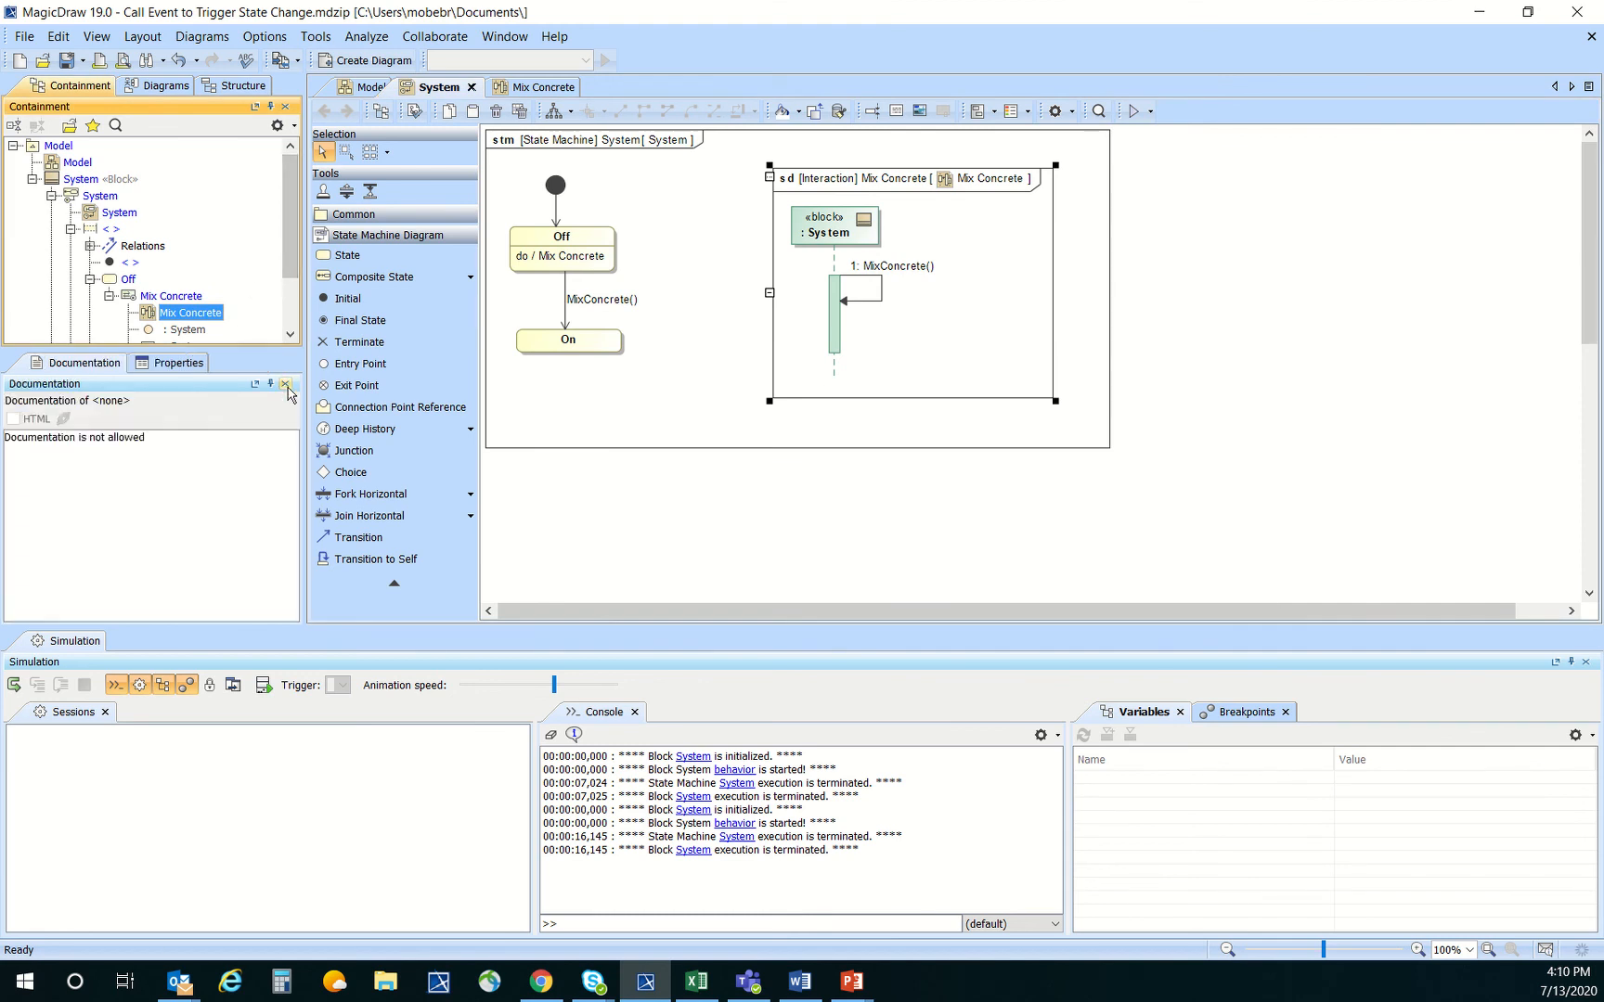
click(285, 385)
click(285, 386)
Delete the Mix Concrete interaction from the Off state in the model
right_click(161, 297)
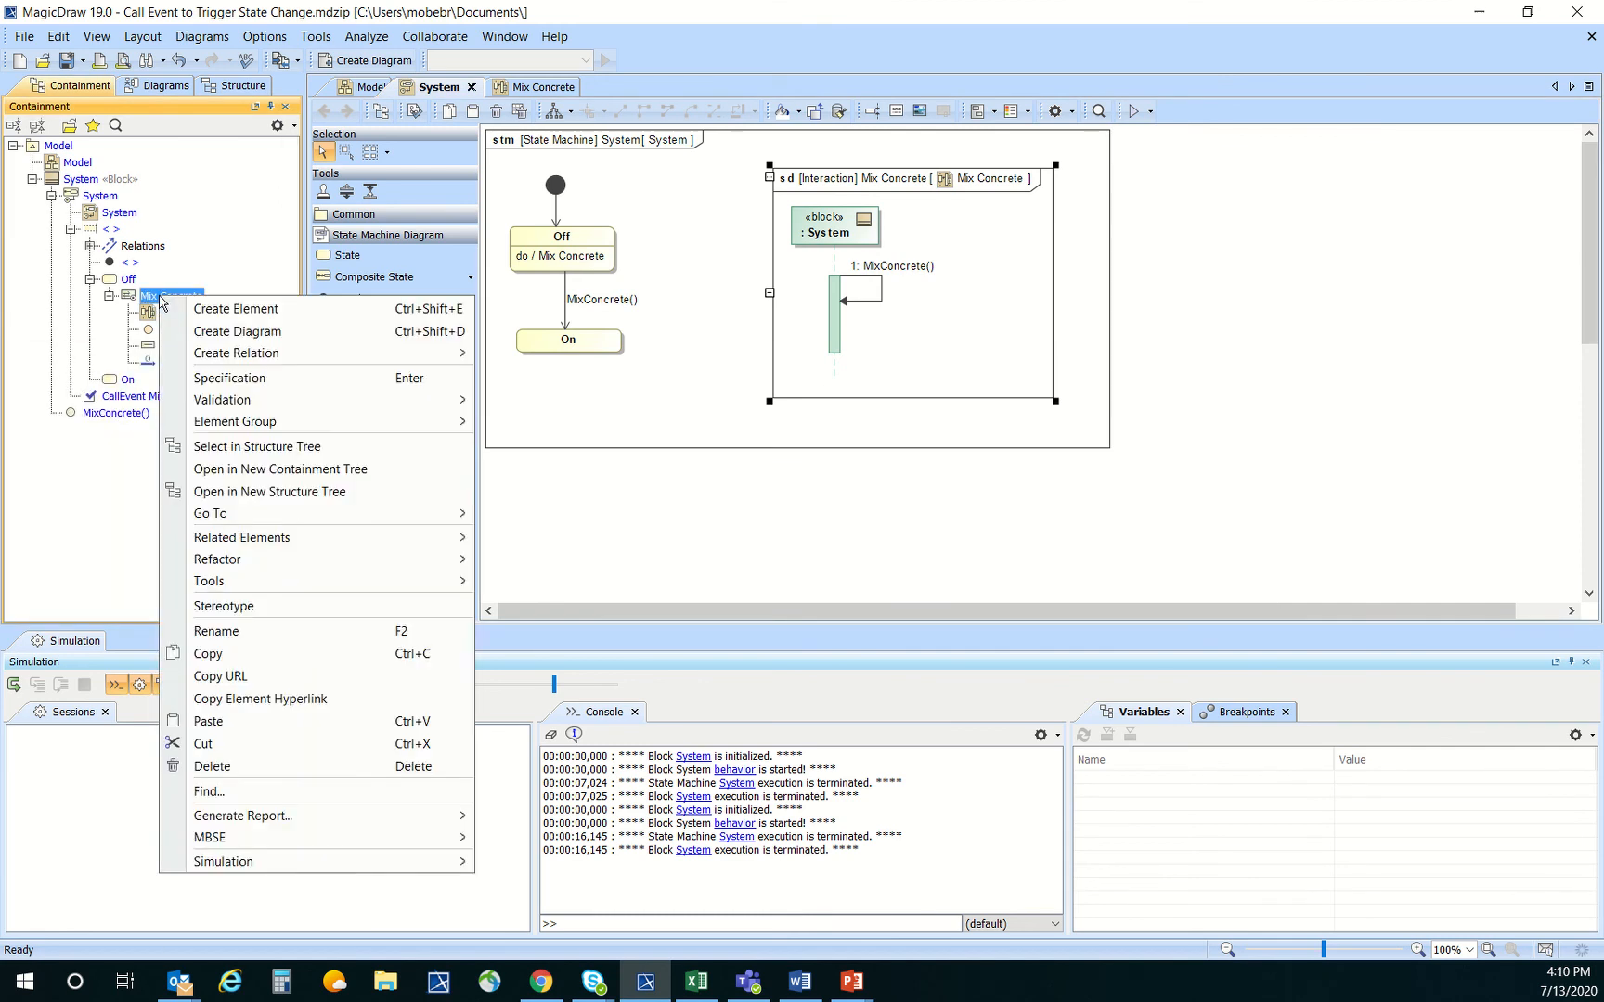
click(268, 766)
click(593, 274)
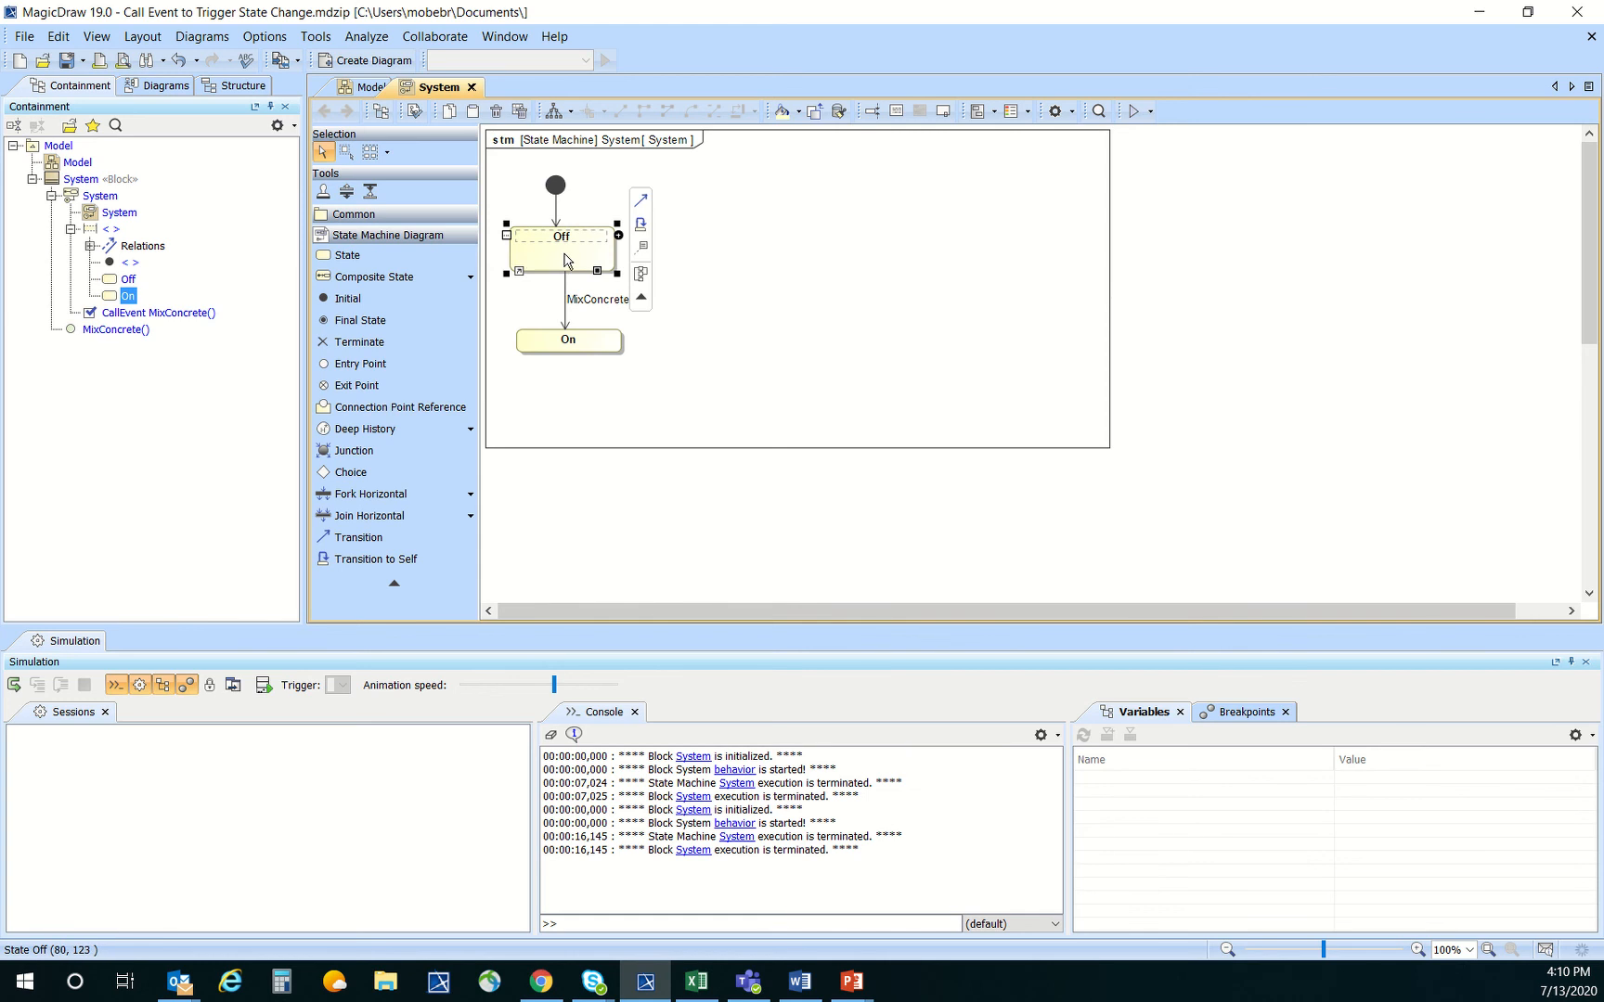
click(737, 269)
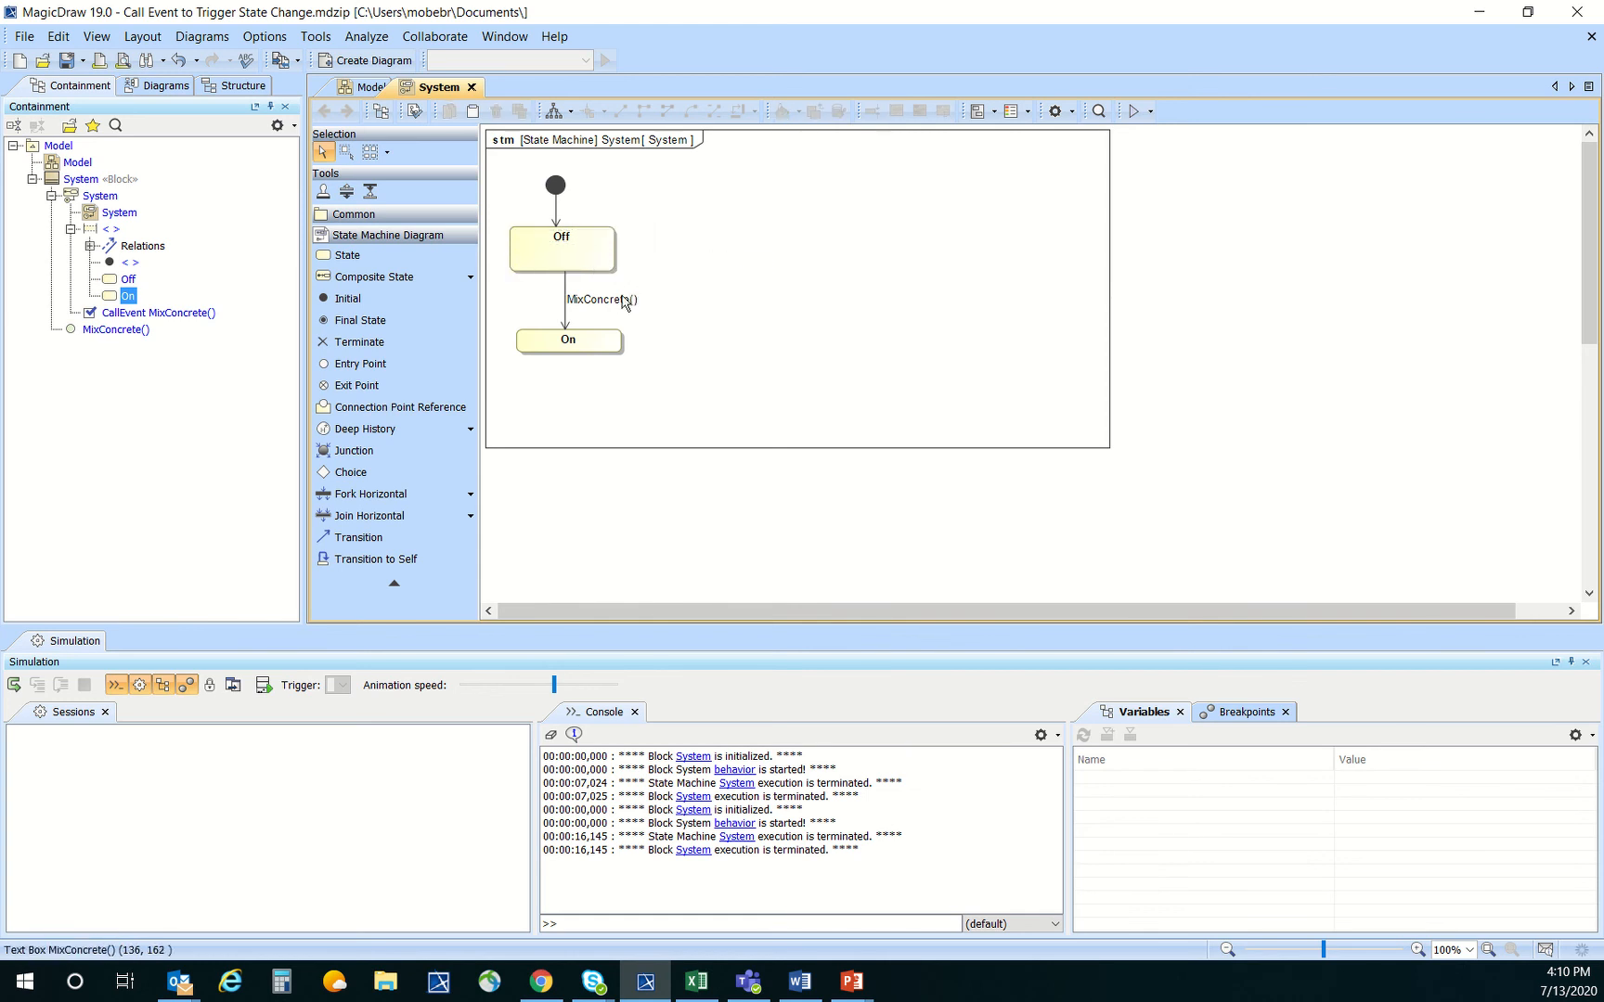
Set the Off state's Do Activity behavior type to Activity and name it Mix Concrete
right_click(574, 262)
click(688, 272)
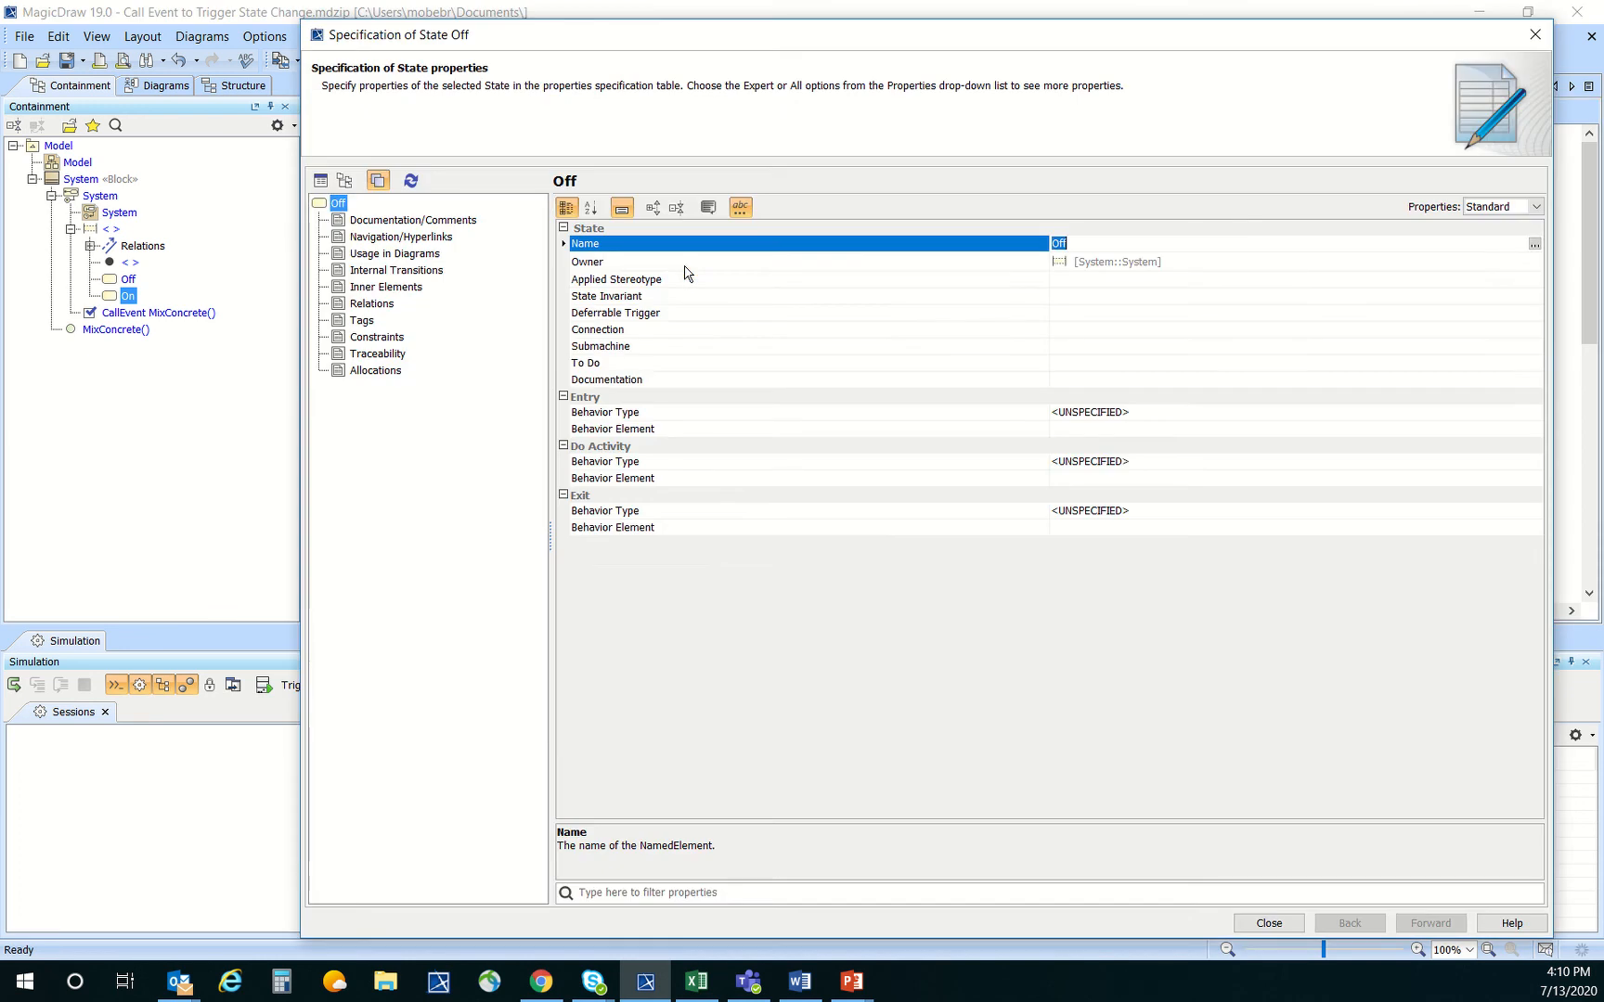
click(1153, 465)
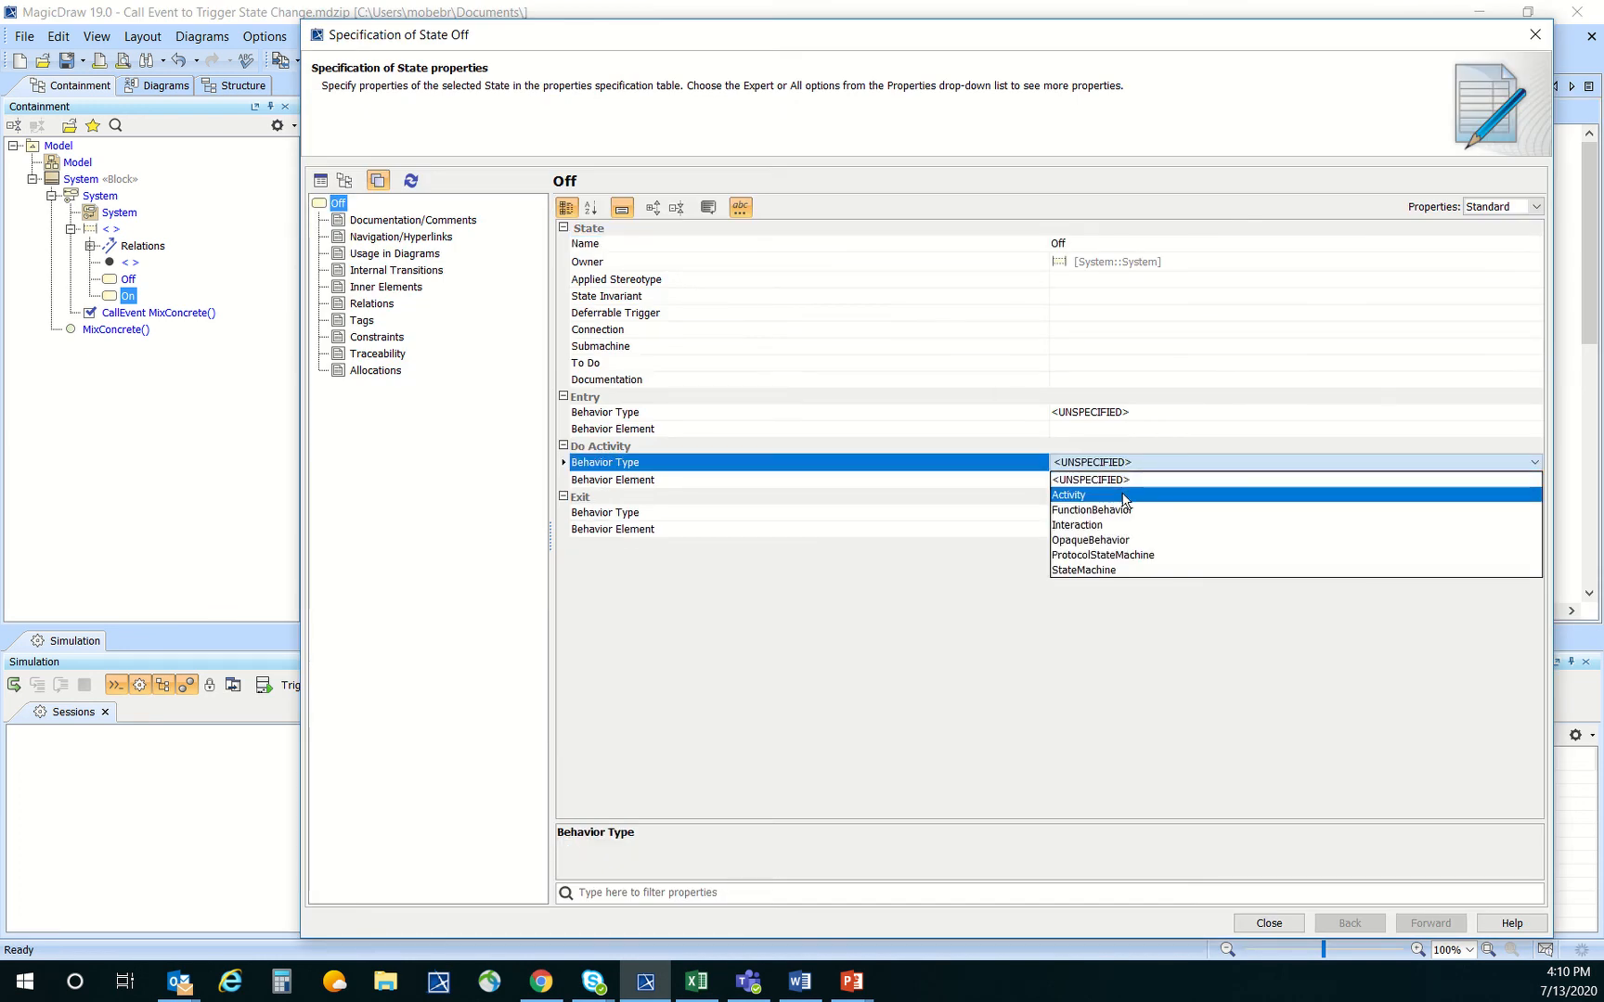
click(1116, 497)
click(1121, 497)
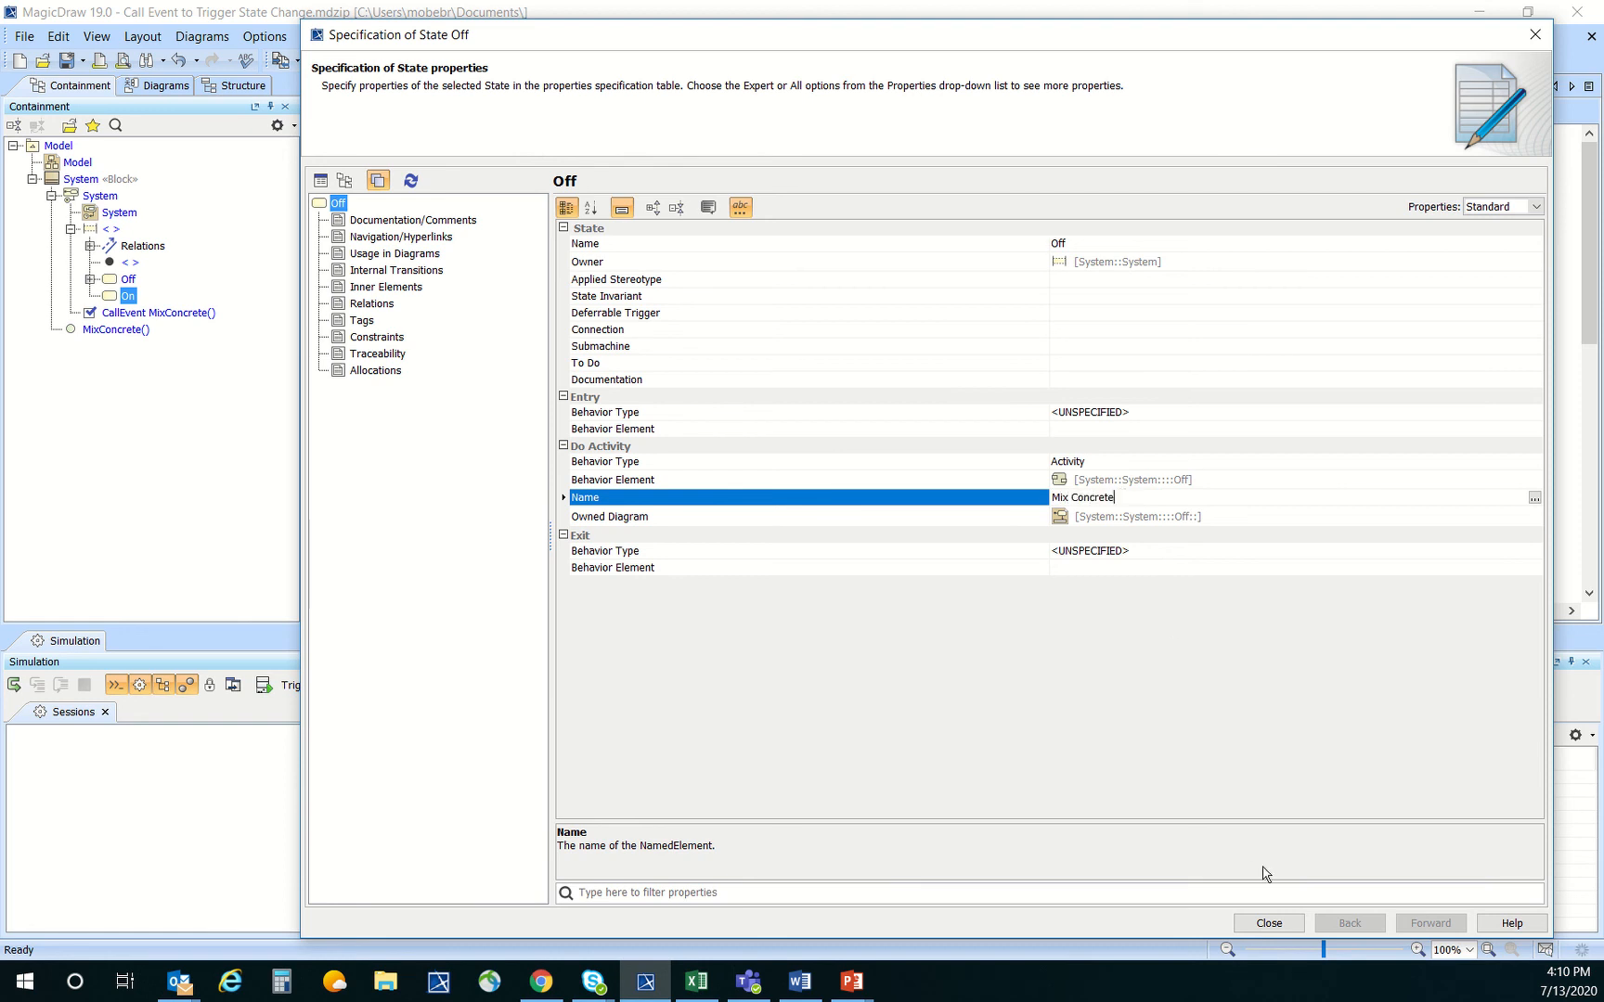
click(1269, 922)
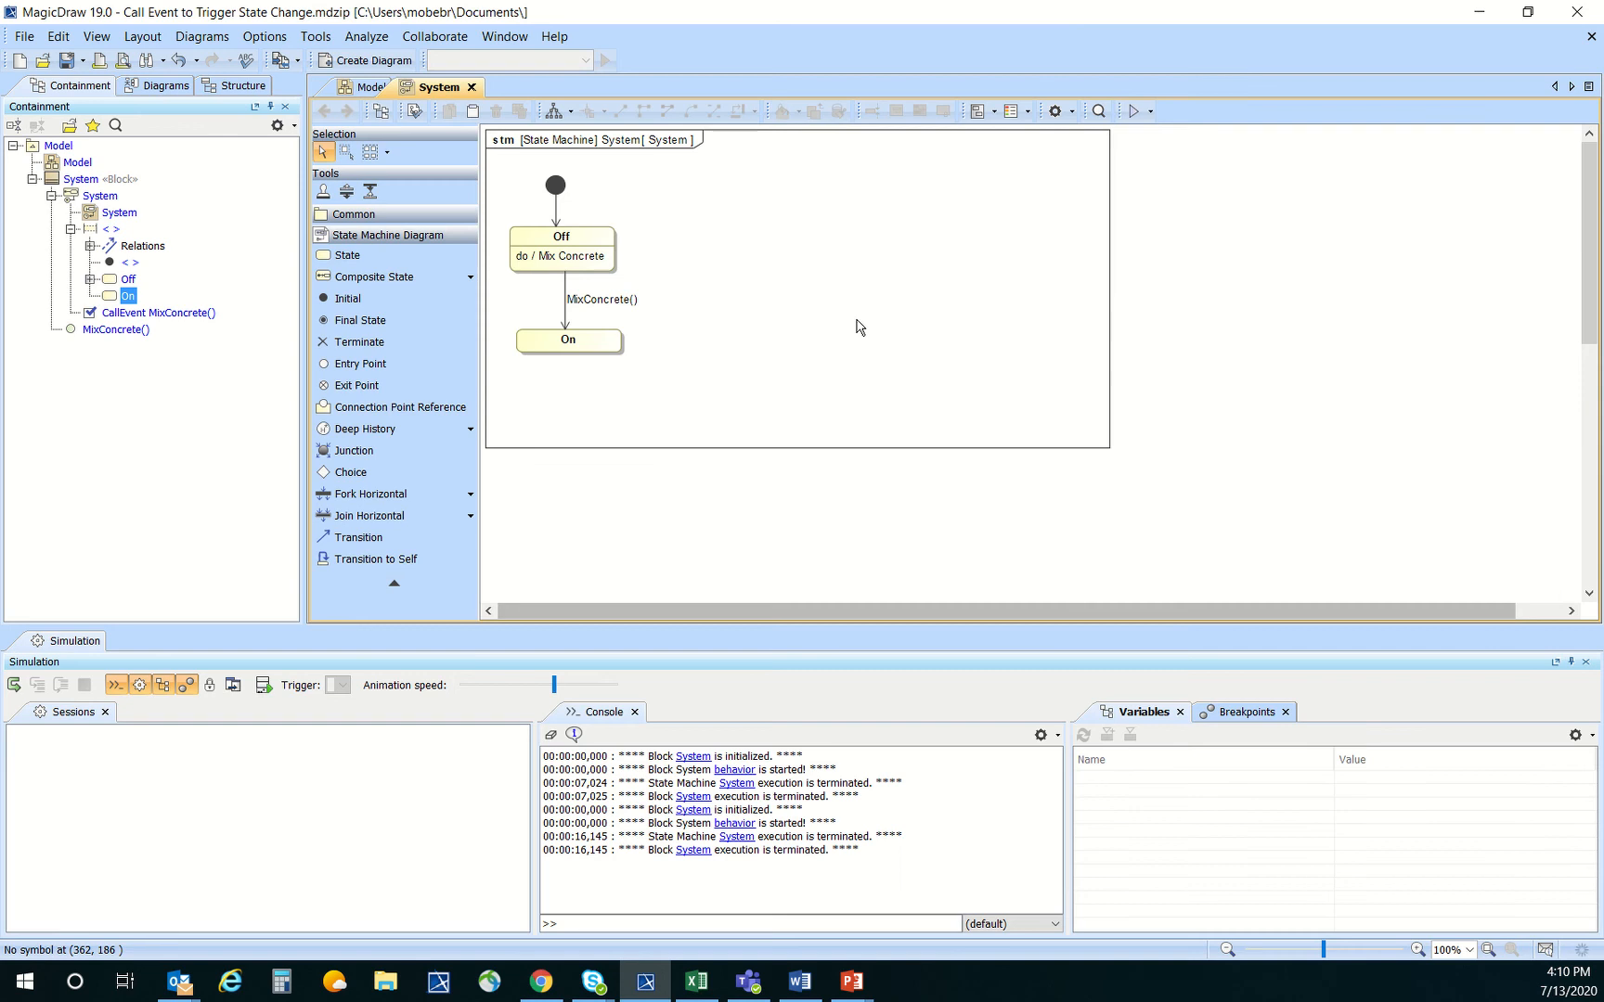
Open the Off state's Mix Concrete activity diagram and add an initial node near its upper-left corner
double_click(562, 258)
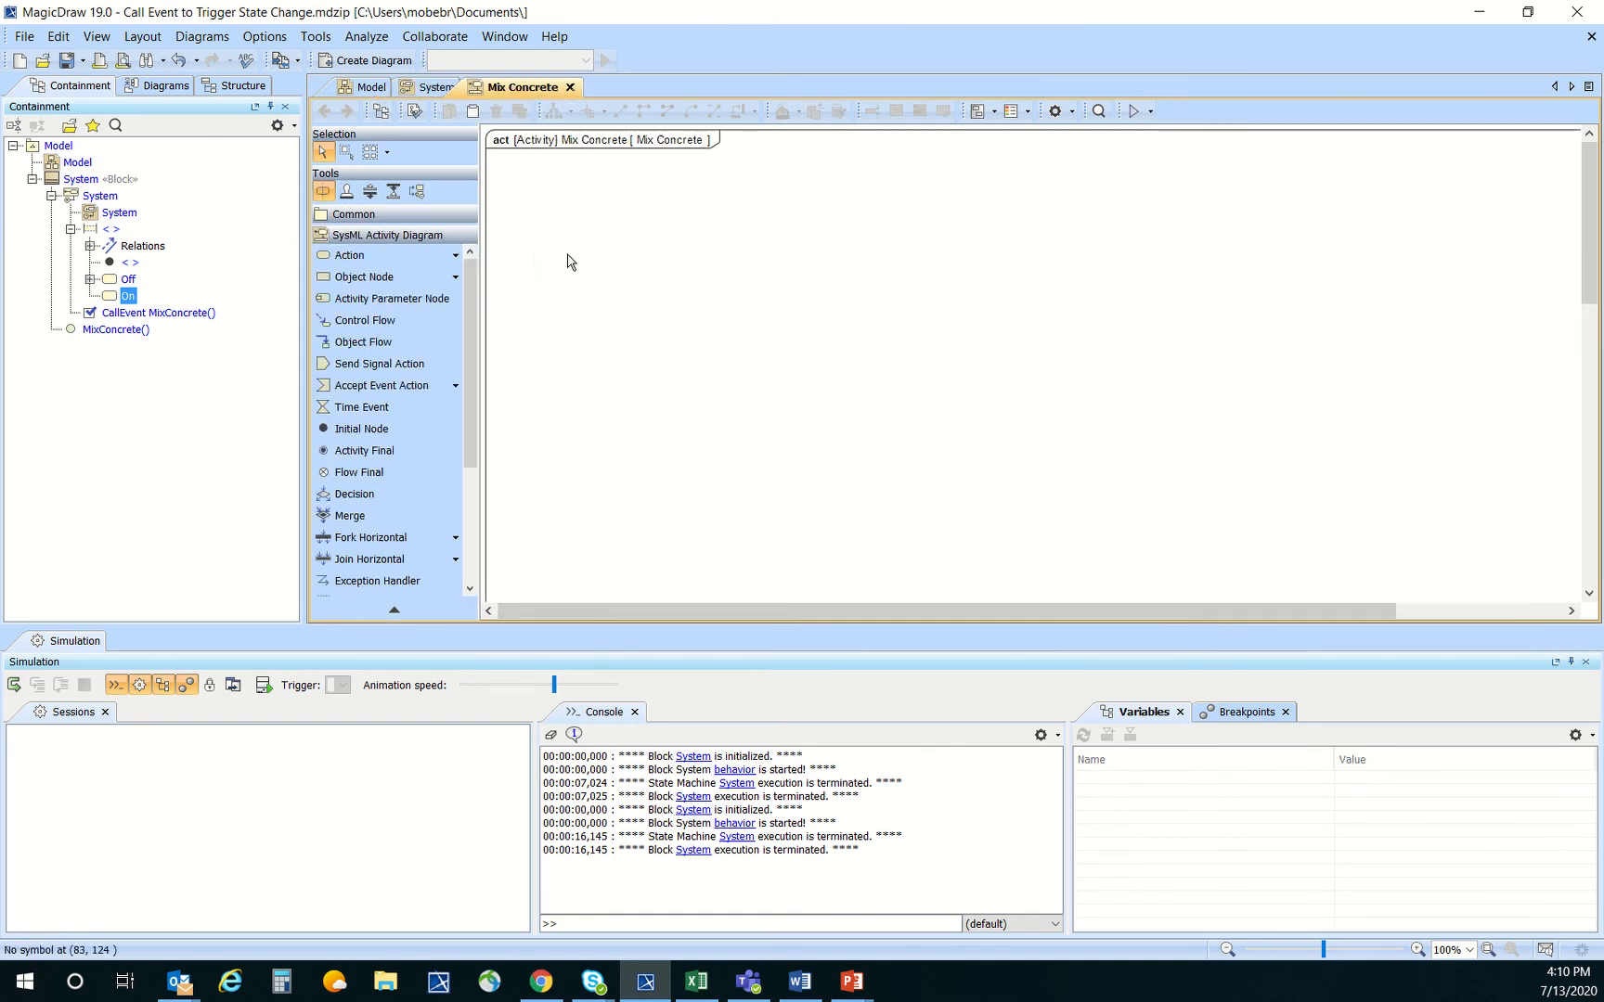
click(395, 429)
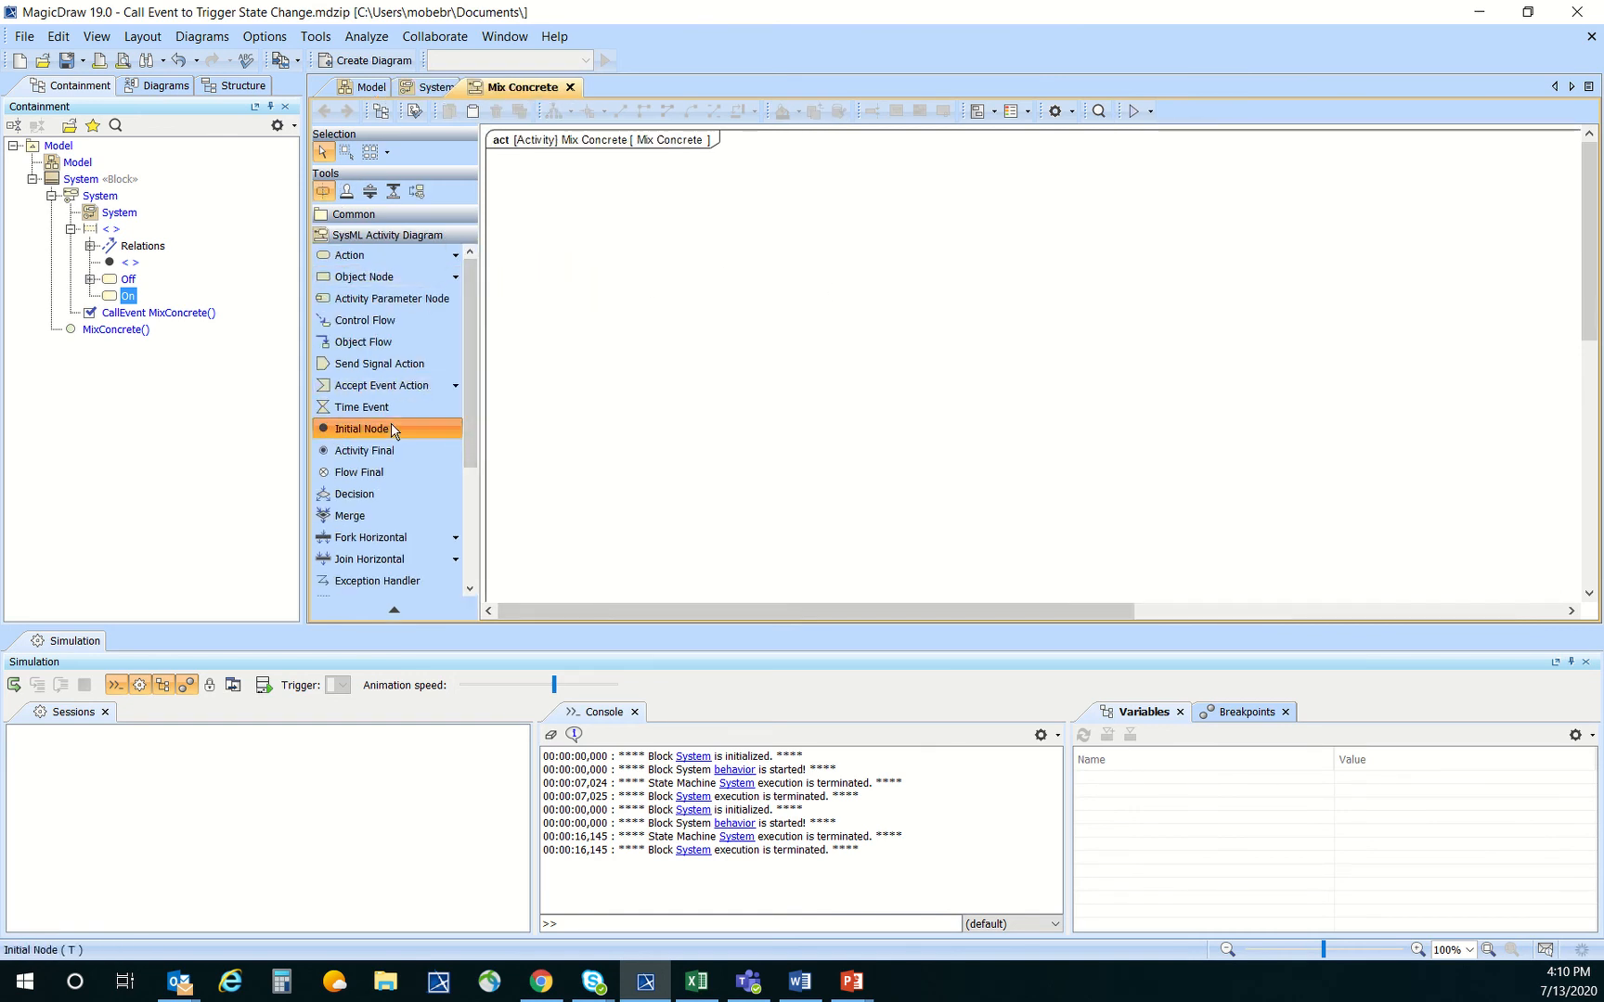
click(516, 232)
click(935, 397)
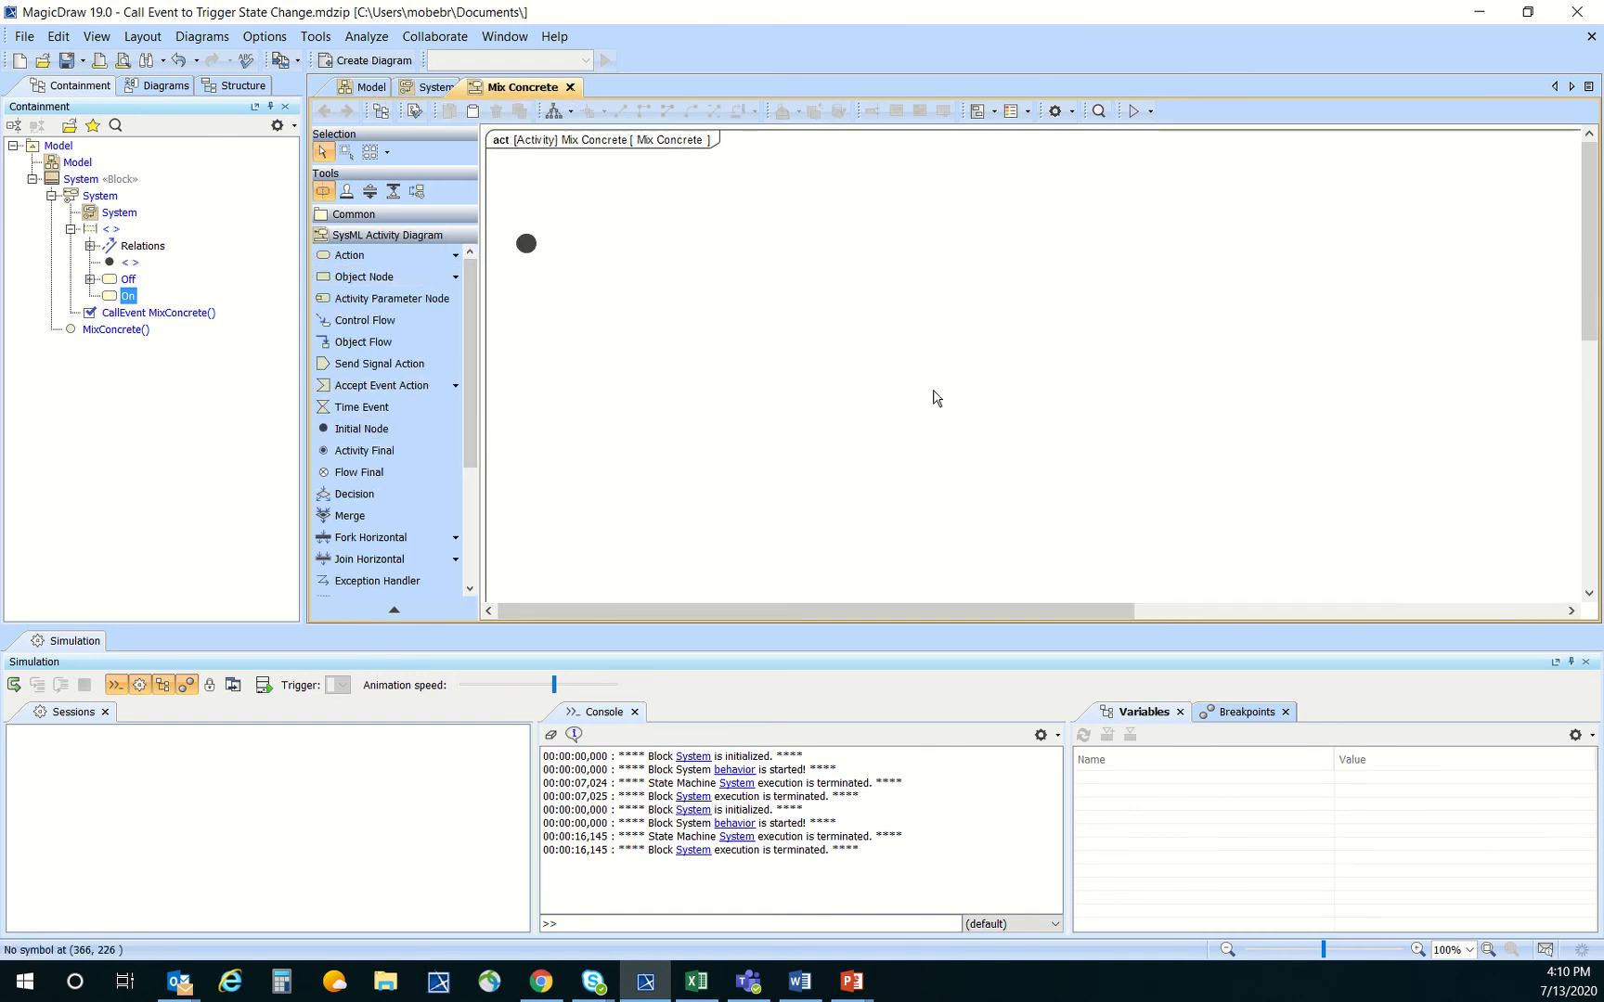
Apply an automatic layout to the Mix Concrete activity diagram and enlarge its frame to make room for actions
click(554, 111)
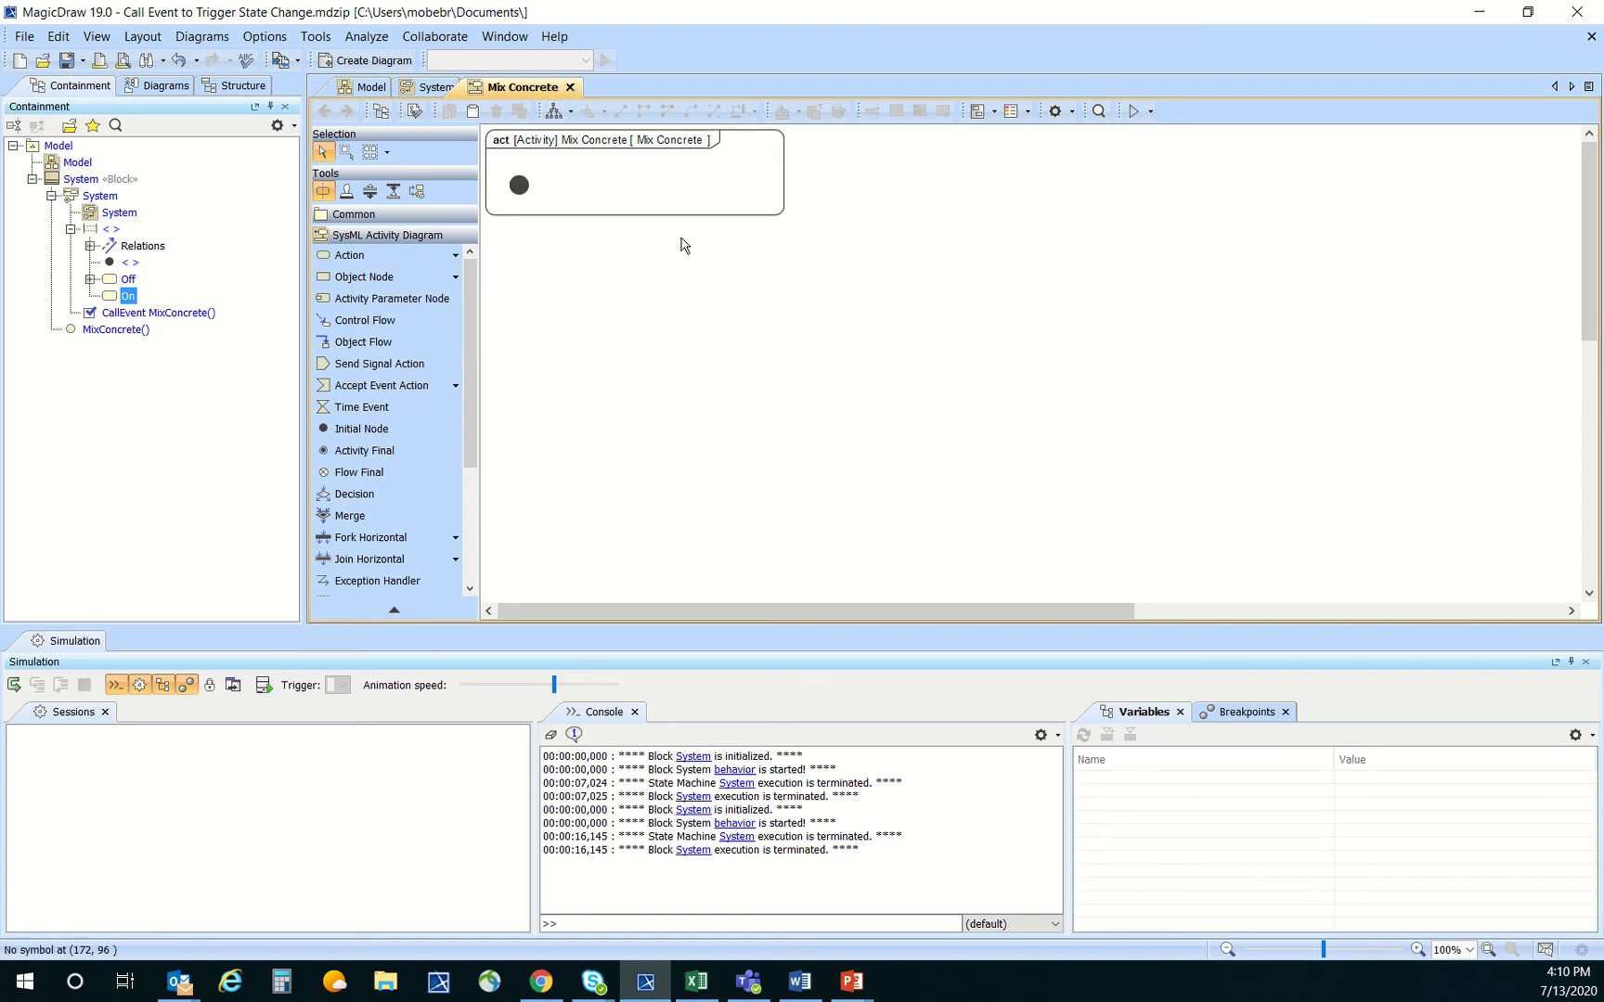
click(783, 214)
drag(785, 215, 870, 434)
click(798, 313)
click(804, 336)
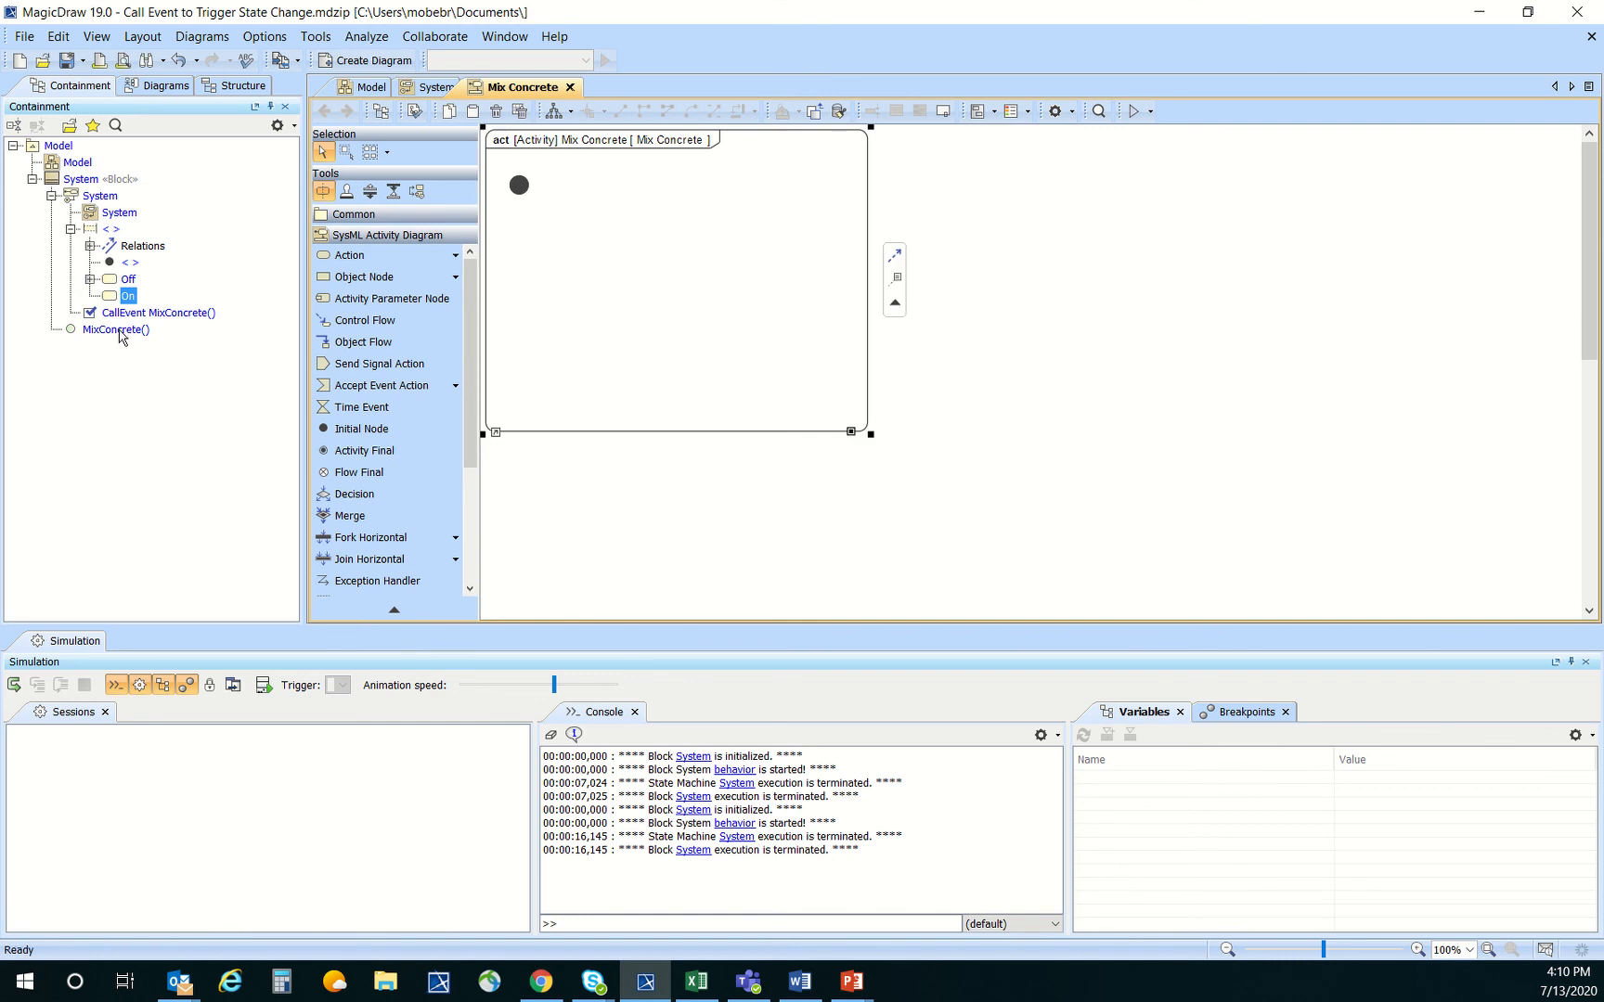
Place the MixConcrete() operation in the activity as a call action and delete the existing initial node
drag(120, 337, 552, 255)
click(703, 239)
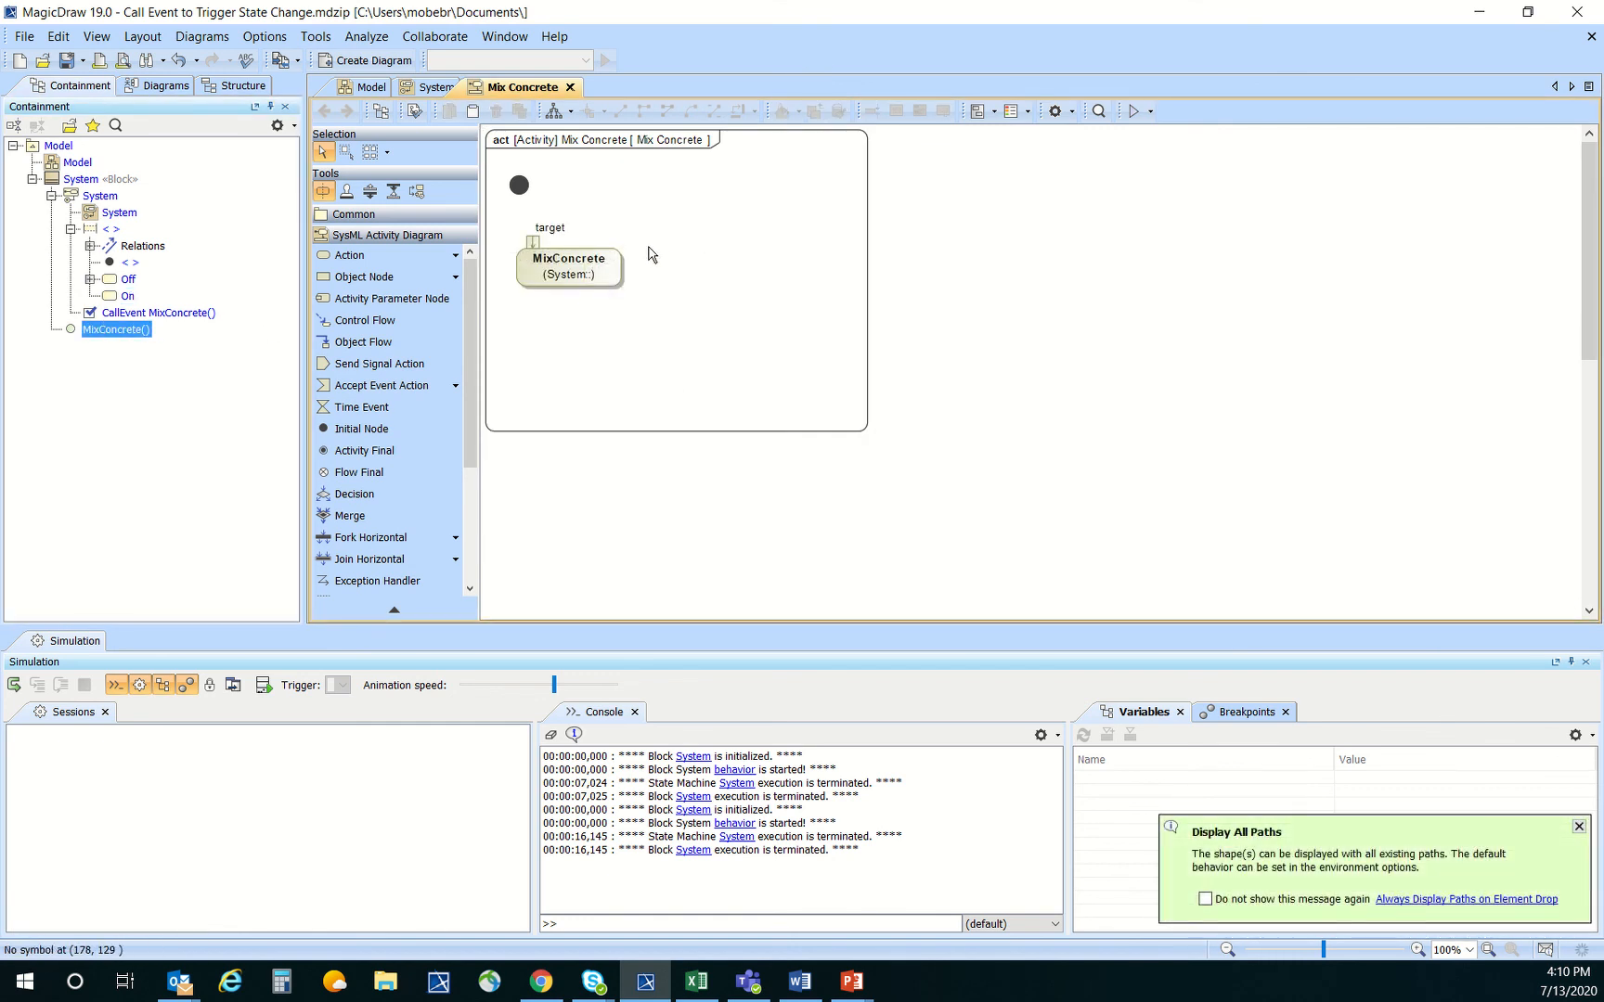
drag(518, 183, 519, 184)
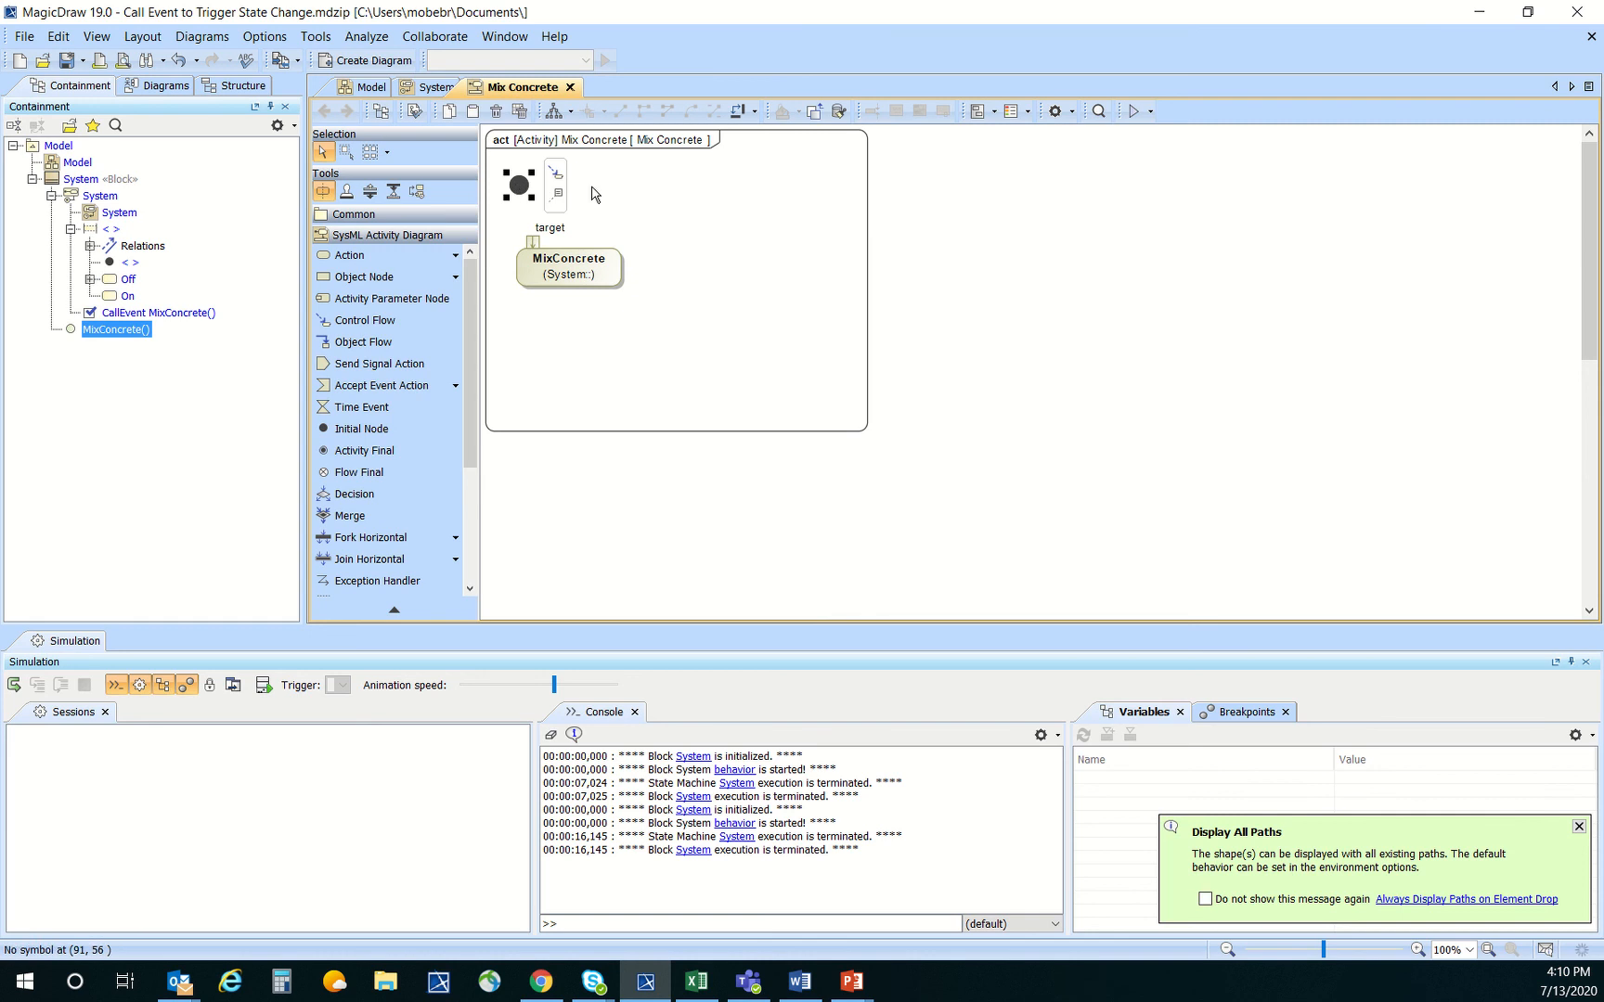
click(519, 185)
key(Delete)
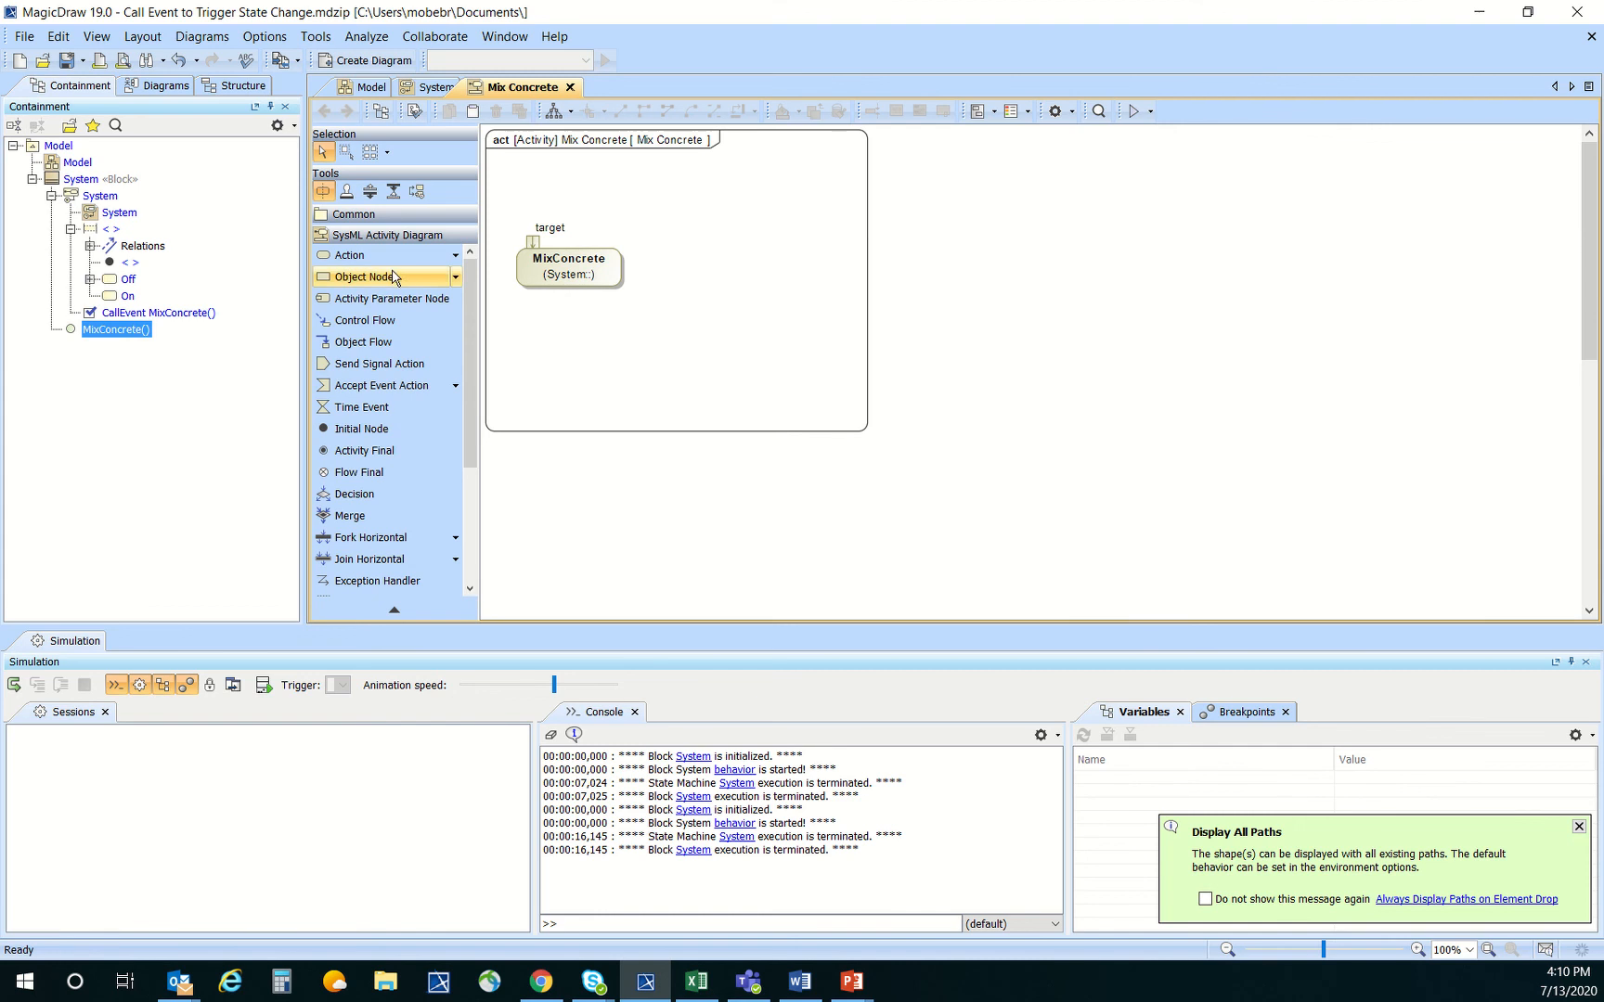
Add an initial node above the MixConcrete action and connect it to the action with a control flow
click(361, 429)
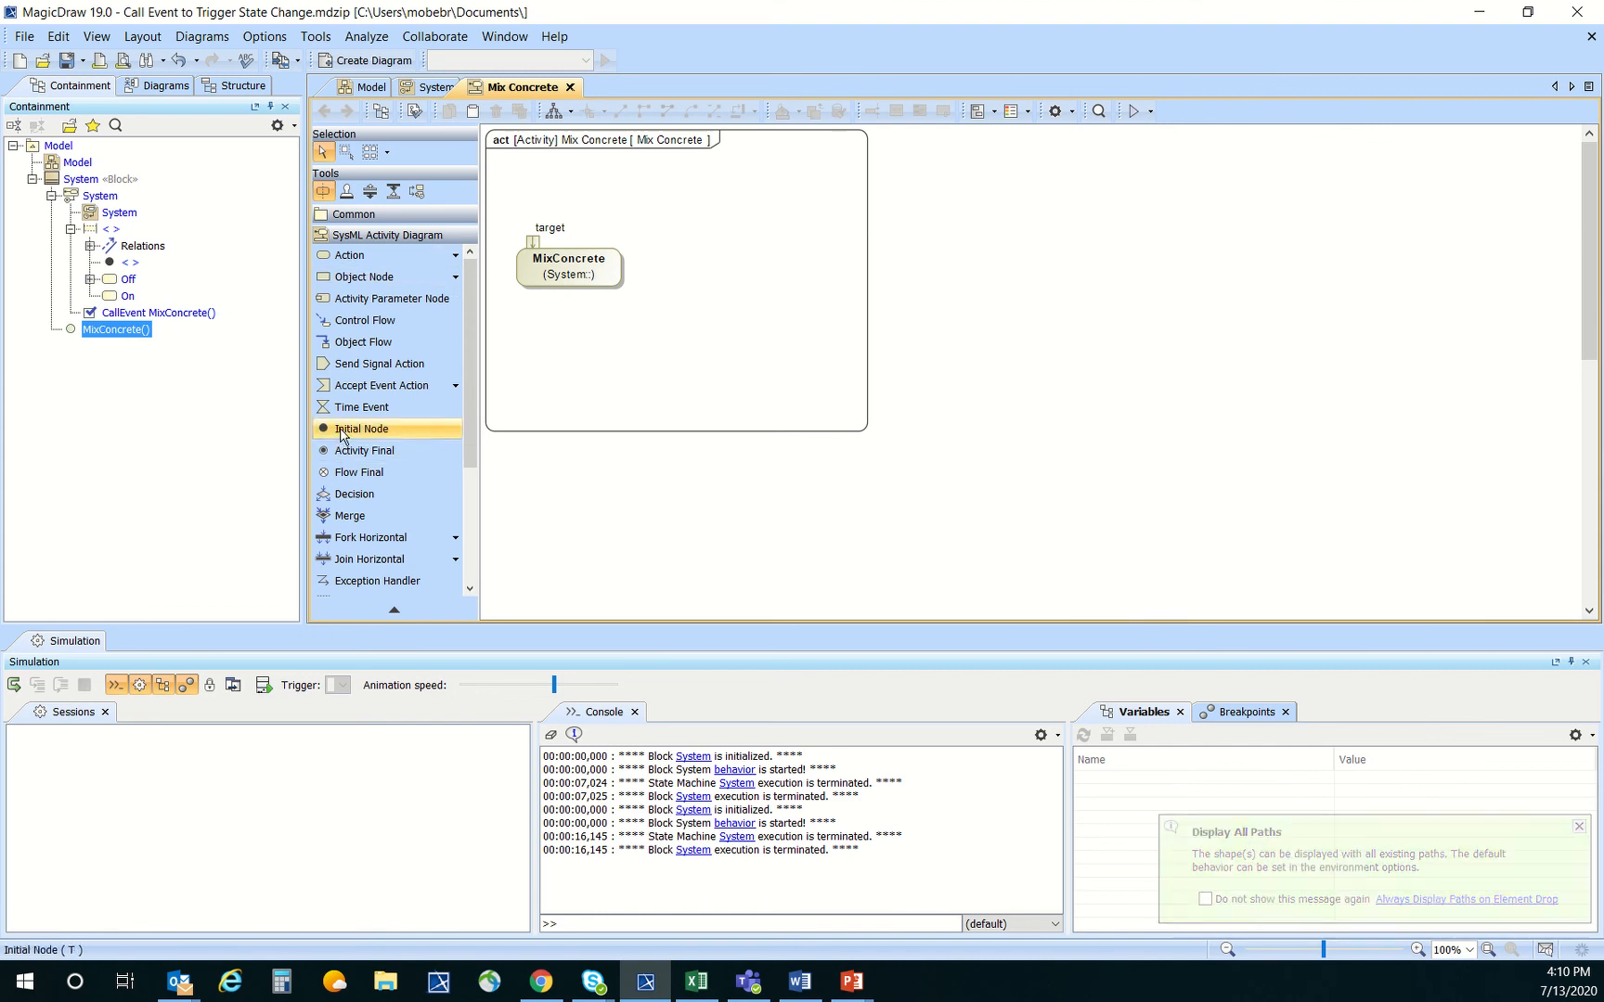
click(568, 199)
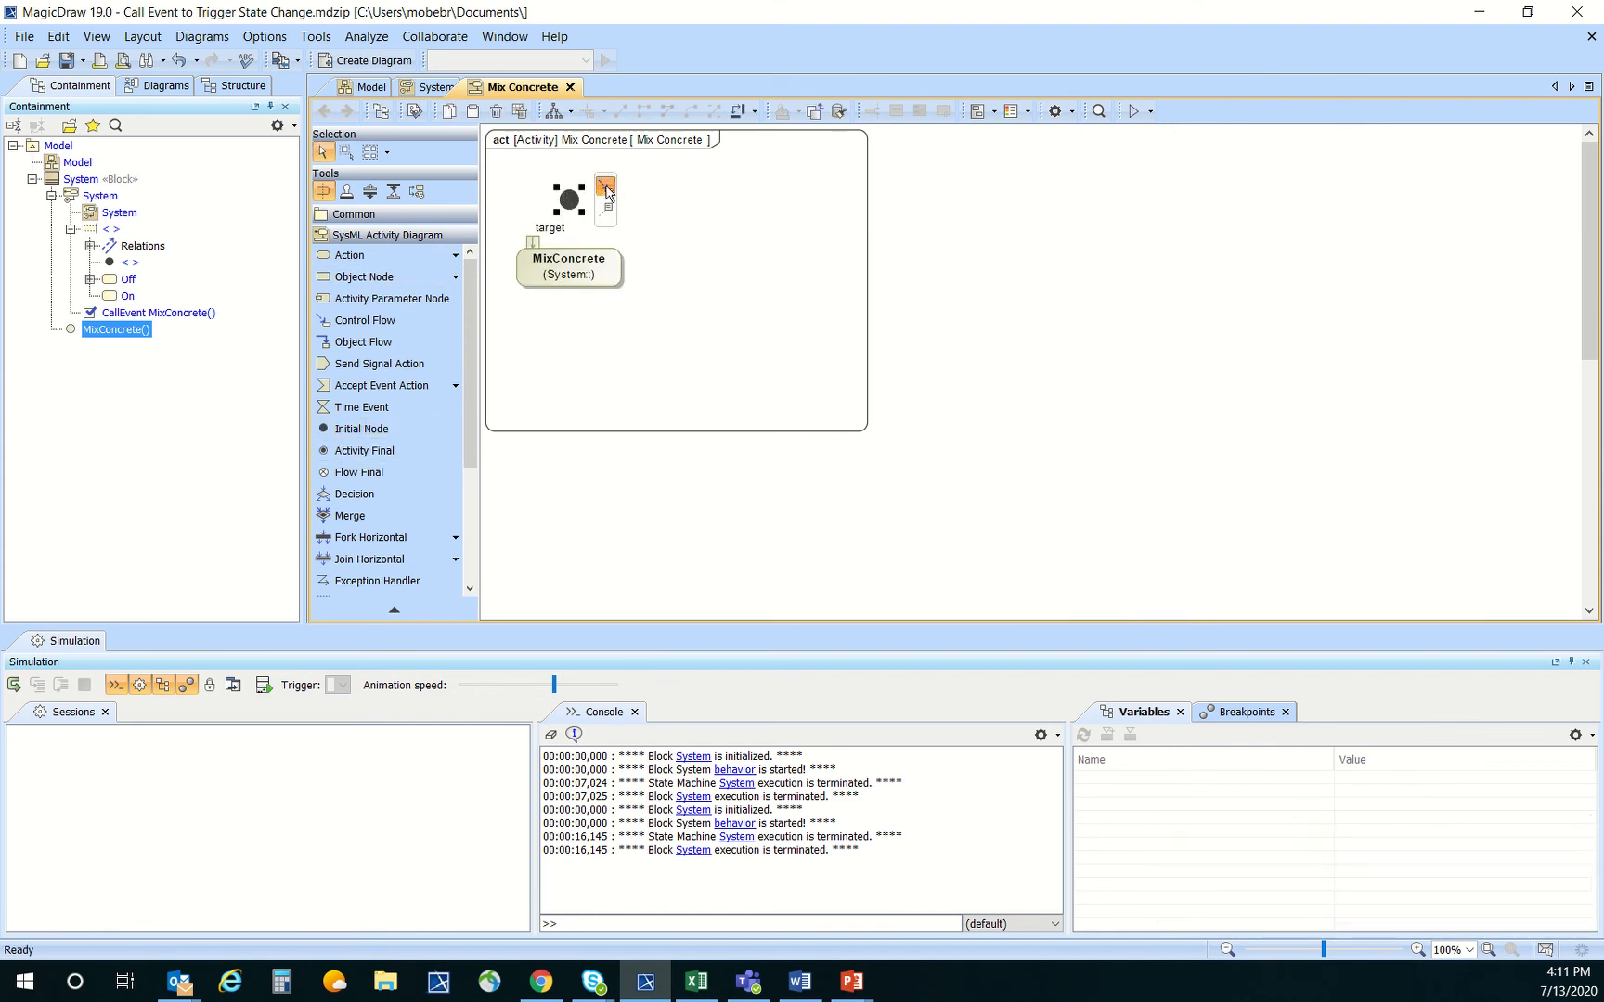
drag(605, 191, 578, 267)
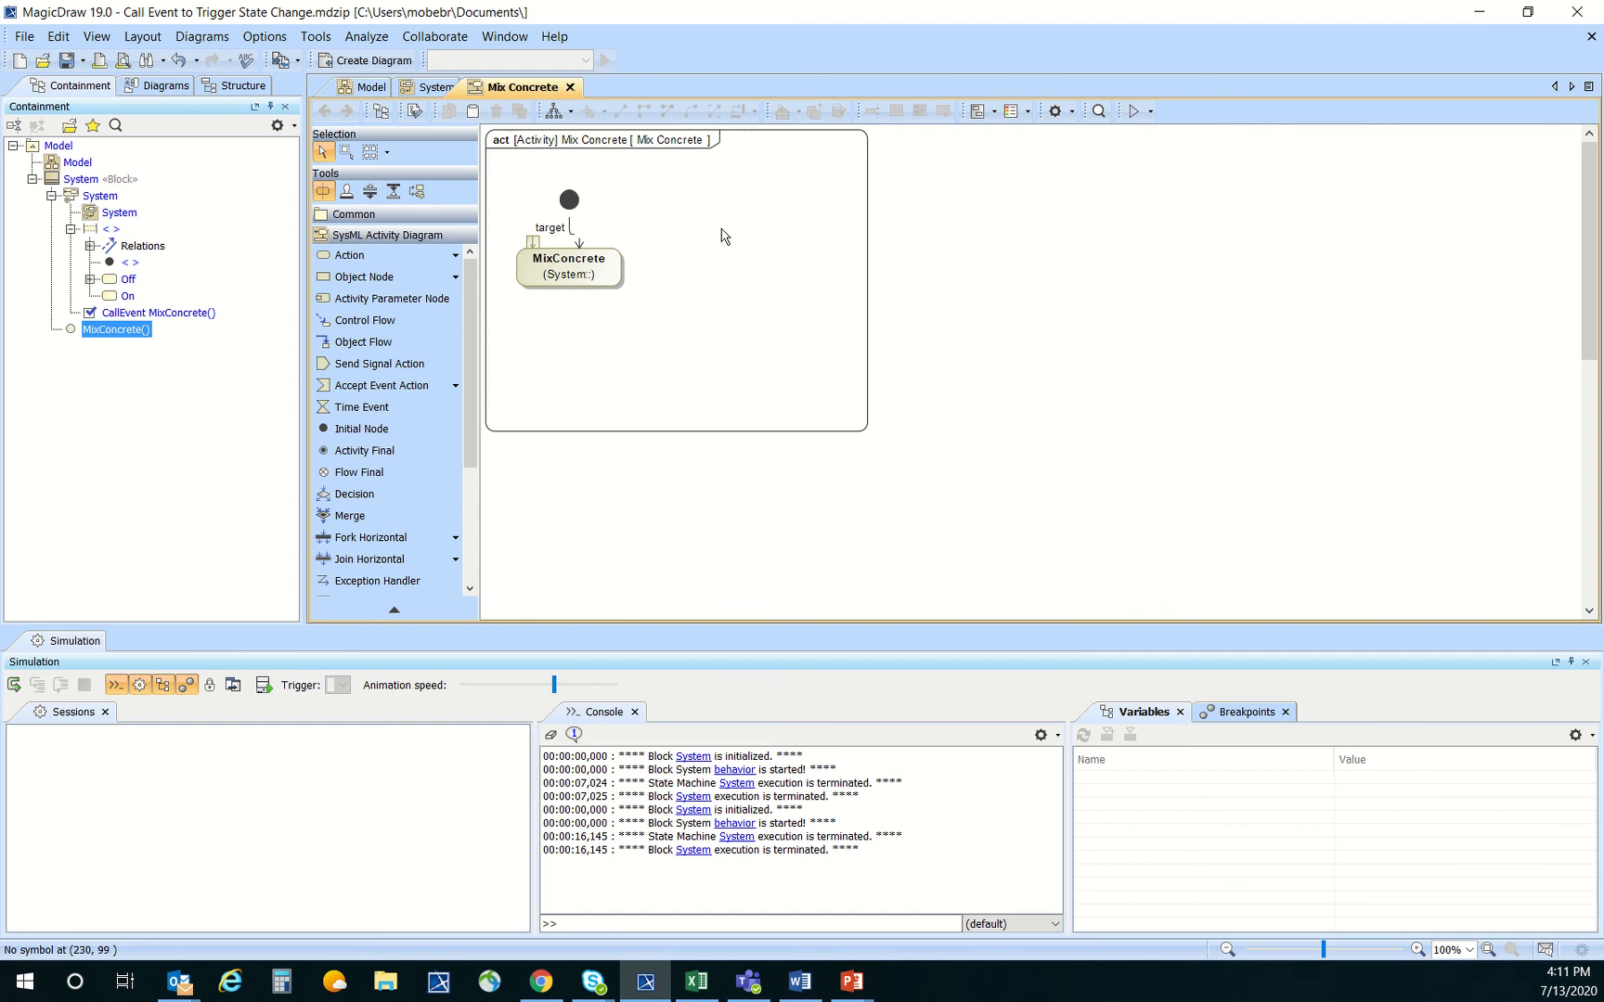
Add an activity final node below the MixConcrete action and connect the action to it with a control flow
click(364, 450)
click(595, 336)
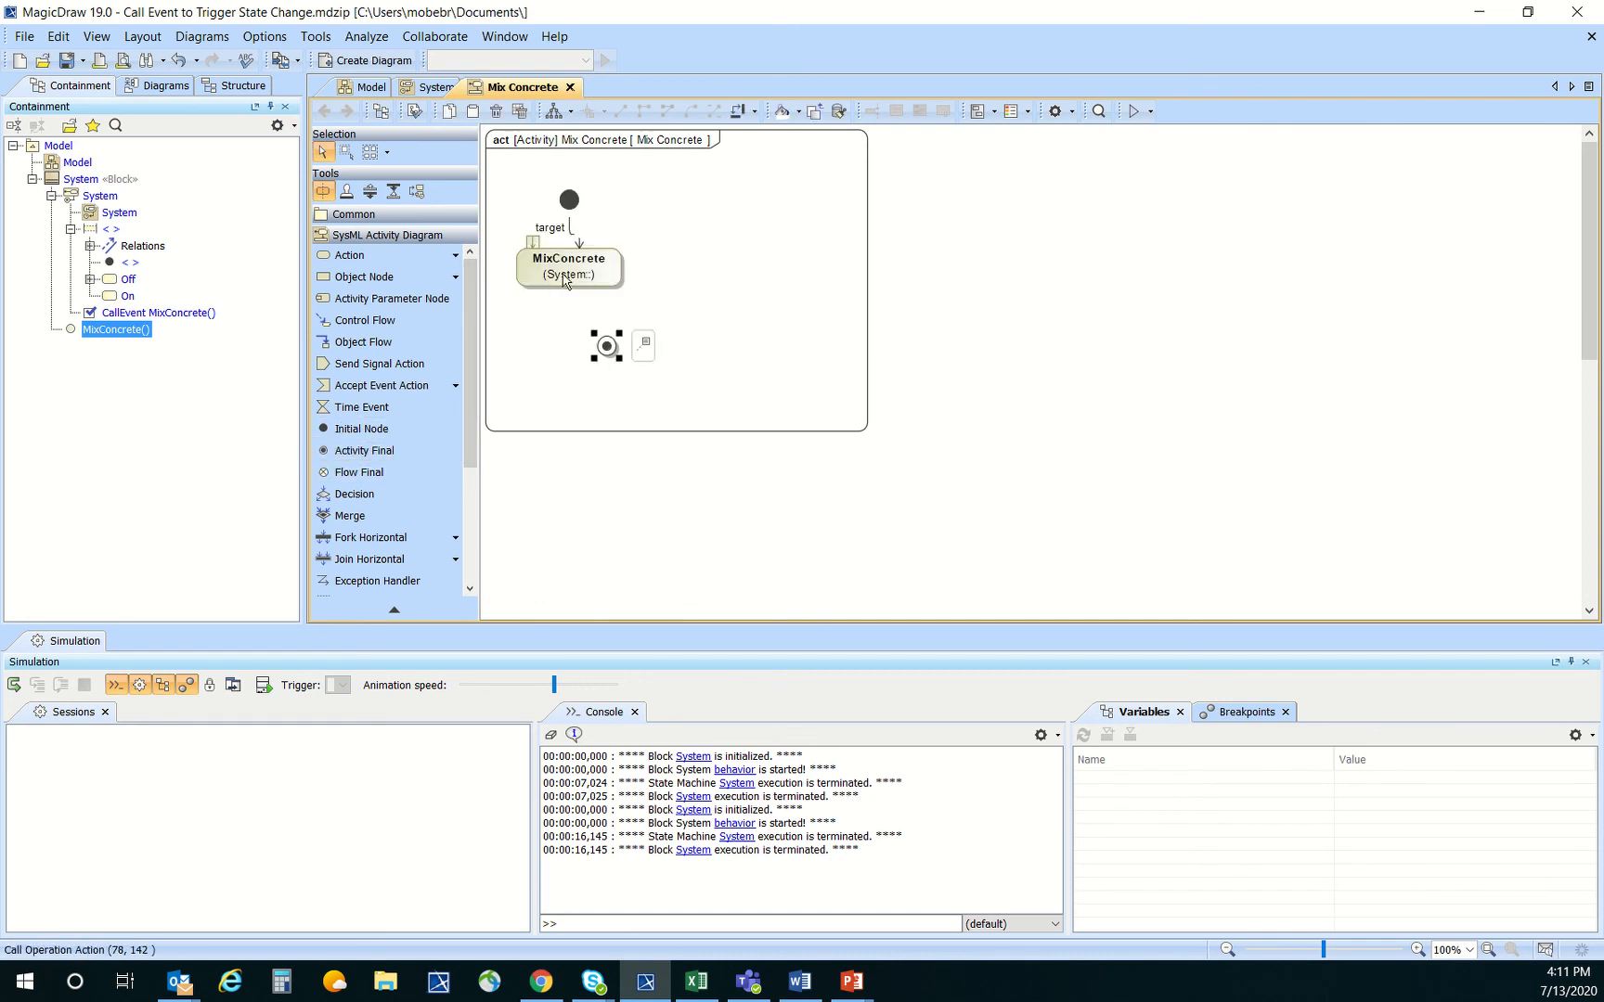
click(607, 346)
click(679, 310)
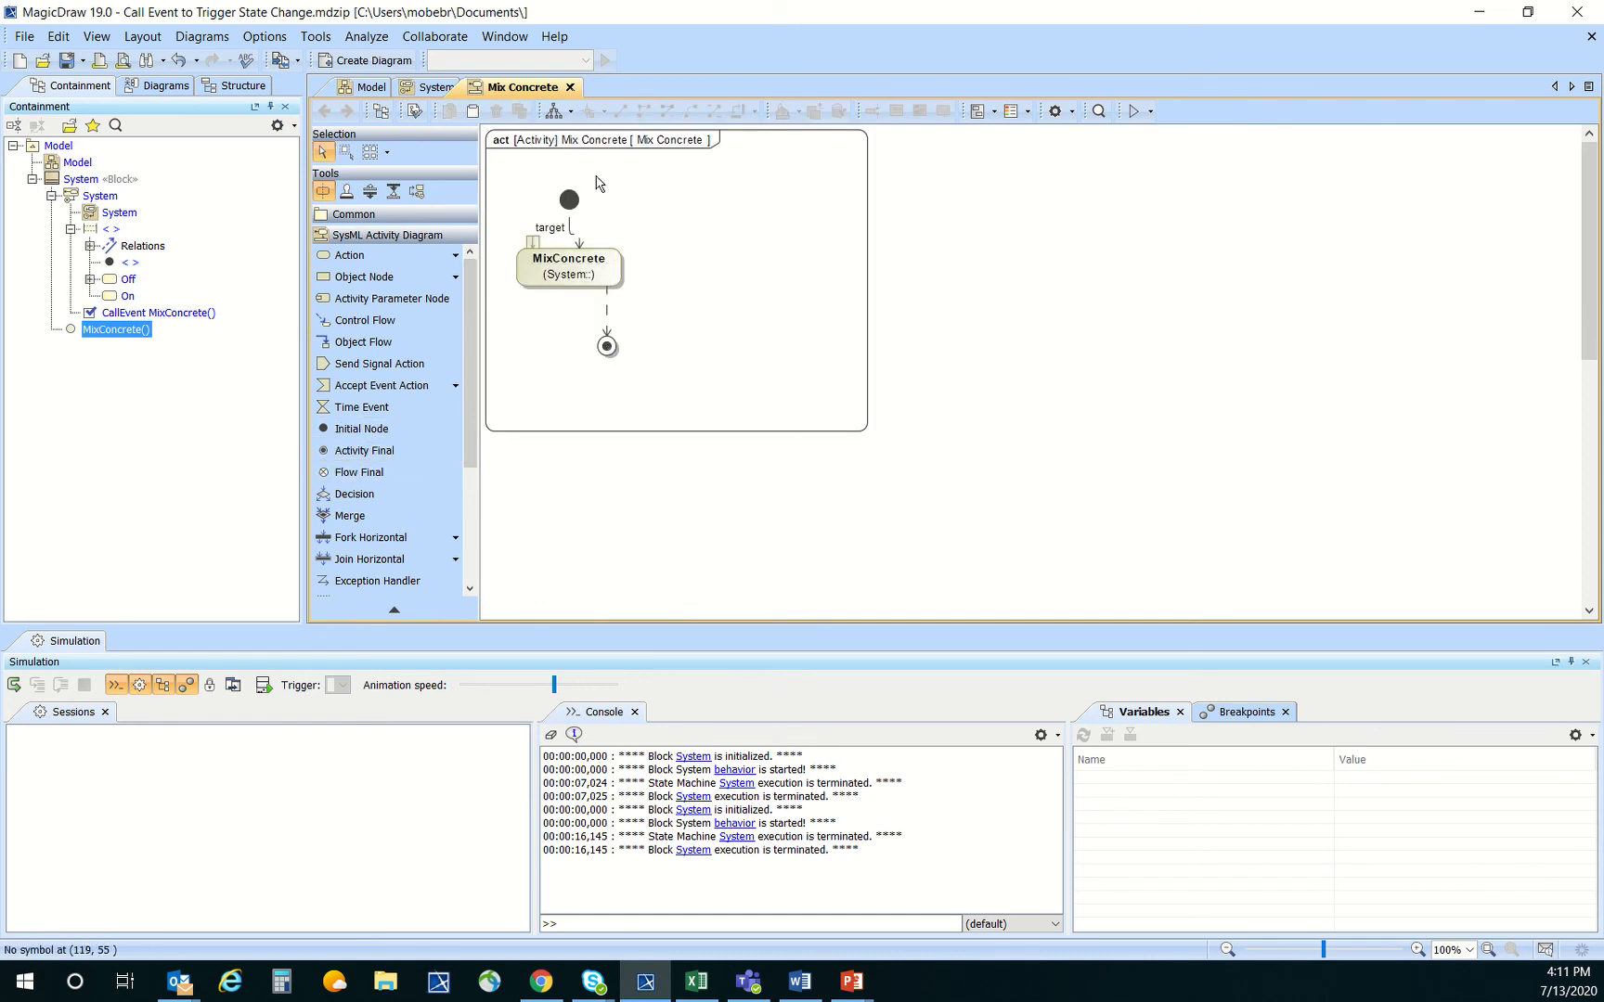
Locate the Mix Concrete diagram in the containment tree and embed it in the System state machine diagram beside the Off and On states
click(431, 87)
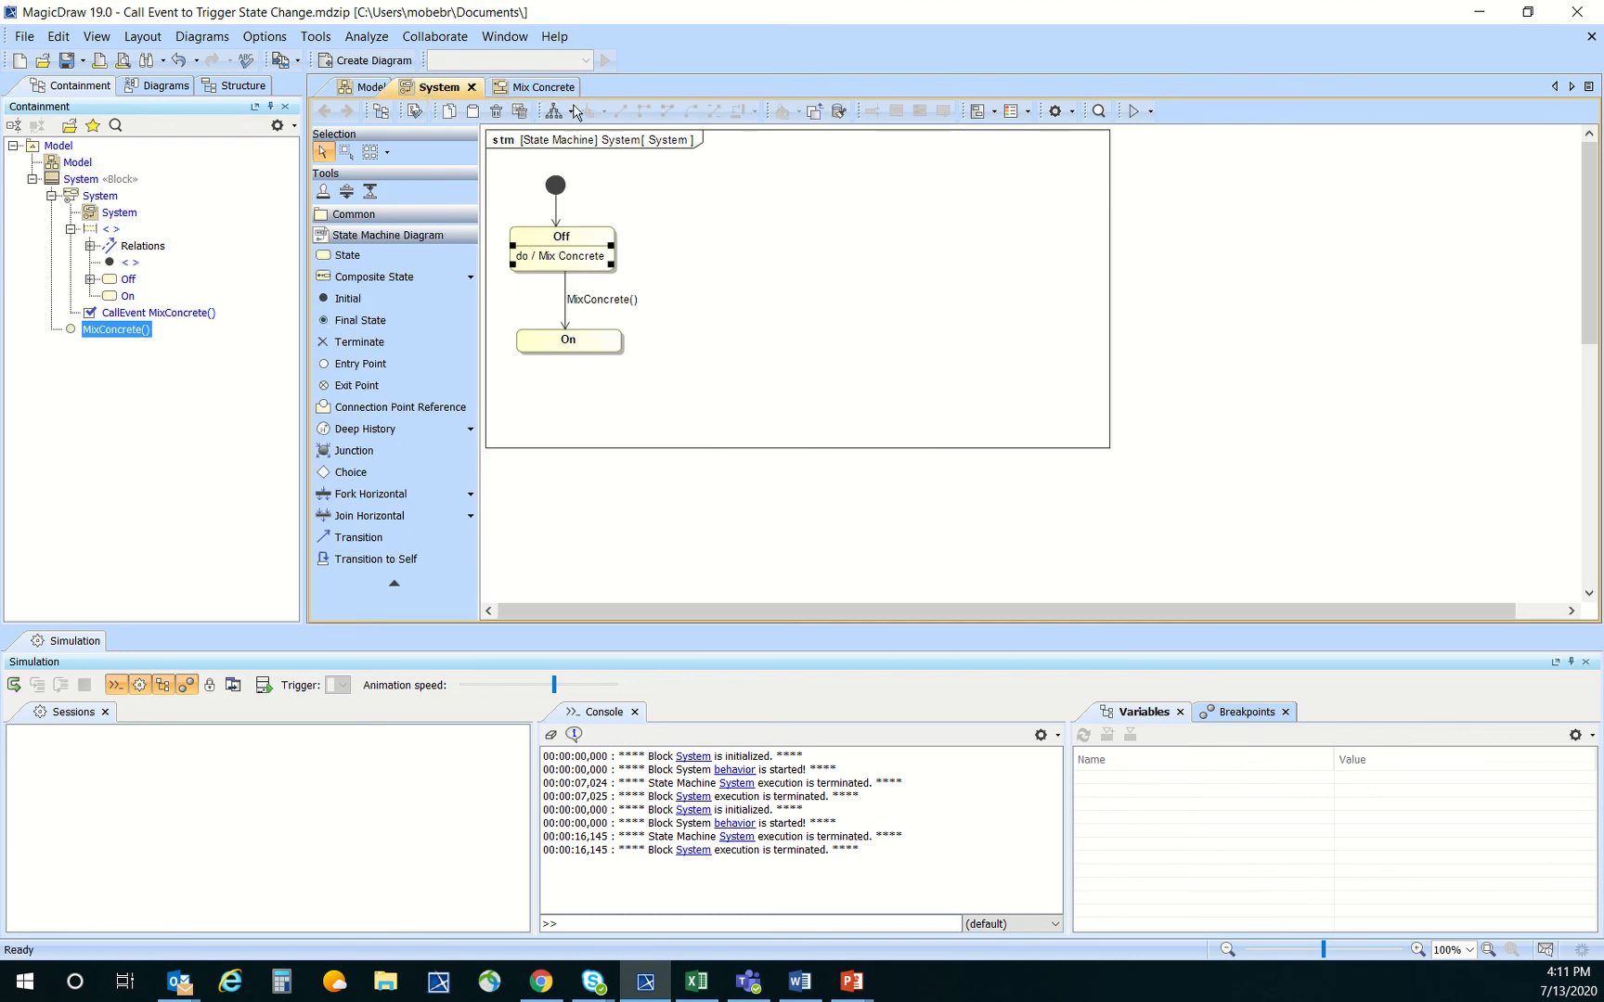
click(523, 87)
right_click(759, 191)
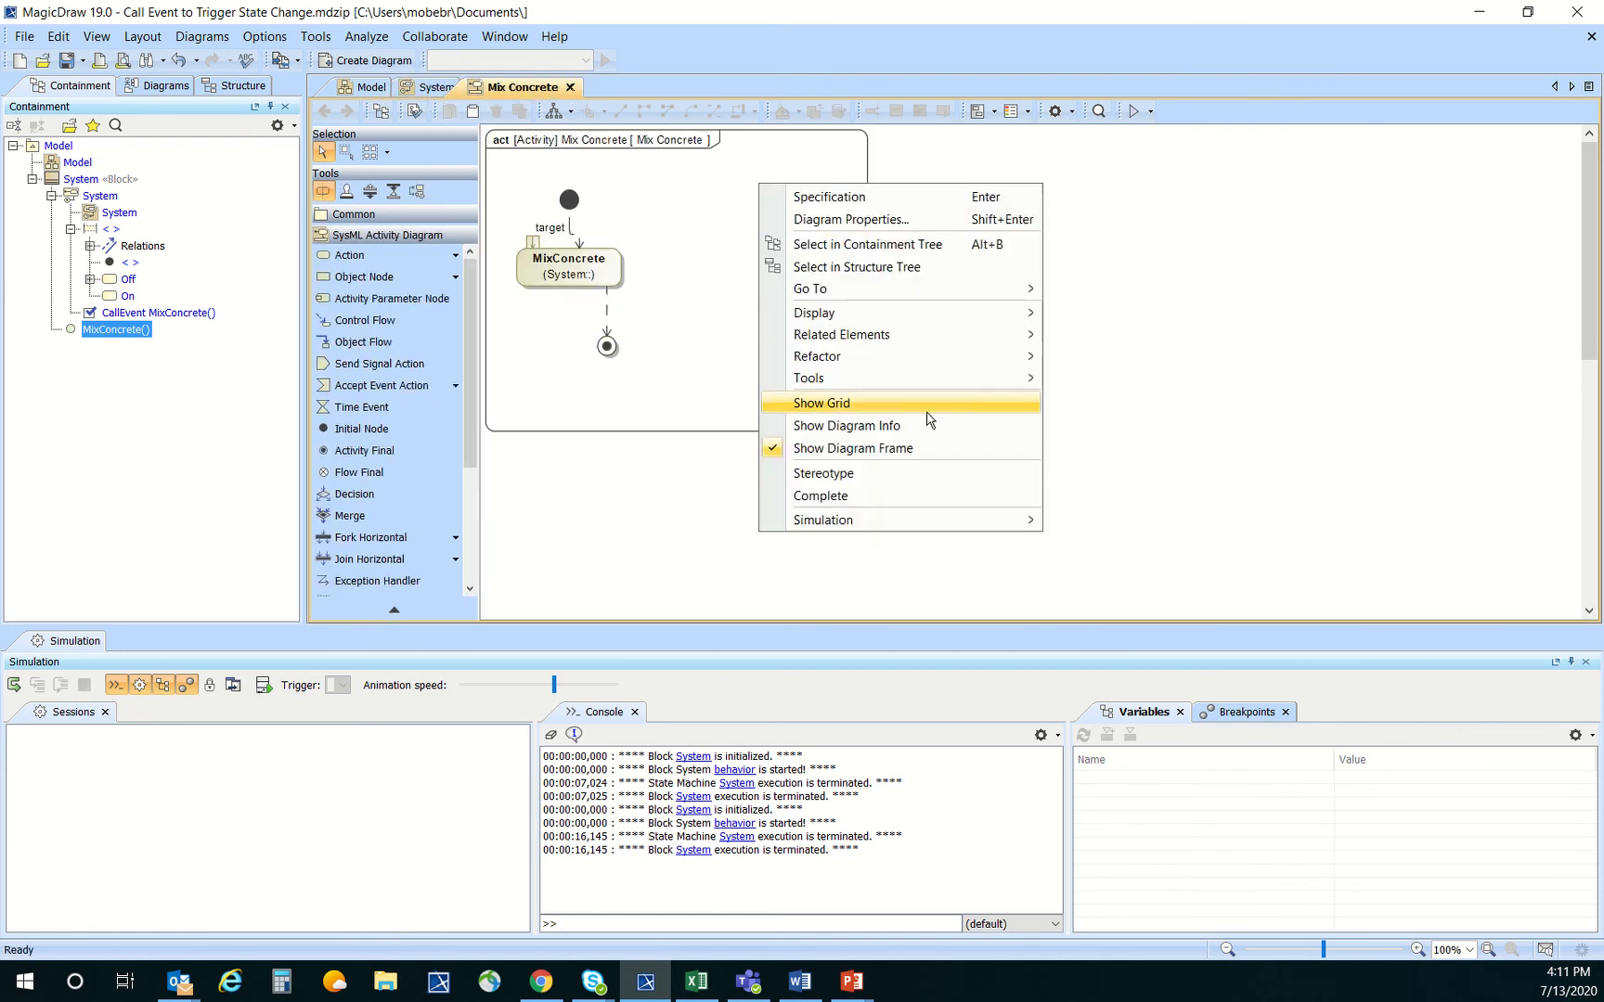
mouse_move(927, 322)
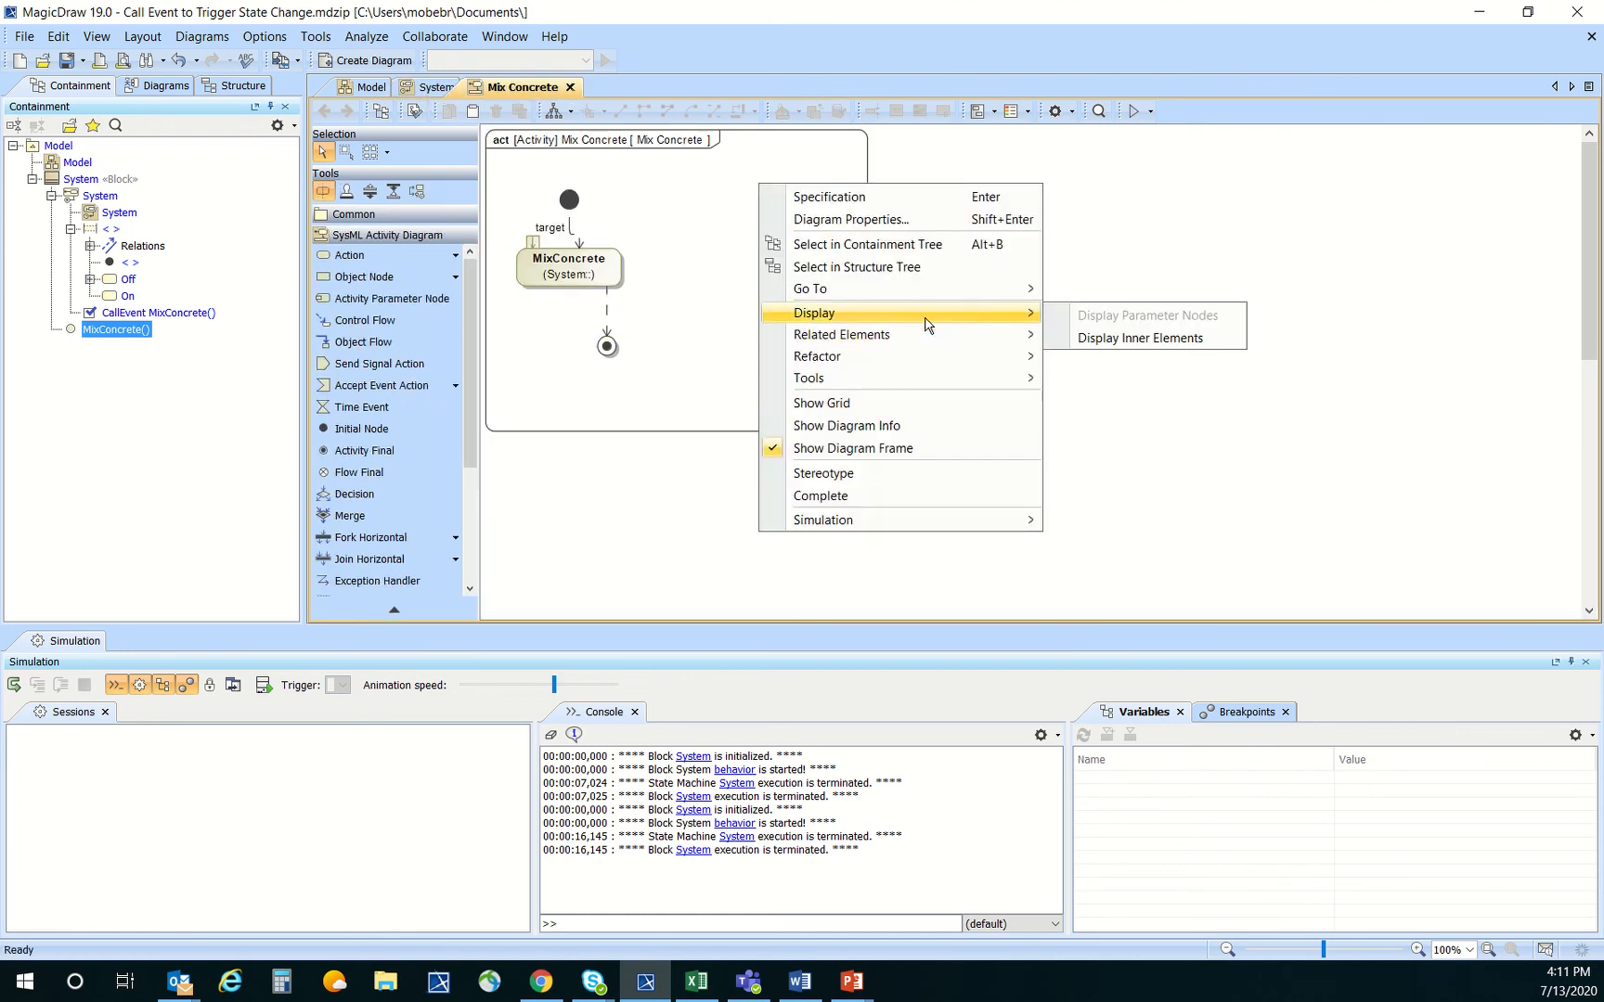
click(924, 244)
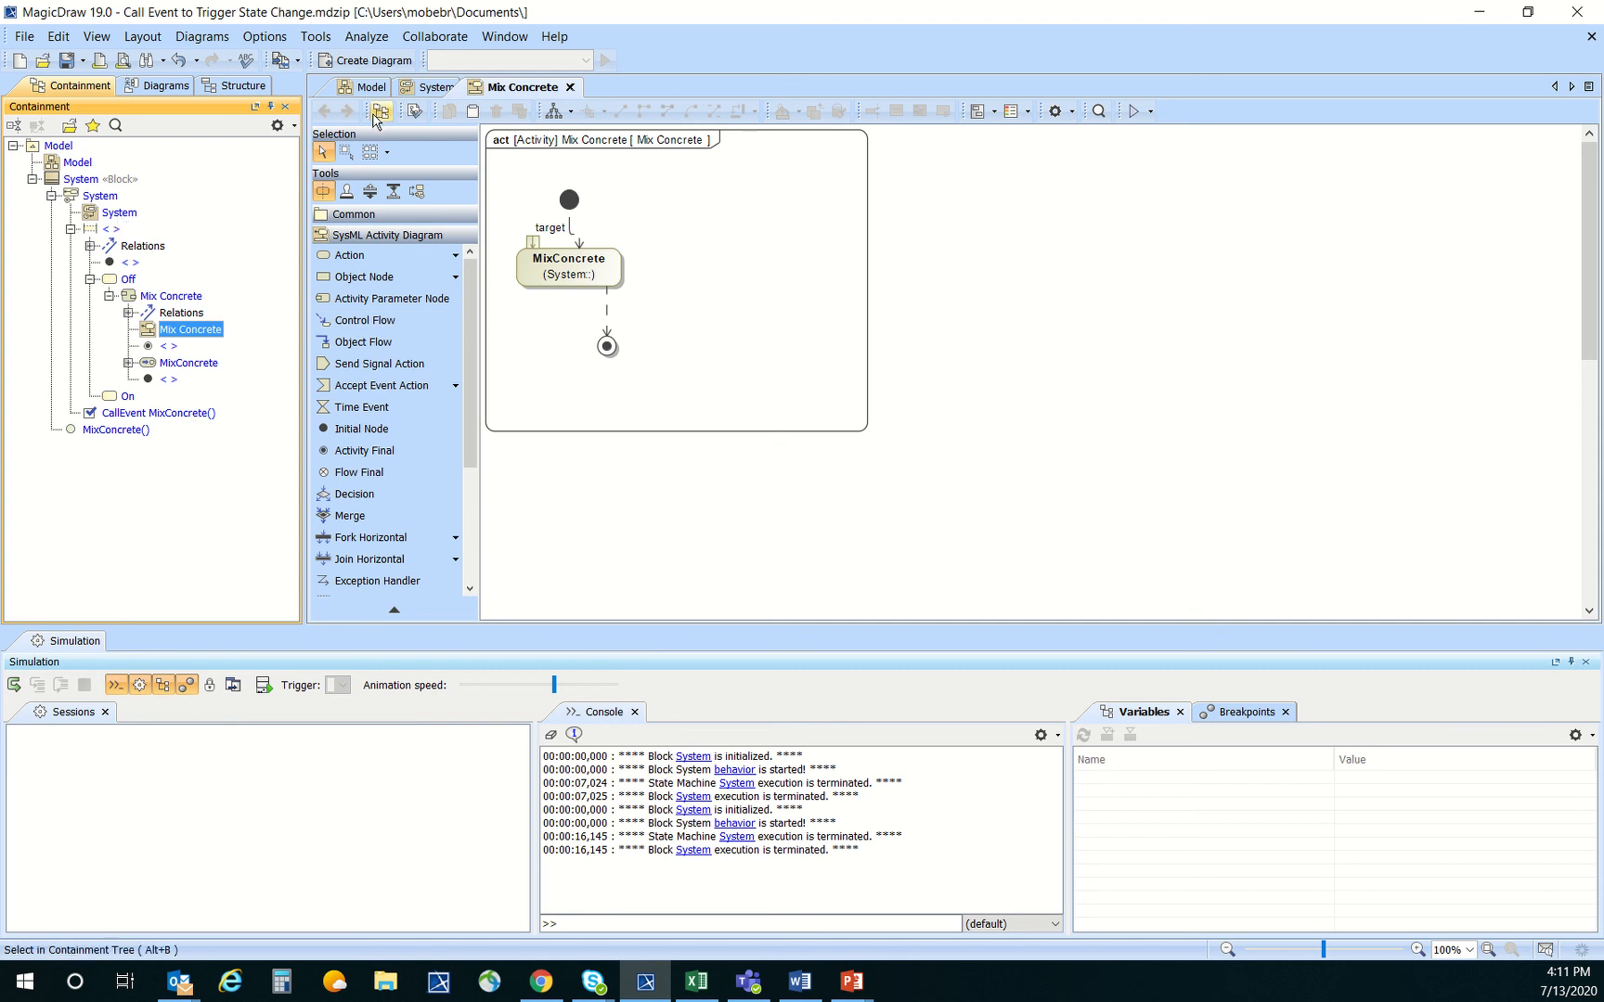
click(431, 88)
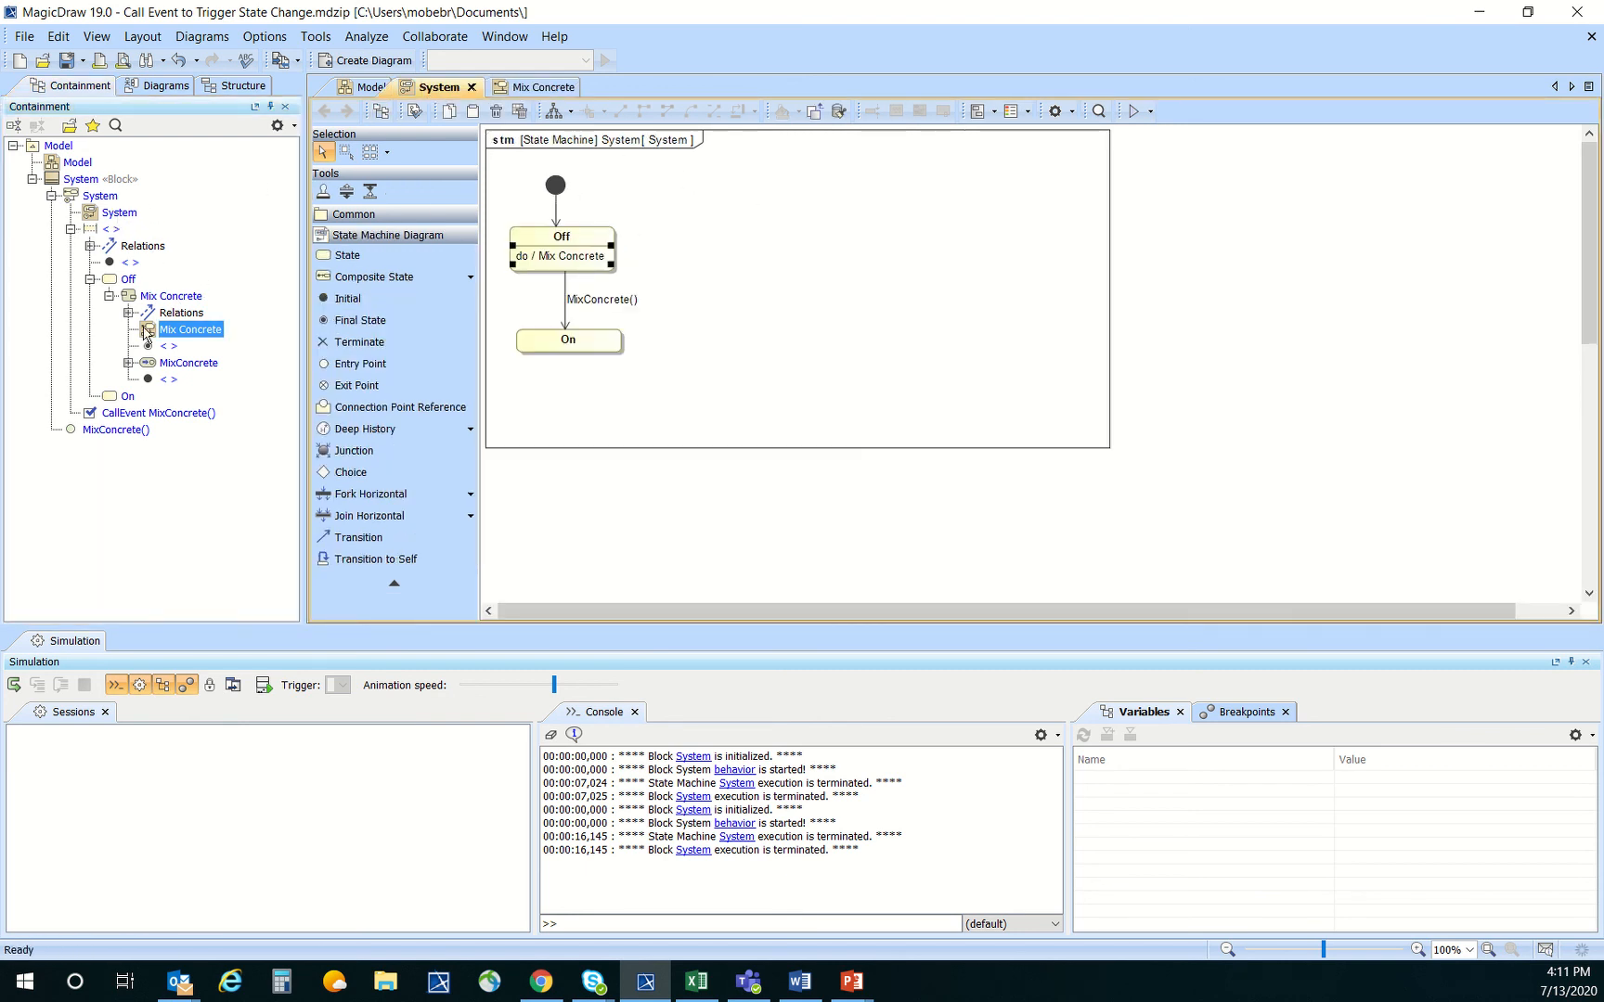
drag(146, 331, 823, 198)
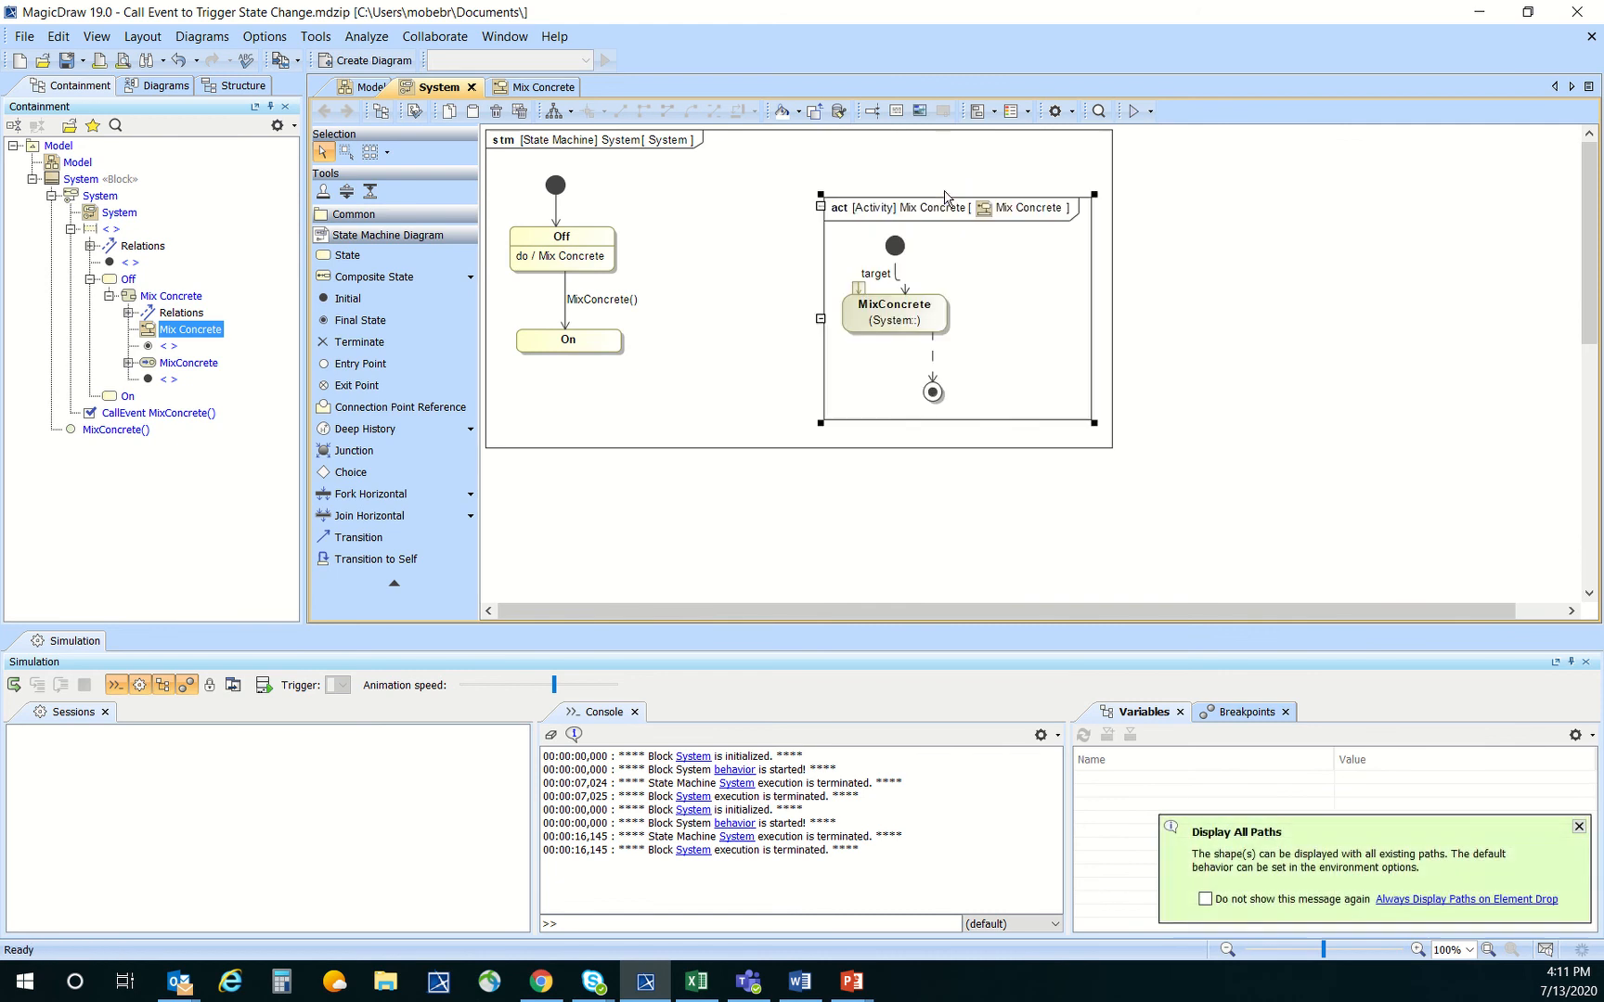
drag(986, 245, 942, 231)
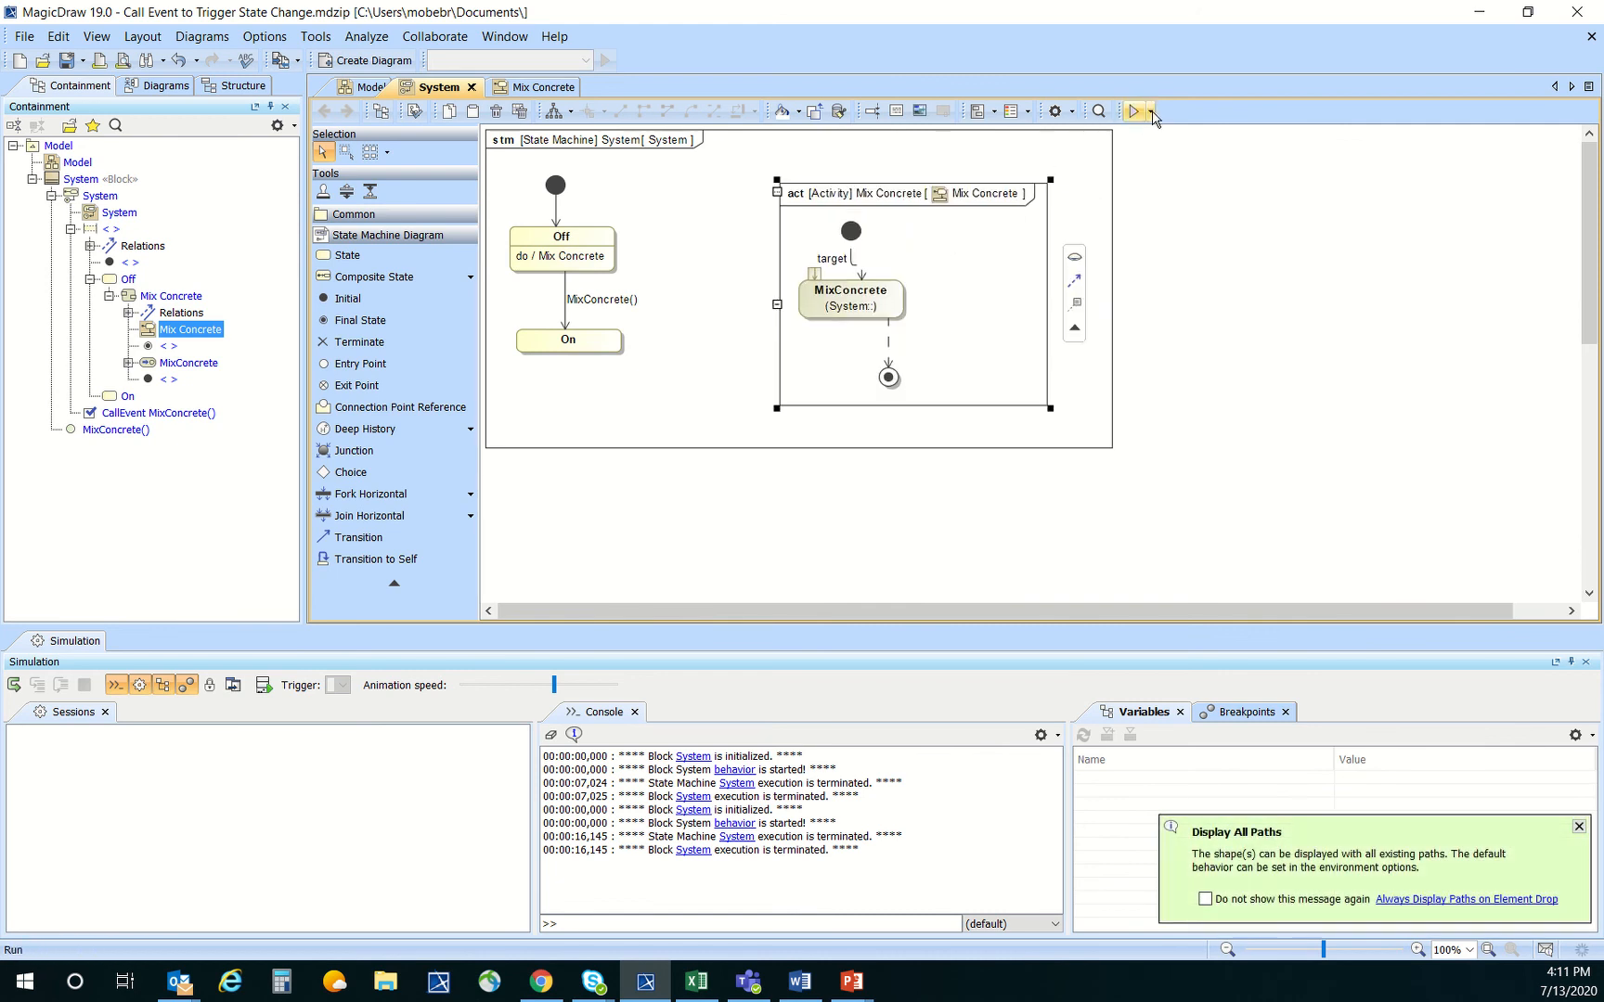
Run the System state machine with context and start the simulation
click(1151, 113)
click(1160, 158)
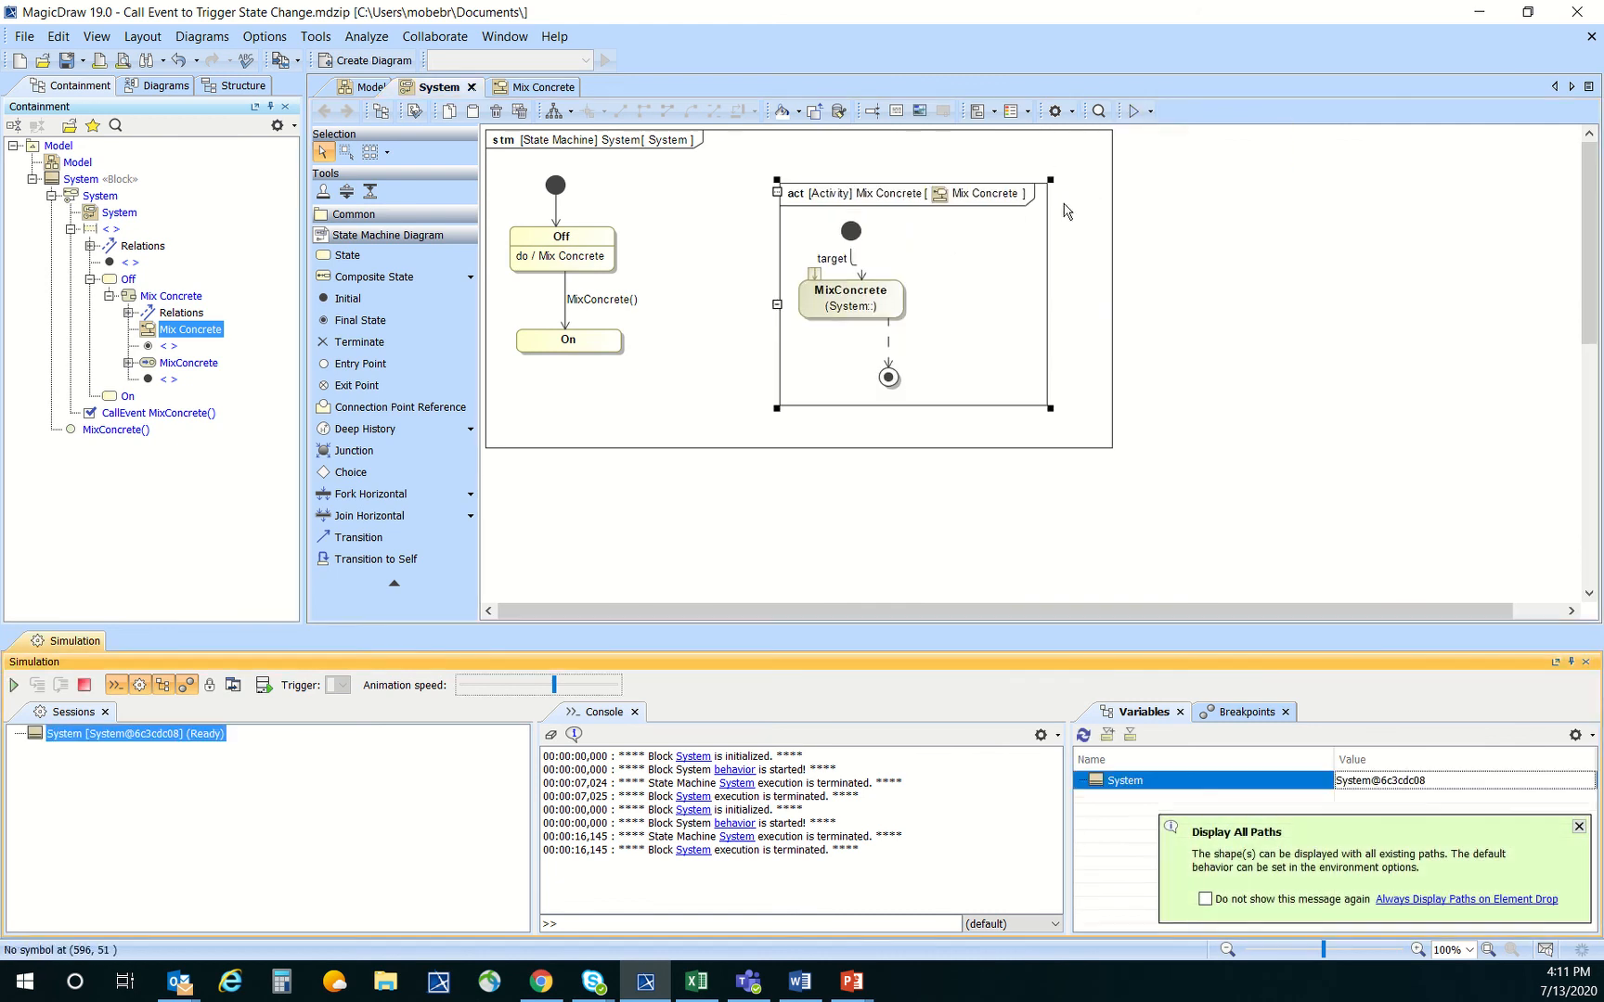
click(14, 687)
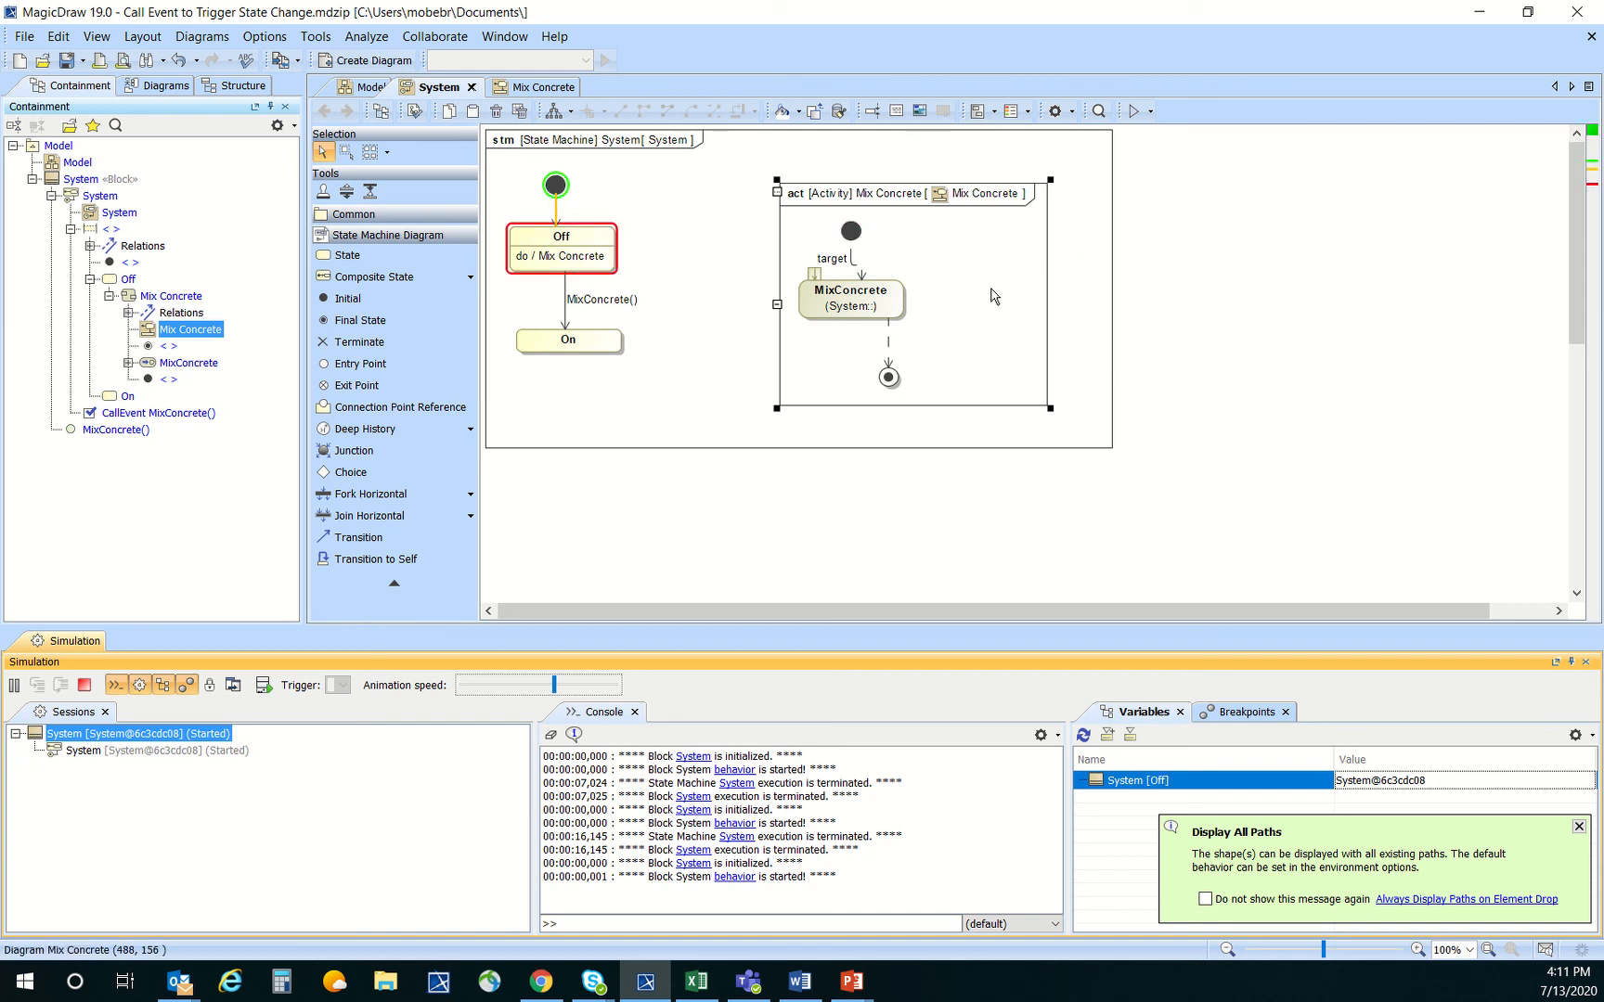
Delete the initial and activity final nodes from the Mix Concrete activity diagram and move the MixConcrete action down
double_click(994, 295)
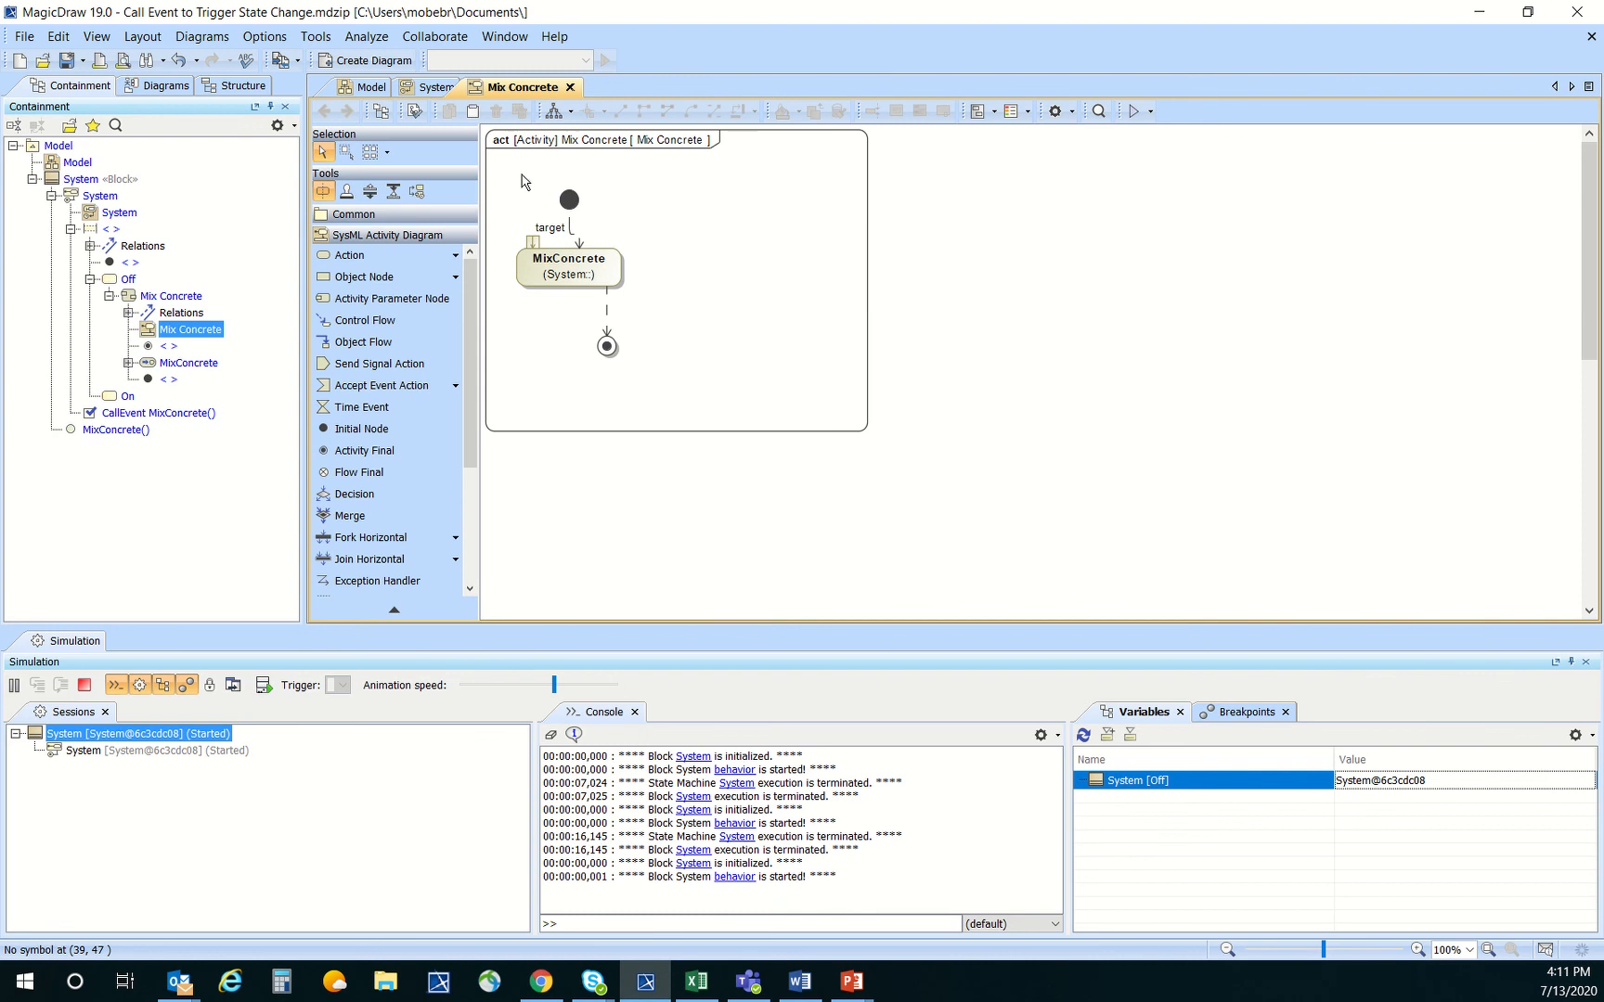
click(569, 200)
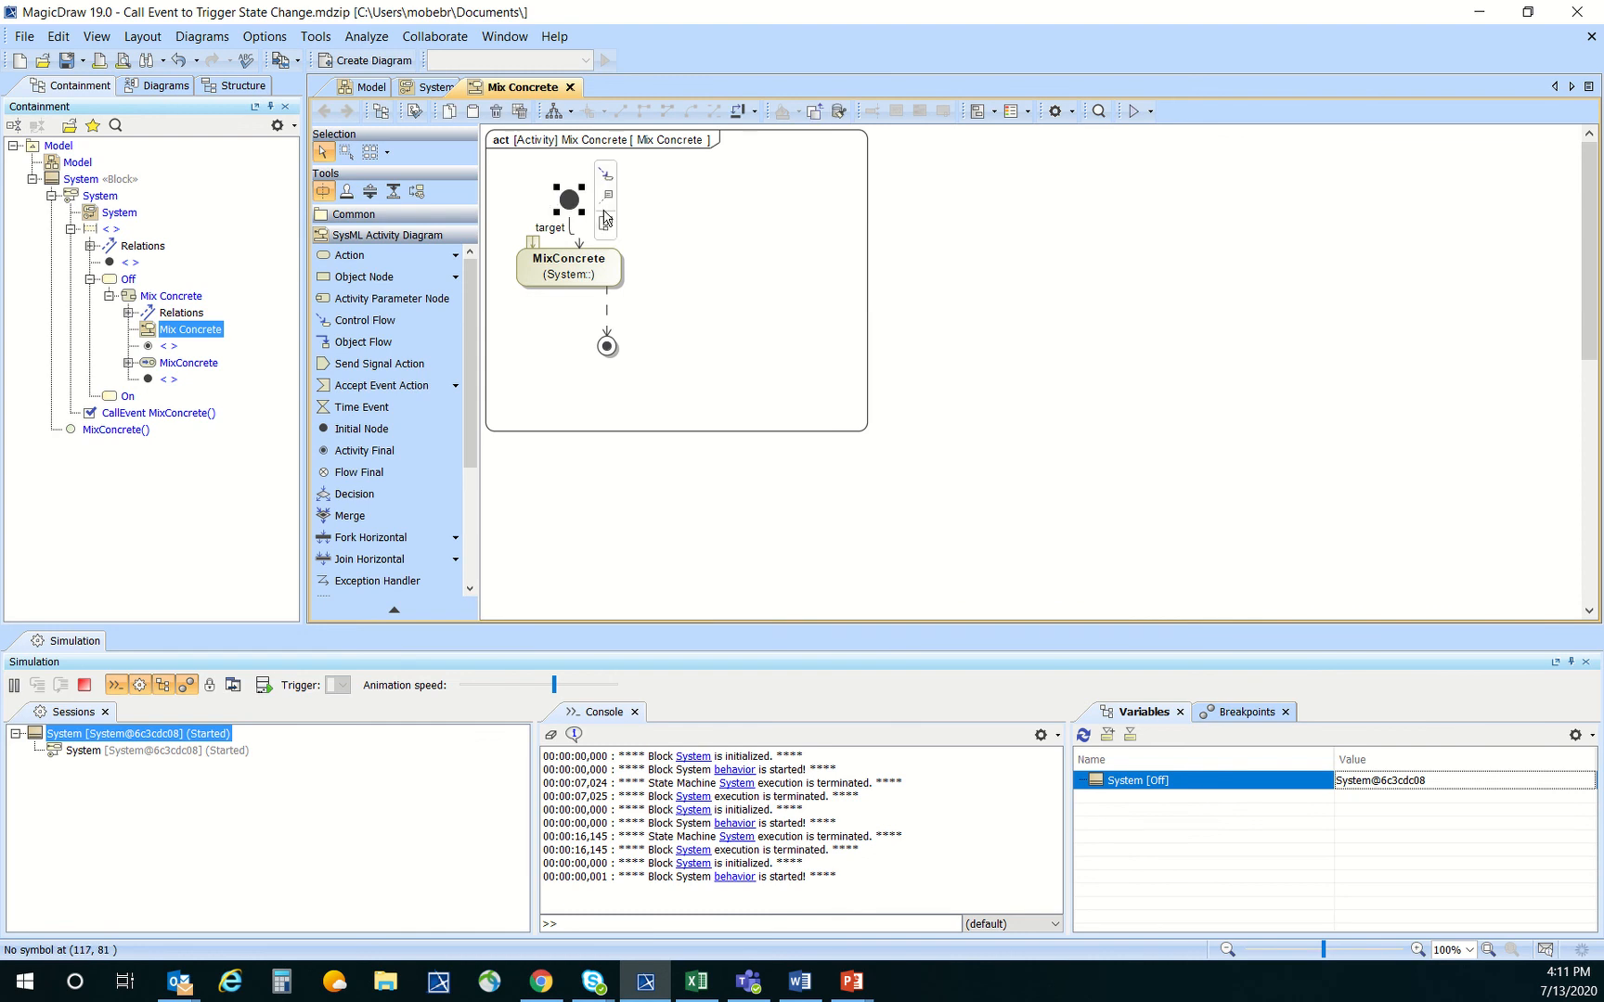
key(Delete)
click(603, 346)
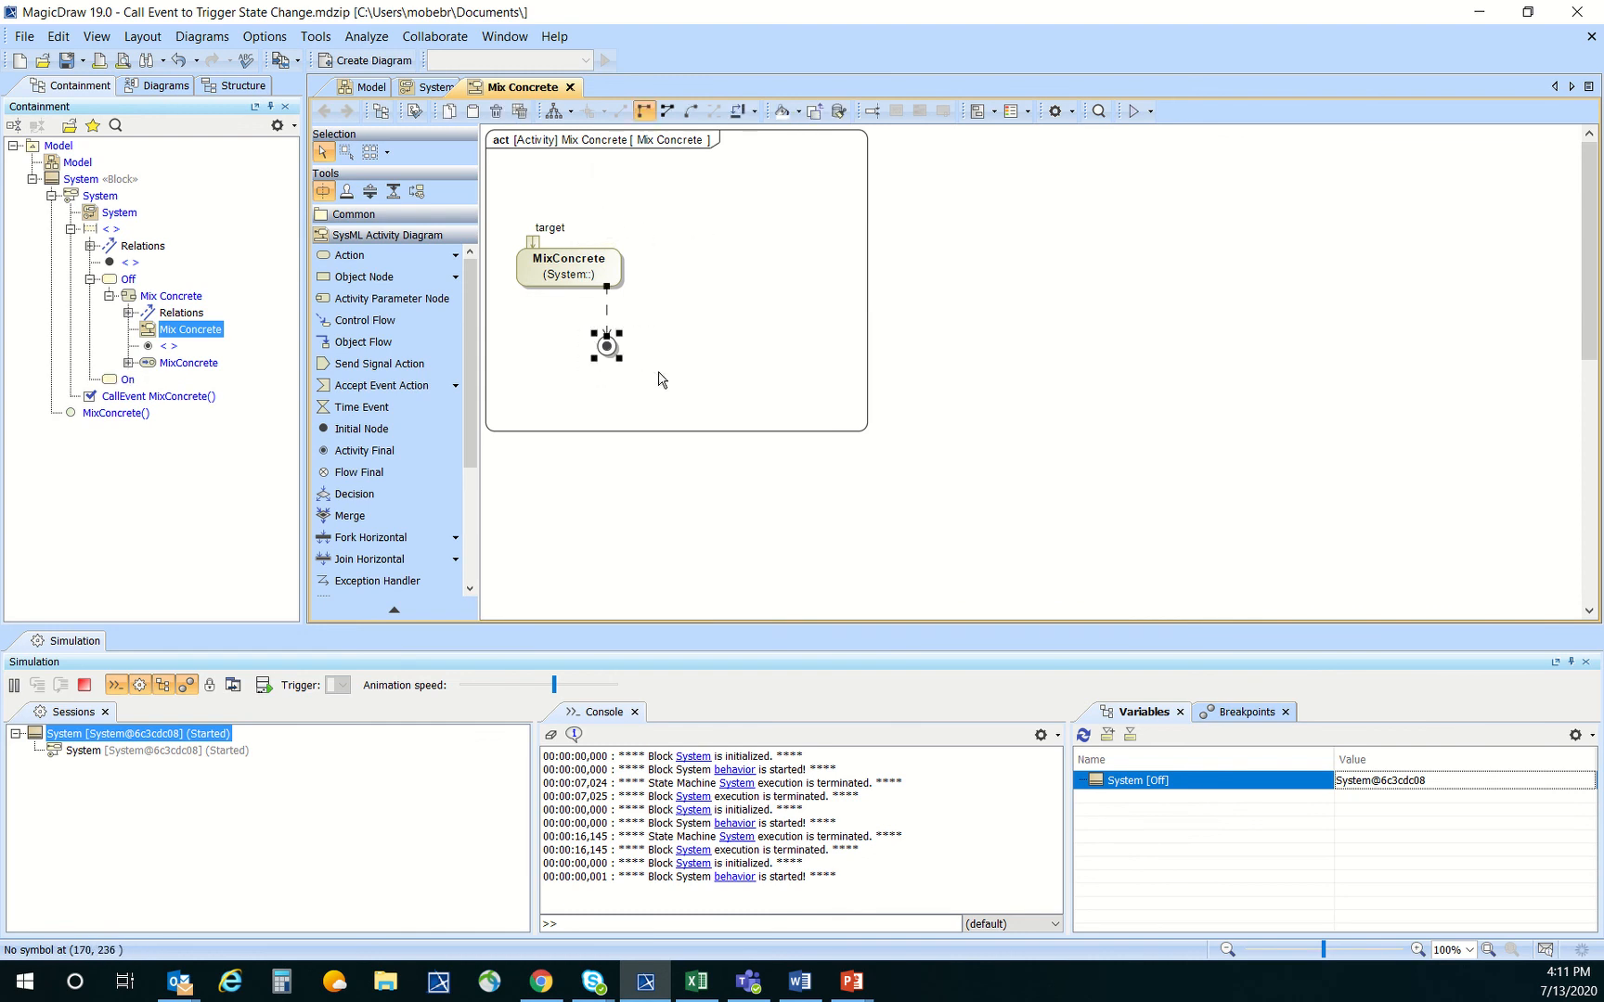
key(Delete)
drag(599, 279, 599, 323)
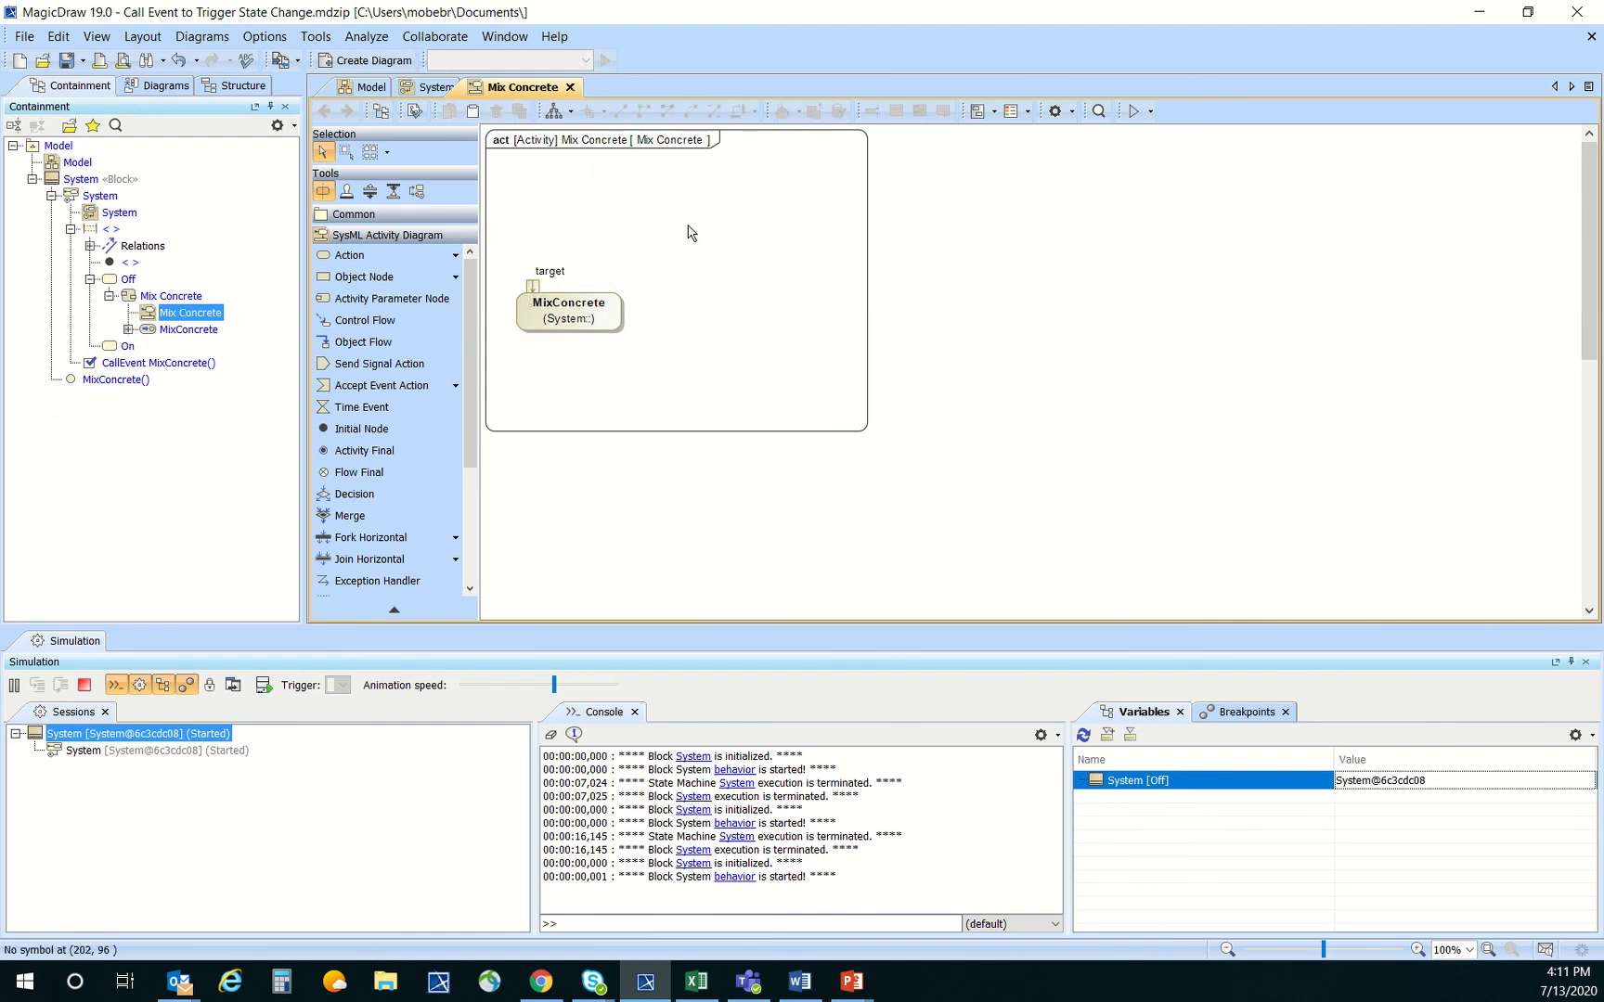
Add a Read Self Action above the MixConcrete action and connect its result pin to the target pin with an object flow
click(457, 258)
click(537, 348)
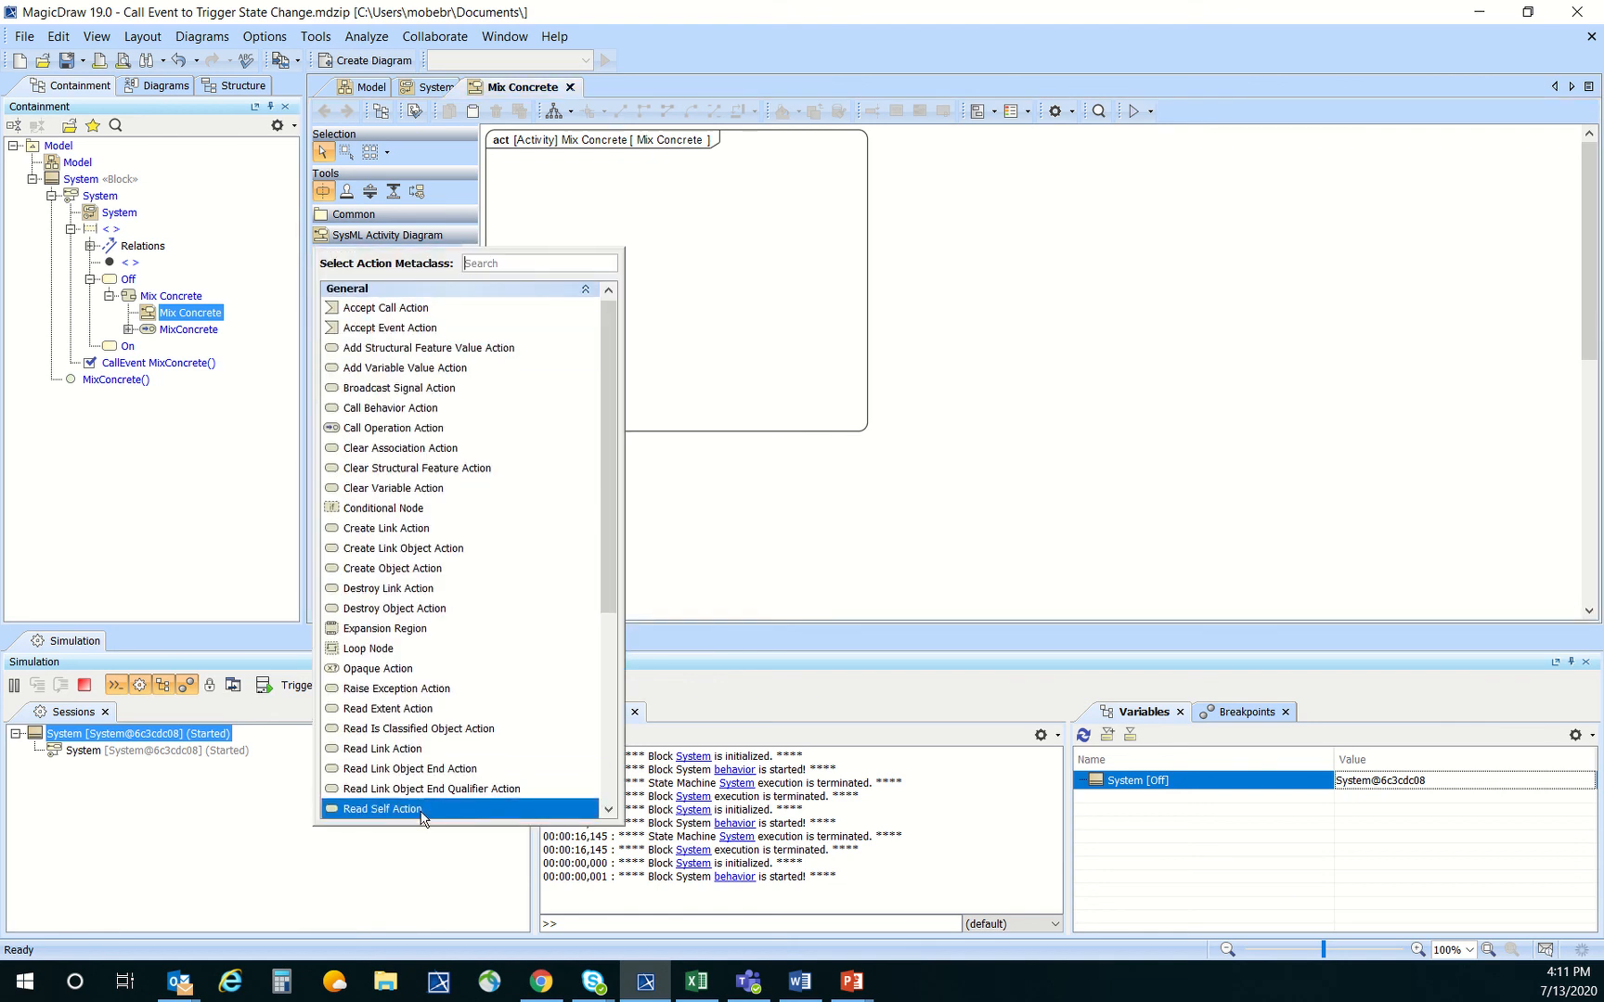
scroll(423, 809, down, 4)
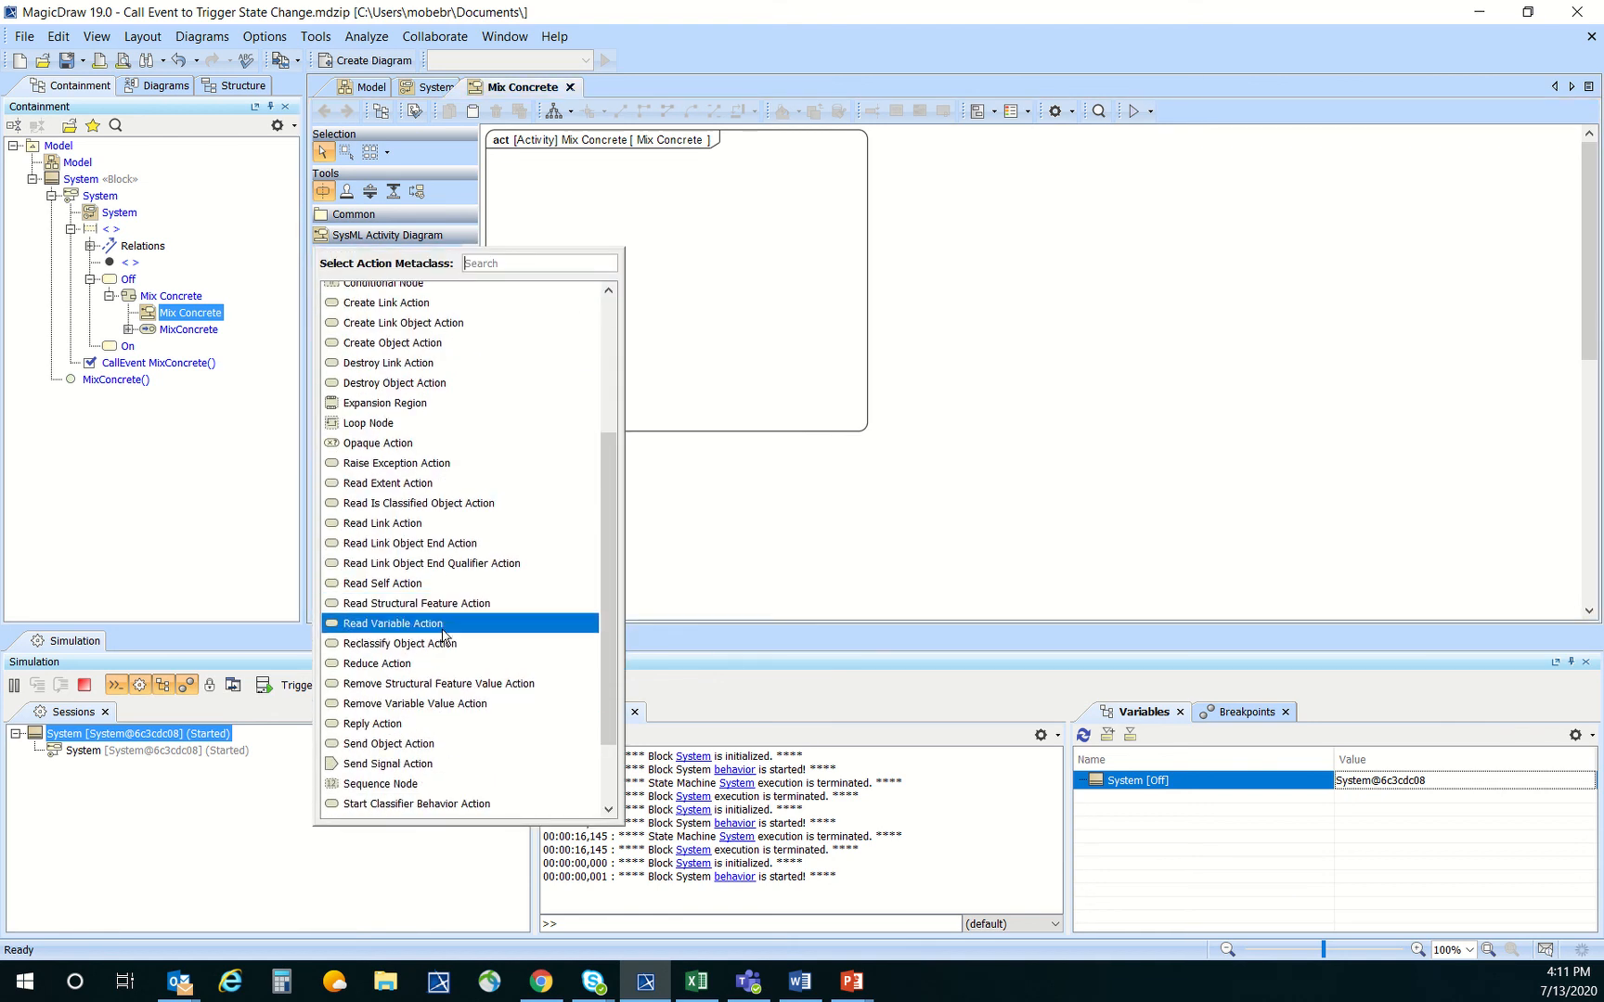
click(455, 583)
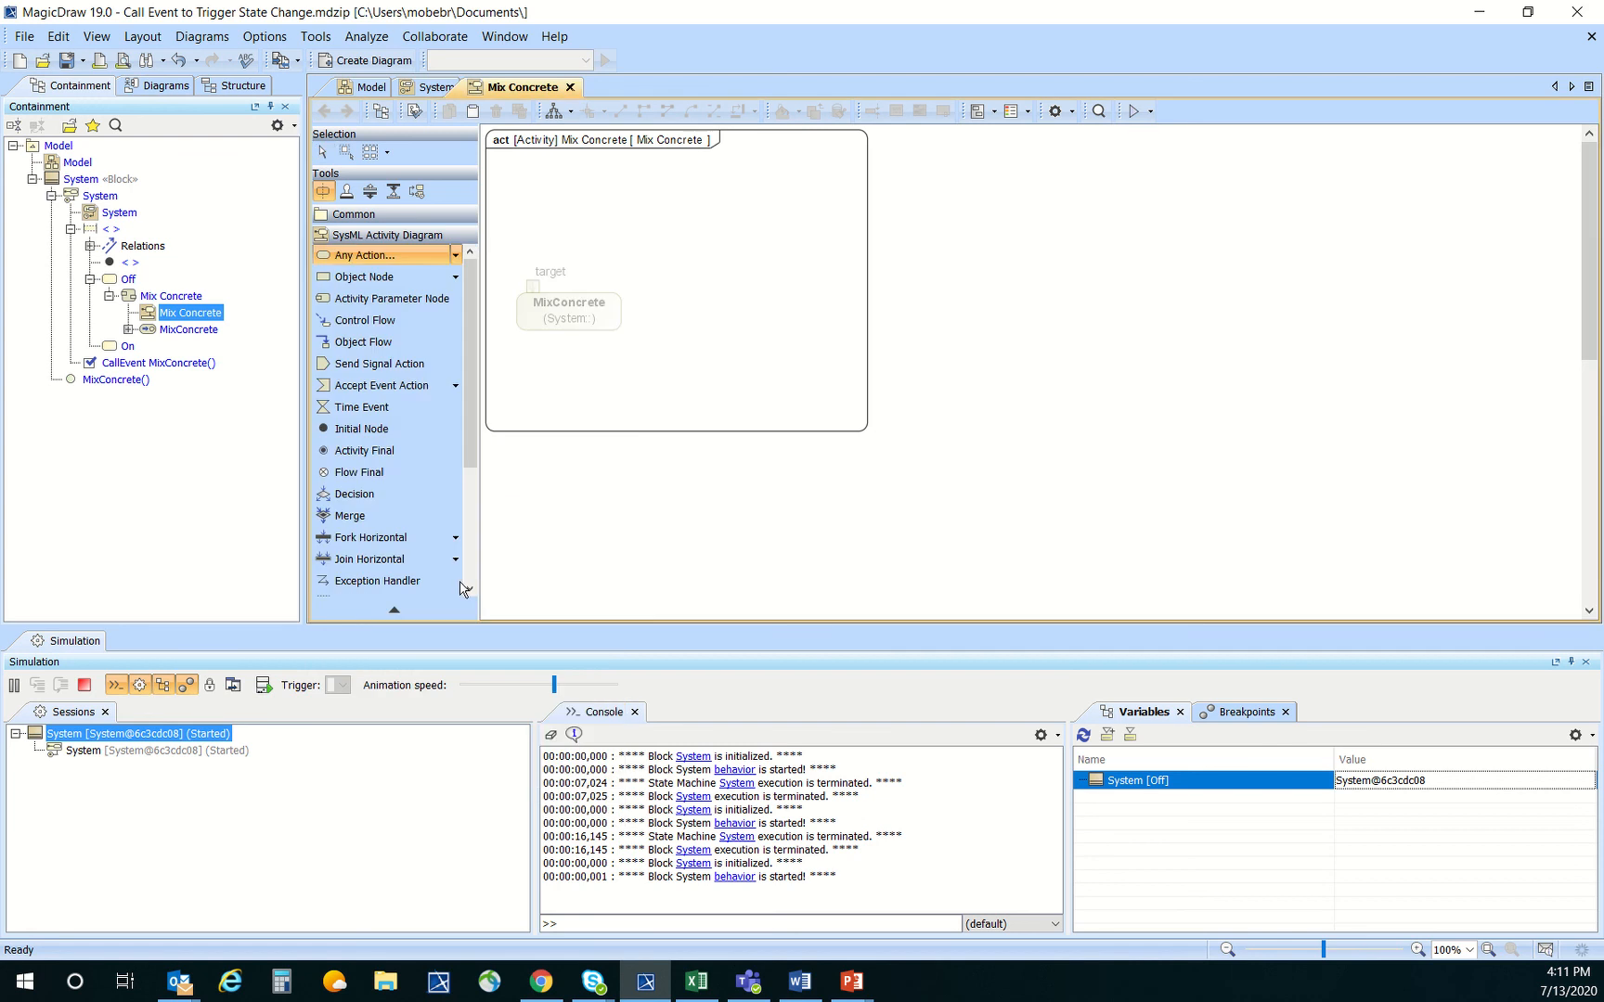
click(523, 180)
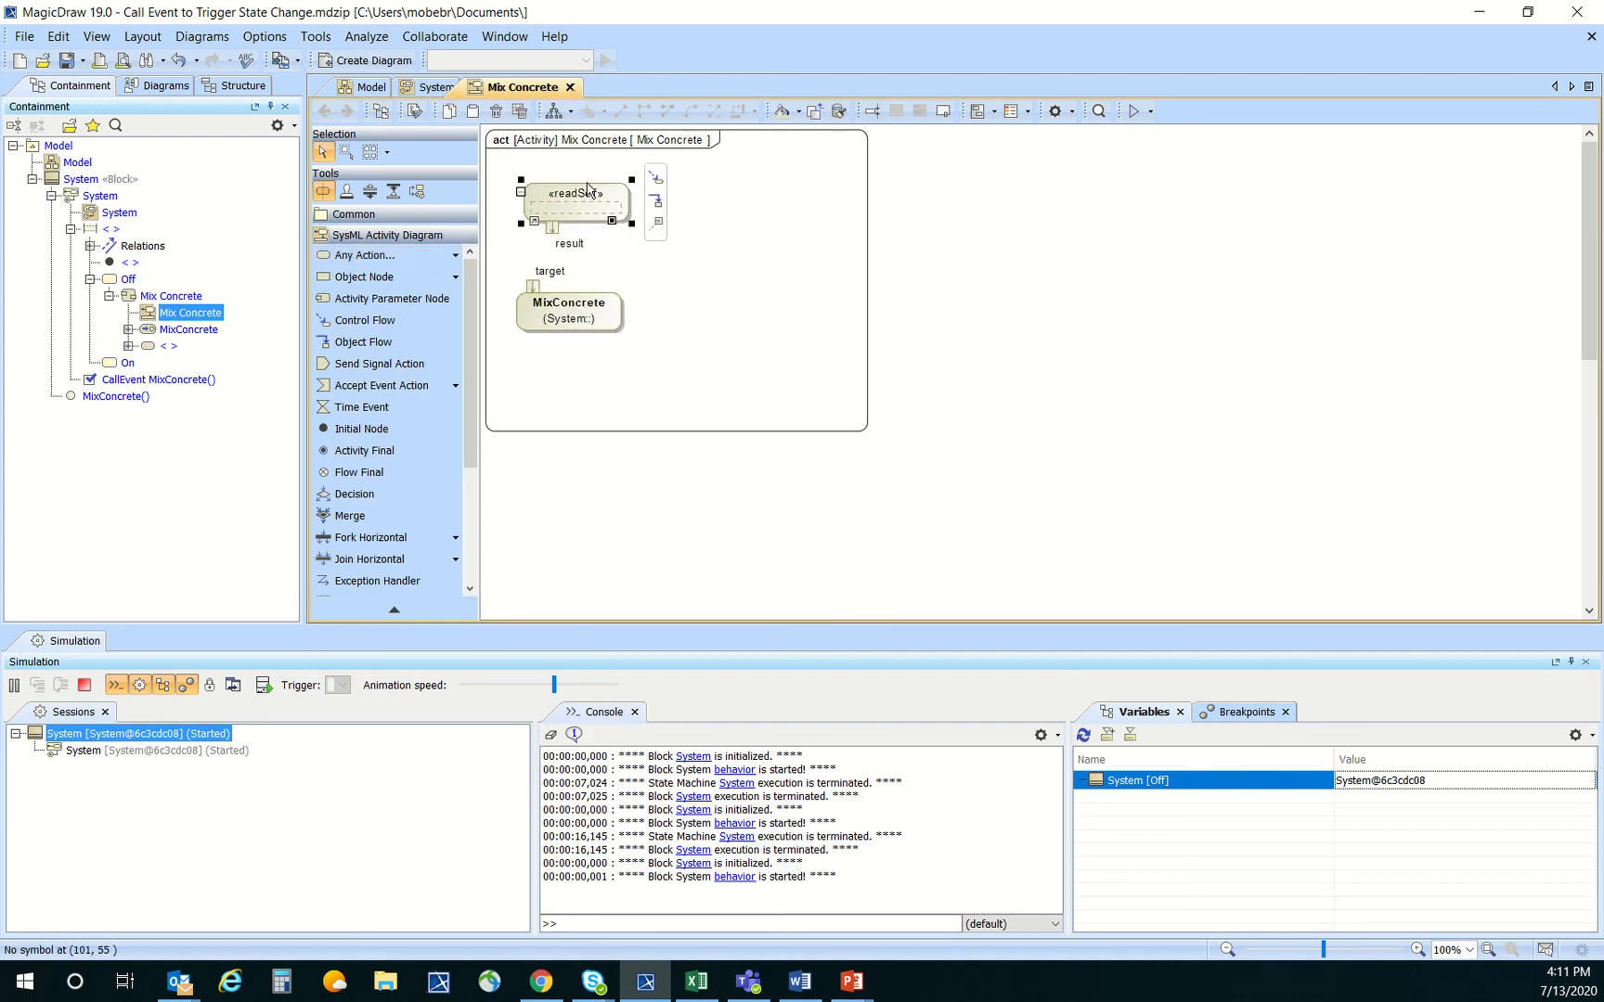
drag(584, 197, 567, 190)
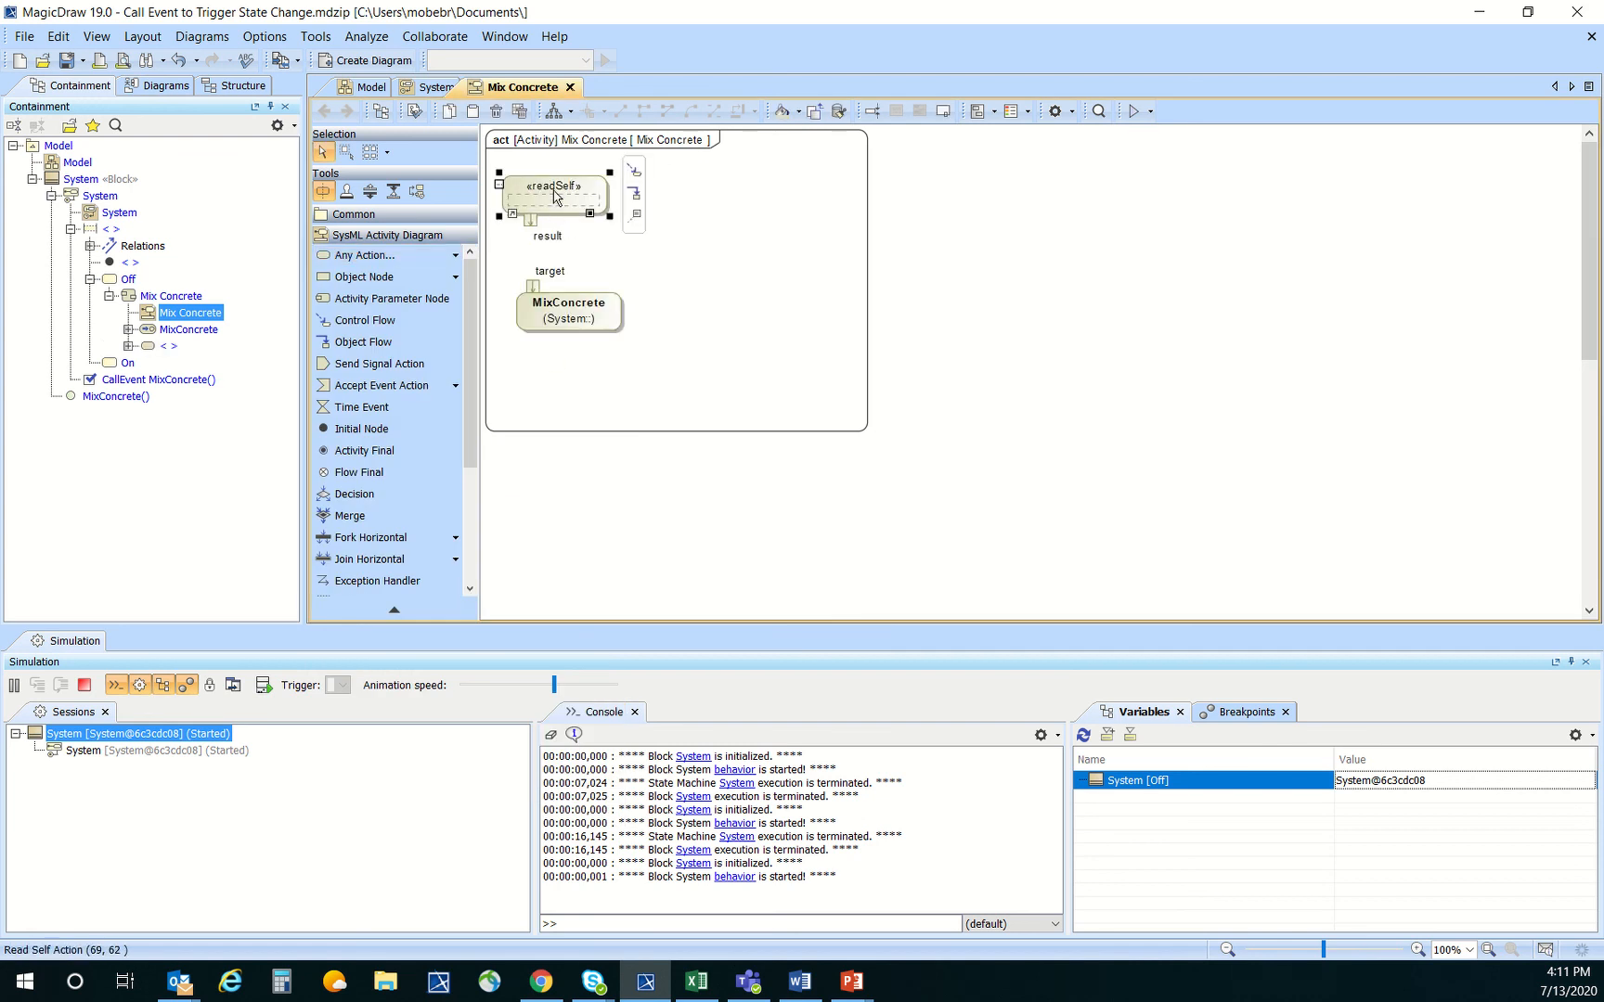
click(559, 218)
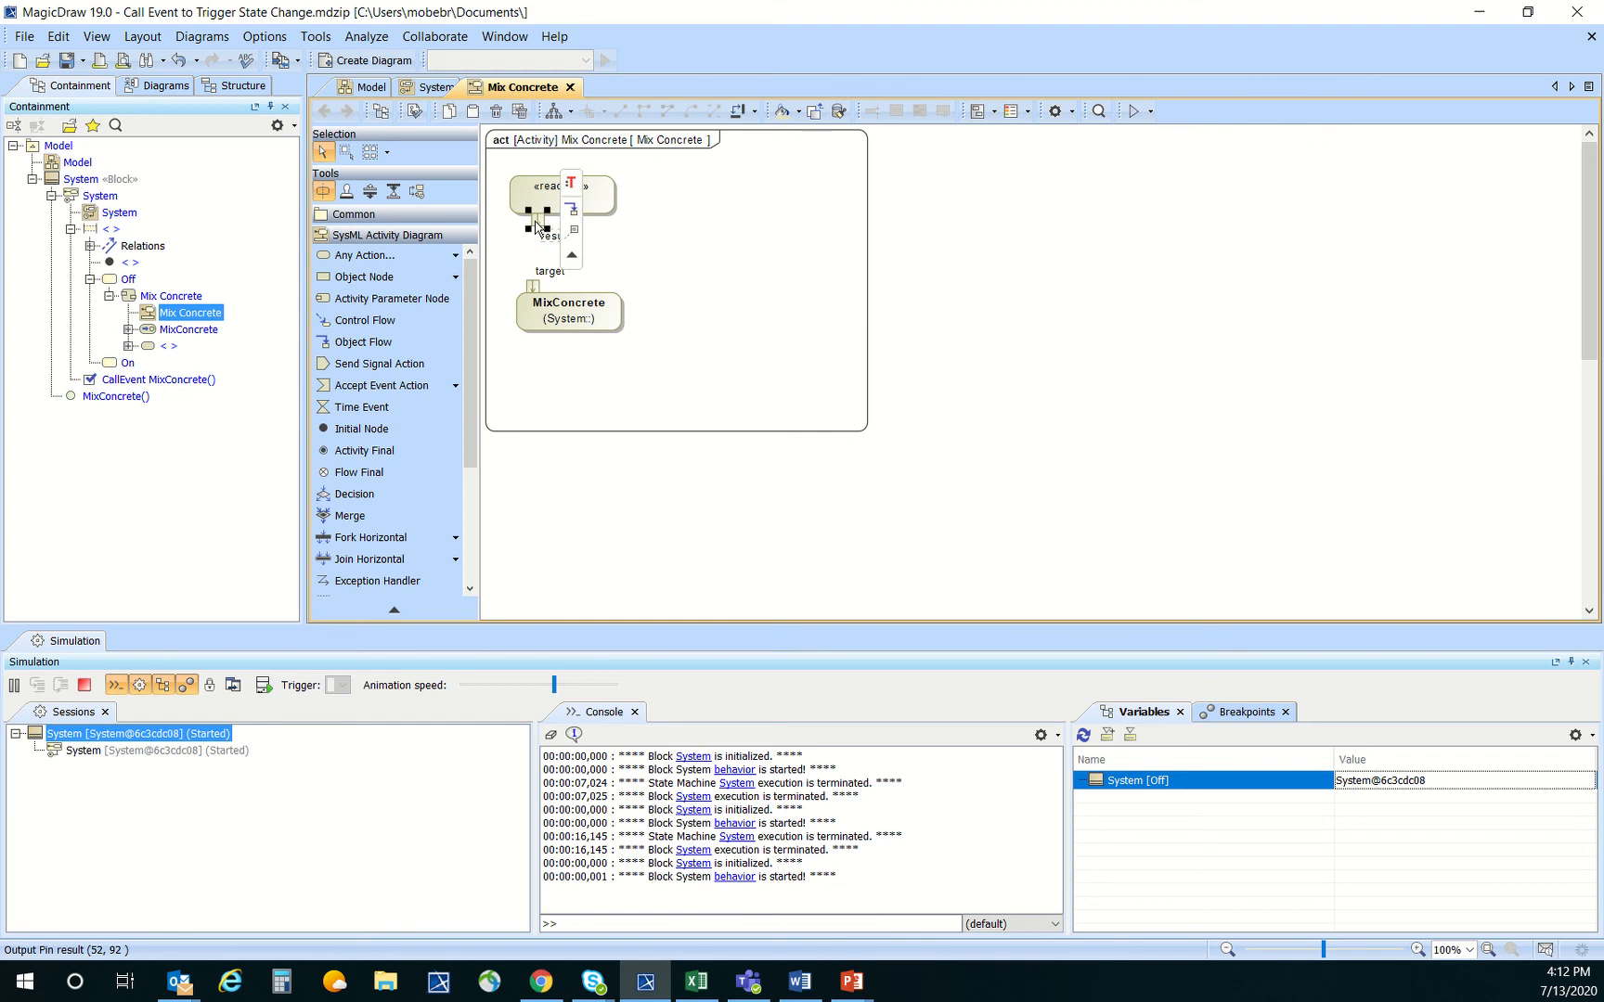
drag(571, 214, 533, 285)
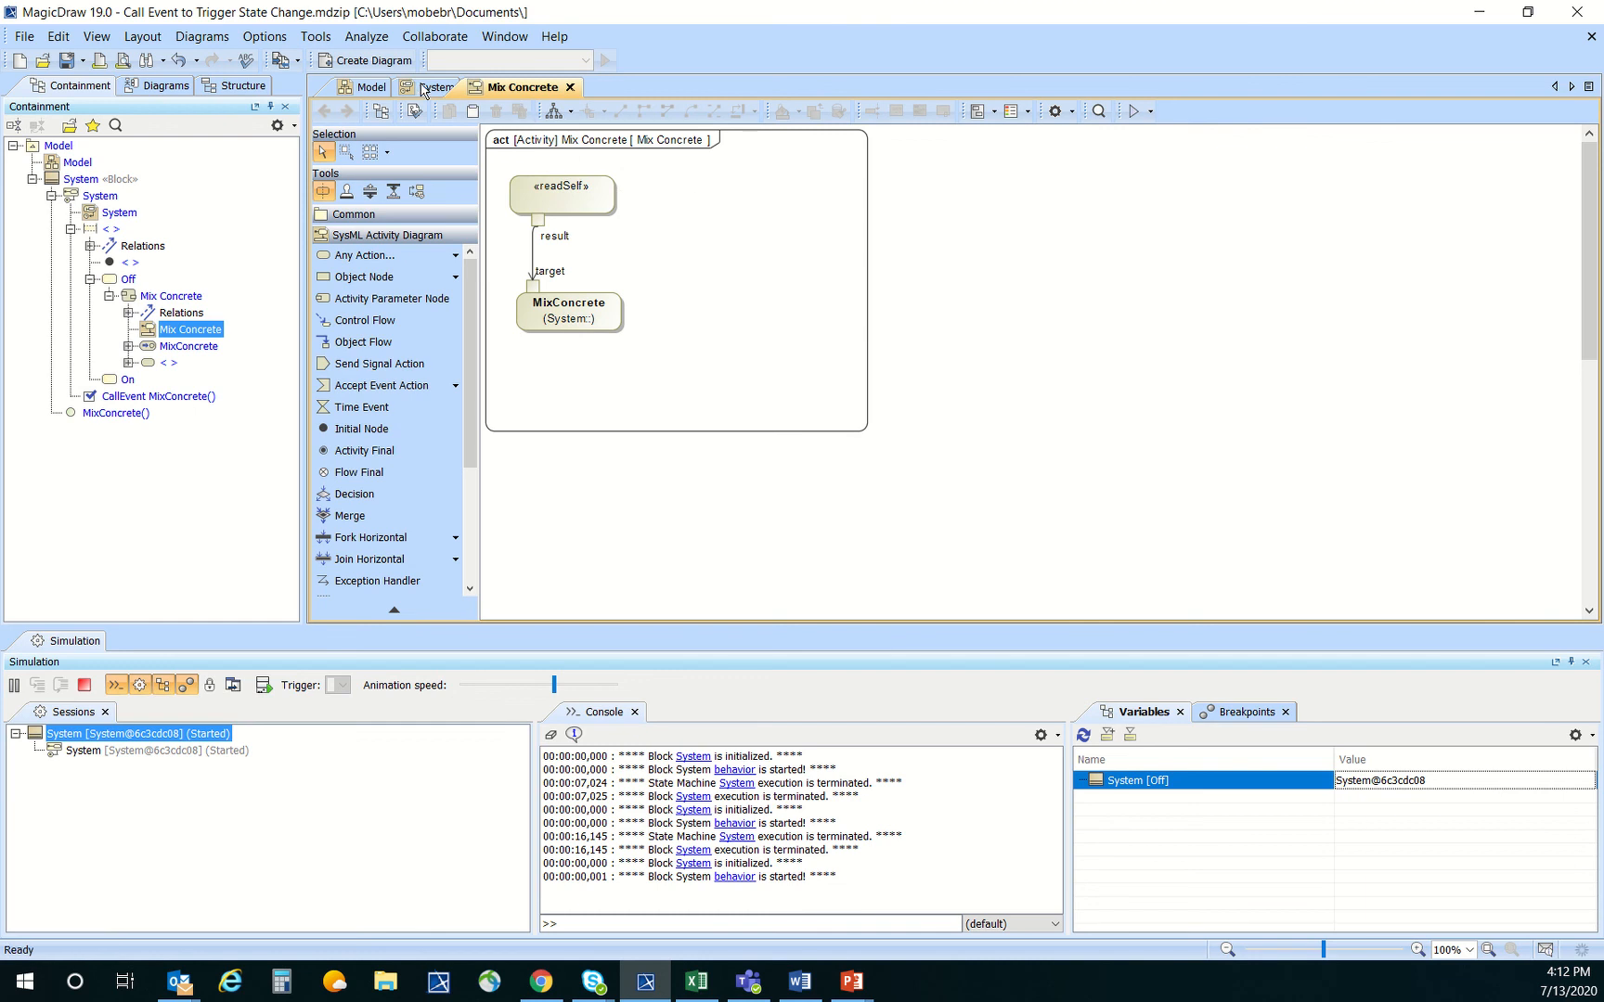
Return to the System state machine diagram and terminate the running simulation
click(428, 87)
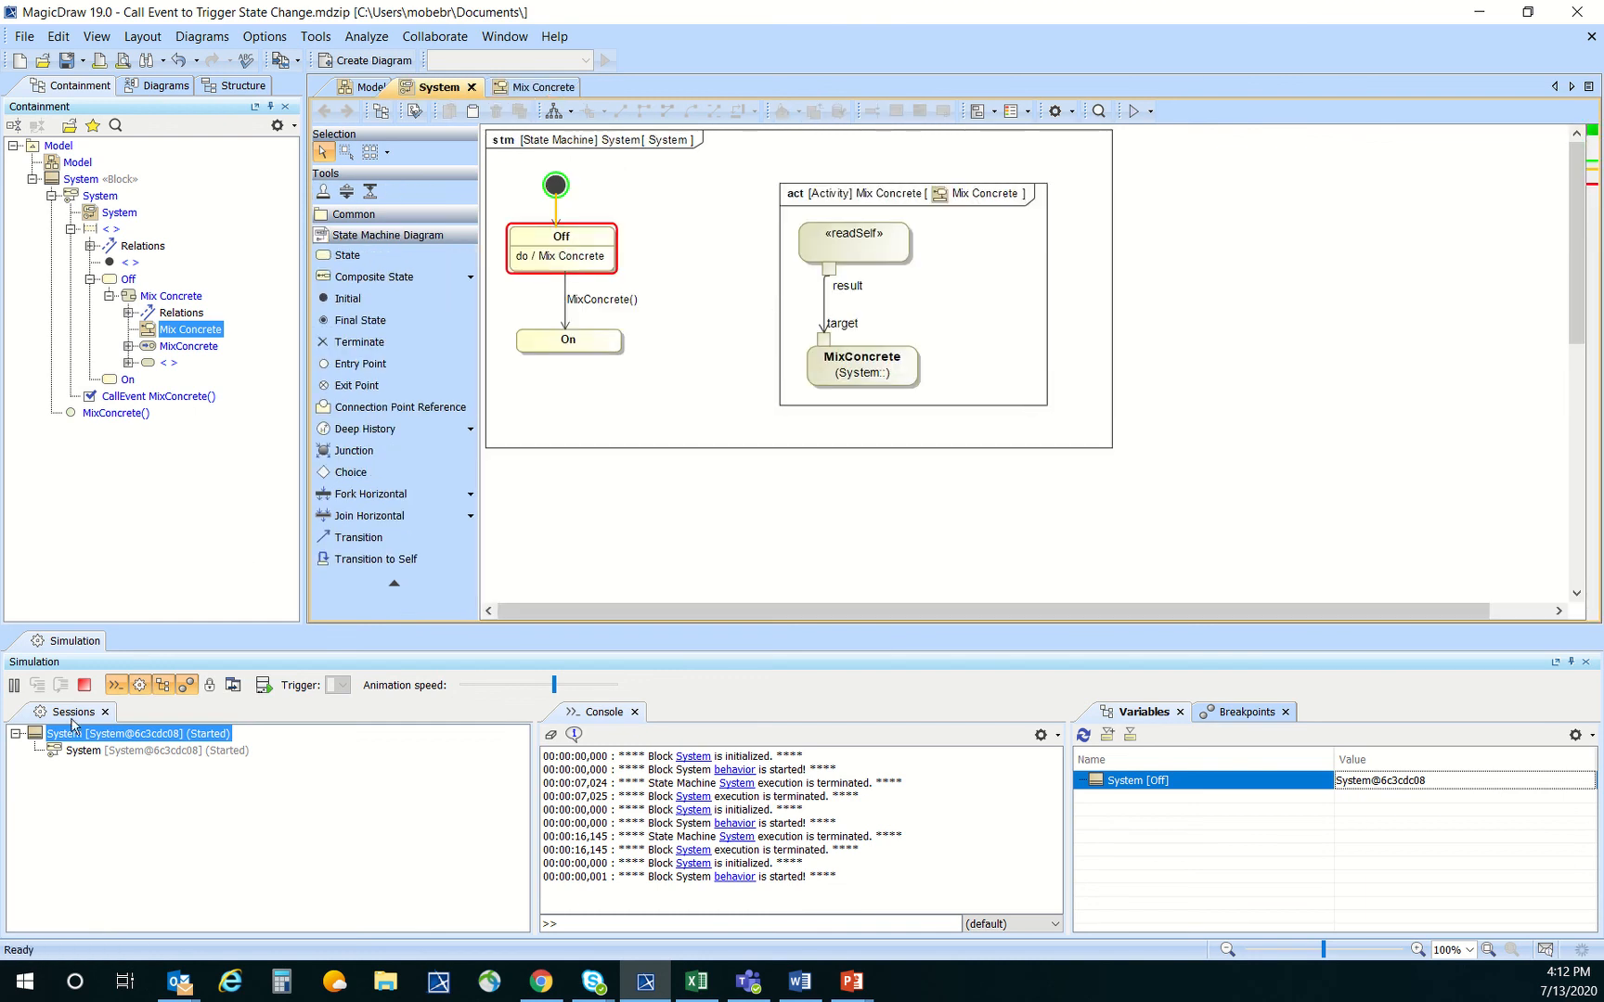
click(84, 686)
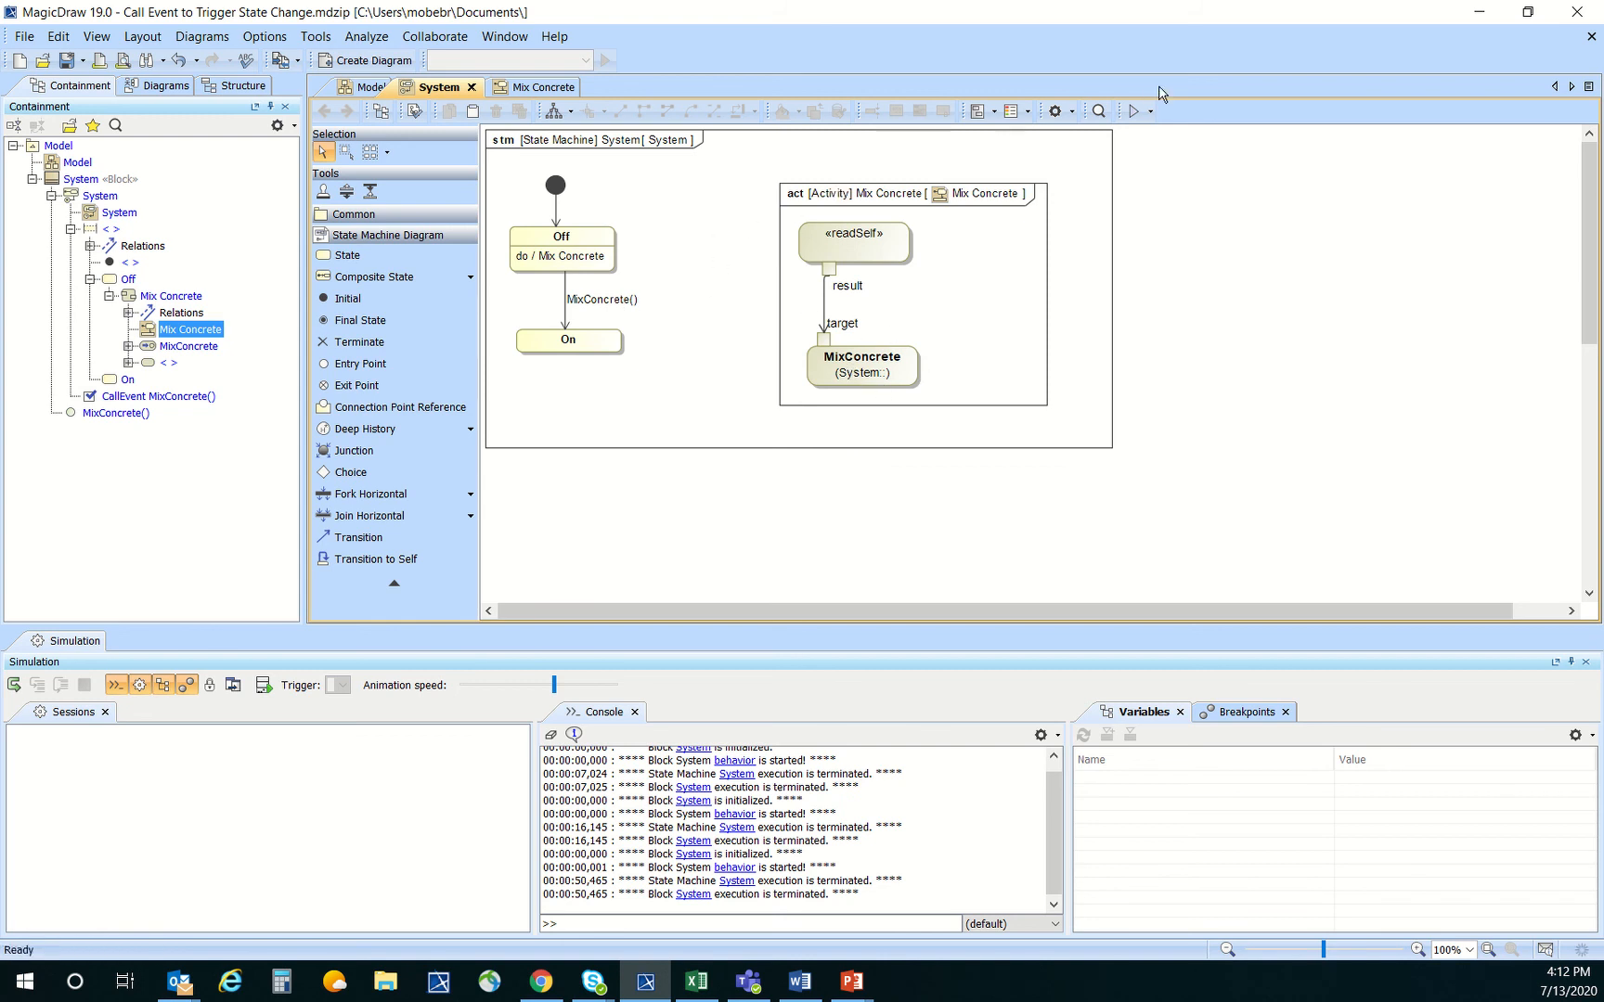
Simulate the System state machine with context using the revised Mix Concrete activity, and terminate the session
click(1151, 113)
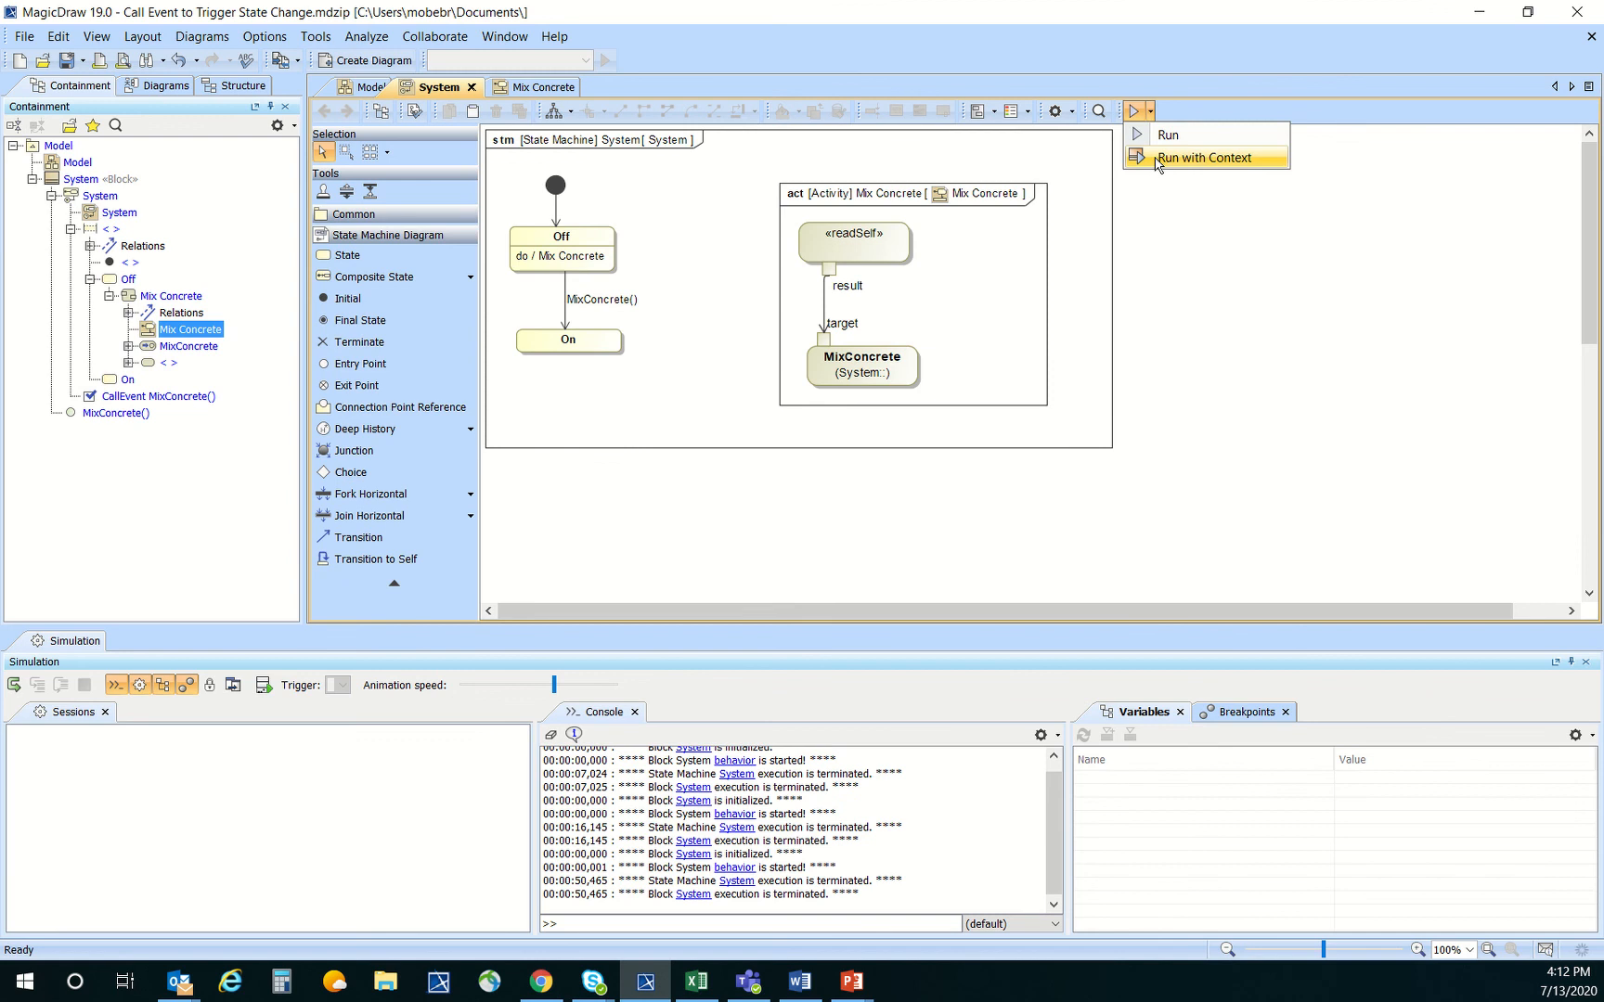
click(1158, 158)
click(14, 685)
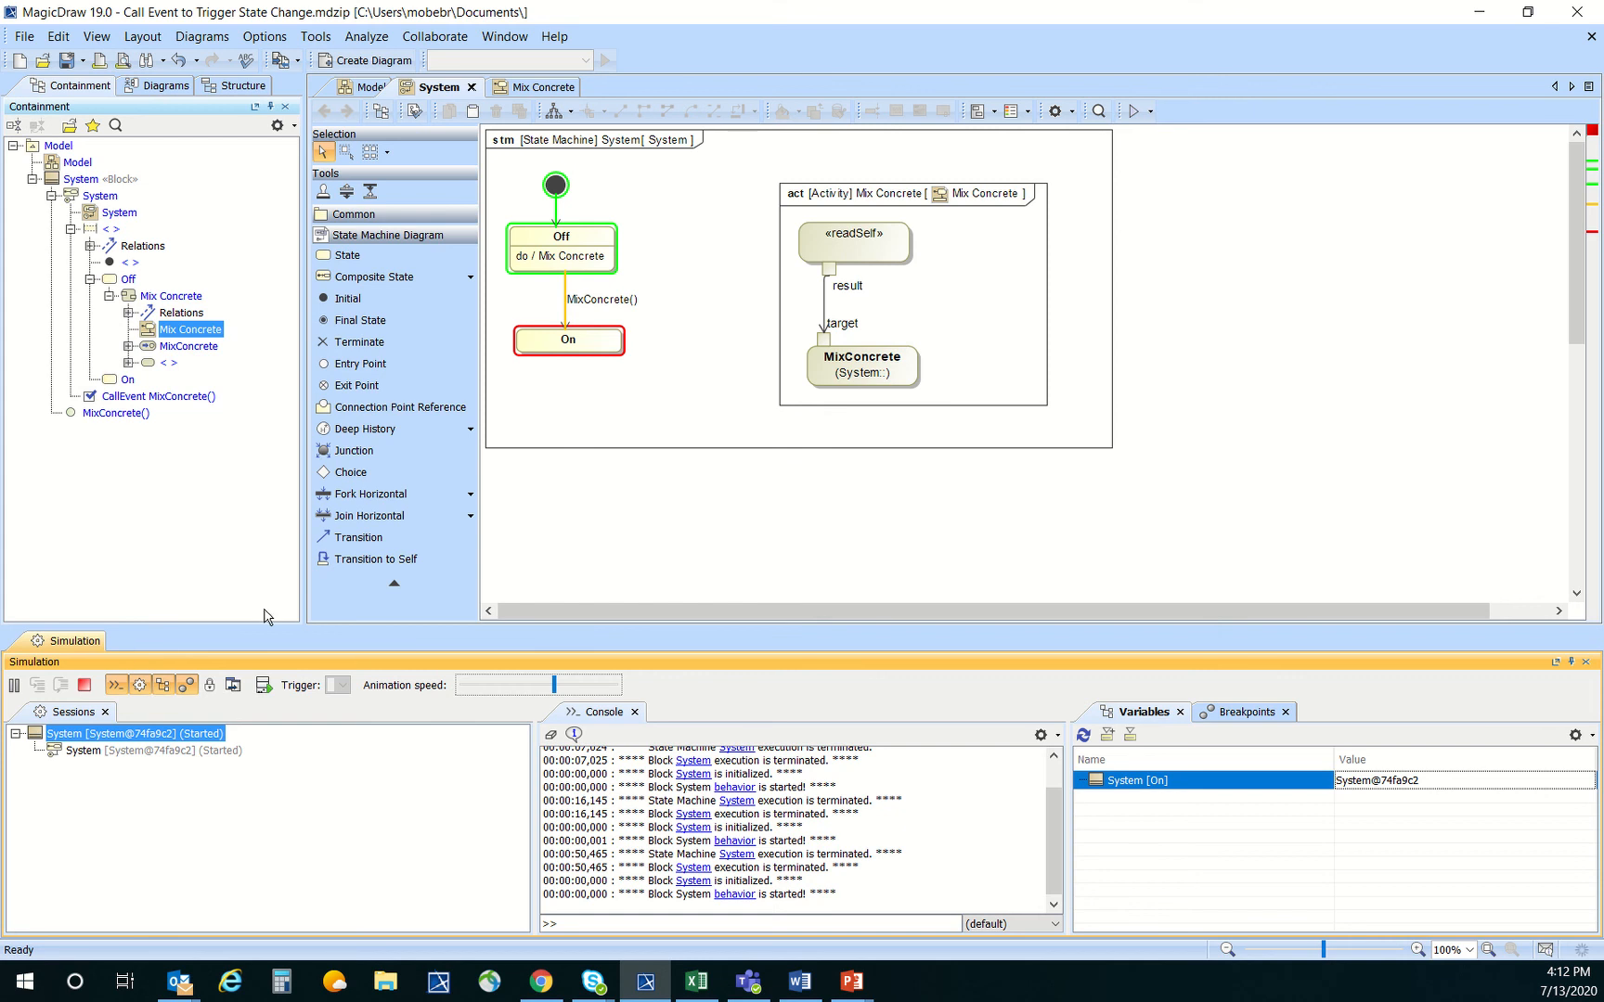
click(87, 686)
click(576, 516)
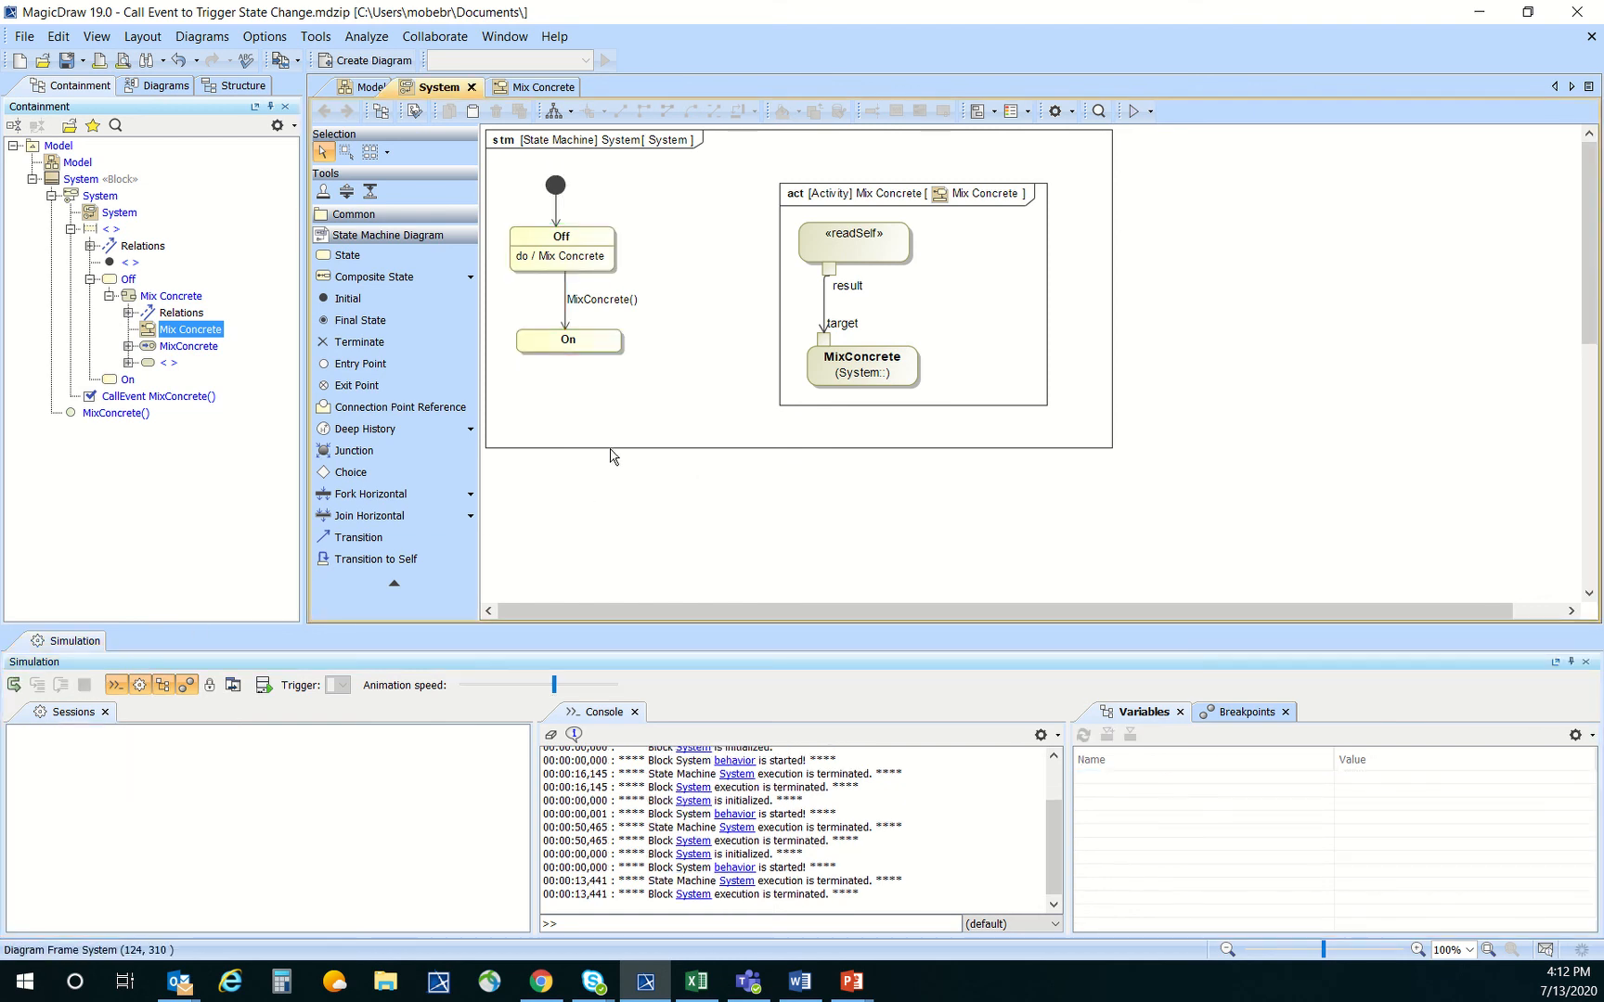
Enlarge the System state machine's diagram frame and the On state to make room for more content
click(612, 450)
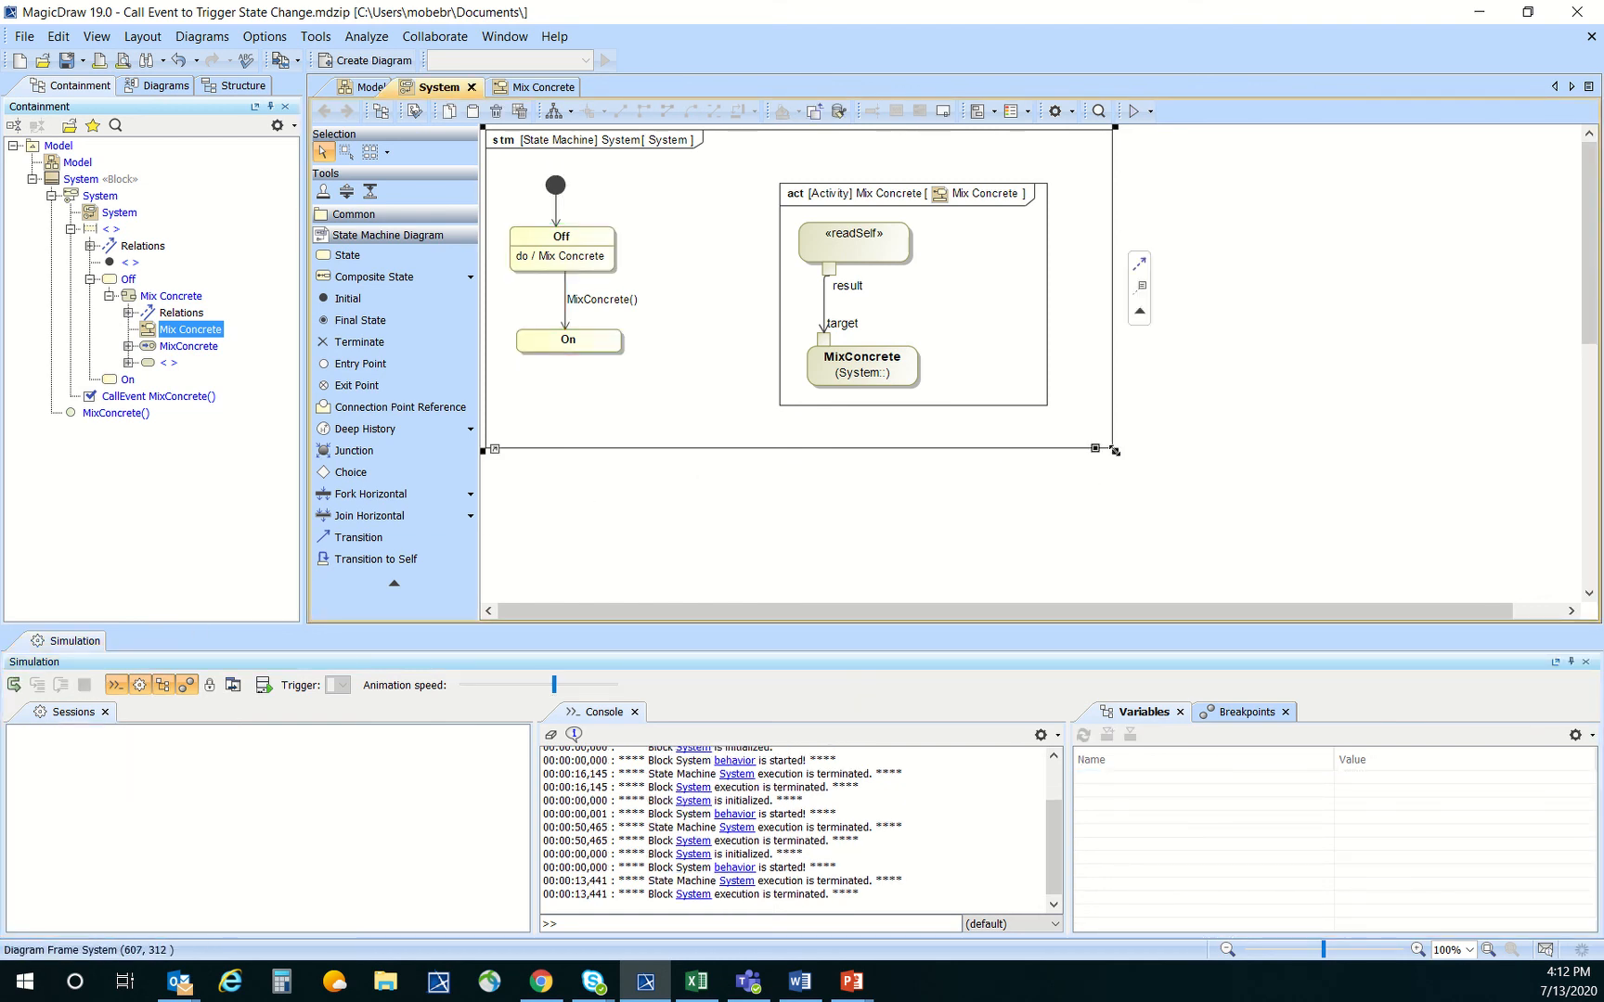
drag(1115, 451, 1205, 564)
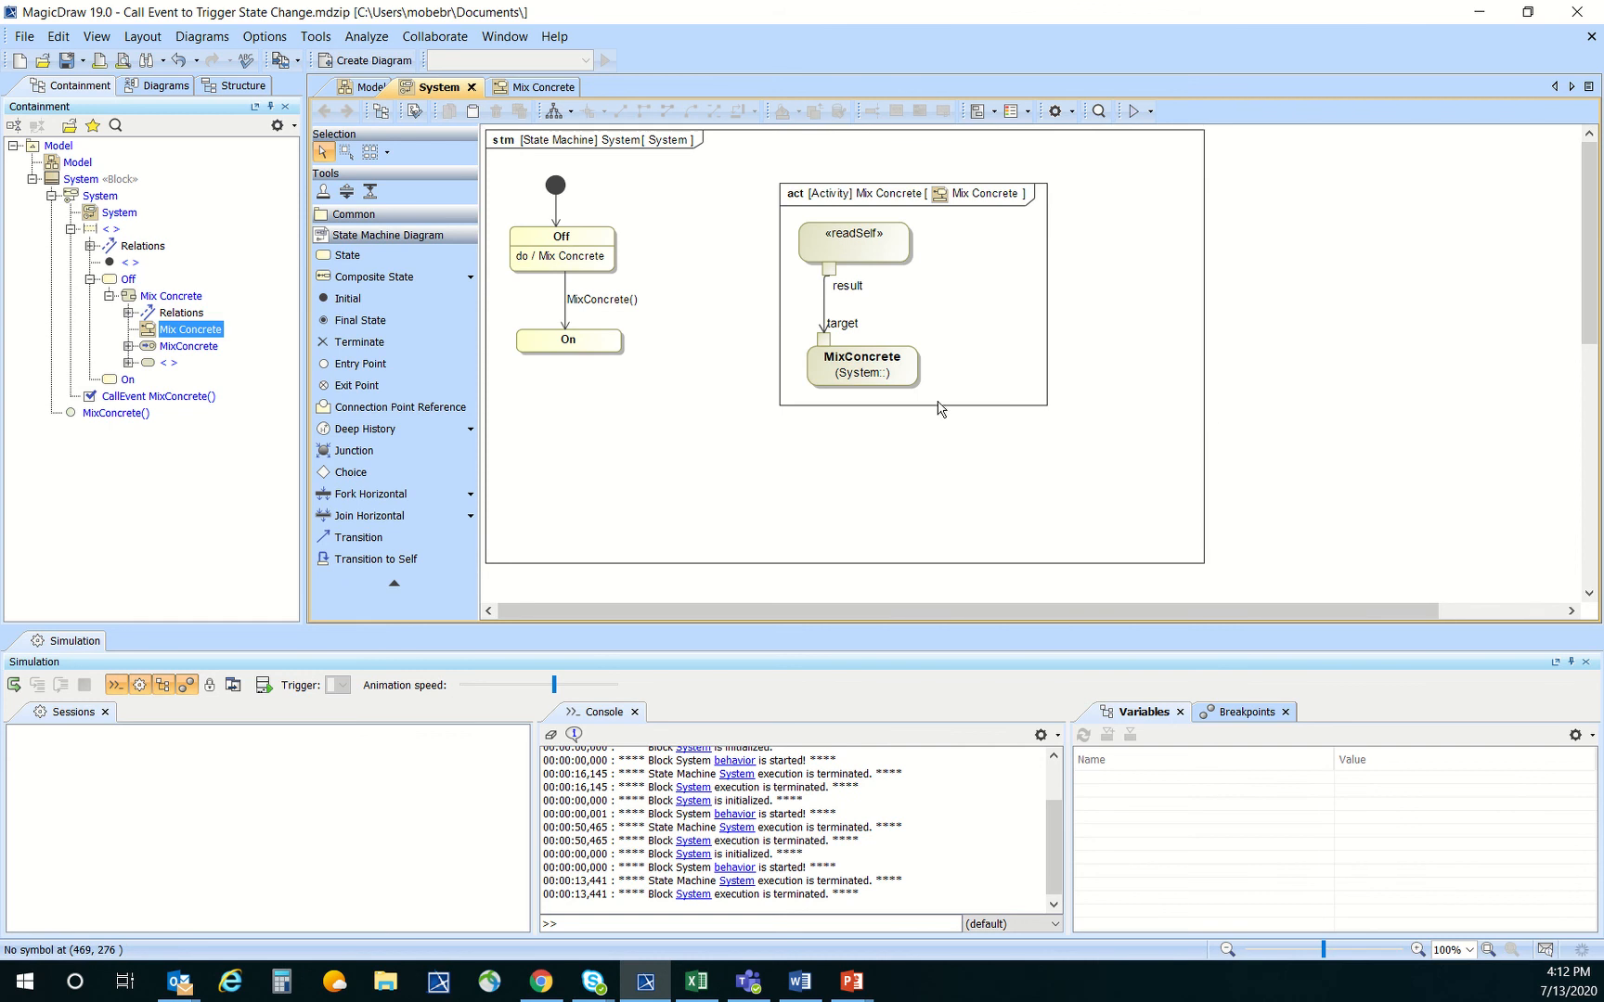
click(612, 349)
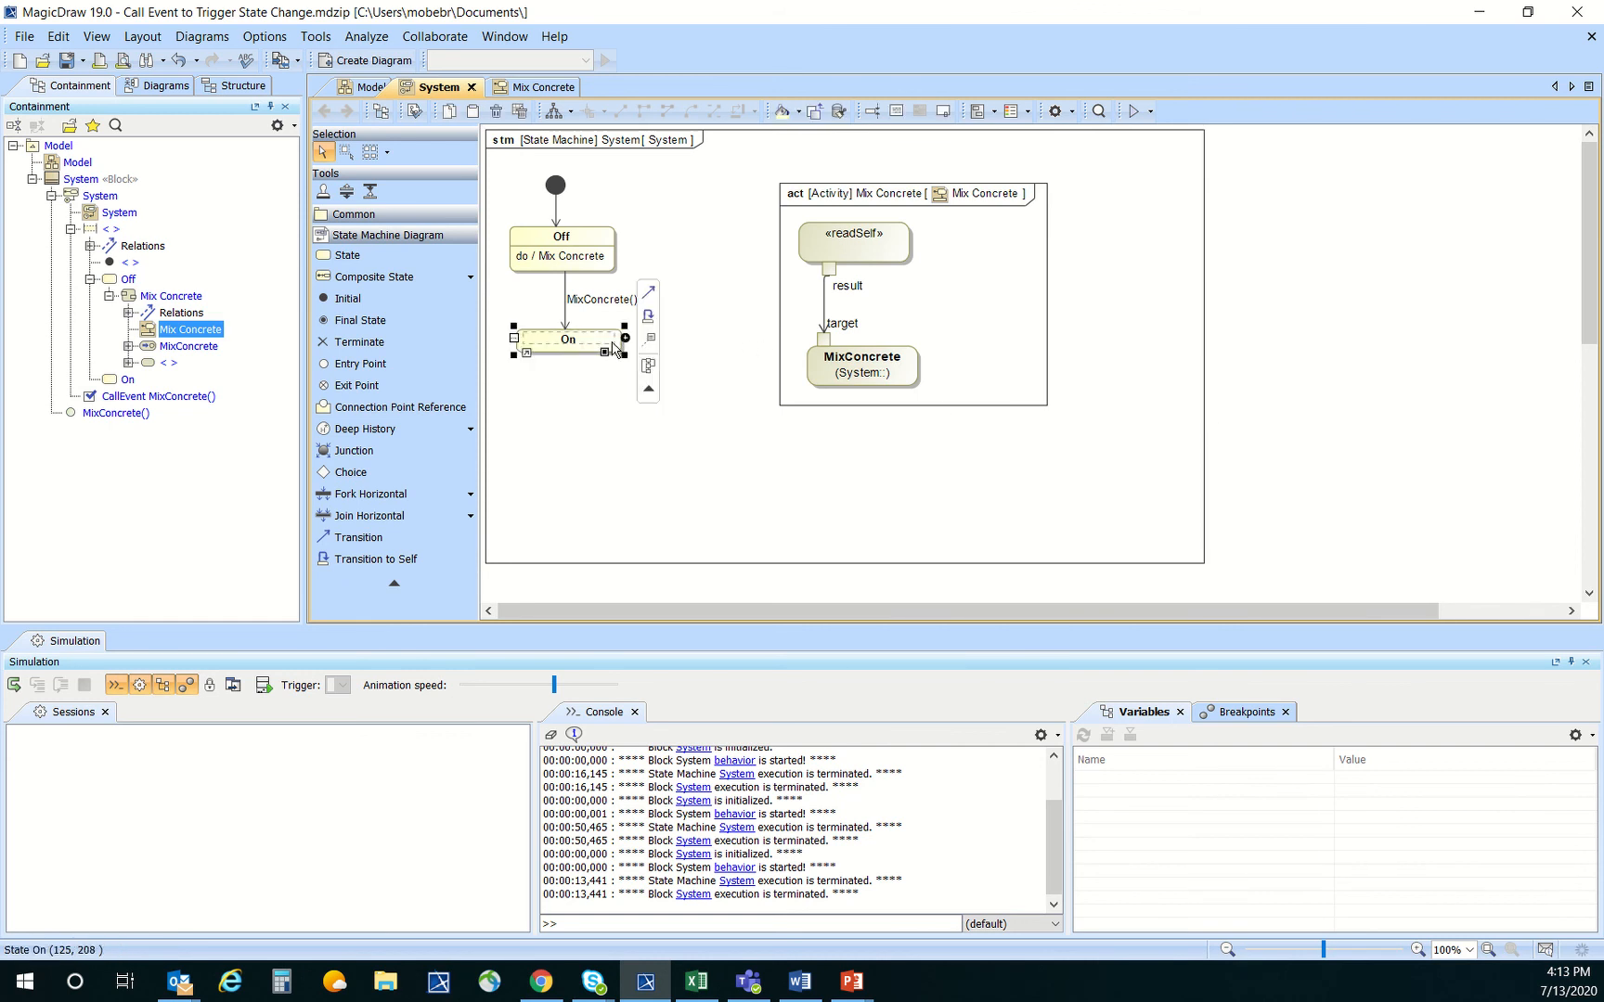
drag(624, 355, 672, 418)
click(788, 459)
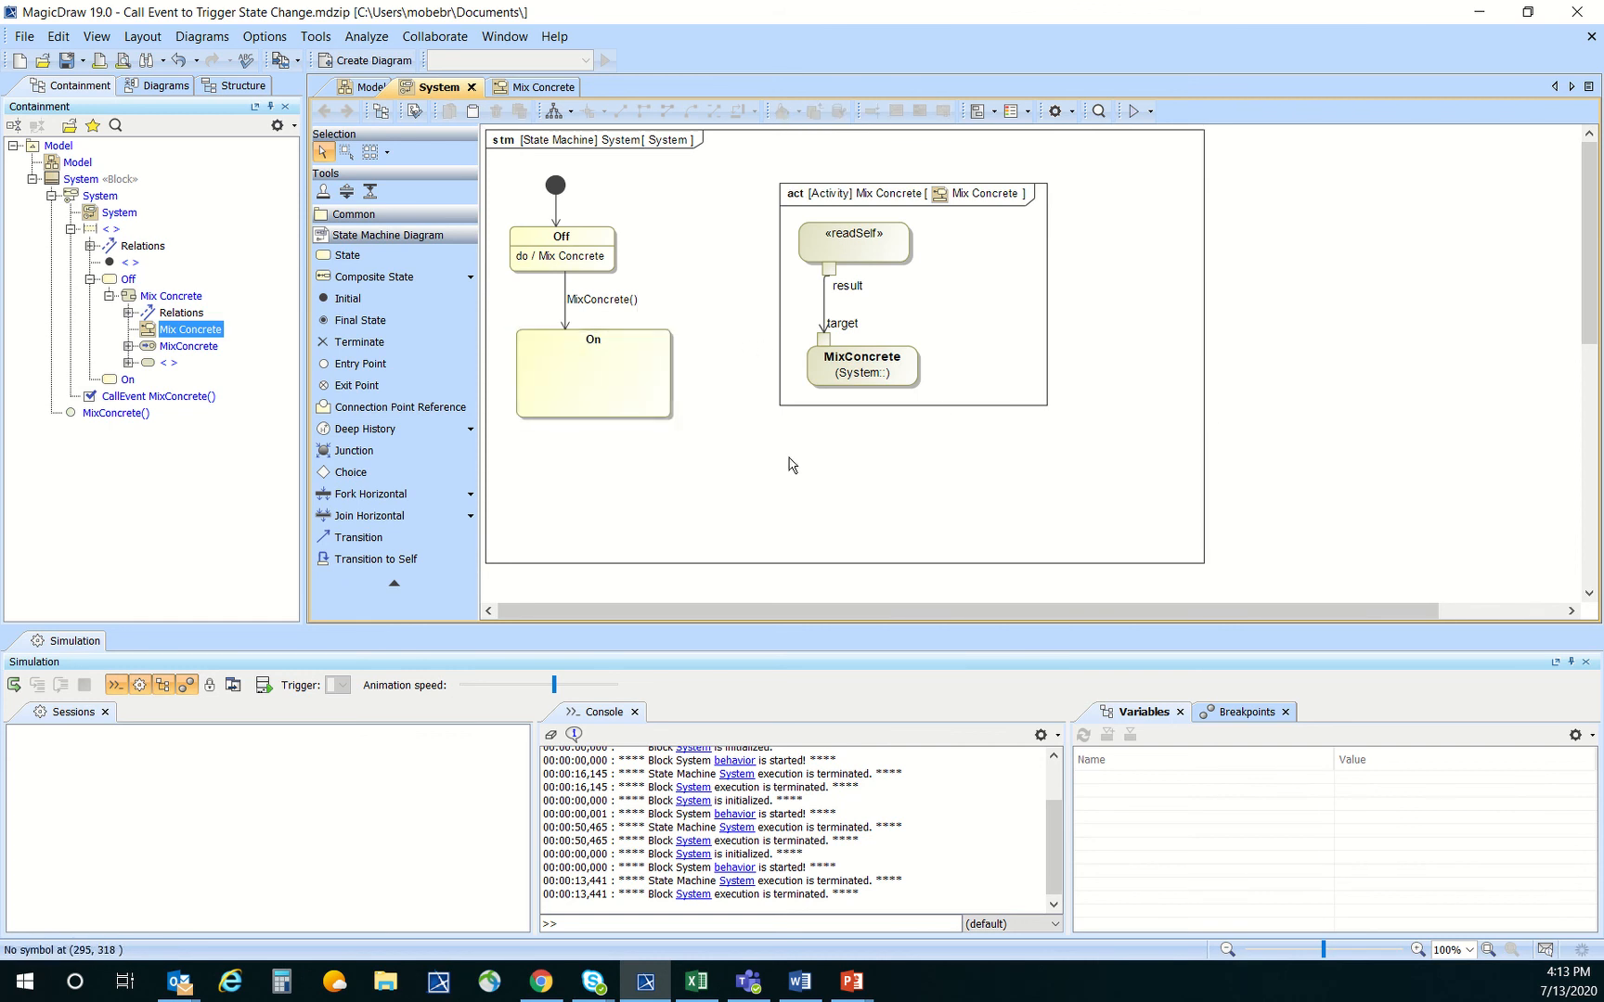
Give the On state an entry behavior of type Activity named Perform BIT Check
click(630, 388)
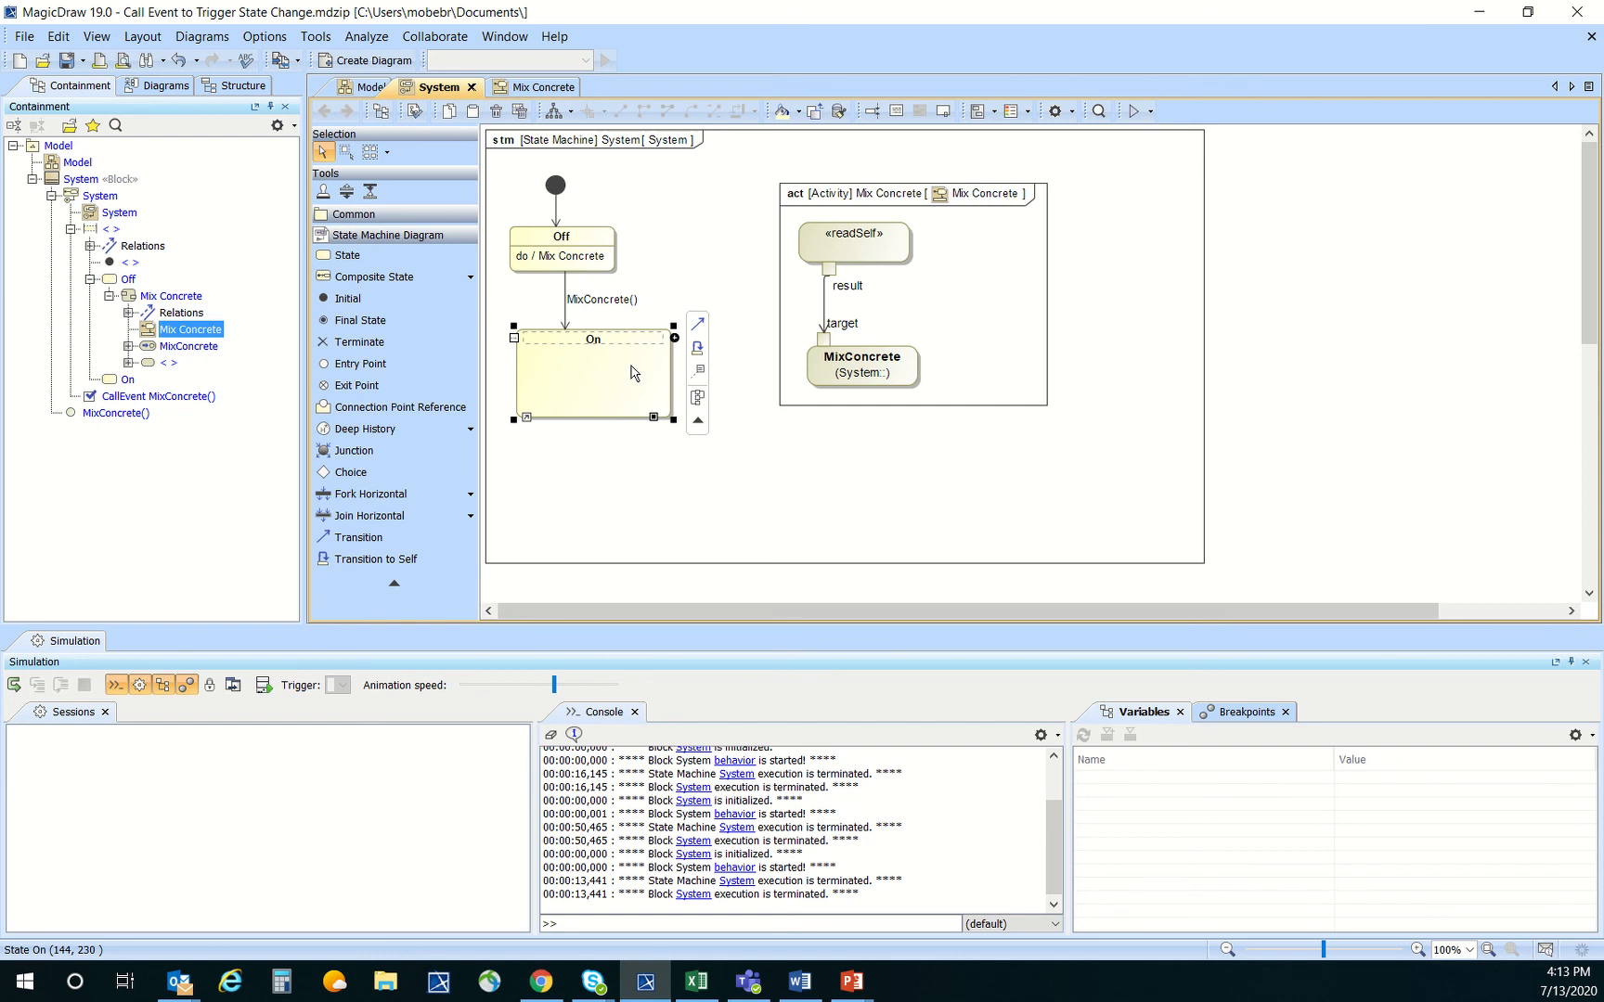
click(648, 467)
click(650, 367)
right_click(621, 389)
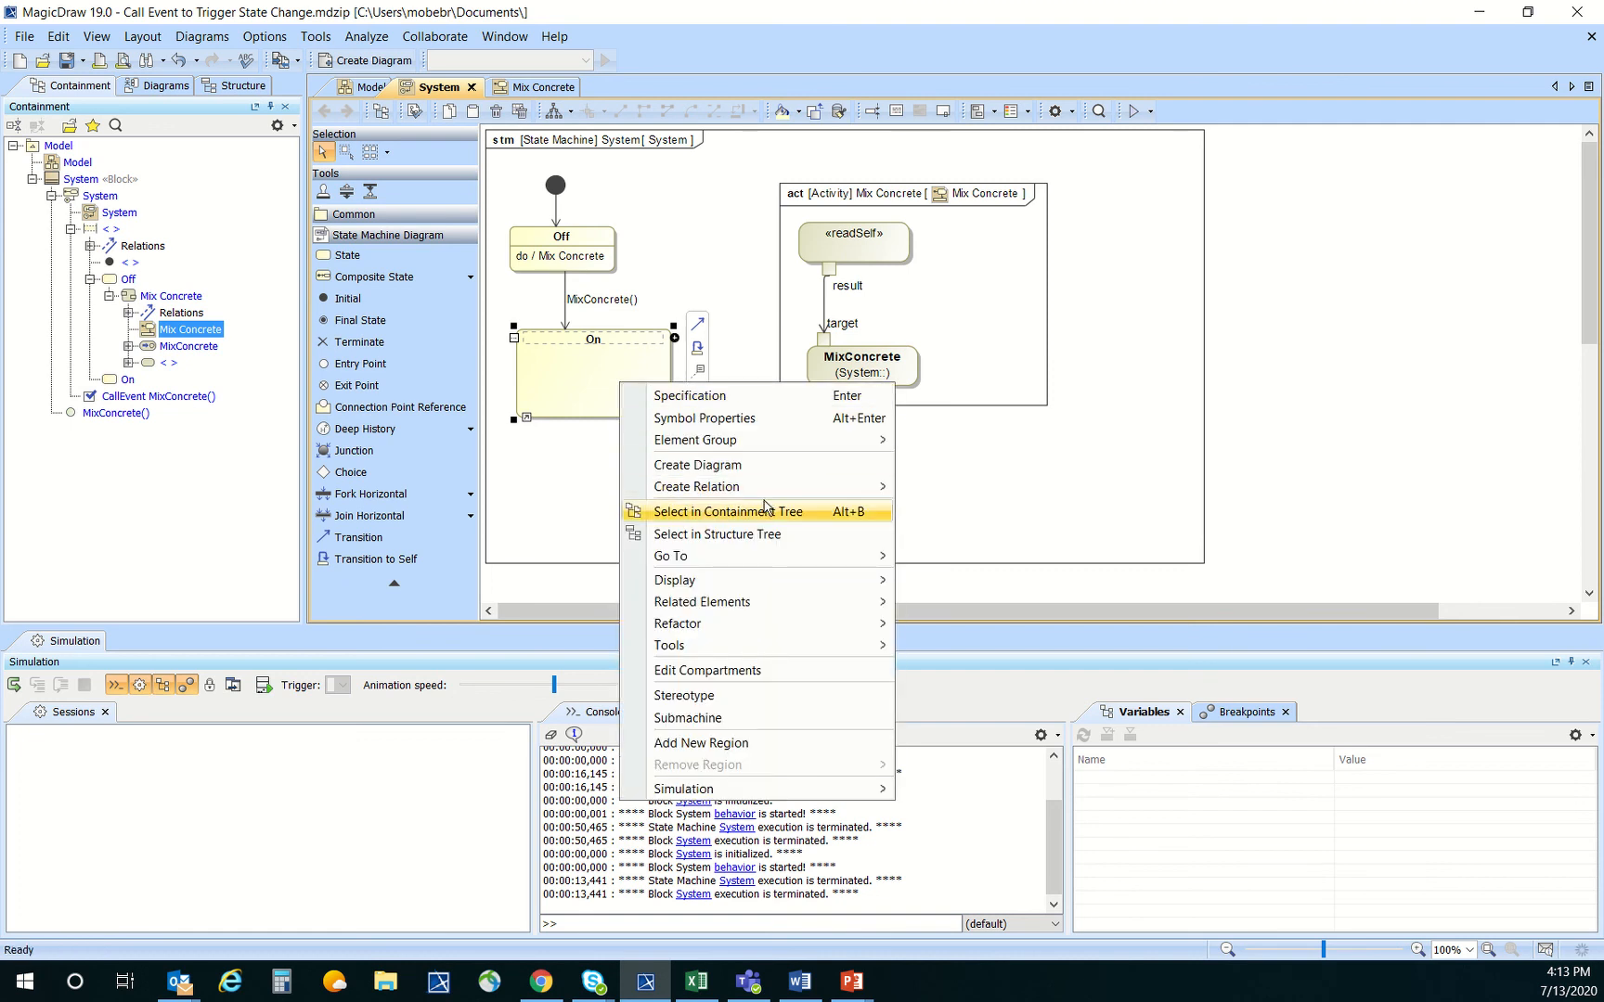
click(722, 396)
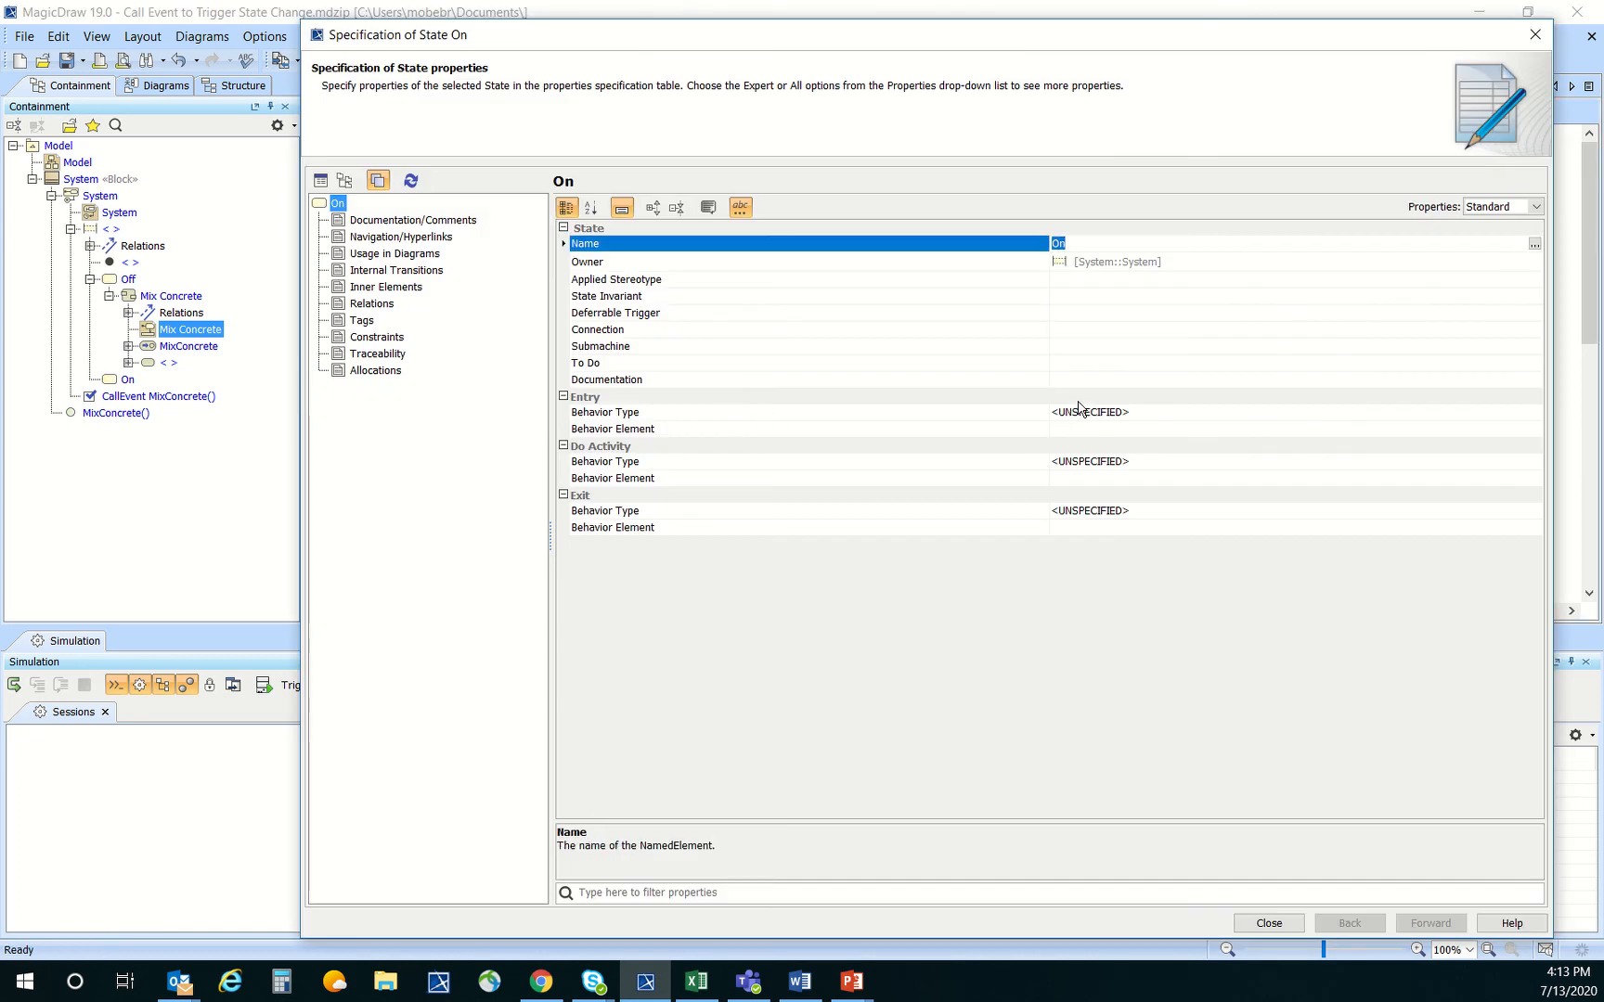
click(1080, 411)
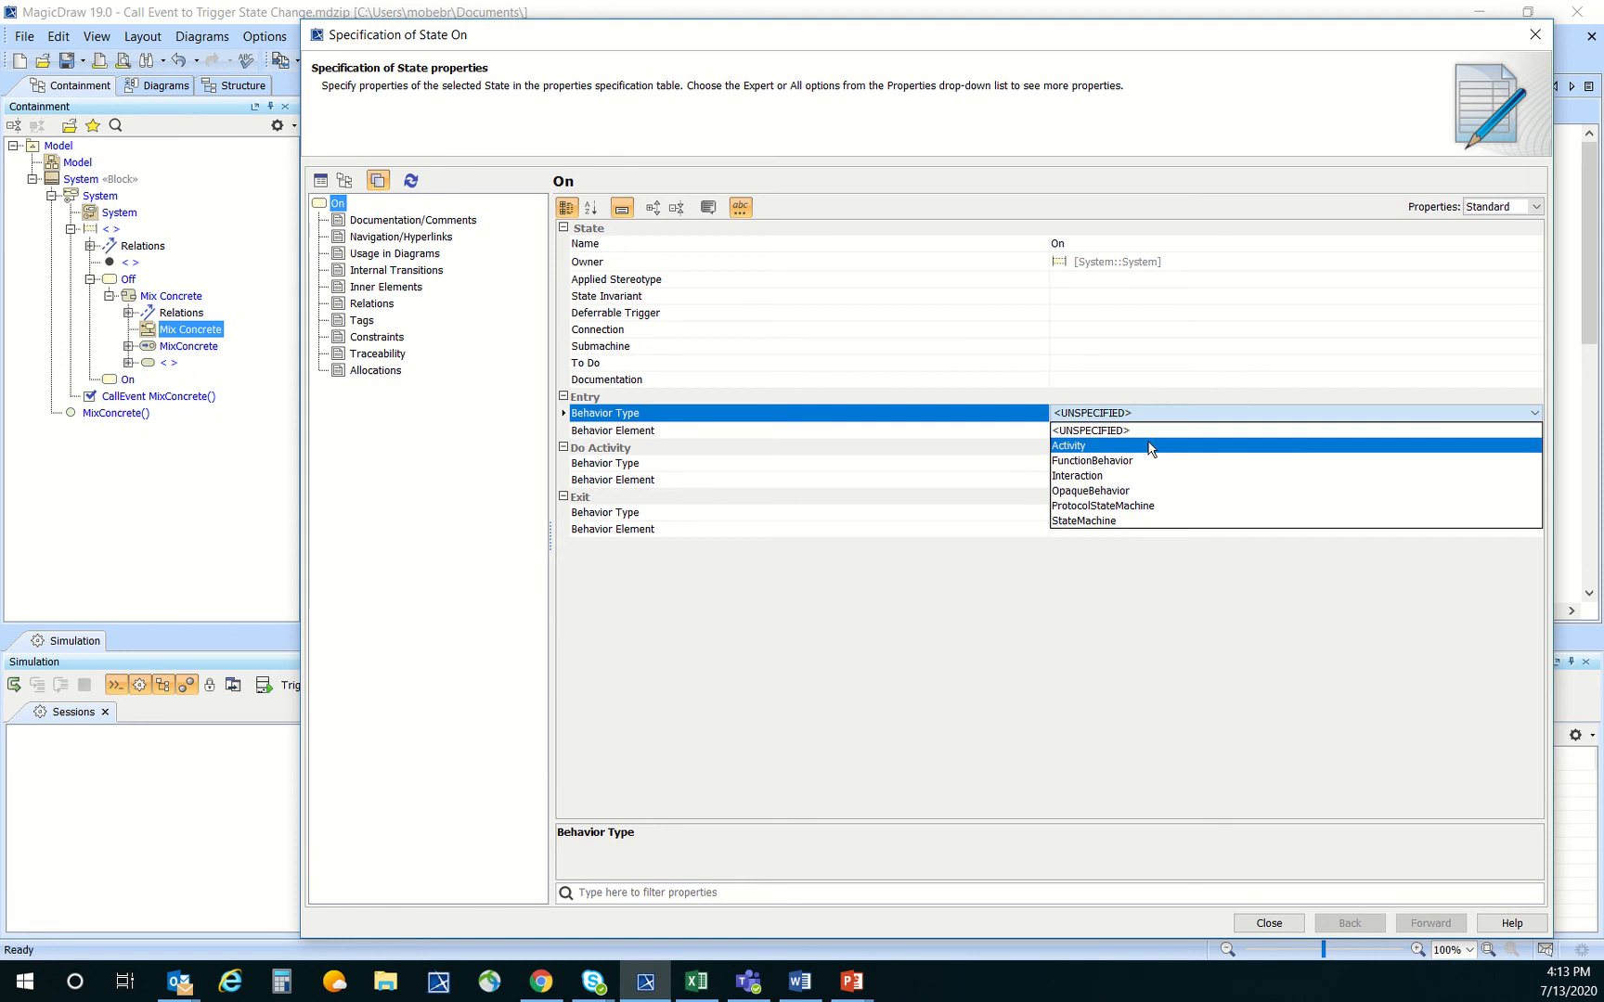
click(1150, 446)
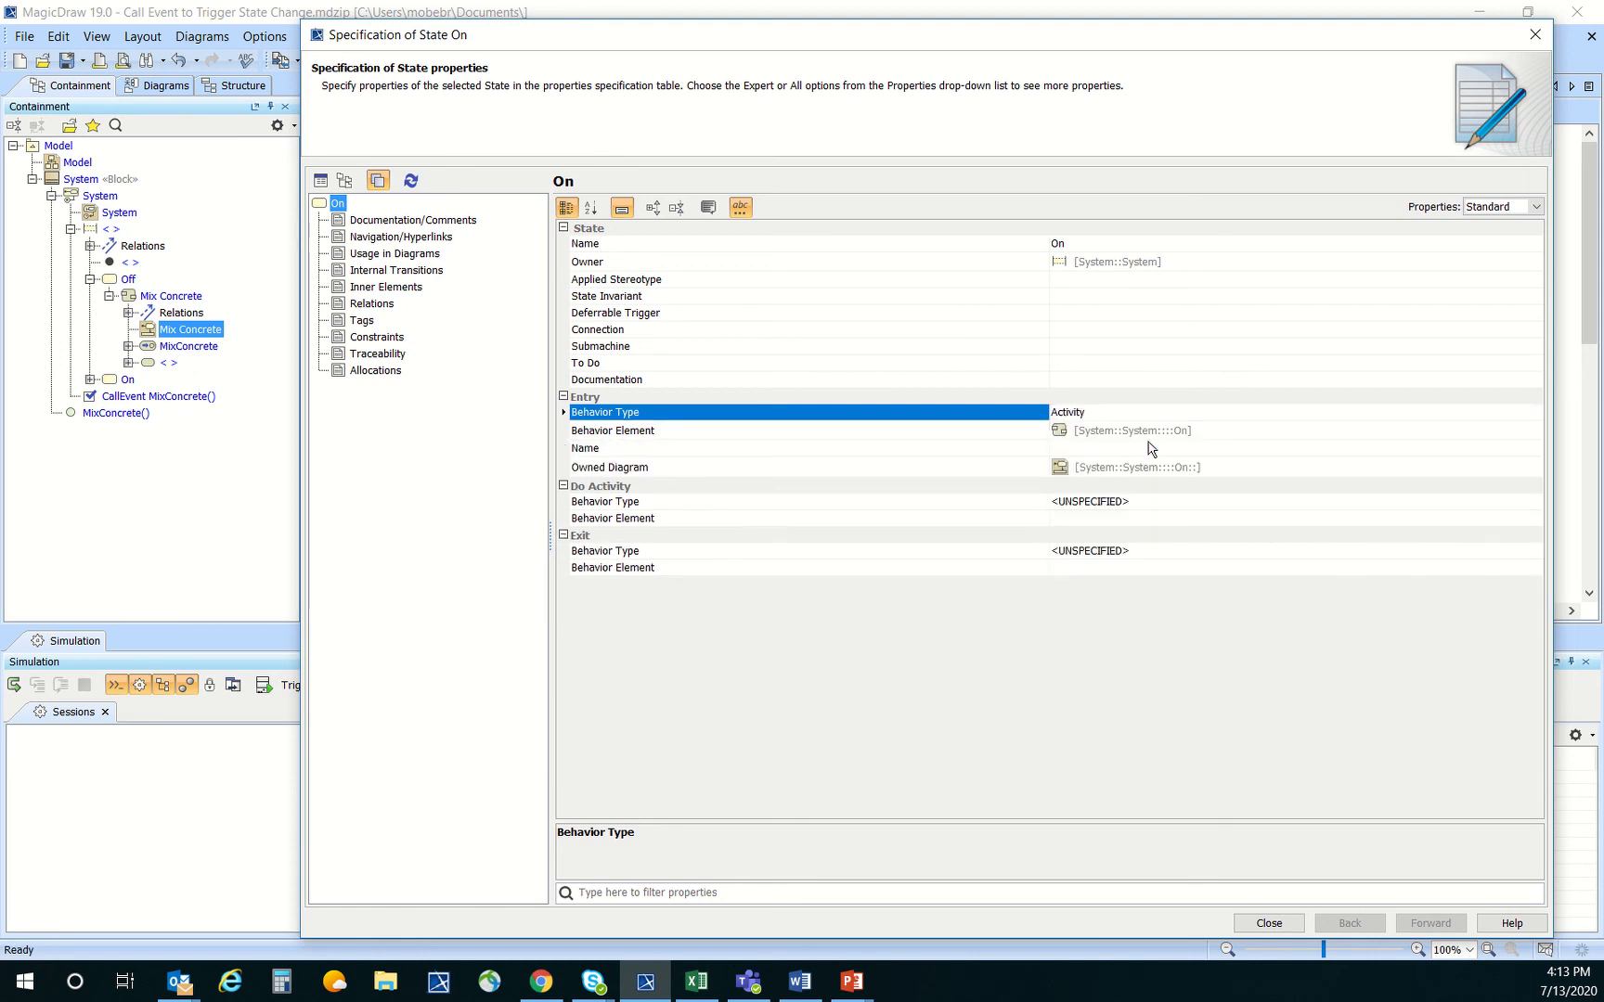
click(1069, 449)
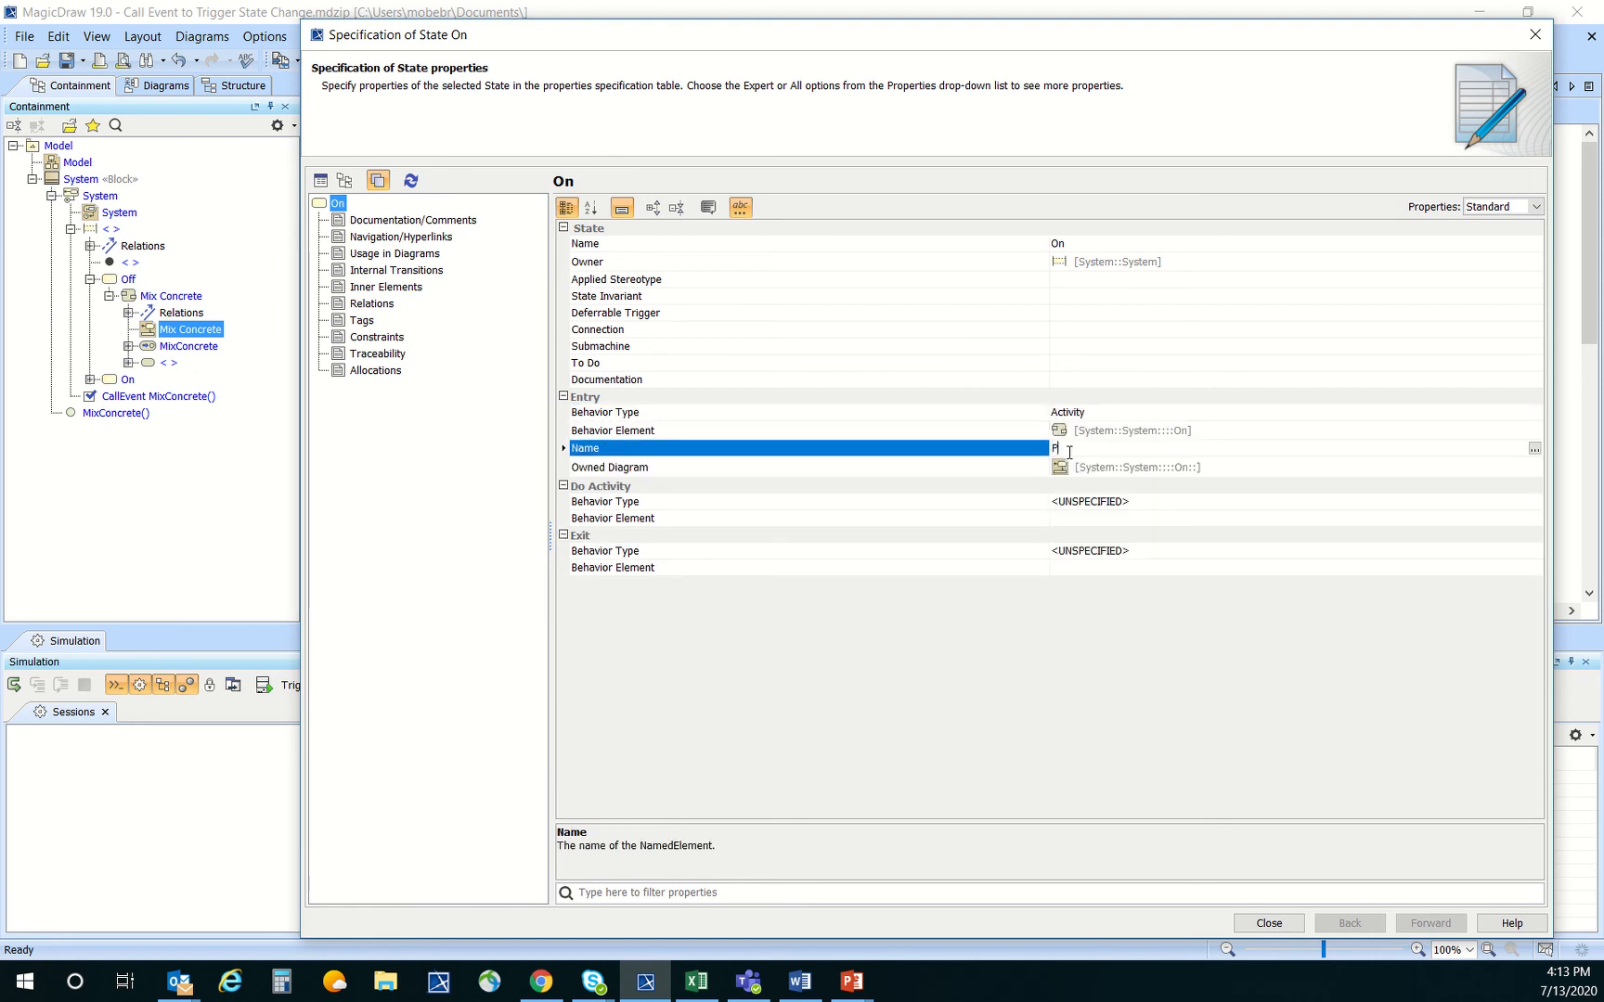
text(Perform BIT Check)
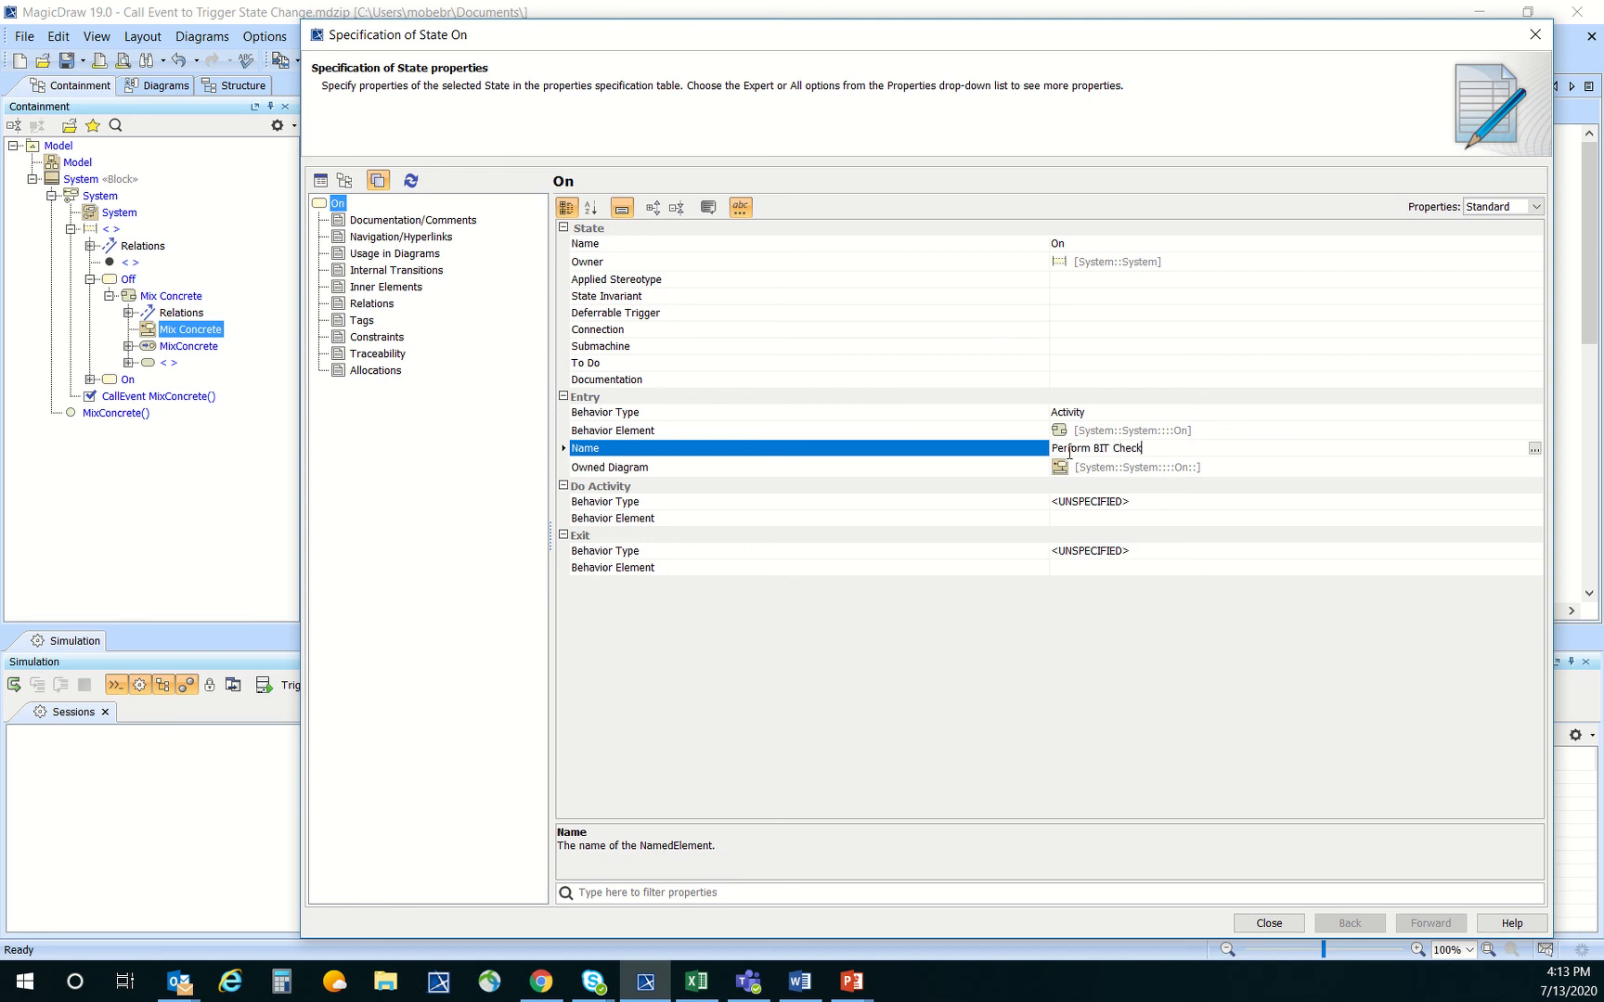
click(1290, 924)
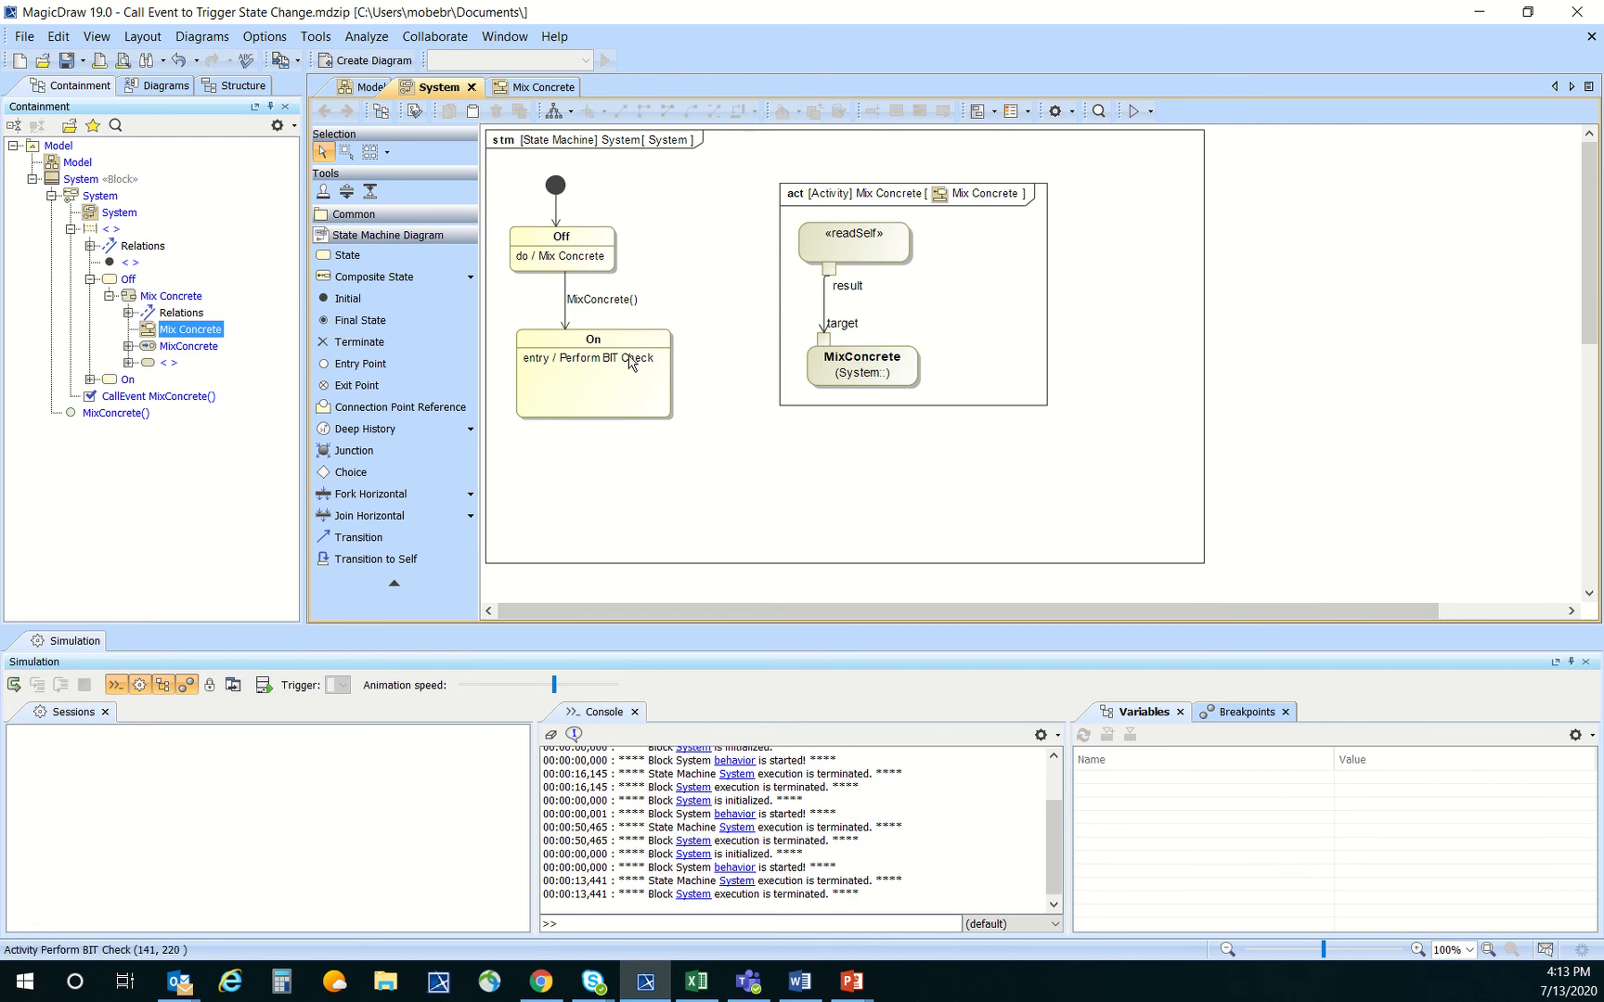
In the Perform BIT Check activity diagram, add an initial node and connect it by control flow to a new Perform BIT action
double_click(631, 363)
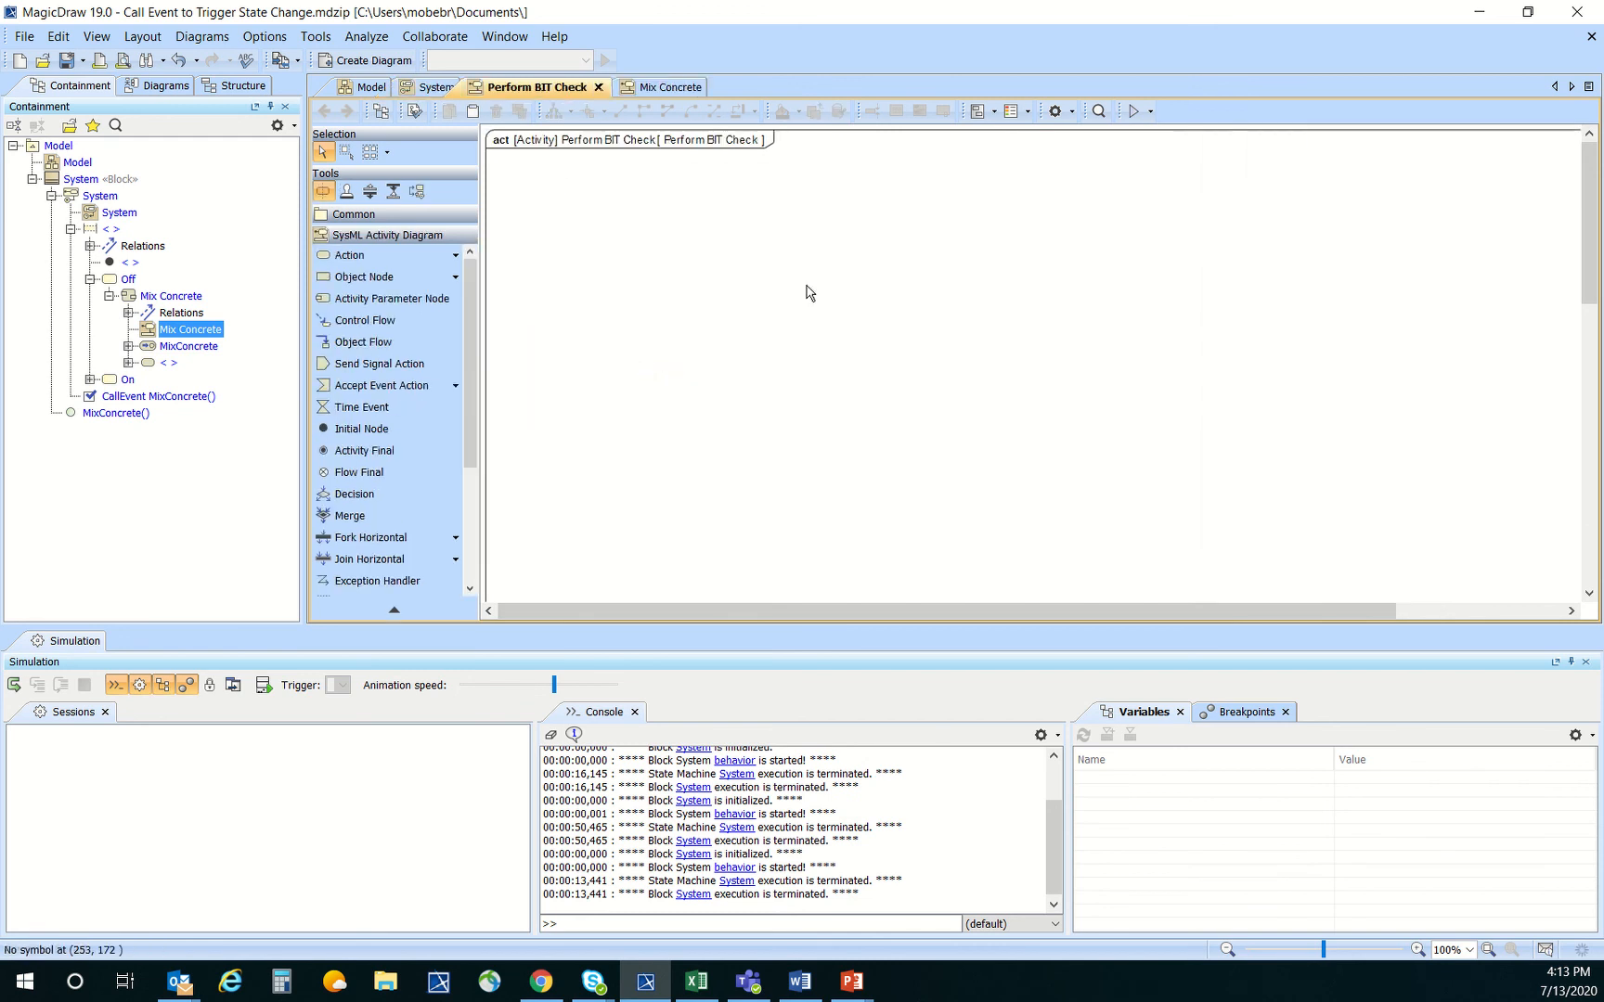
click(382, 428)
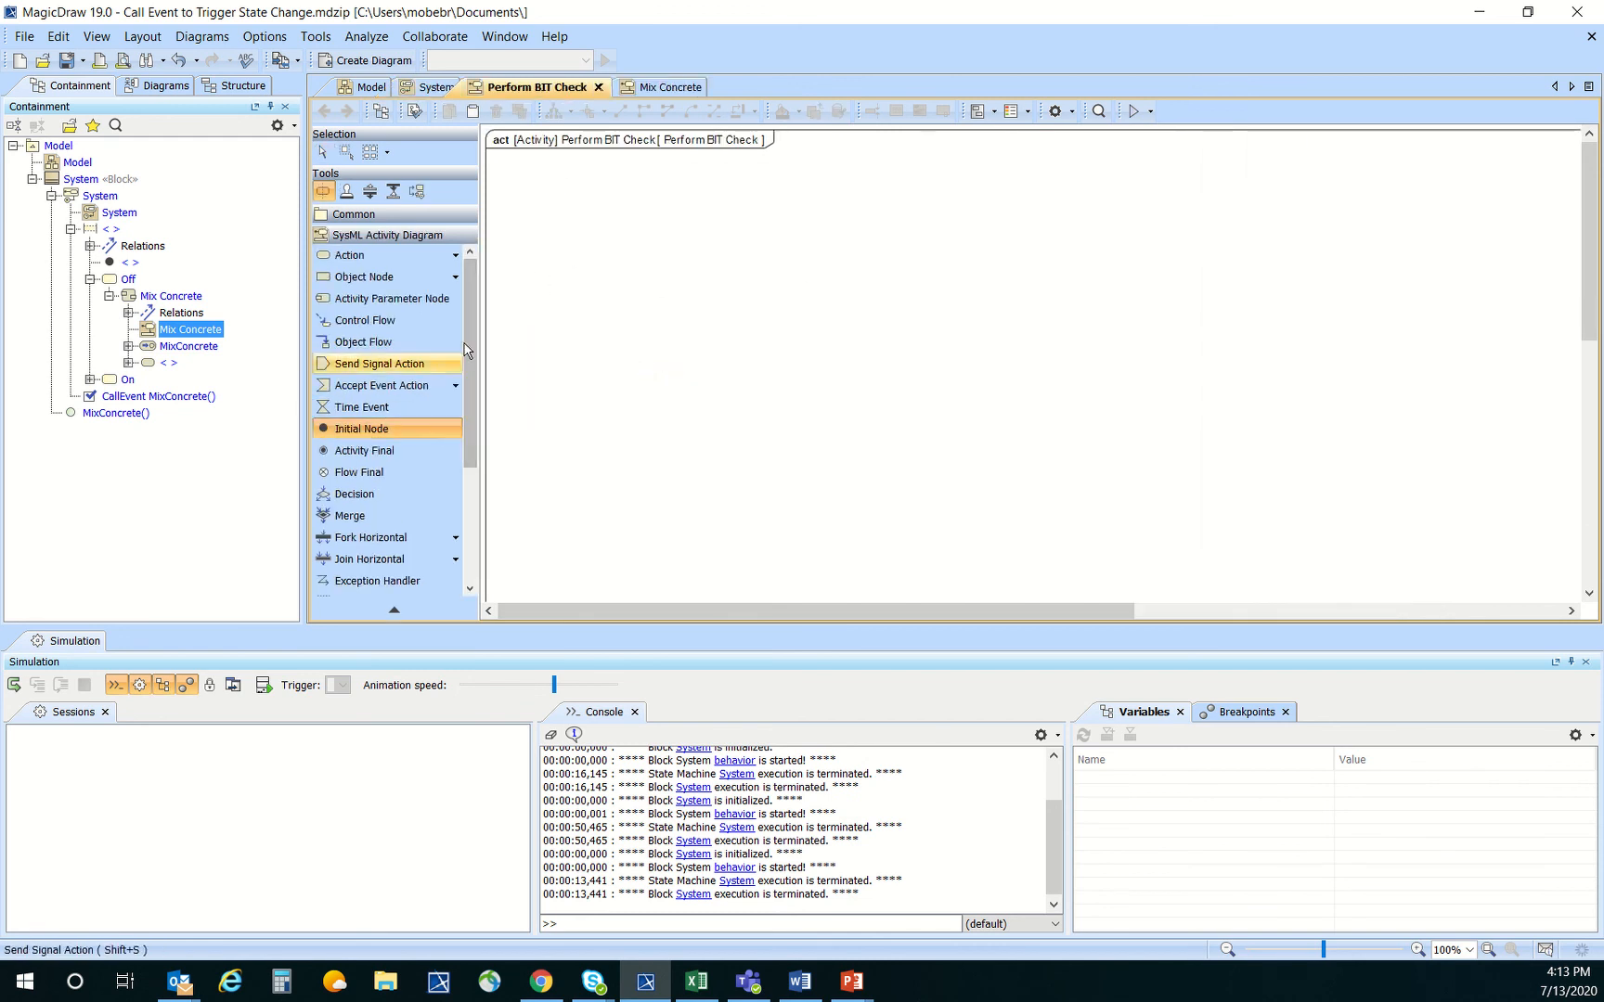
click(585, 236)
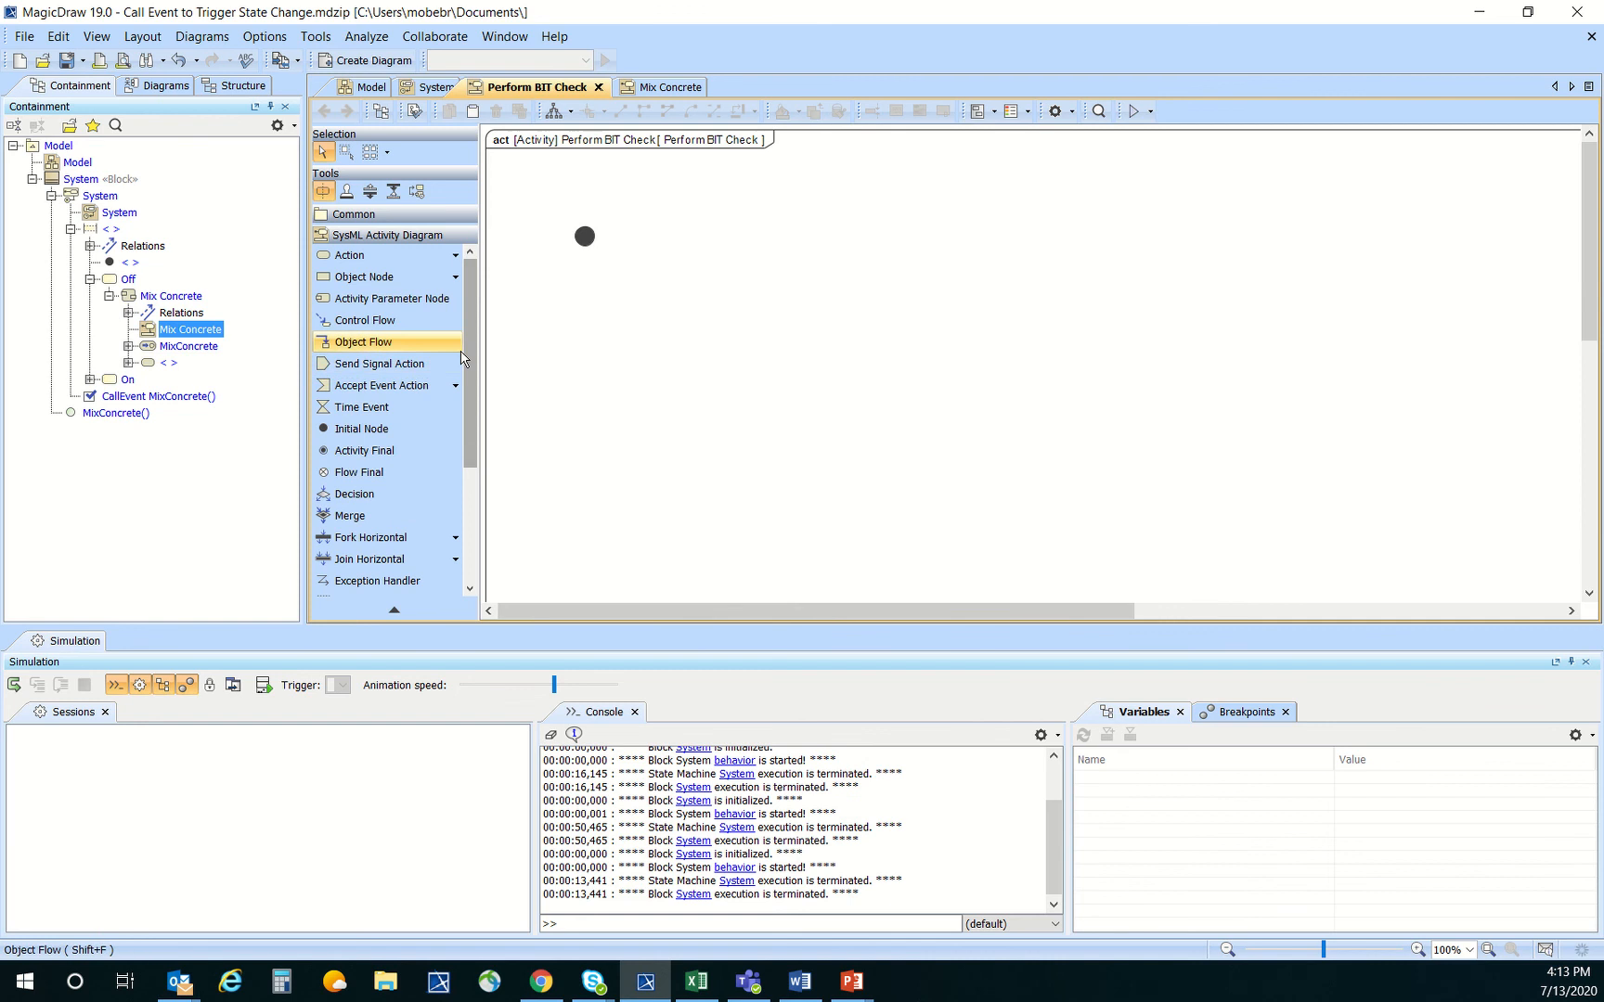
click(438, 256)
click(566, 306)
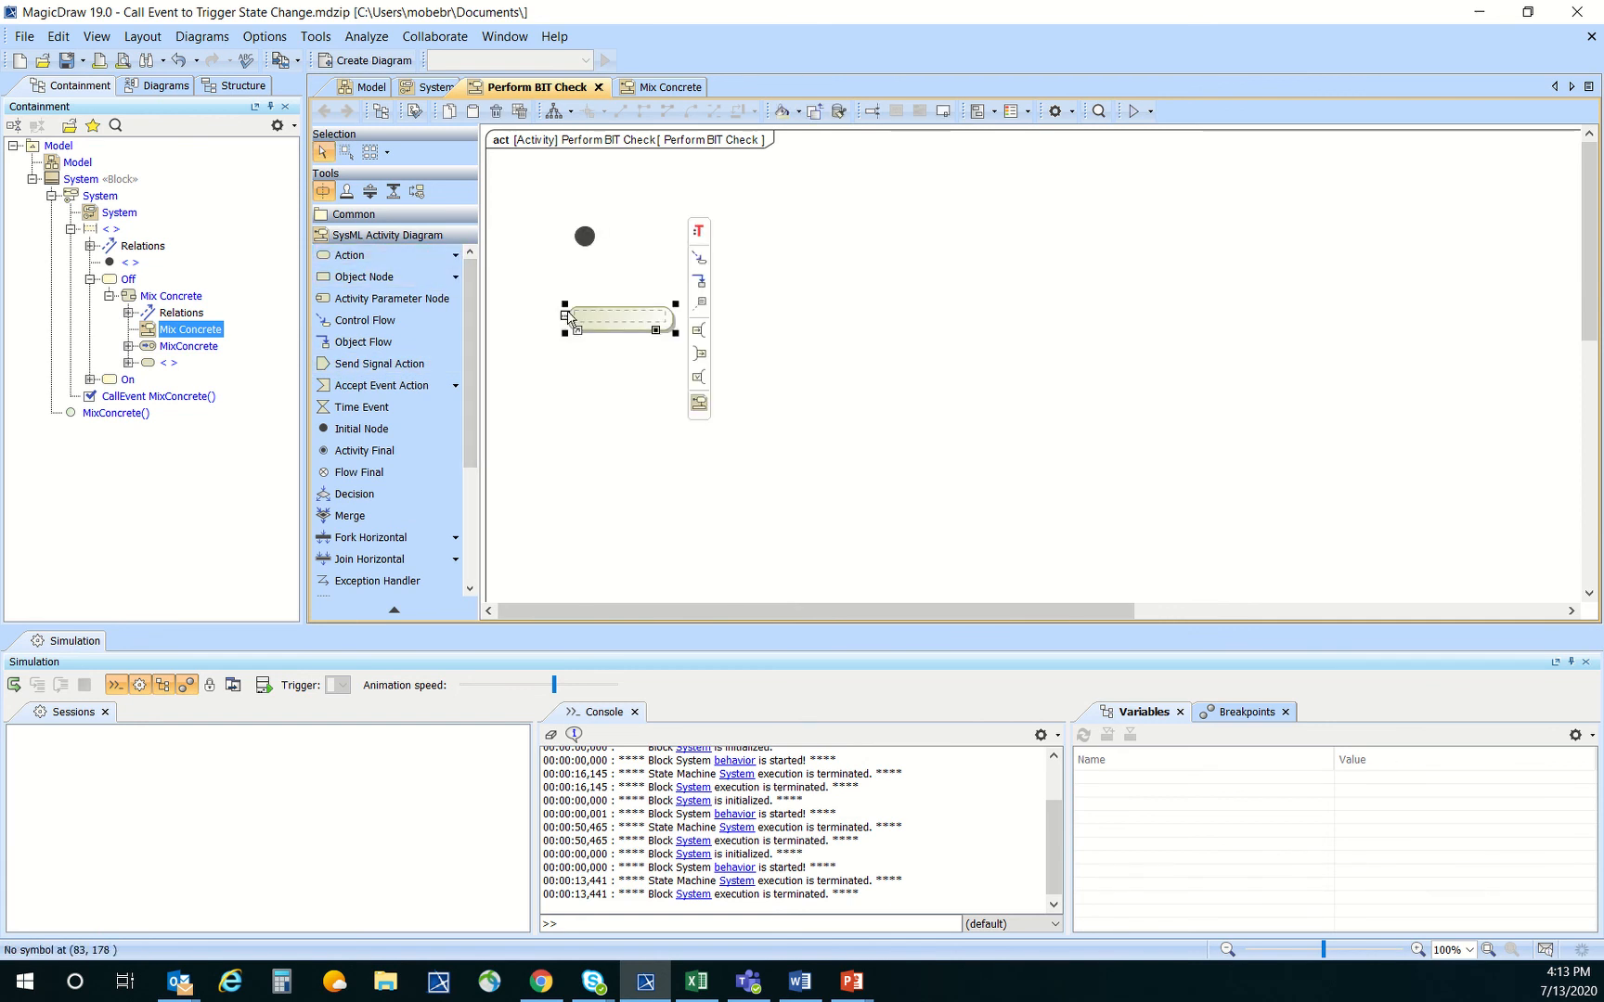
text(Perf)
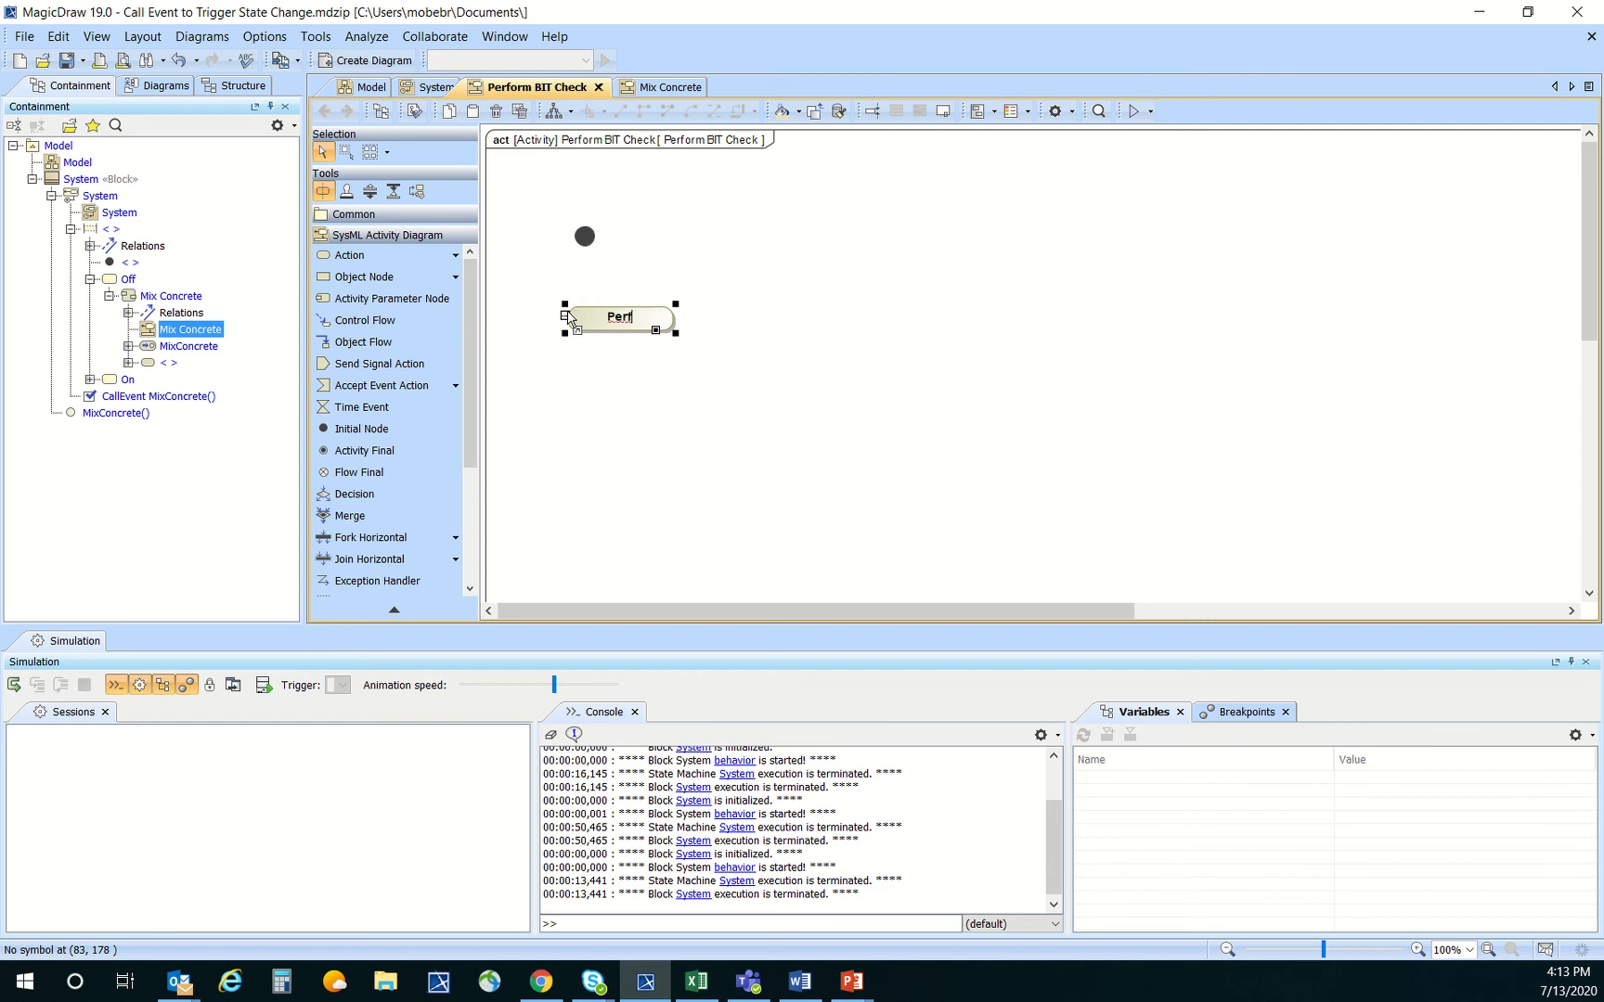
text(orm BIT)
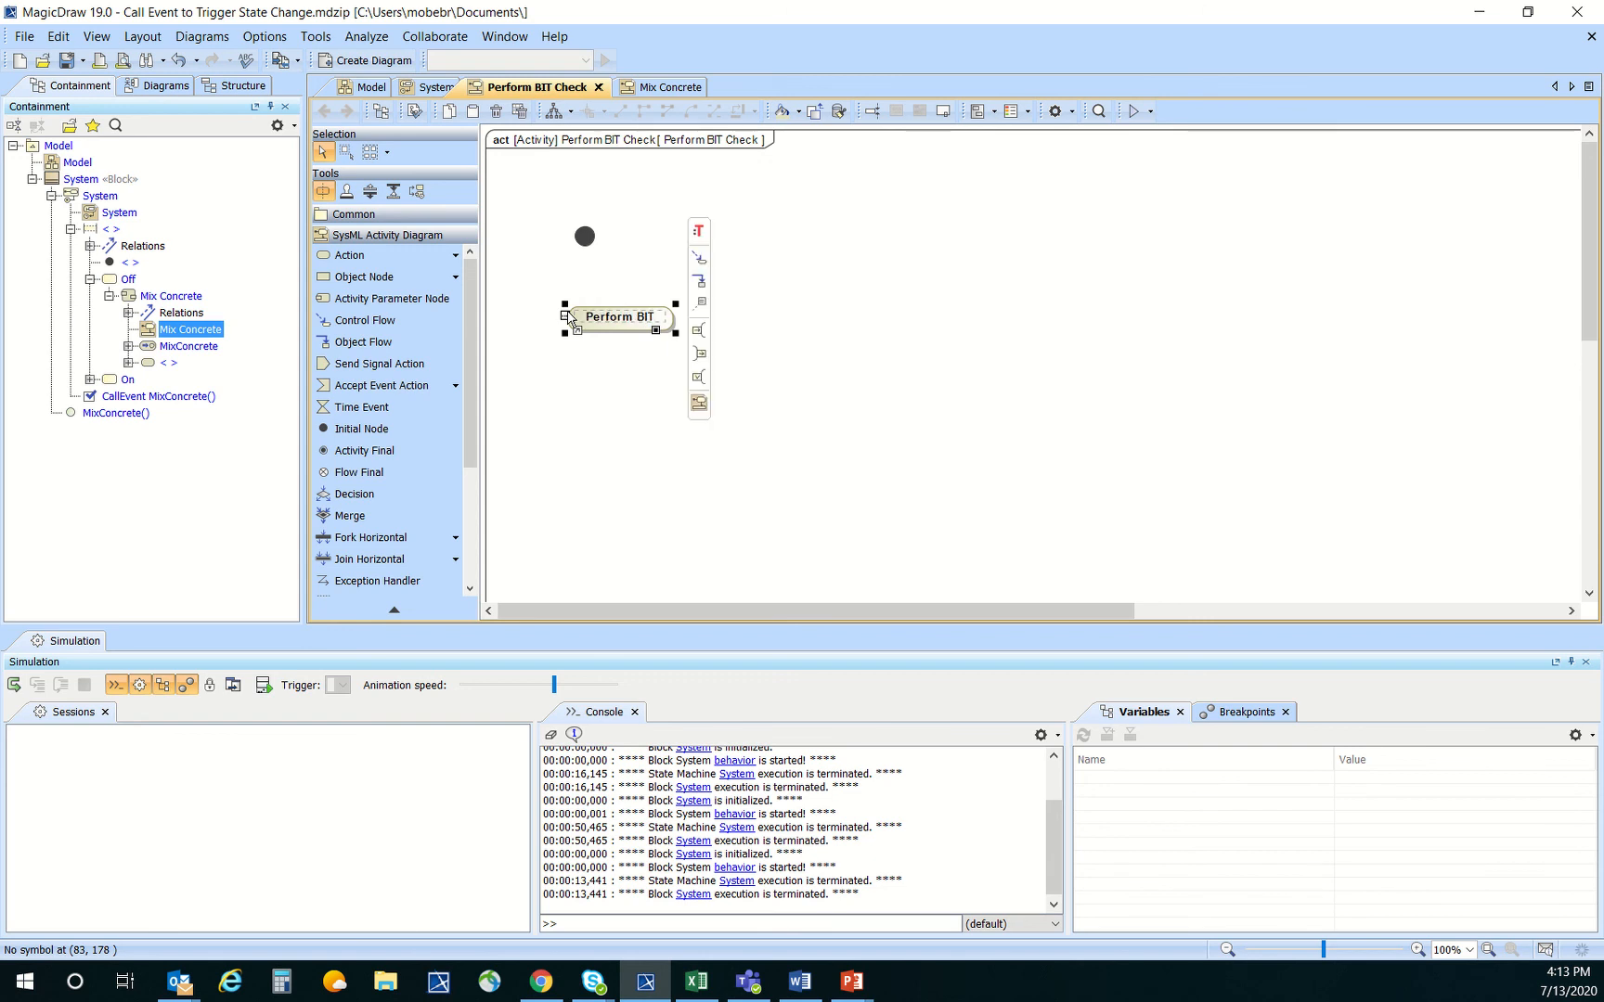
click(585, 236)
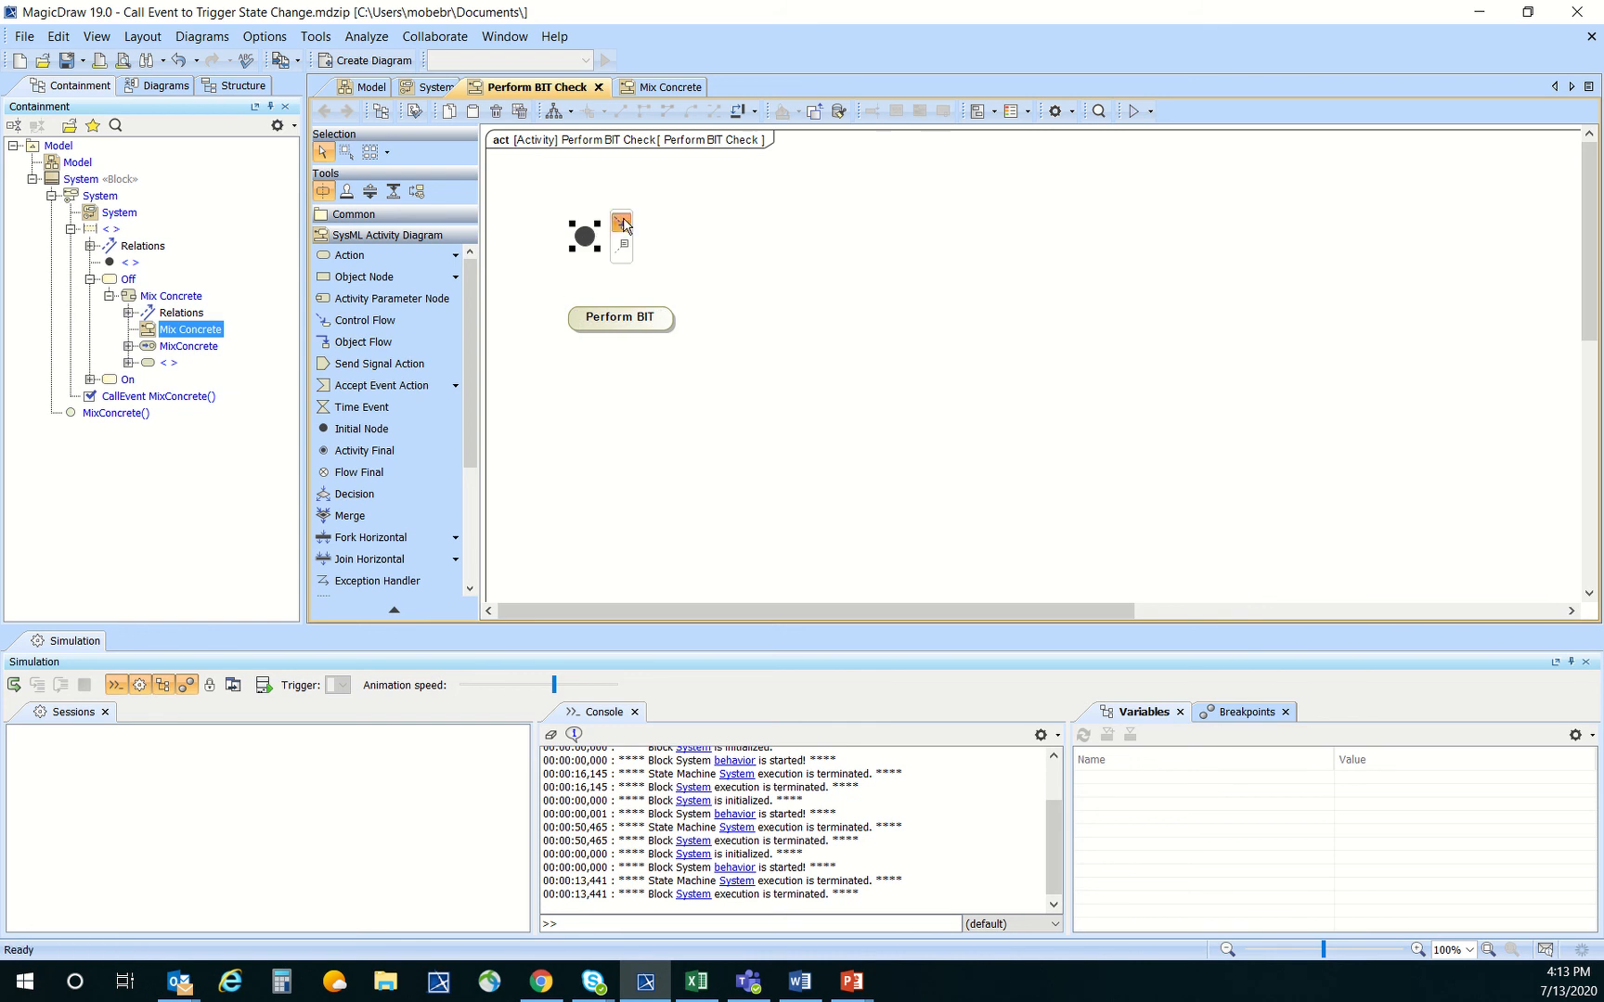
drag(622, 223, 624, 322)
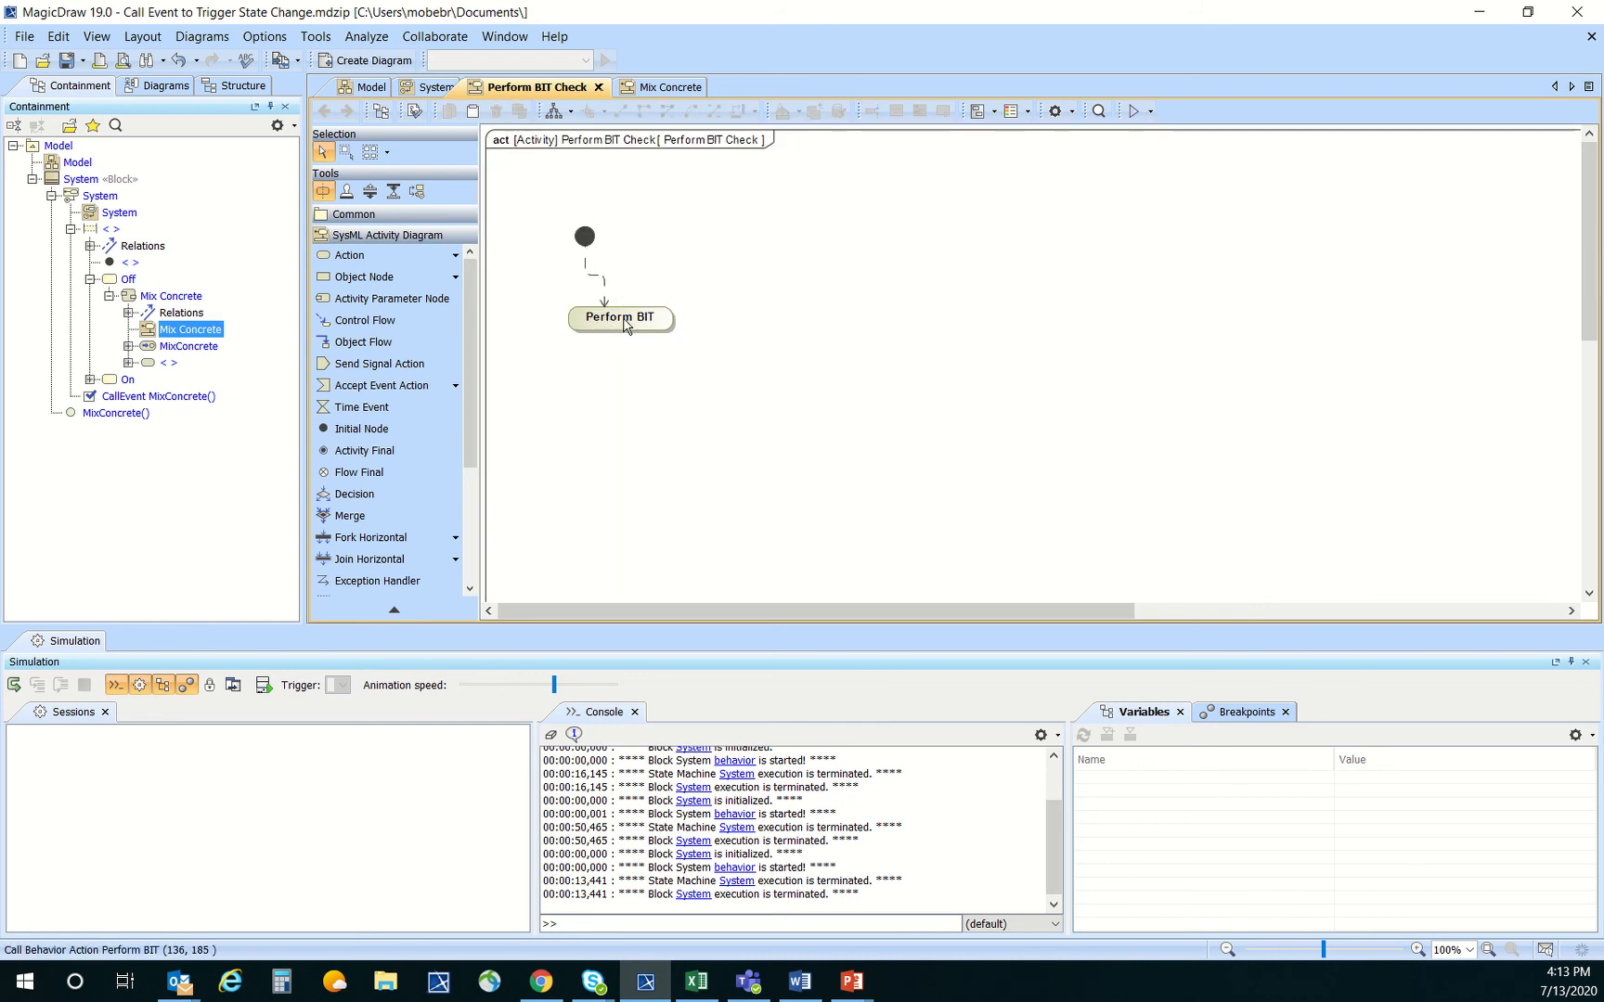
Add an activity final node reached by control flow from Perform BIT, and auto-arrange the activity diagram
click(559, 405)
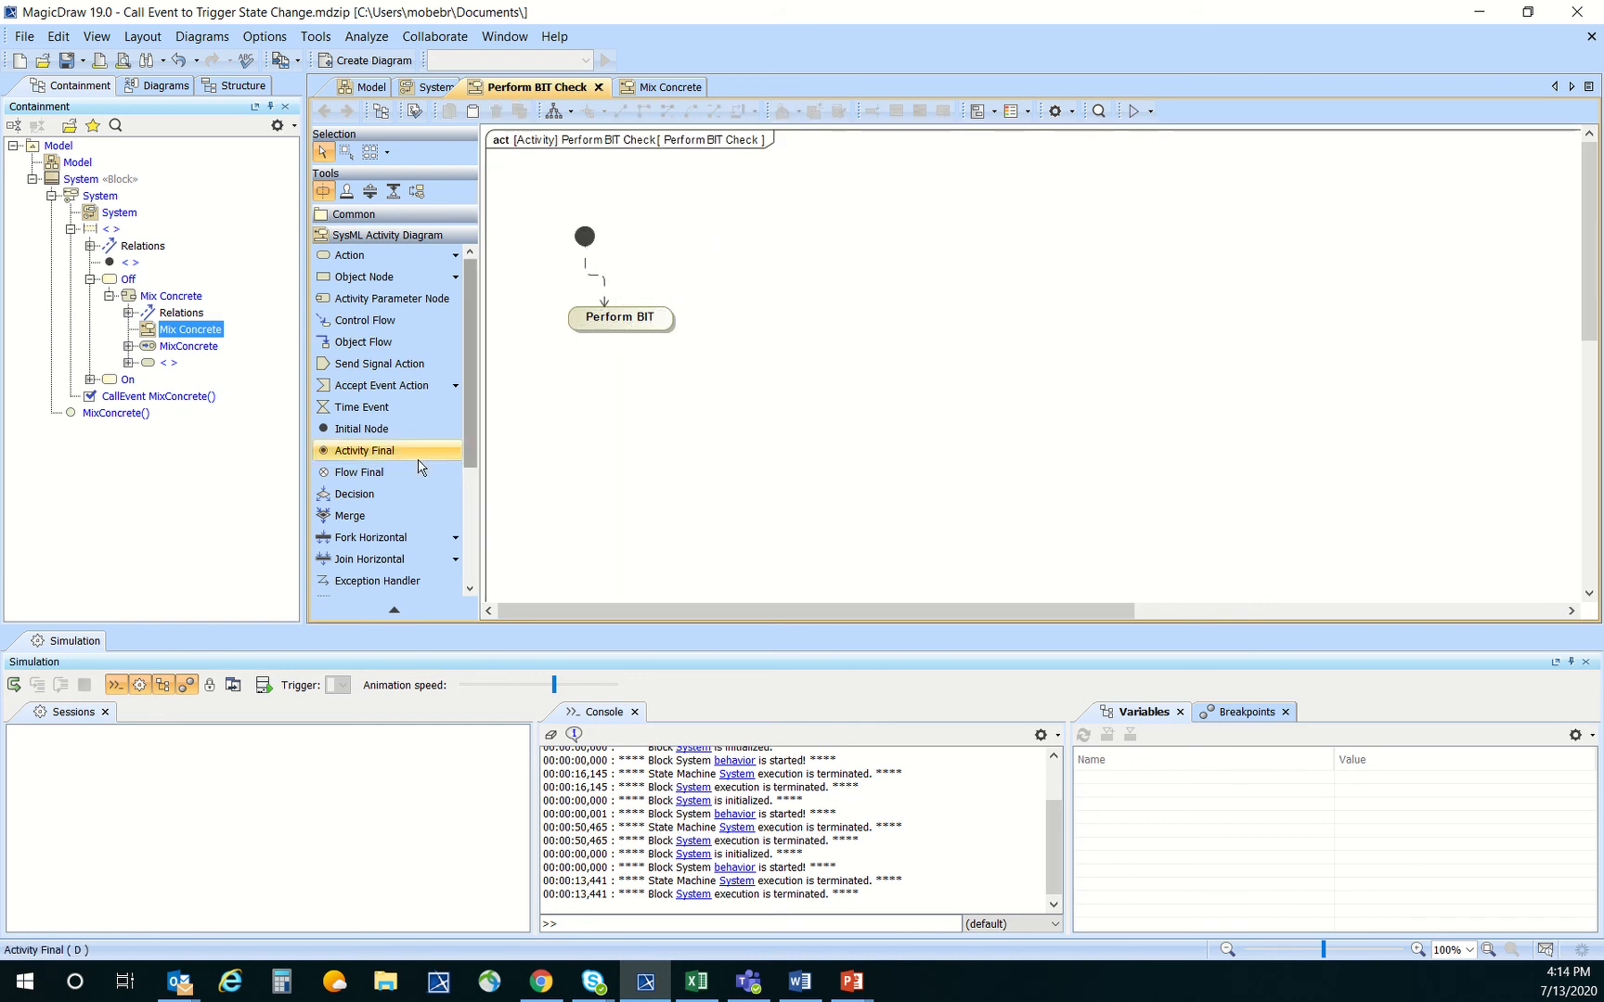
click(365, 451)
click(620, 419)
click(650, 316)
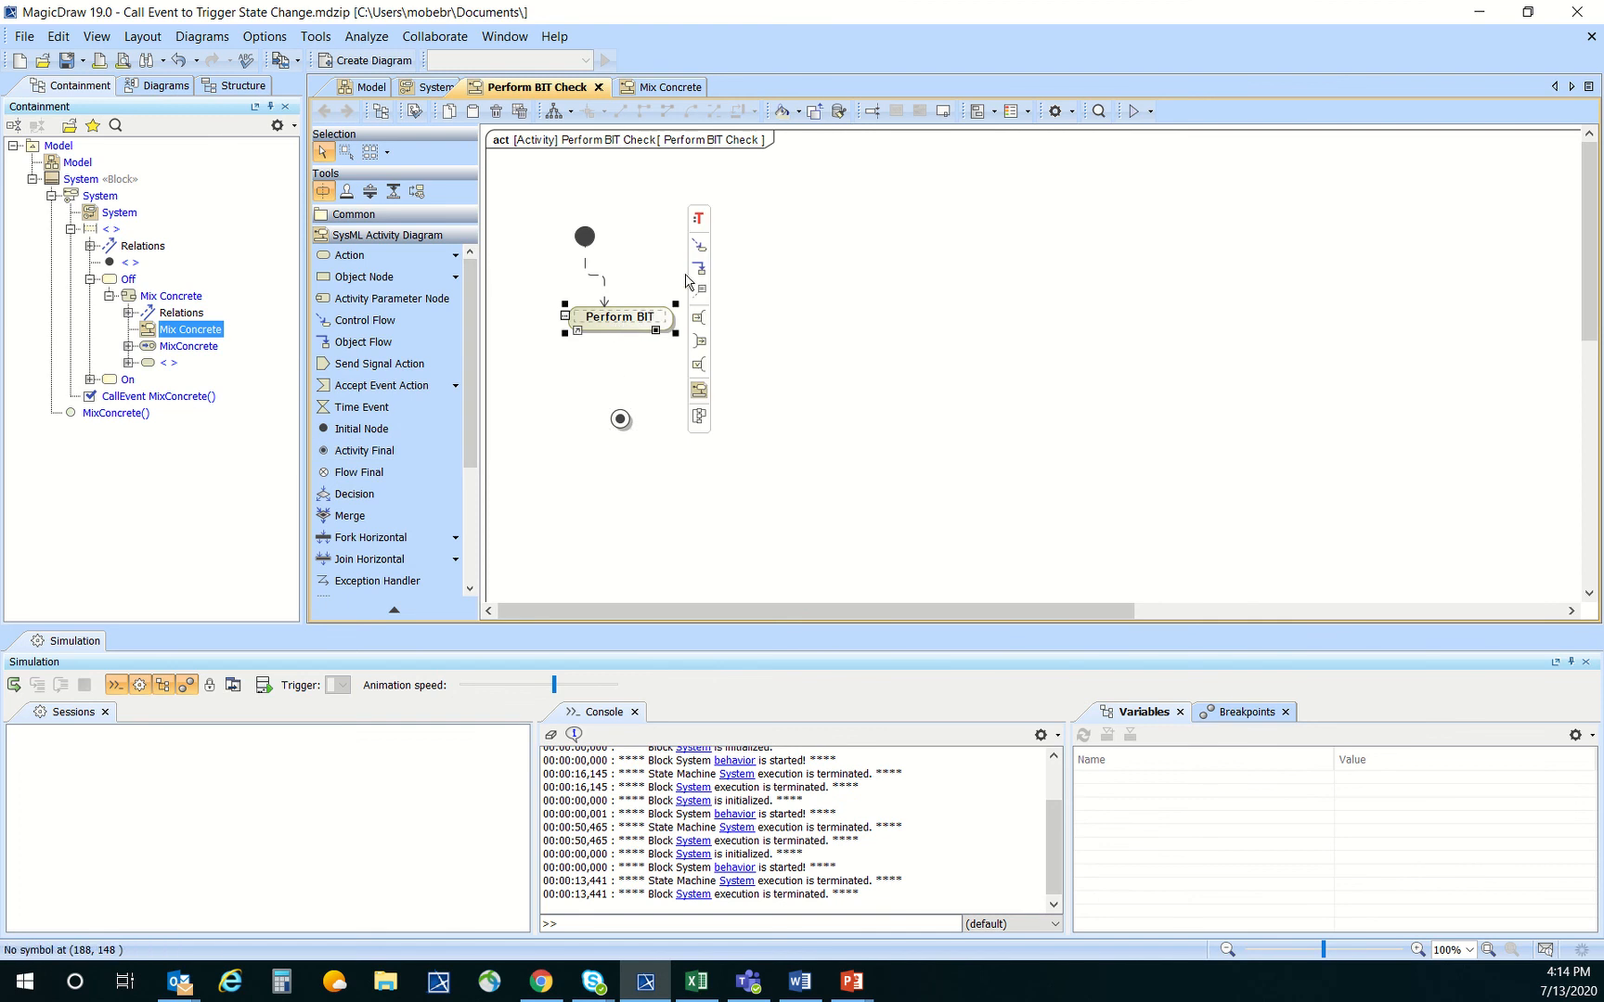
drag(698, 269, 620, 416)
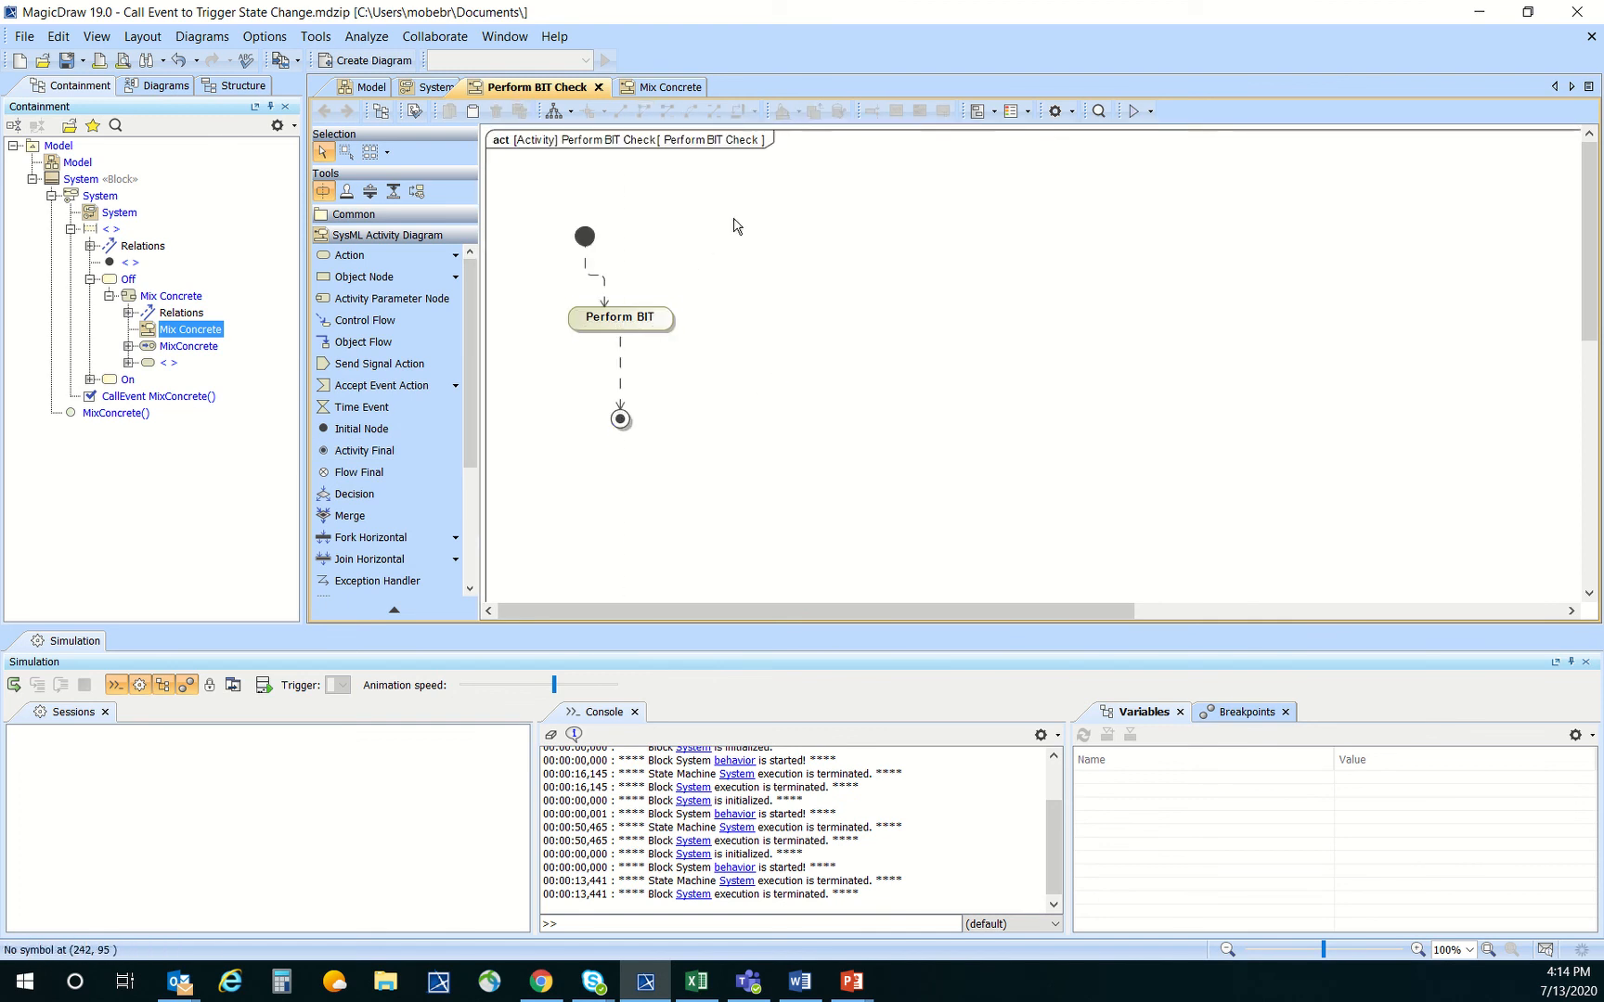
click(554, 112)
Locate the Perform BIT Check diagram in the containment tree and place it below the On state in the System state machine diagram
right_click(706, 243)
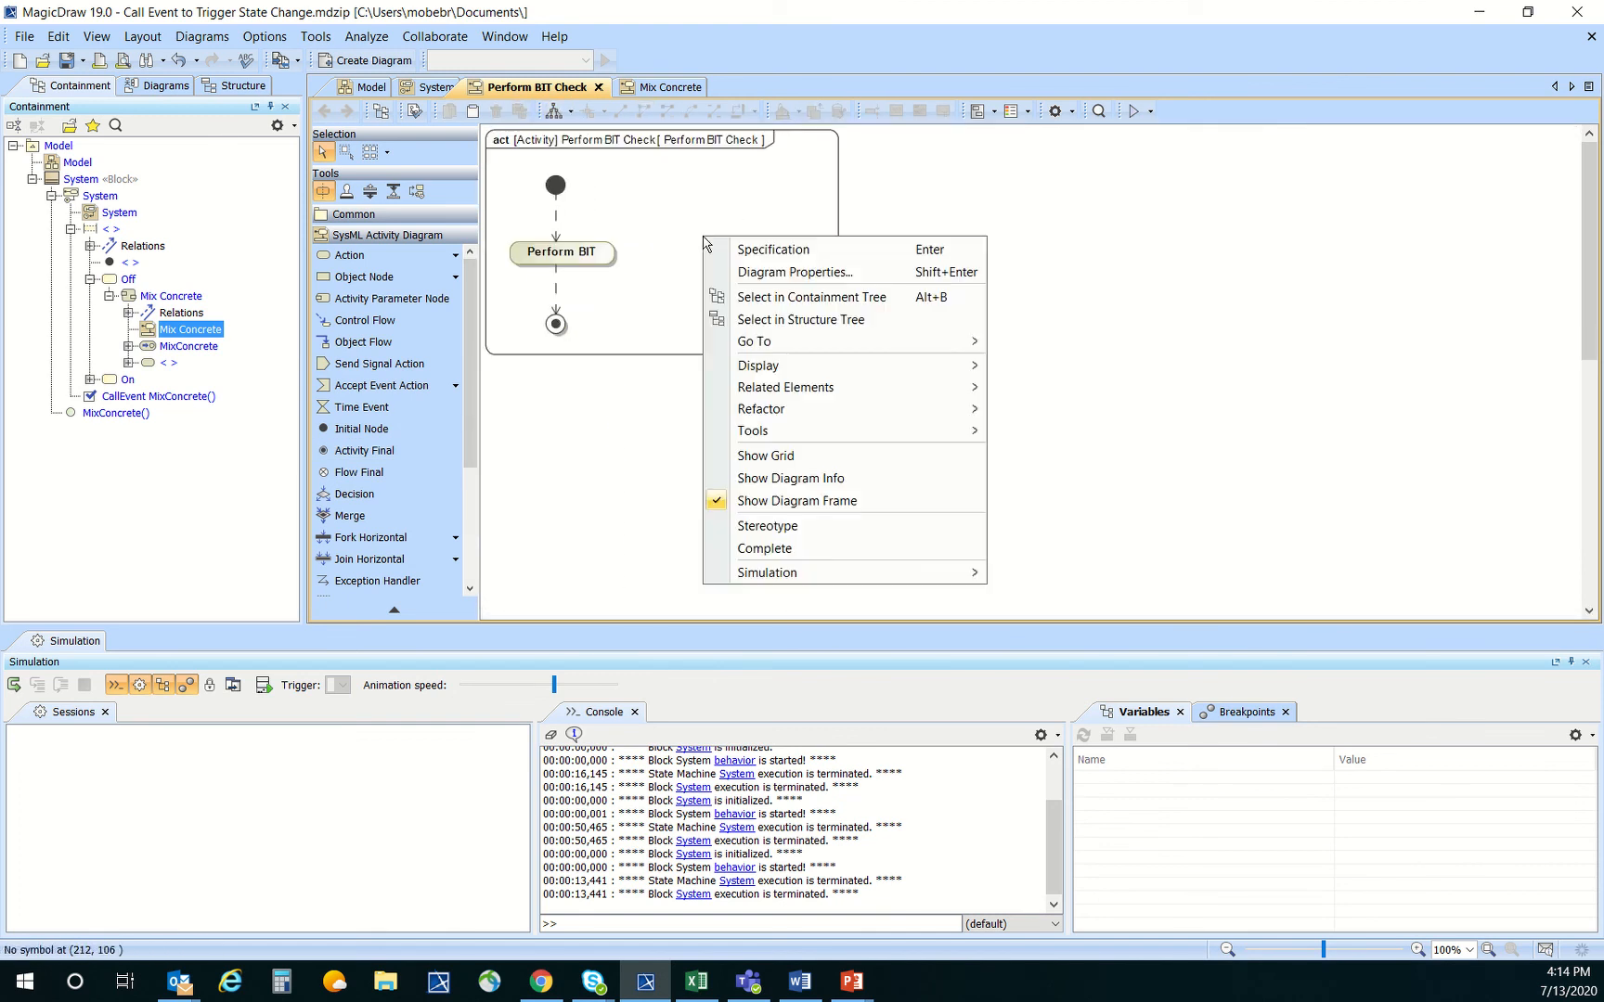
click(824, 299)
click(433, 87)
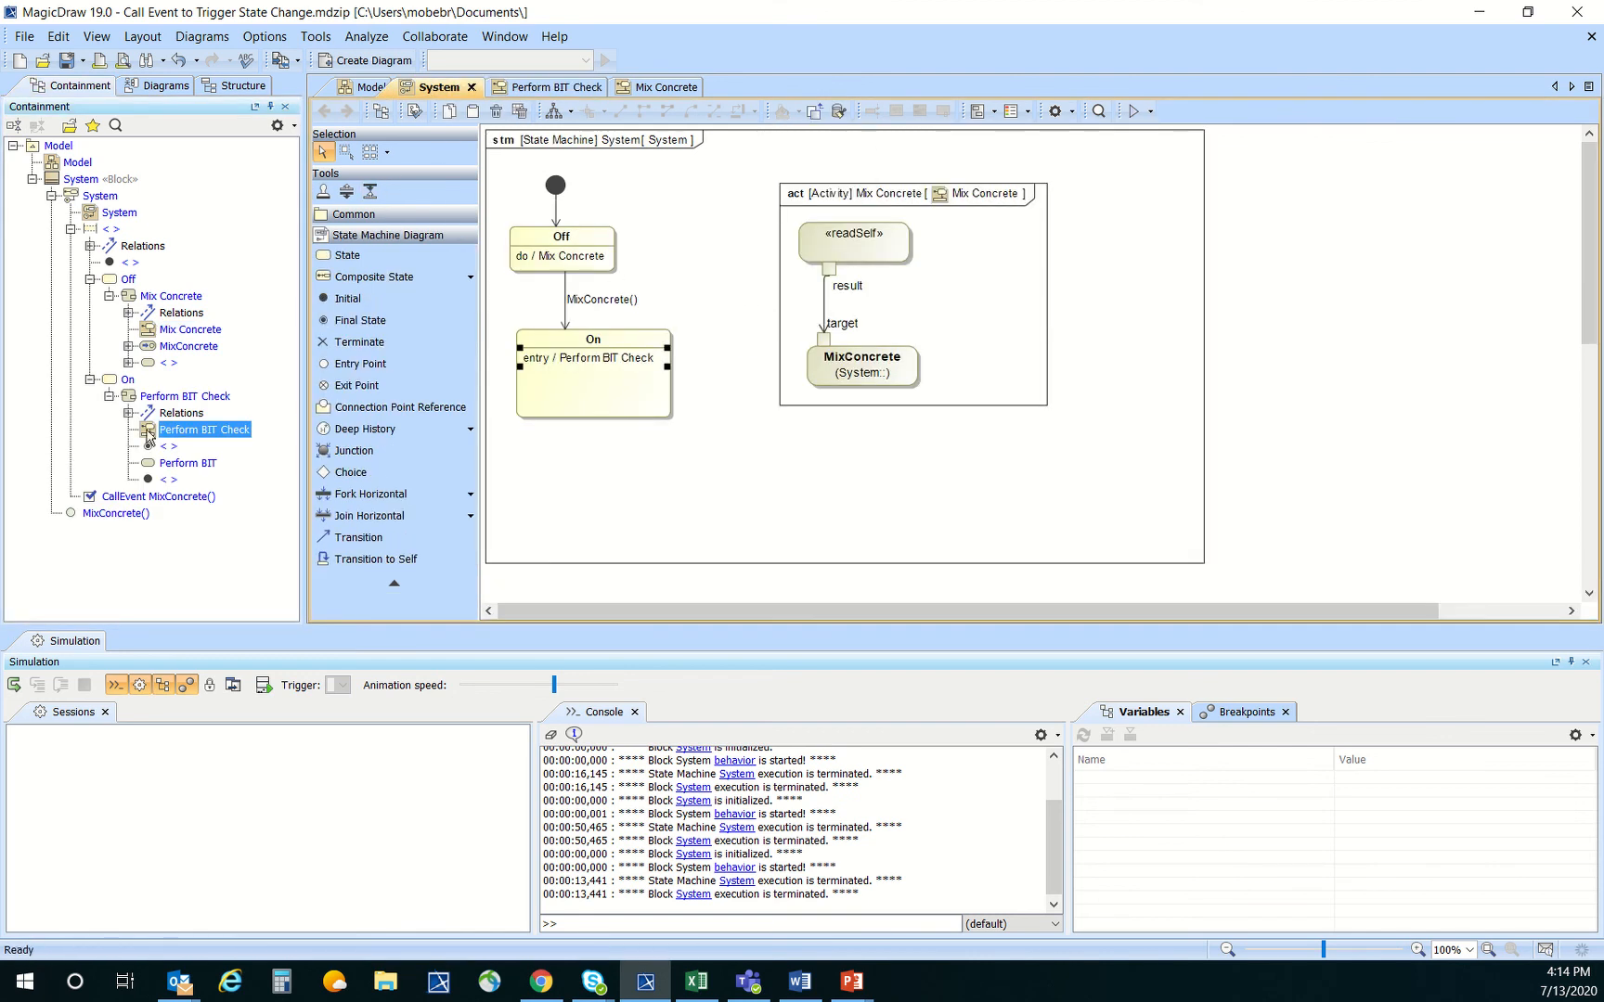
drag(148, 435, 629, 481)
click(702, 476)
drag(846, 628, 845, 687)
click(962, 528)
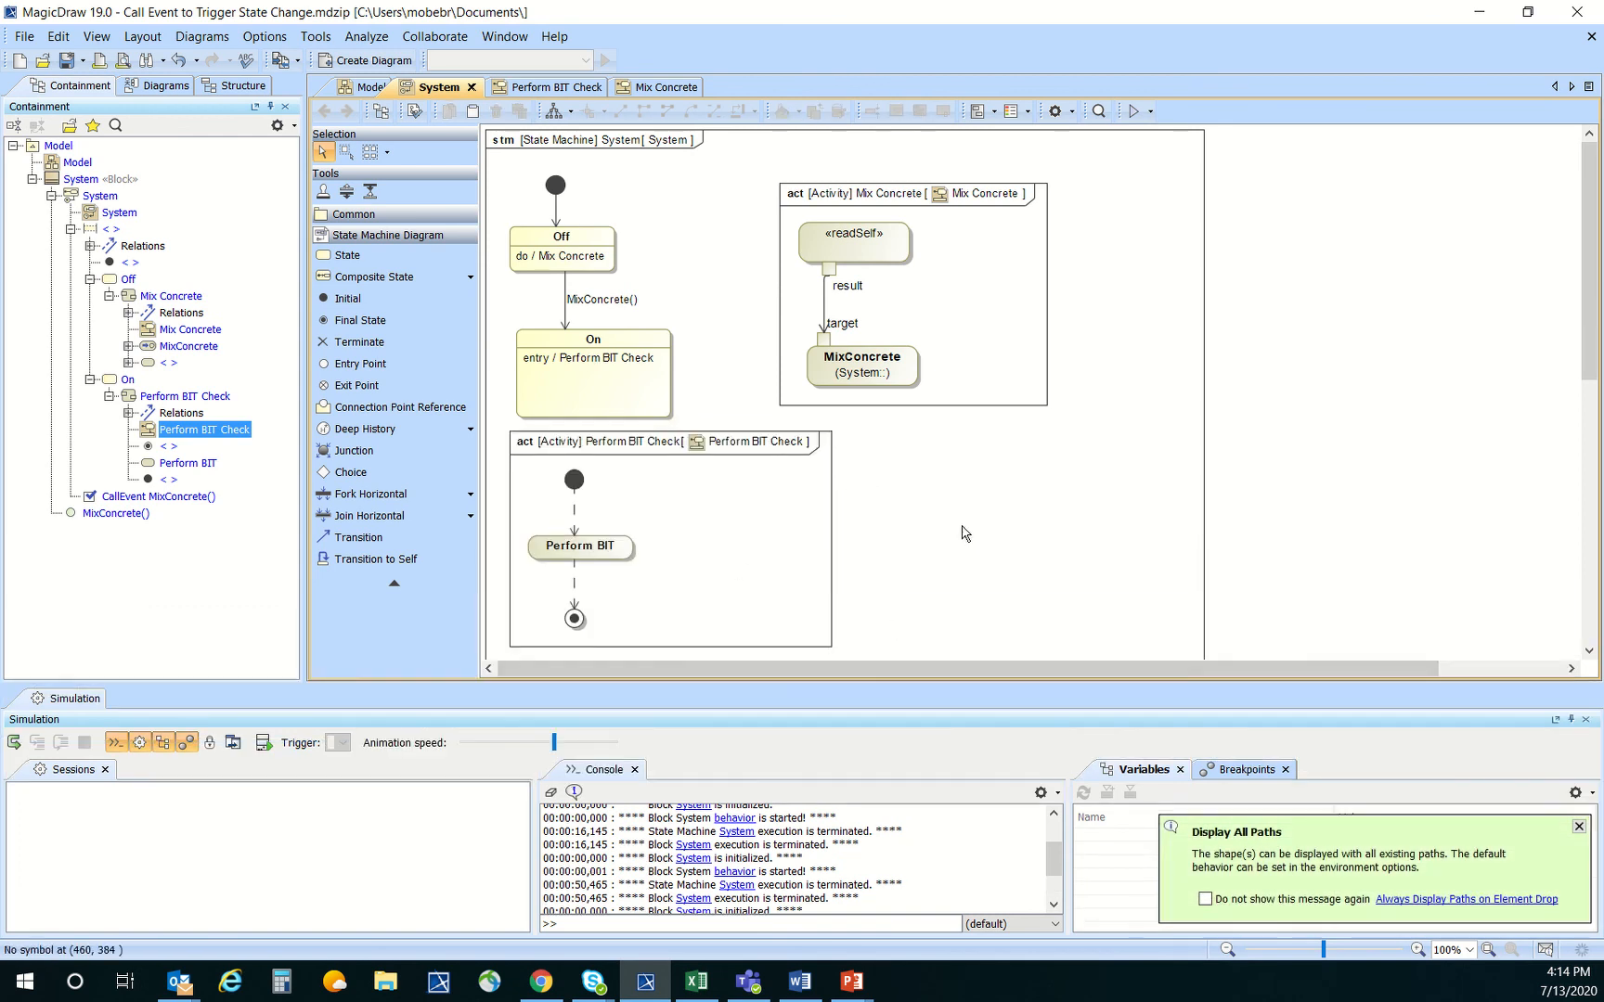
Simulate the System state machine with context, including the Perform BIT Check entry activity, and terminate the session
click(1151, 111)
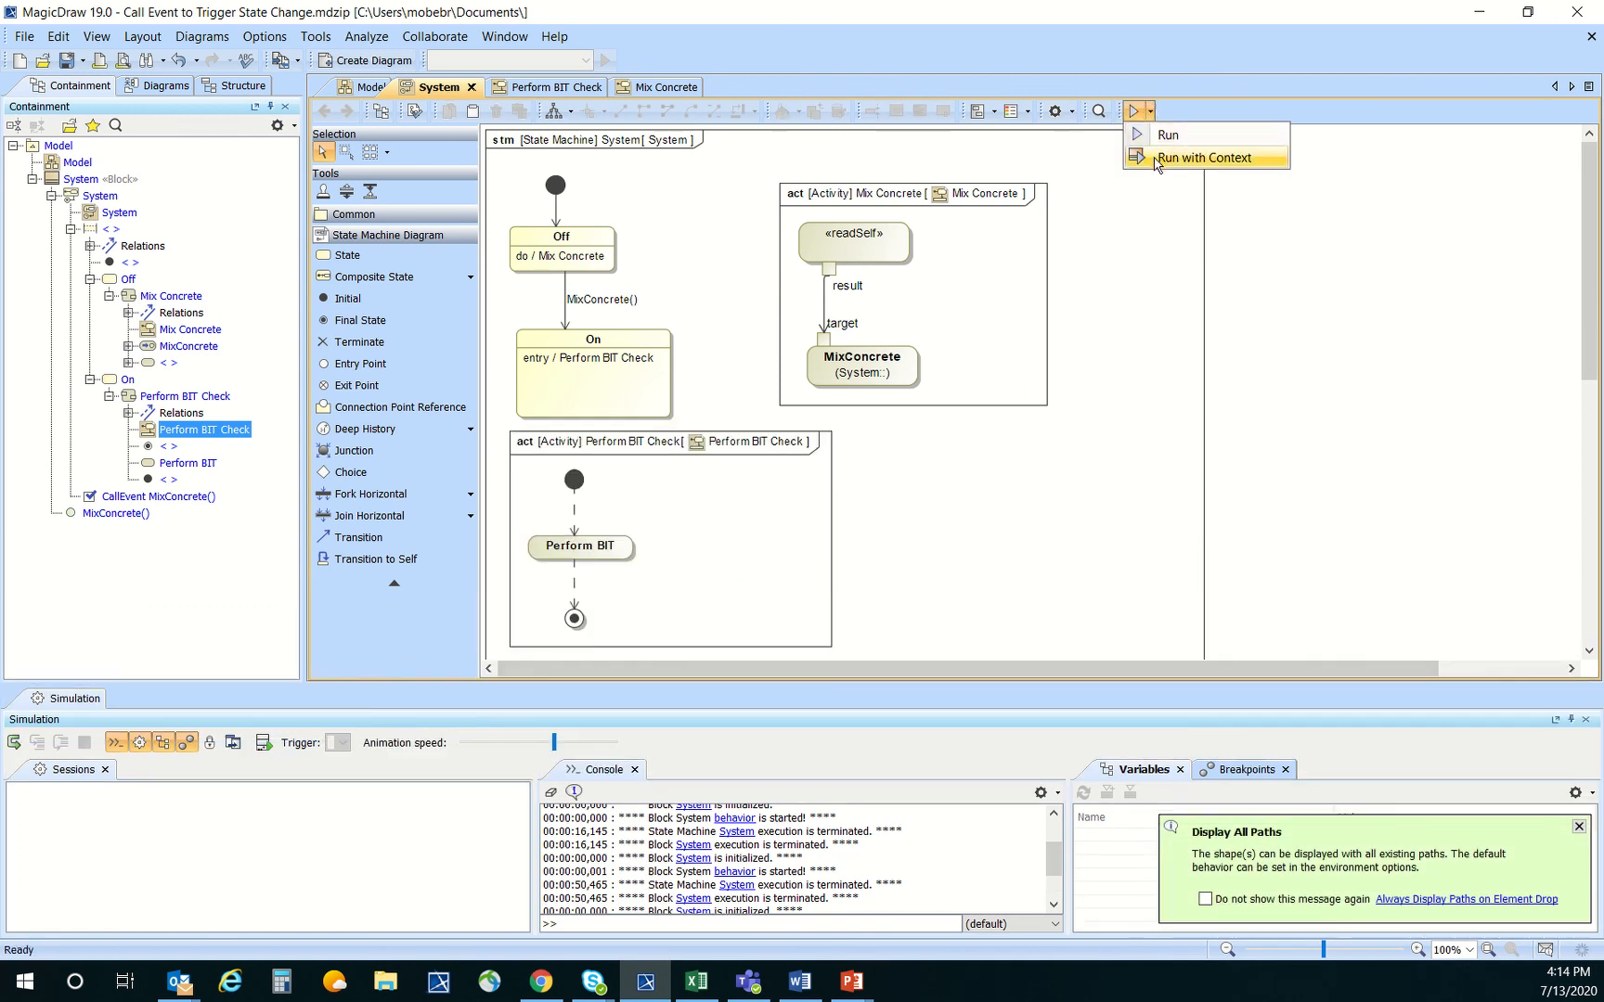
click(1156, 160)
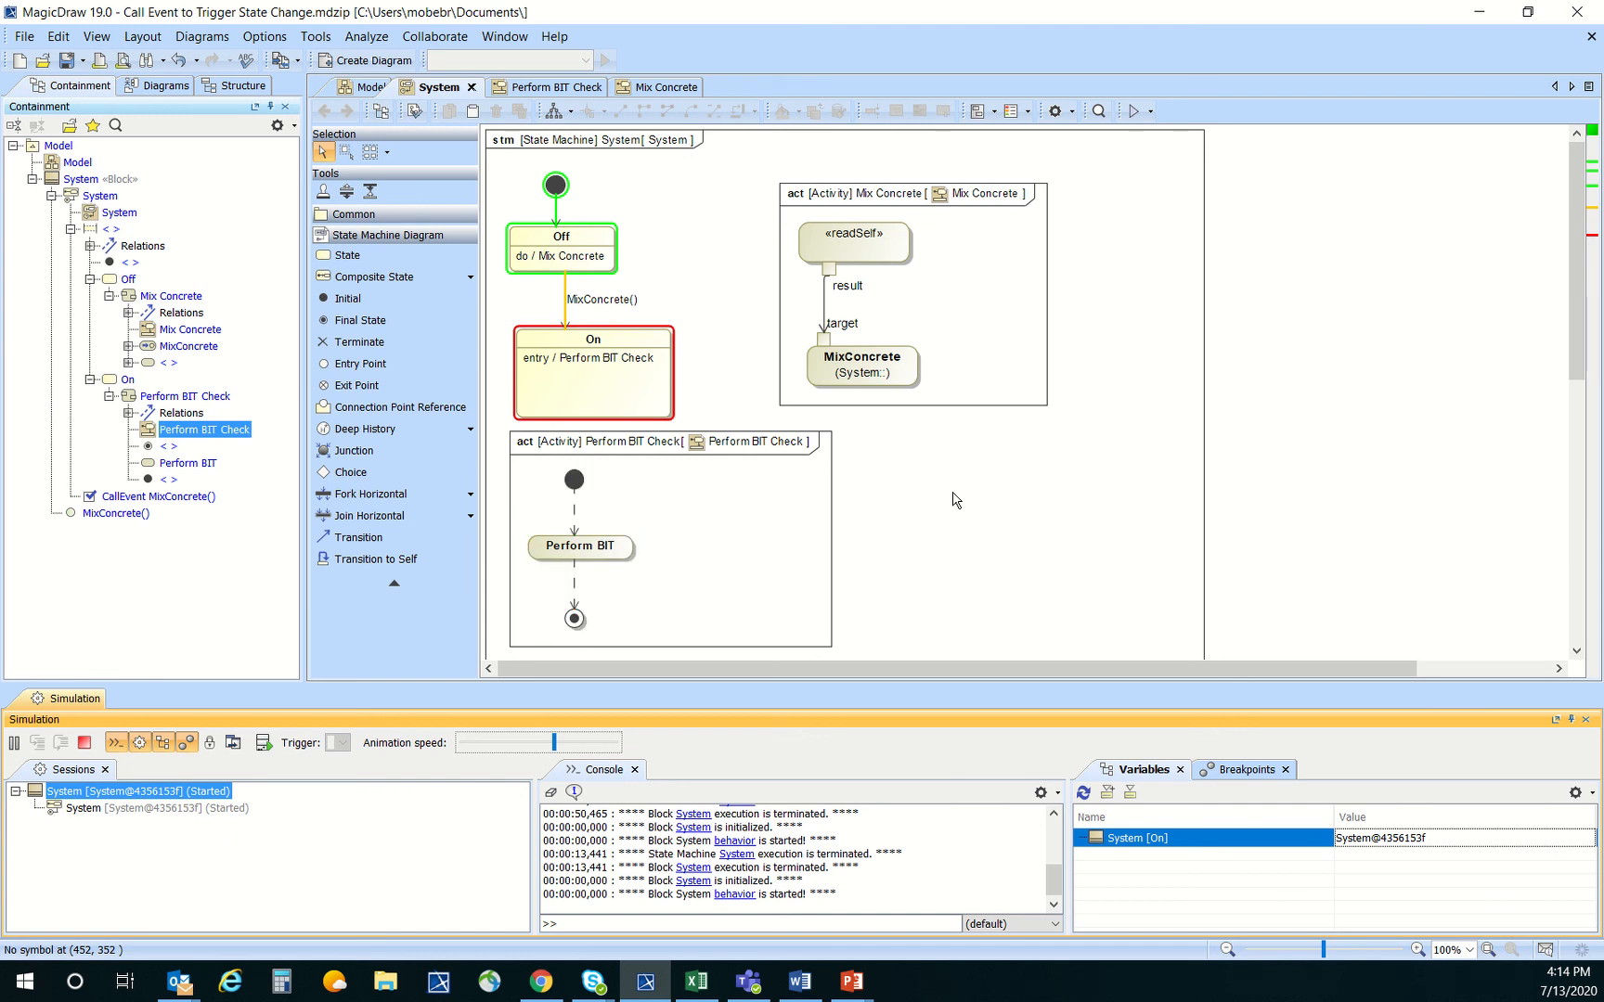
click(956, 499)
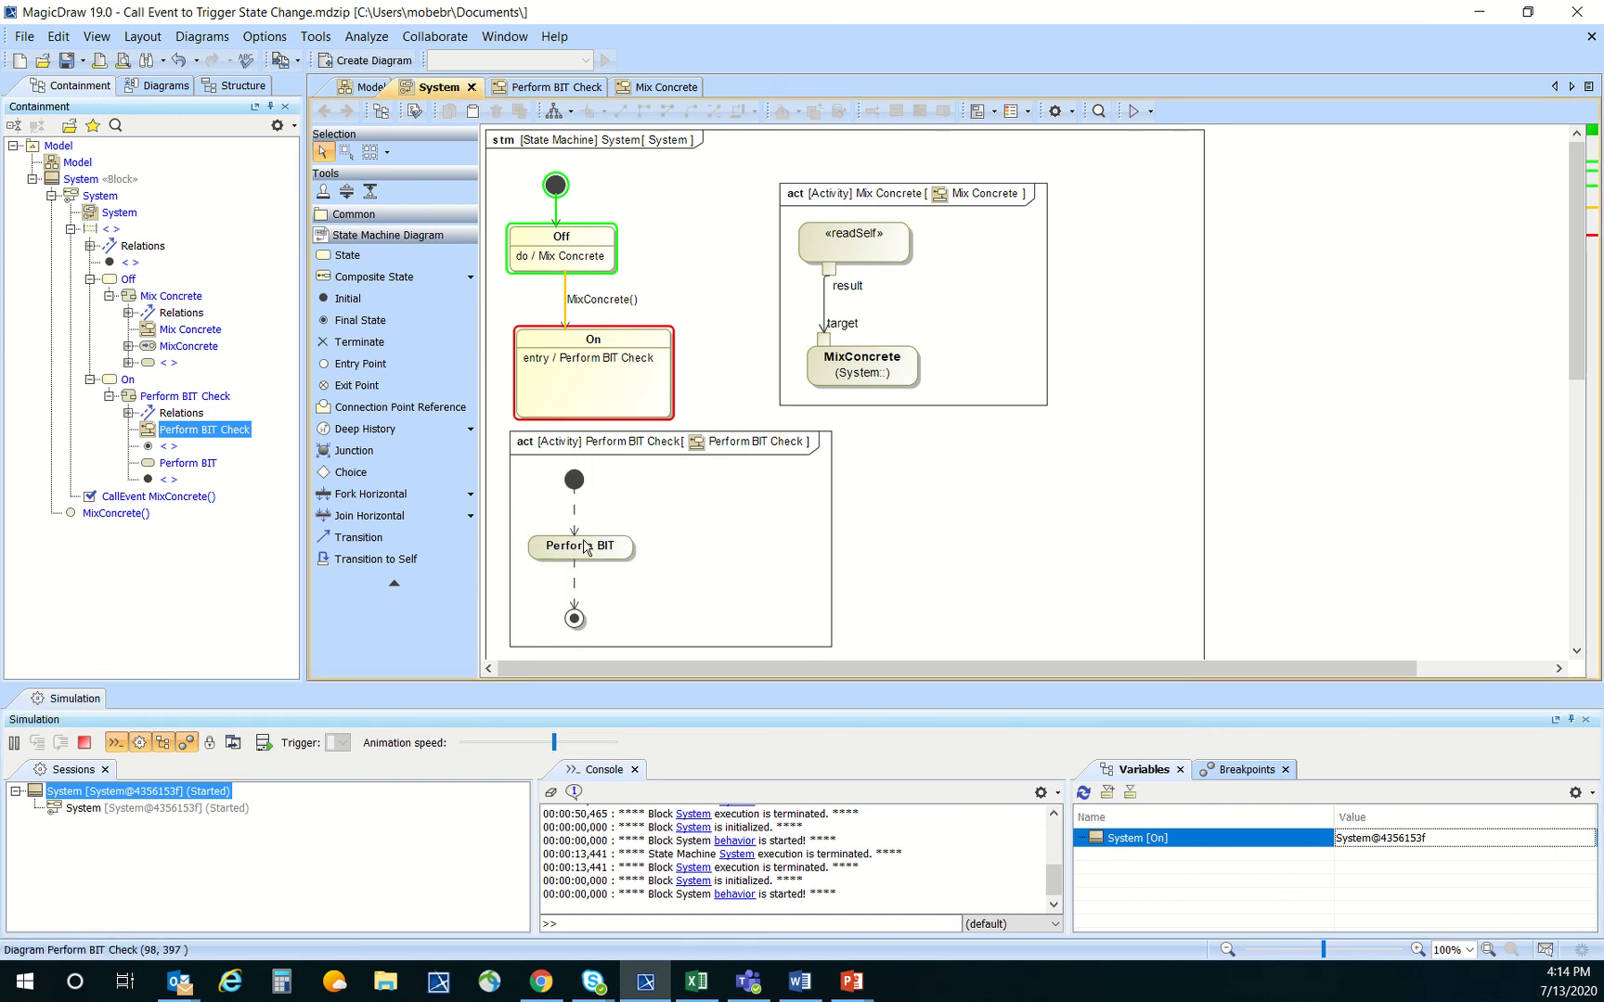
click(702, 536)
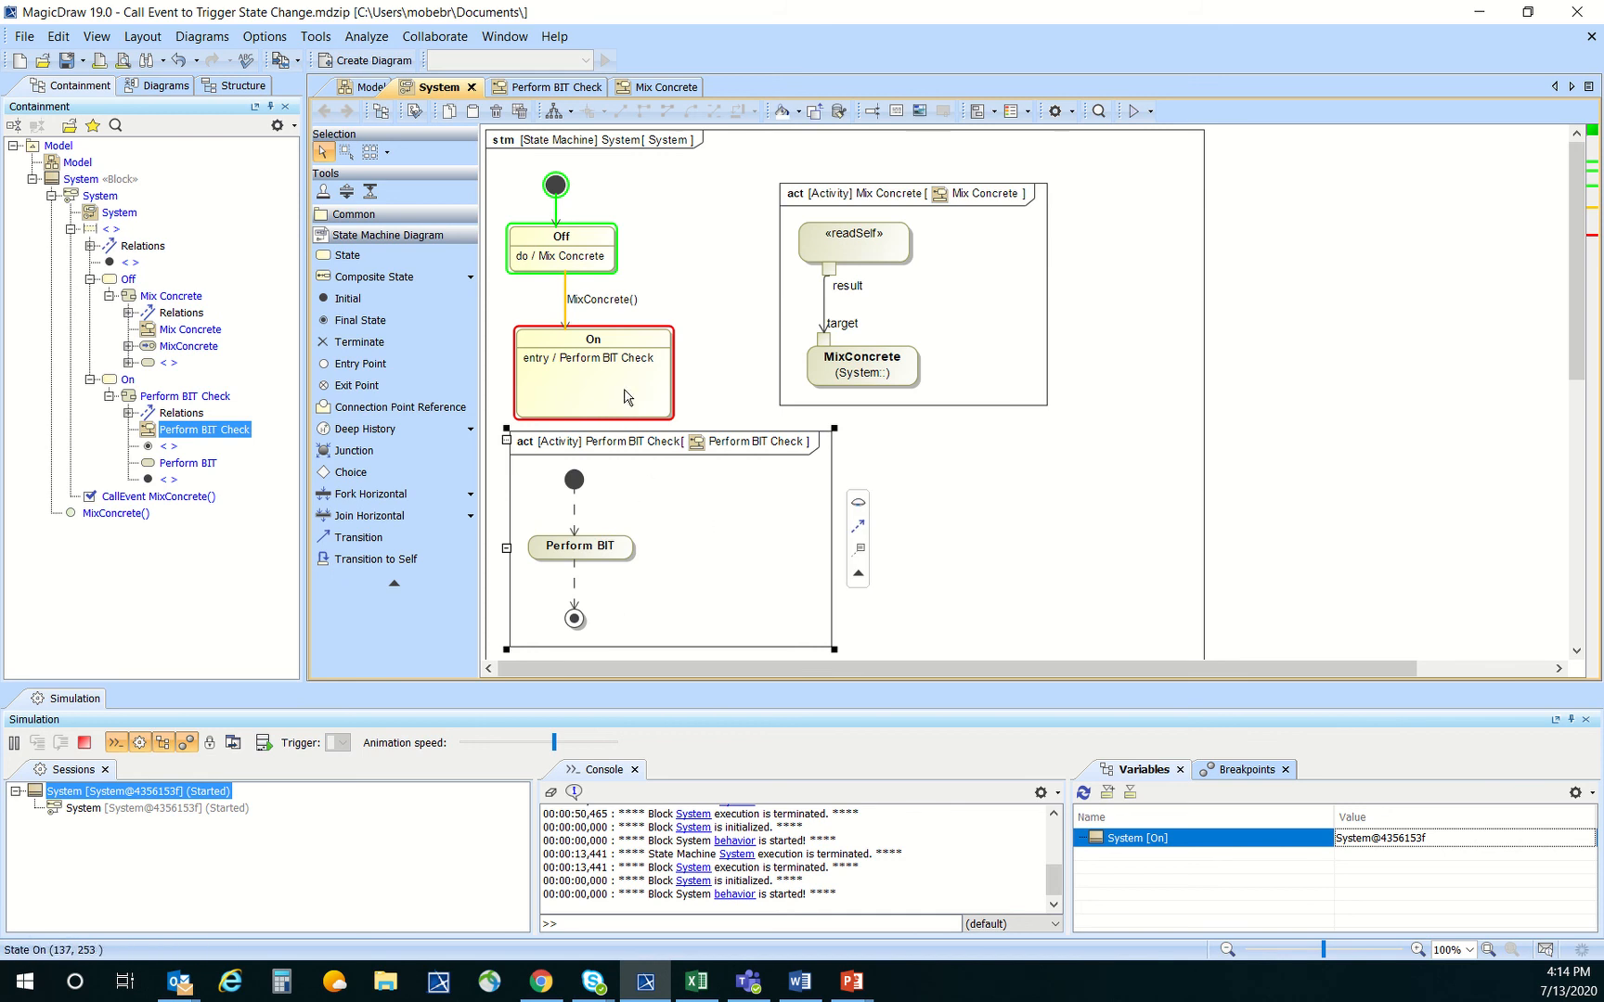
click(85, 742)
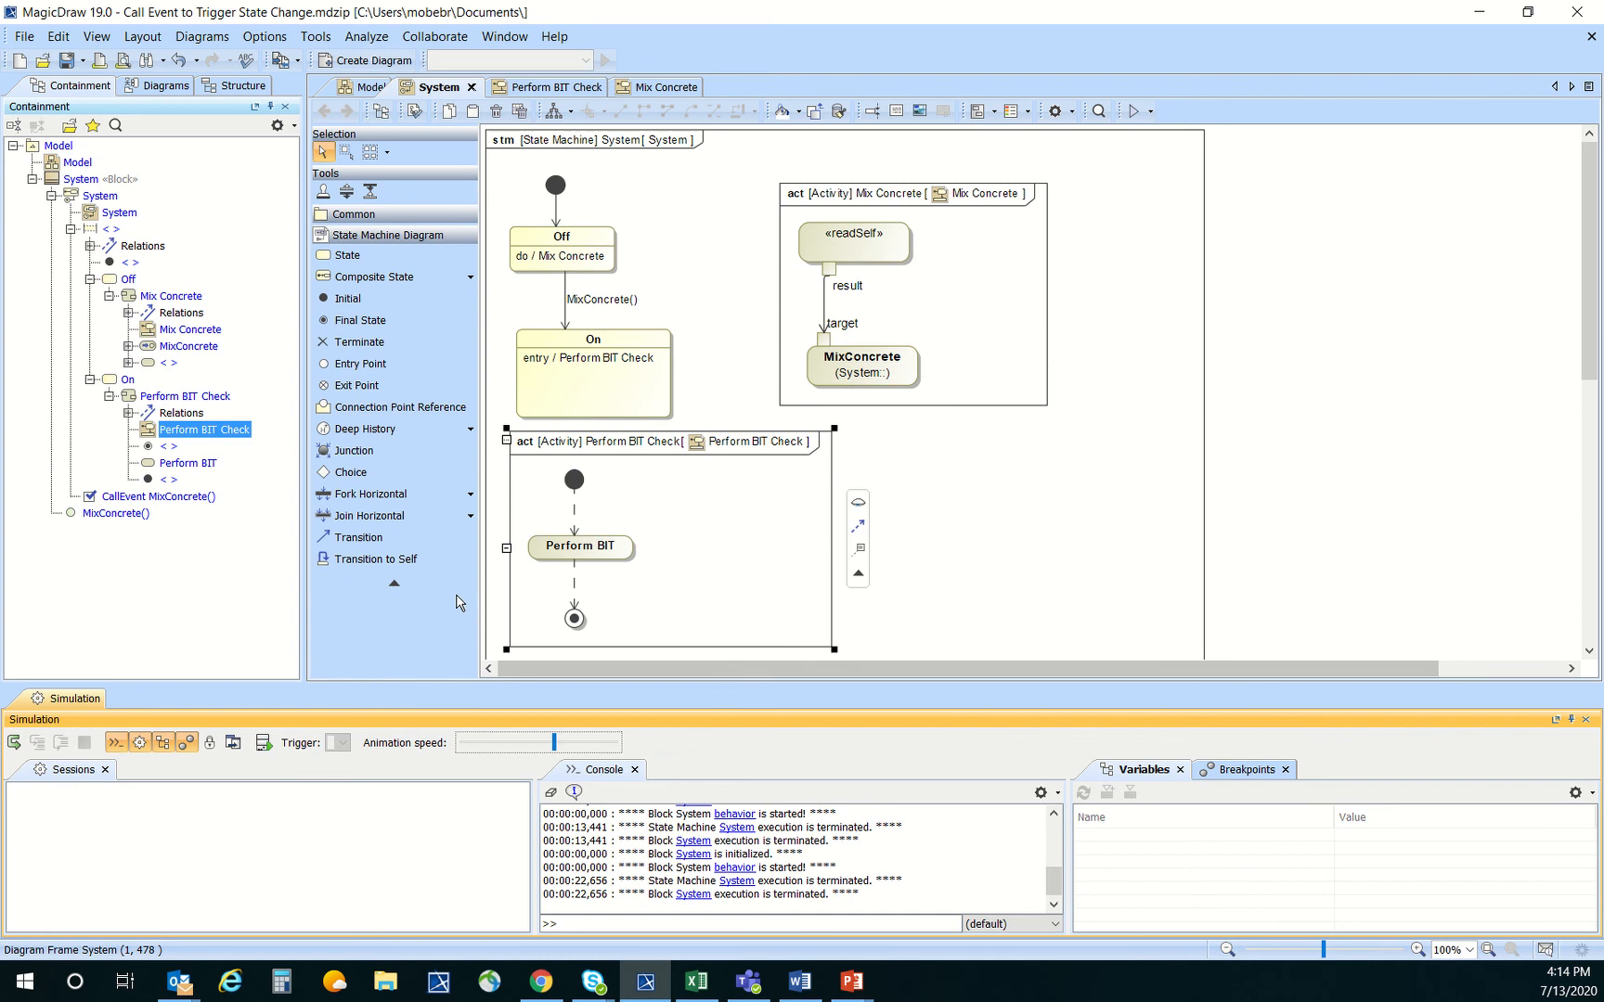